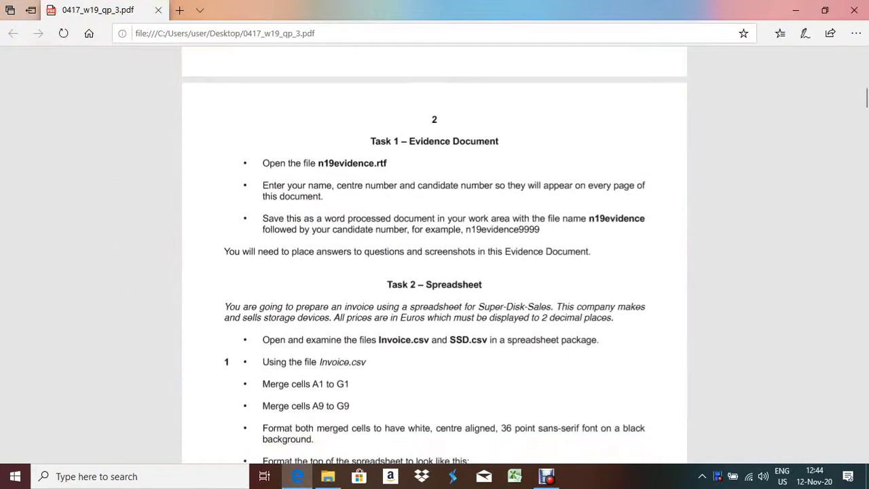
Zoom the exam paper PDF in two levels to read page 2's Task 1 instructions
scroll(435, 272, "up", 2)
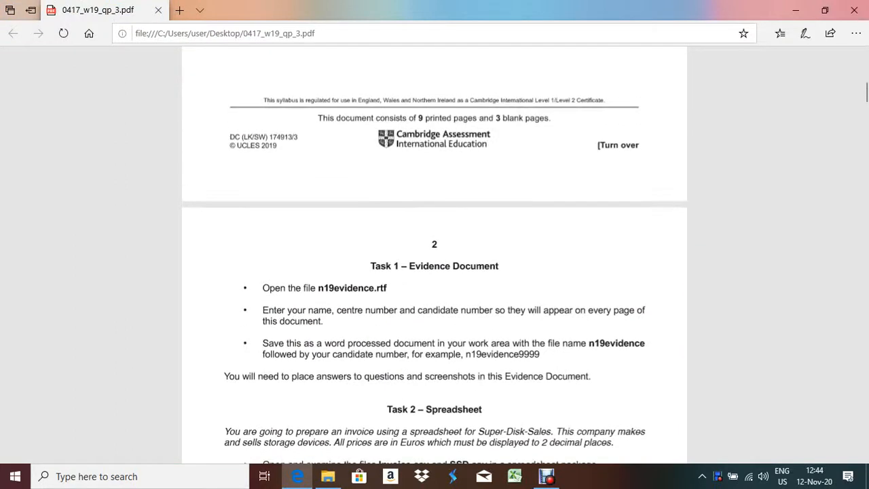
scroll(435, 271, "up", 3)
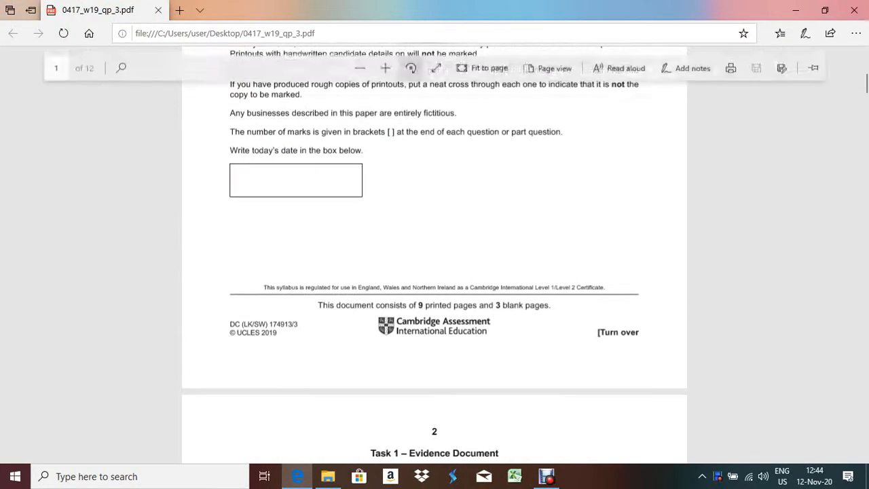
left_click(385, 68)
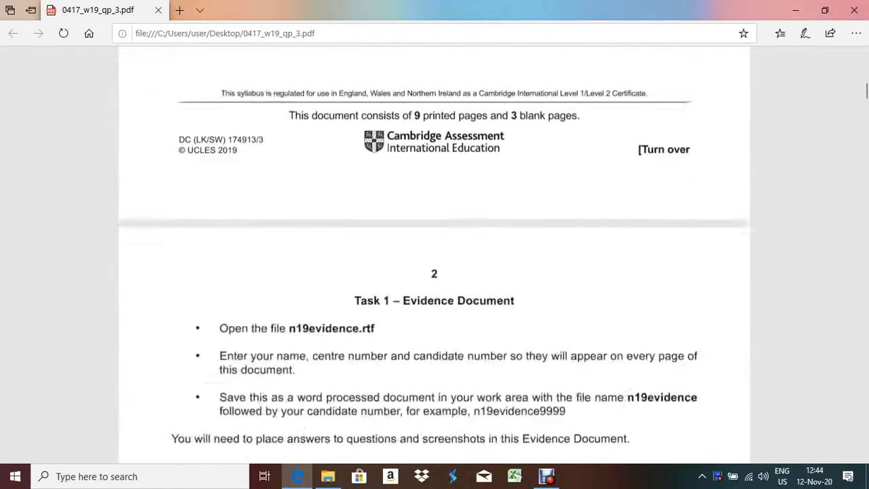
scroll(435, 272, "down", 4)
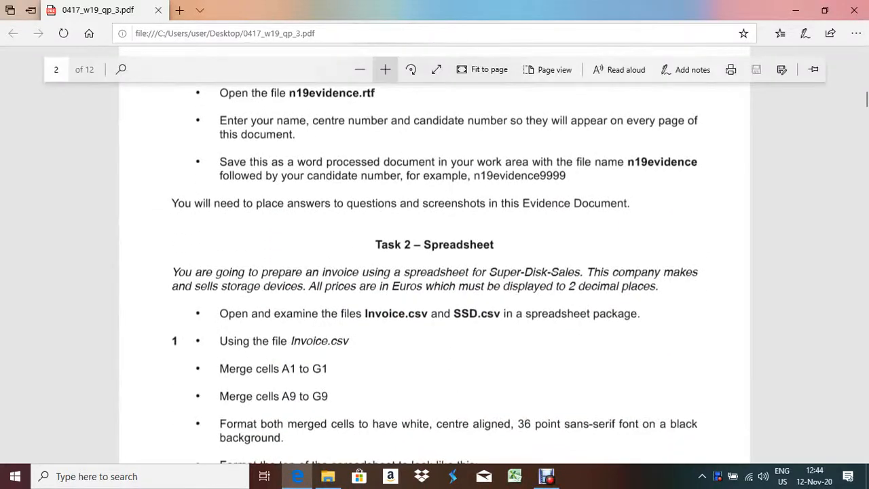
left_click(385, 69)
scroll(435, 271, "up", 2)
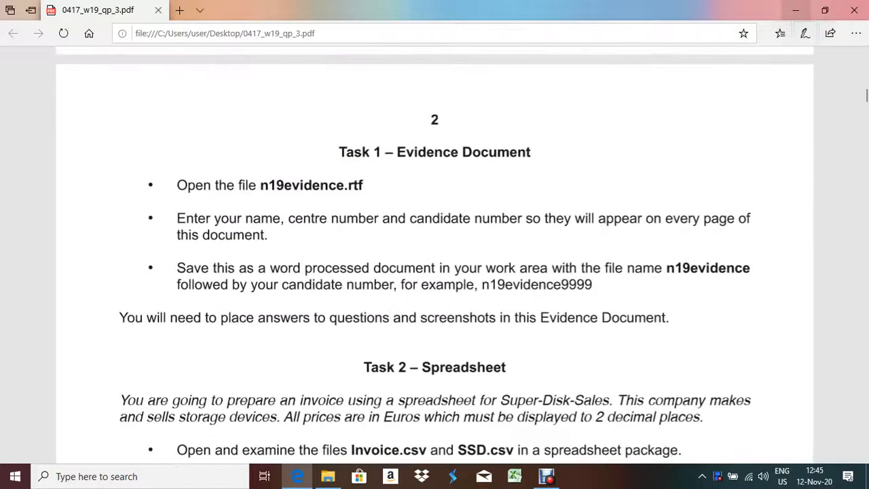
key("super+d")
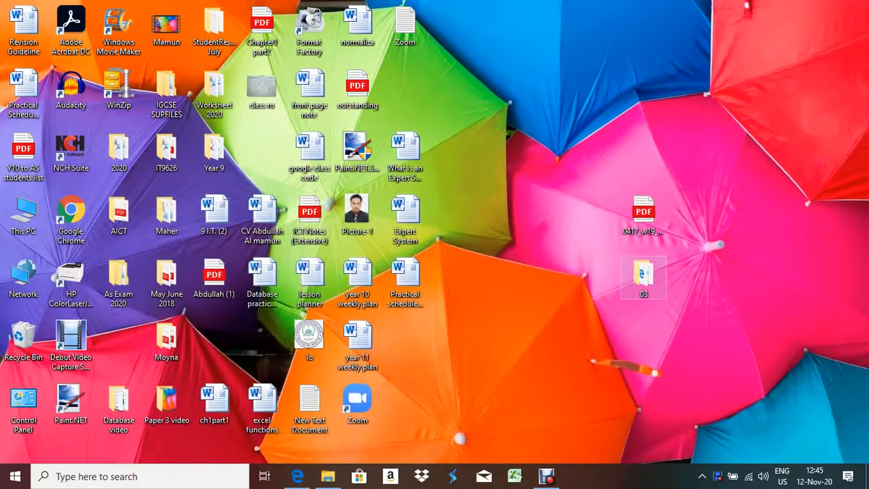
Reposition the 03 folder icon on the desktop and open the 03 folder in File Explorer
left_click_drag(644, 275, 548, 214)
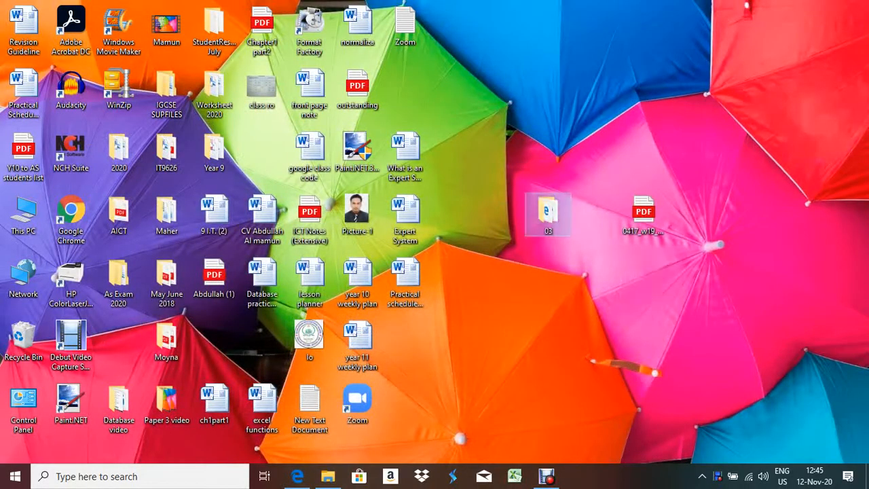
left_click(296, 476)
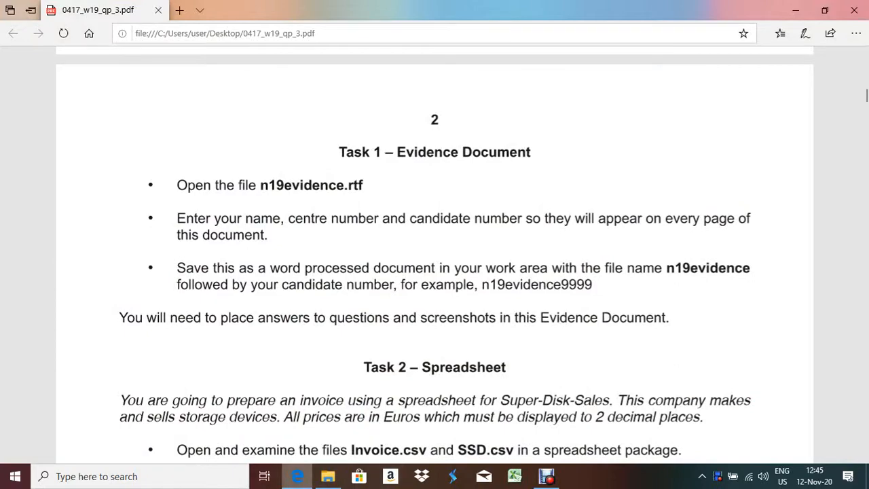
left_click(297, 476)
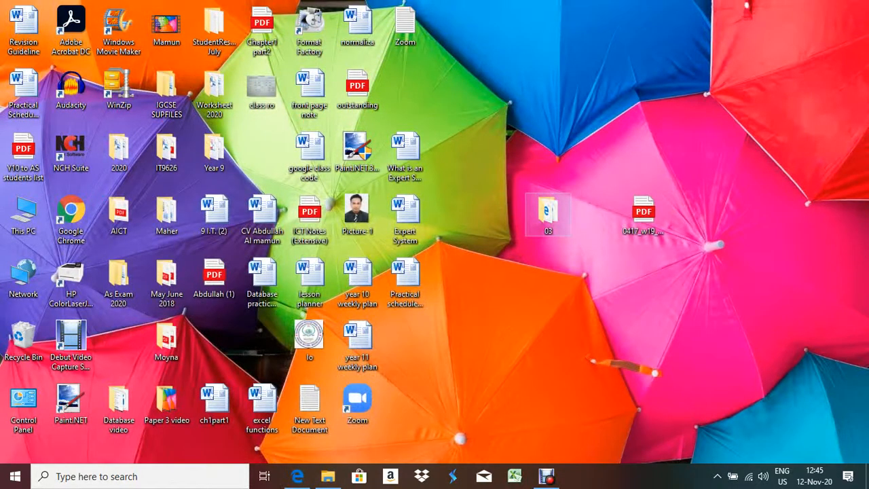
double_click(548, 214)
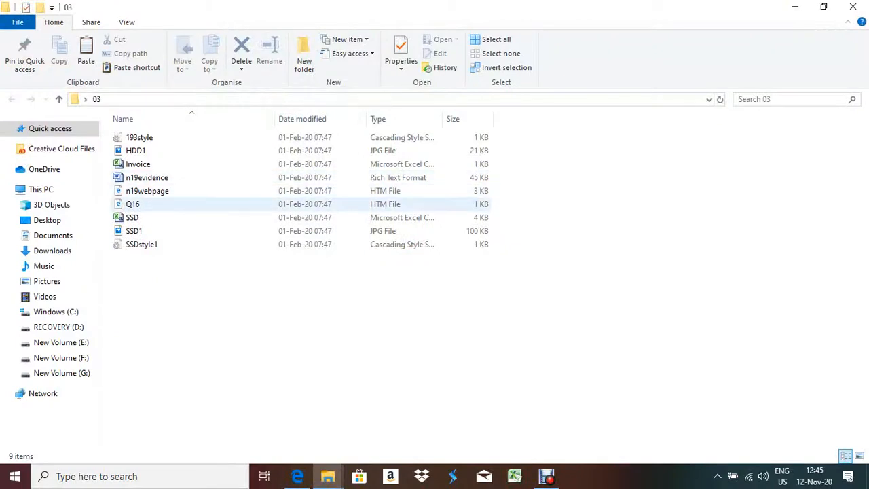
Close the empty safe-mode Word session and reopen n19evidence from the 03 folder
left_click(147, 178)
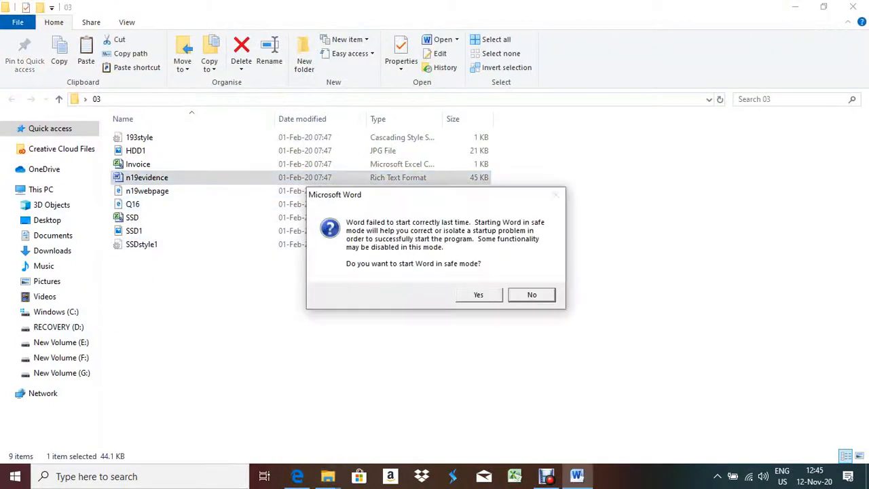
key("y")
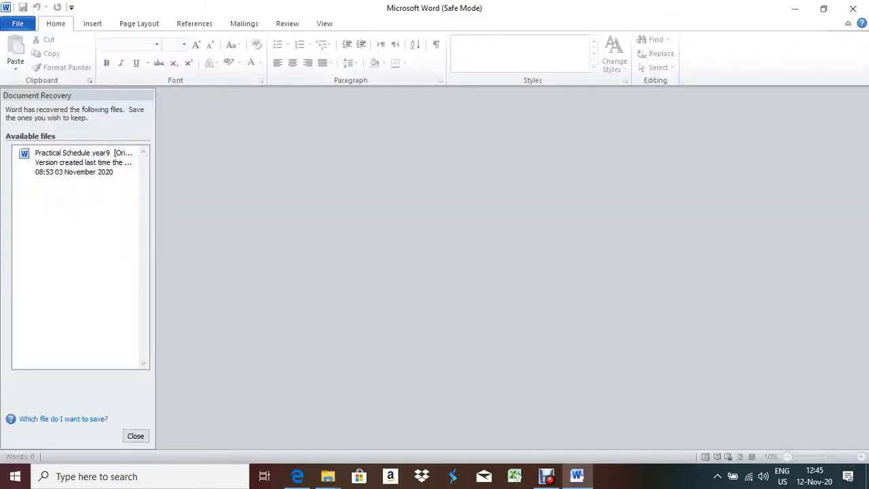
key("Return")
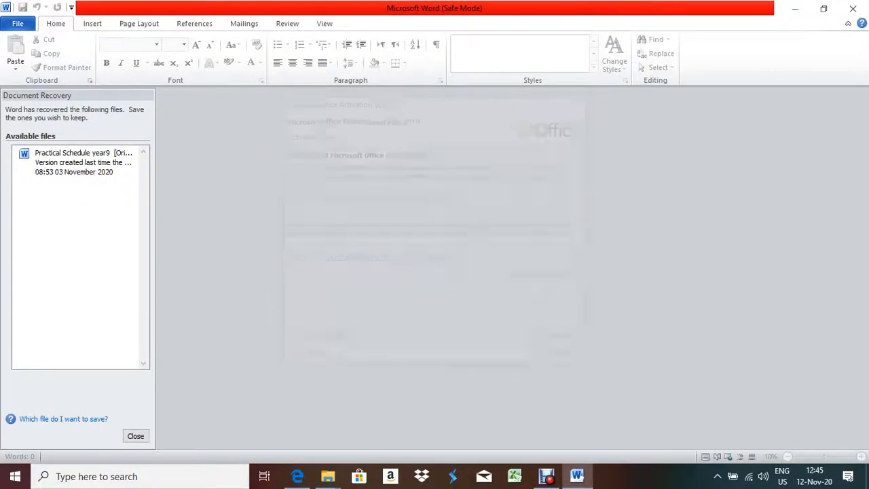
key("Return")
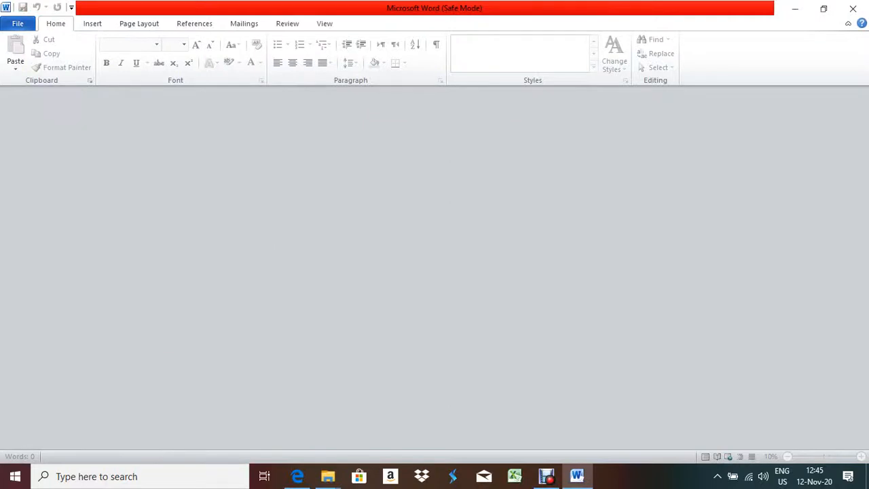
left_click(852, 8)
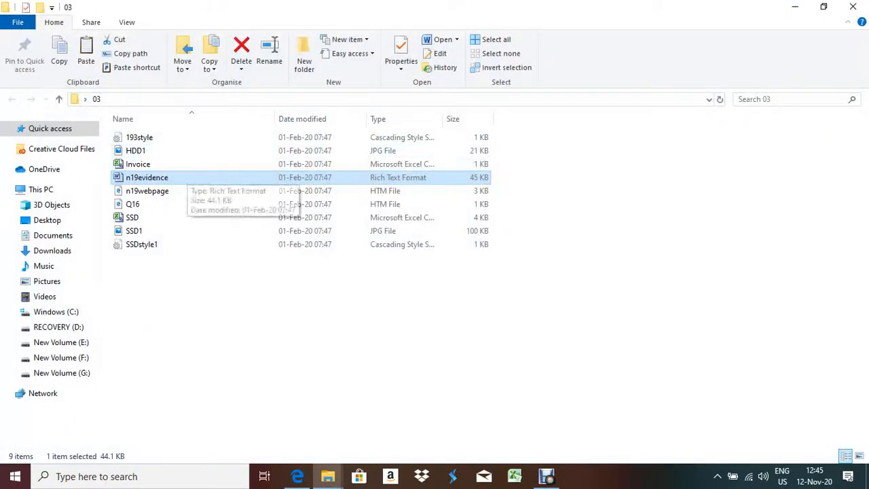
double_click(187, 177)
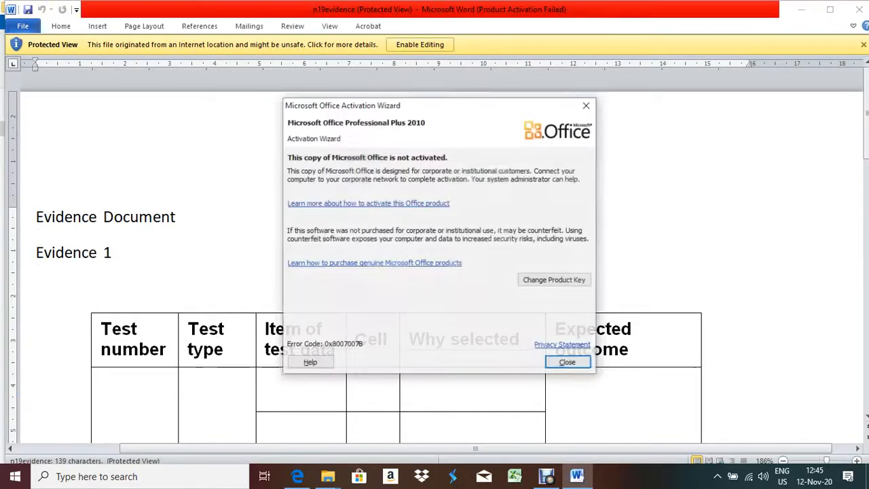
Dismiss the activation warning, enable editing of n19evidence, and recheck the exam paper
left_click(586, 105)
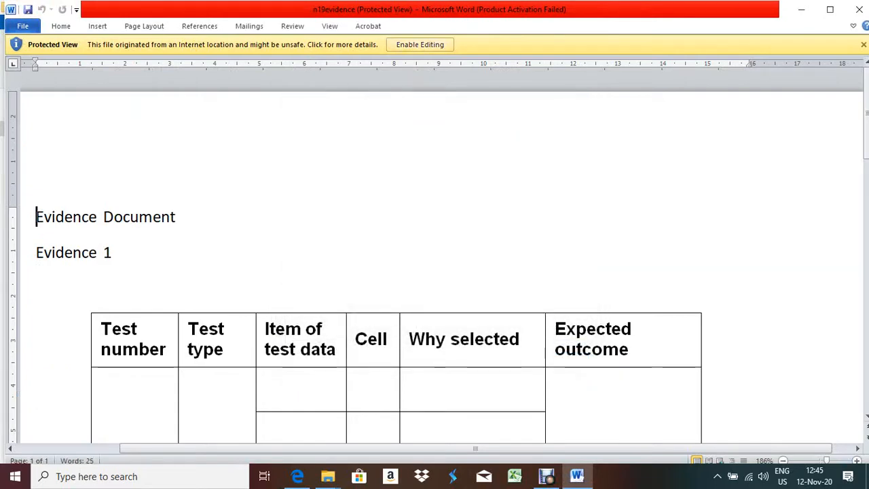
left_click(419, 45)
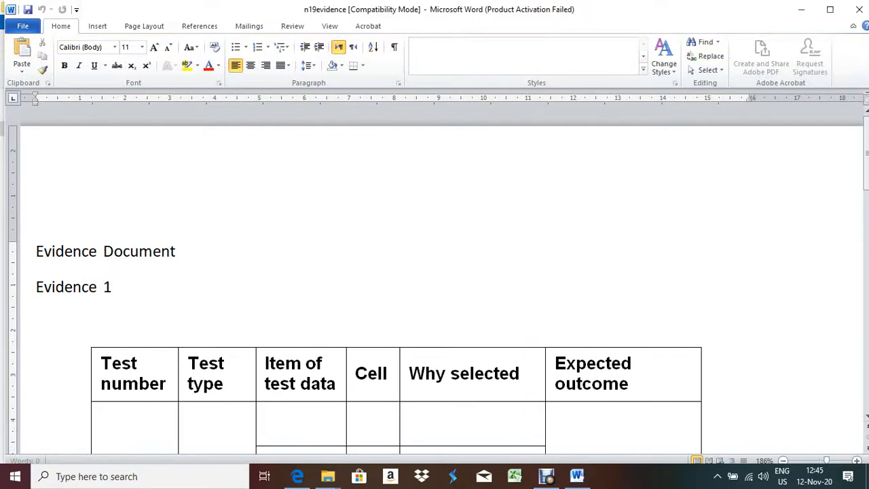
left_click(297, 476)
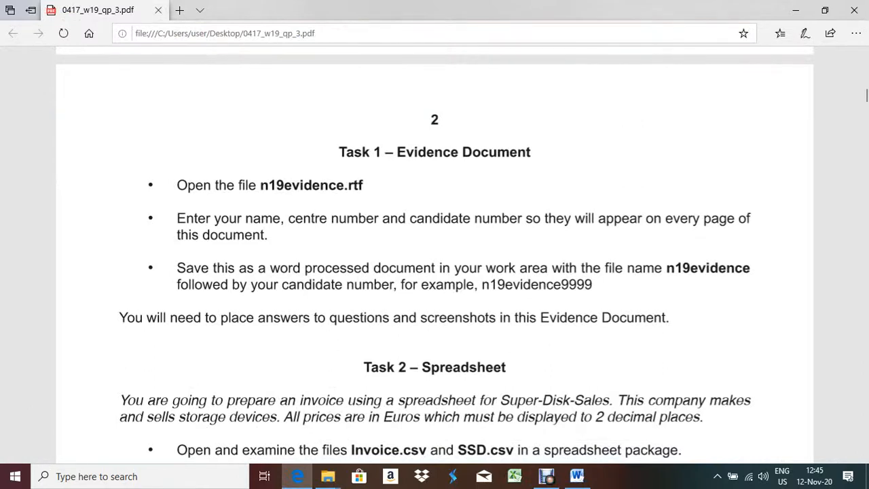
key("alt+Tab")
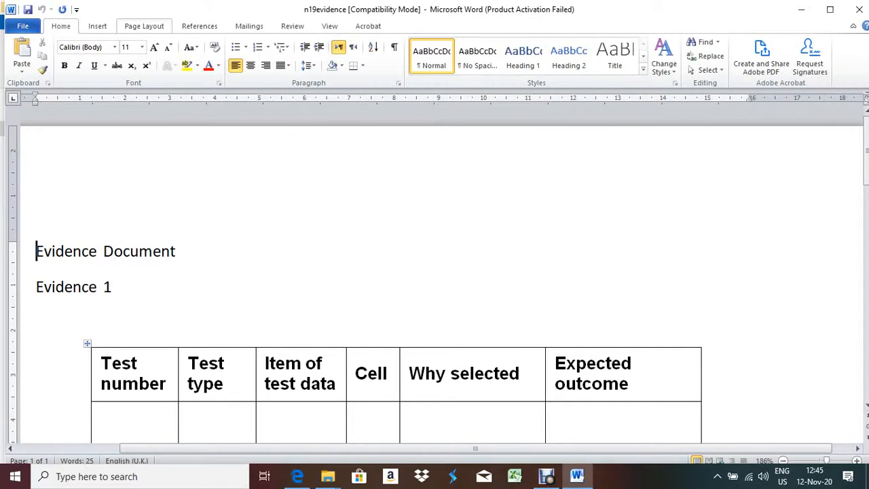
left_click(97, 26)
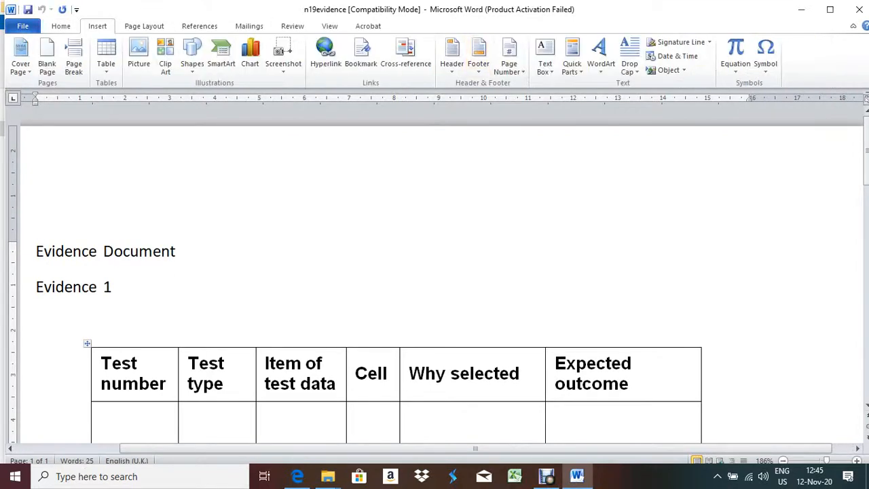
Insert a Blank (Three Columns) header with the candidate's name, centre number and candidate number
left_click(451, 55)
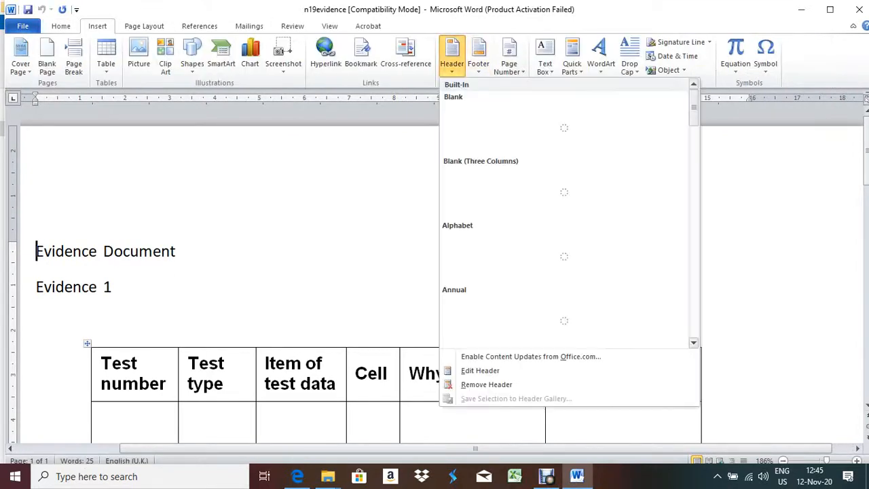
left_click(489, 187)
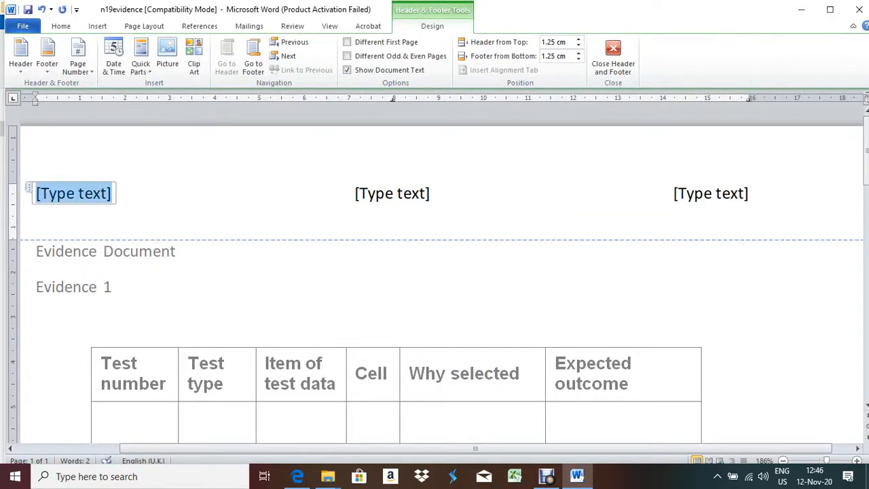
type("Mamun")
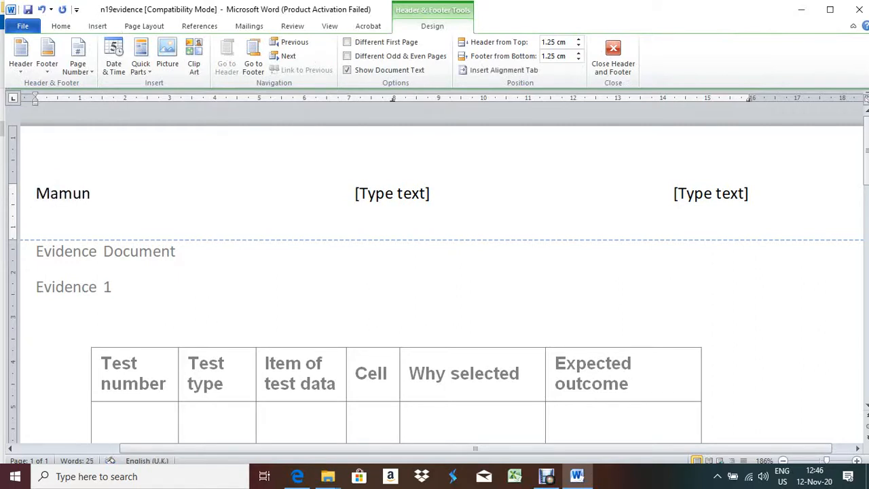
key("Tab")
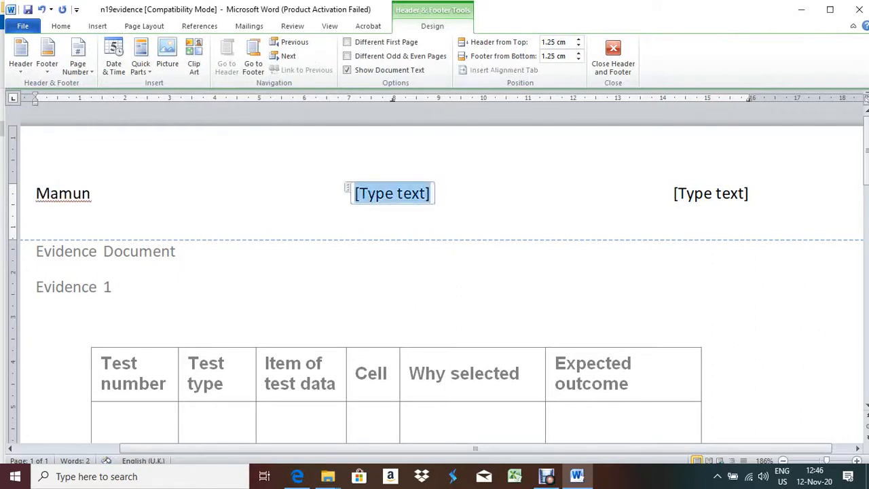
type("SA1")
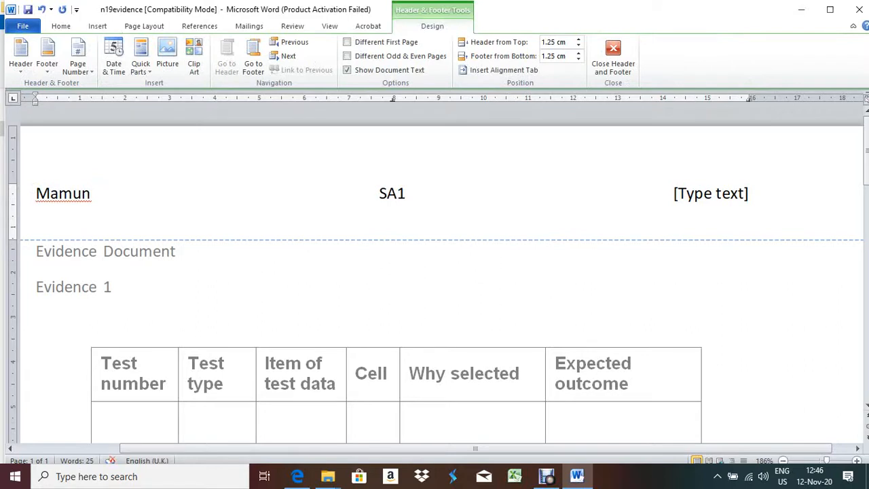
type("39")
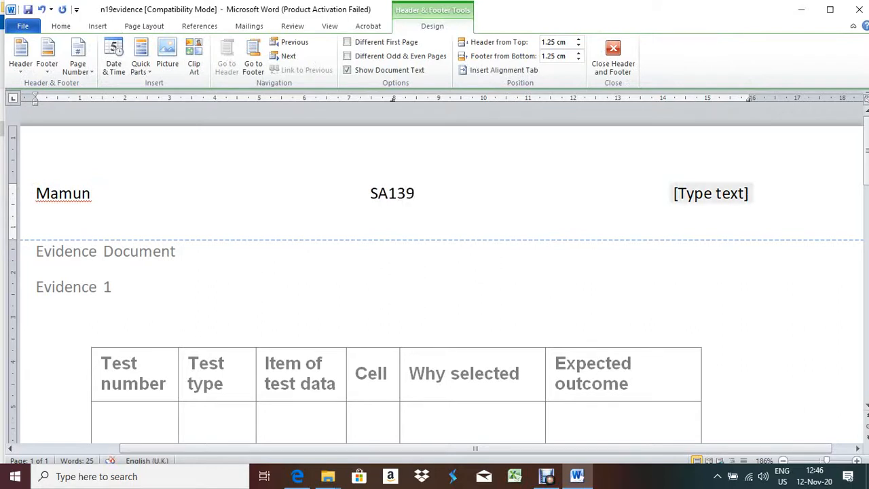
key("Tab")
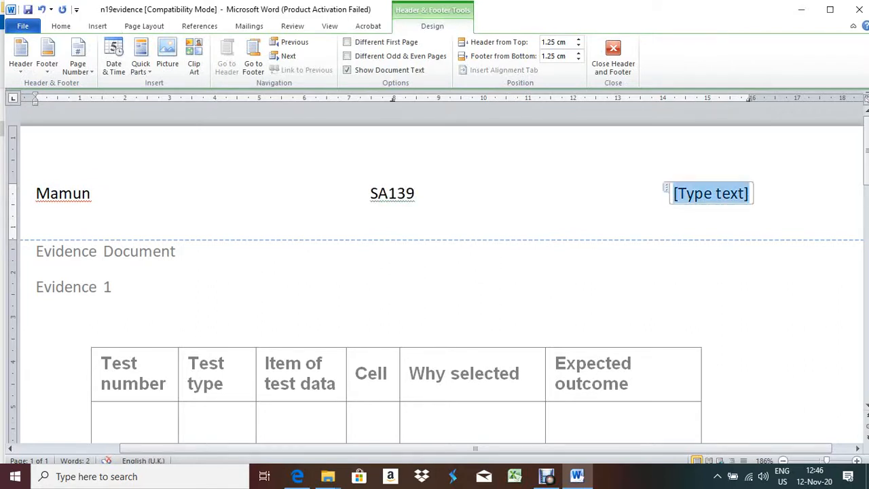
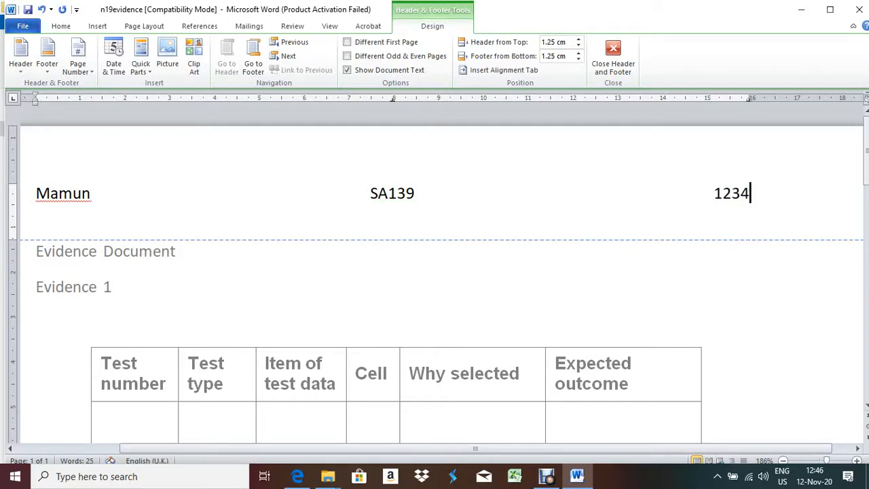
scroll(435, 286, "down", 5, "ctrl")
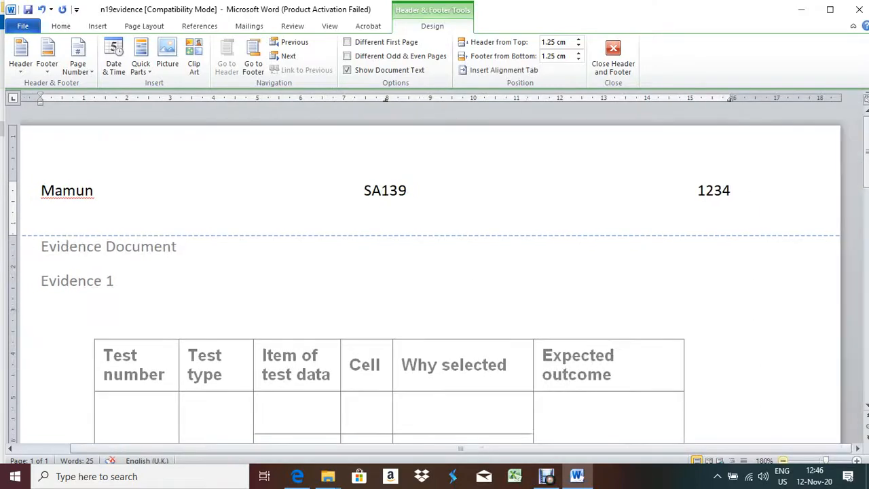
scroll(434, 285, "down", 2, "ctrl")
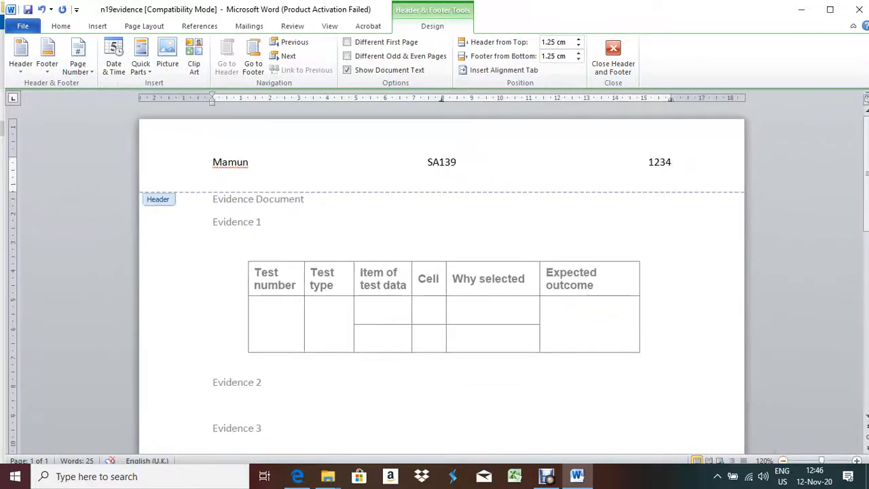
key("Escape")
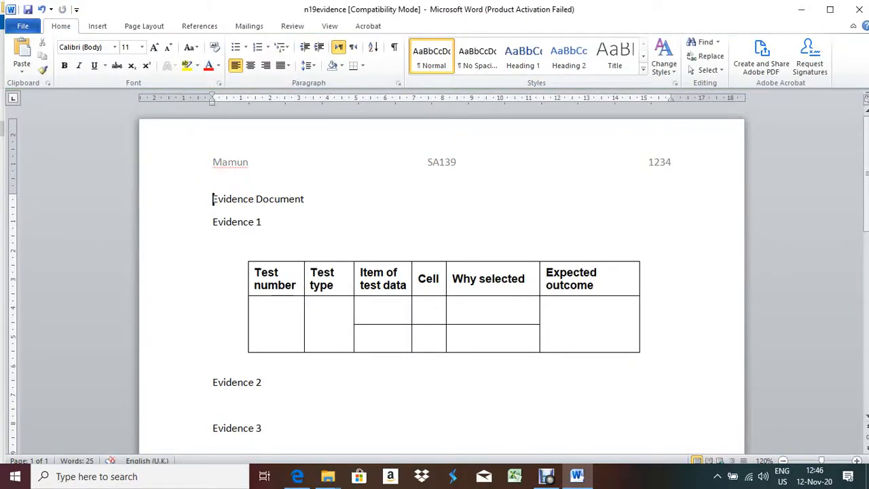
Recheck the exam paper, then bring up Save As for the evidence document with F12
left_click(297, 476)
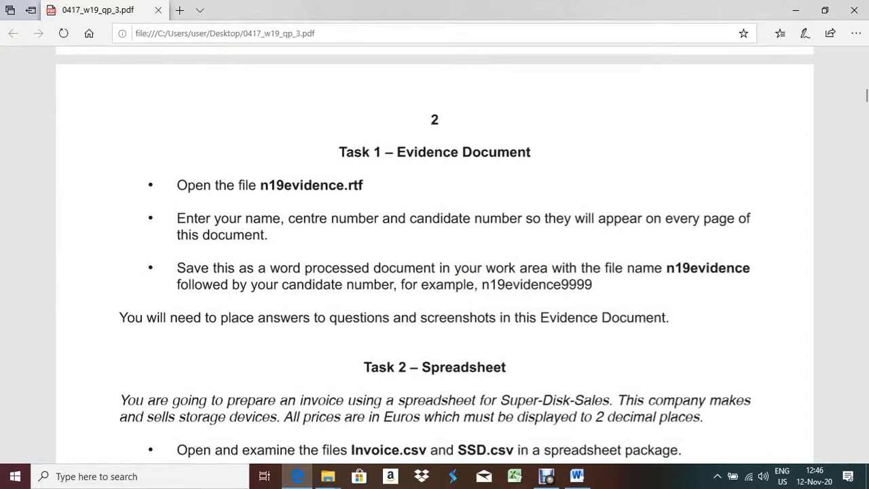
left_click(297, 476)
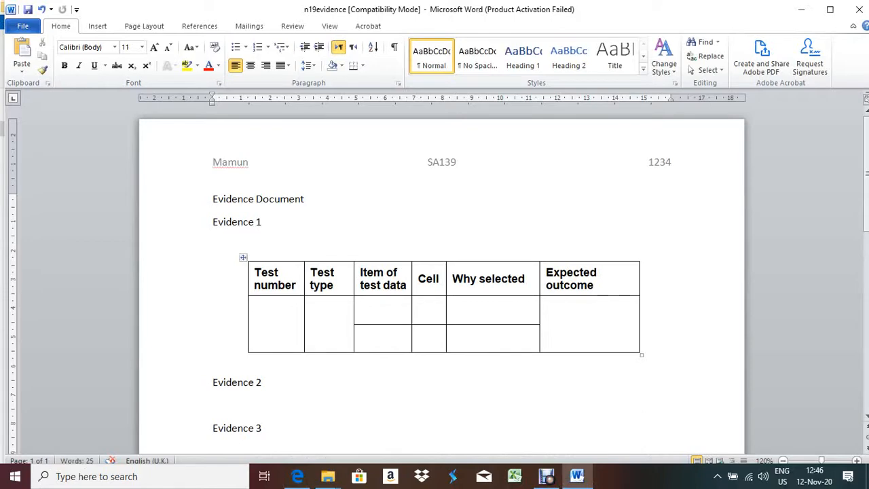
key("alt+f")
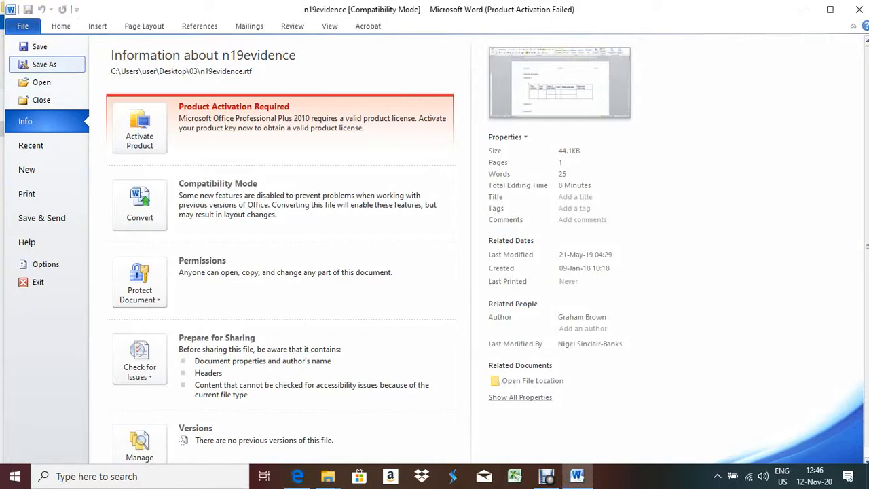
key("Escape")
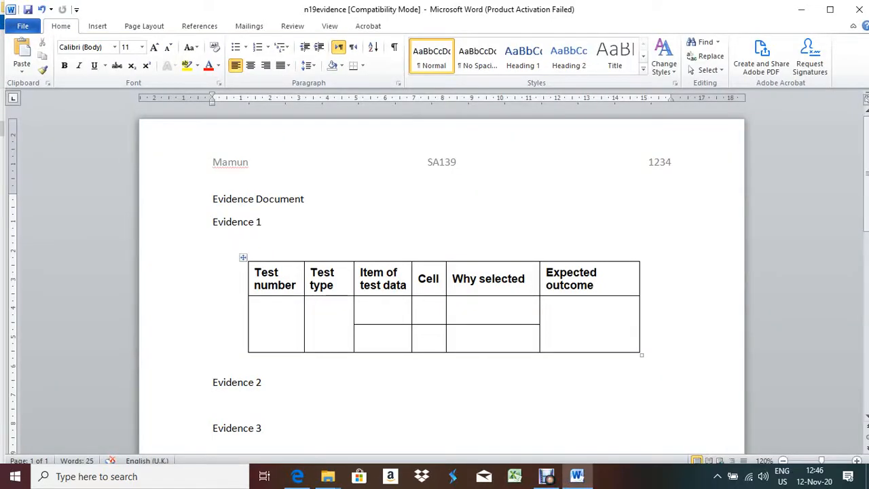
key("F12")
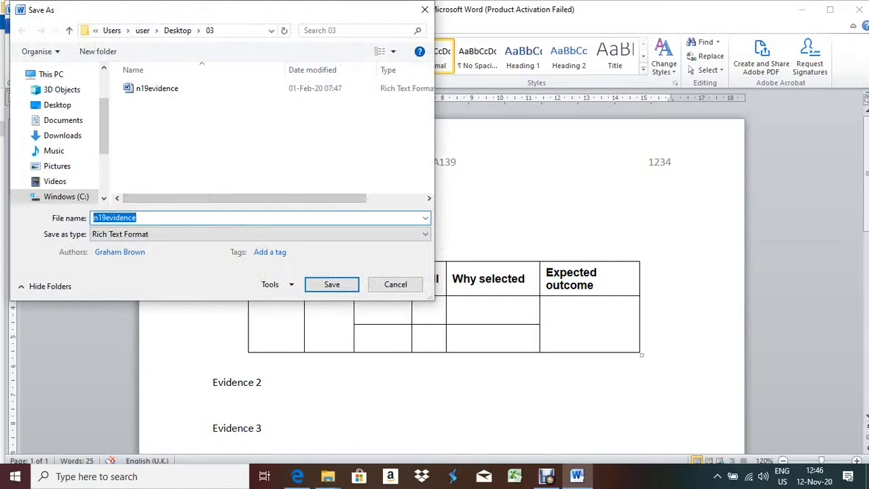
Save the evidence document as a Word Document named n19evidence1234
key("End")
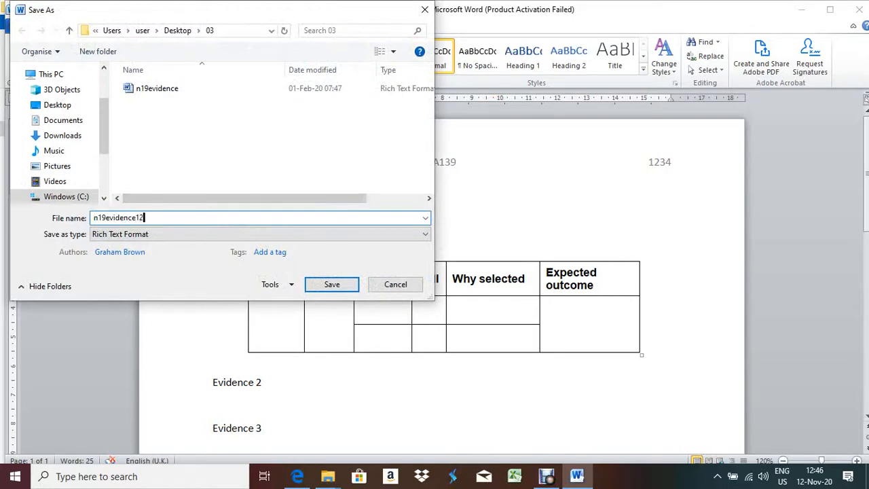
key("Tab")
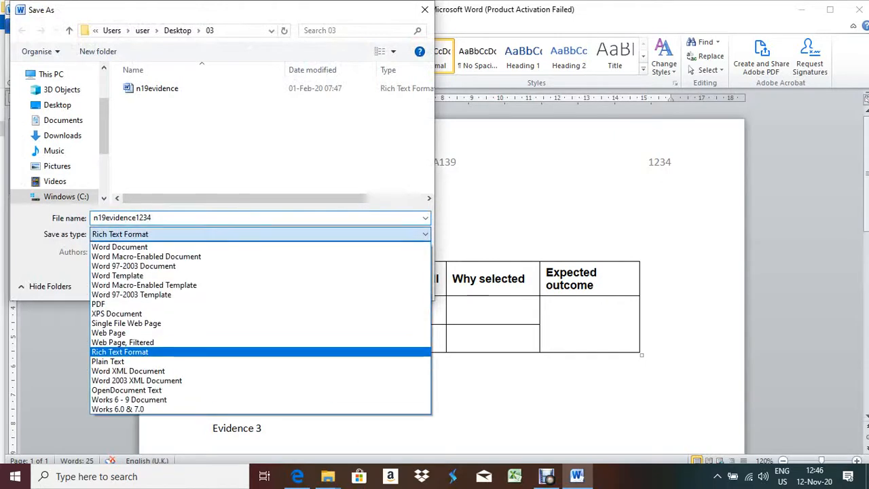
key("alt+Down")
key("Home")
key("Return")
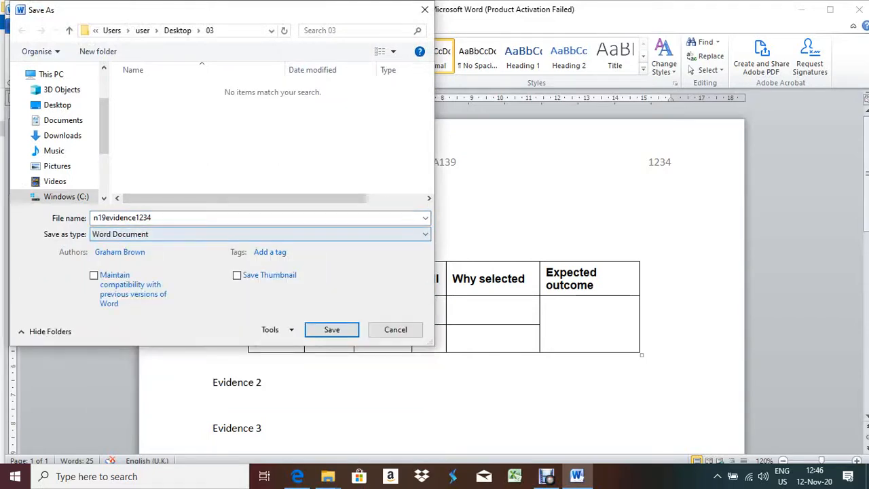
key("shift+Tab")
key("Return")
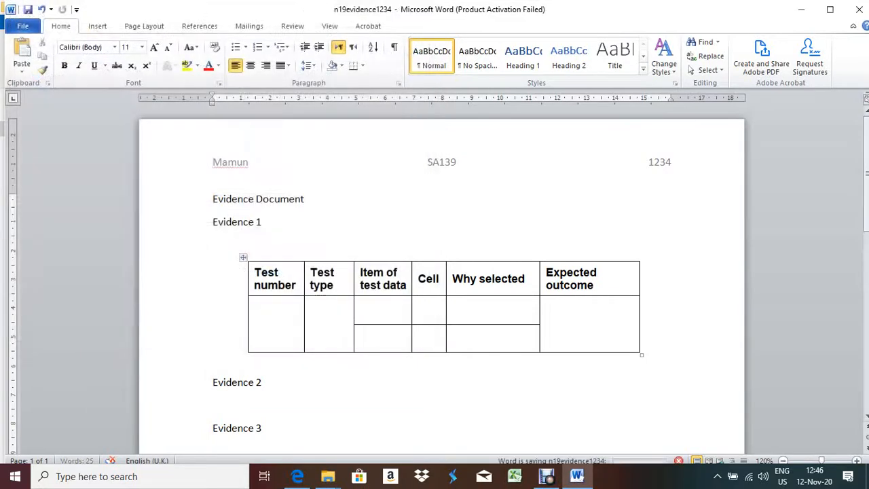
left_click(801, 10)
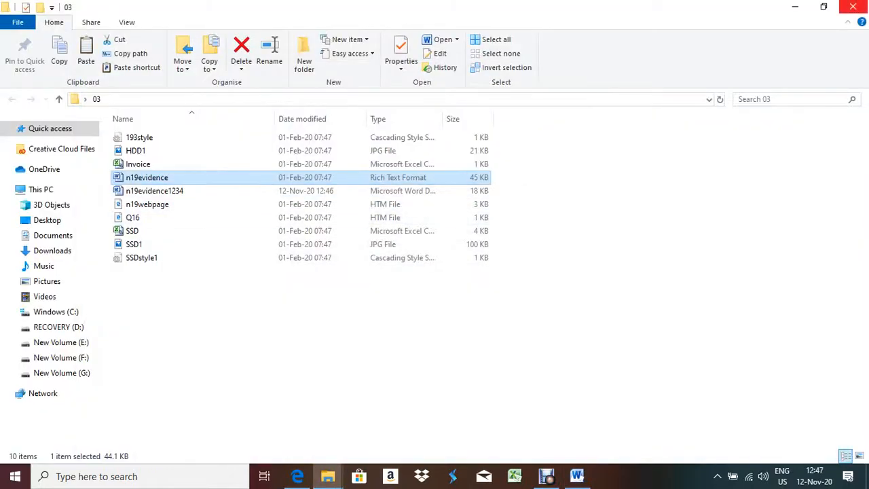
Read the Task 2 – Spreadsheet instructions in the exam paper, then return to the 03 folder
left_click(298, 476)
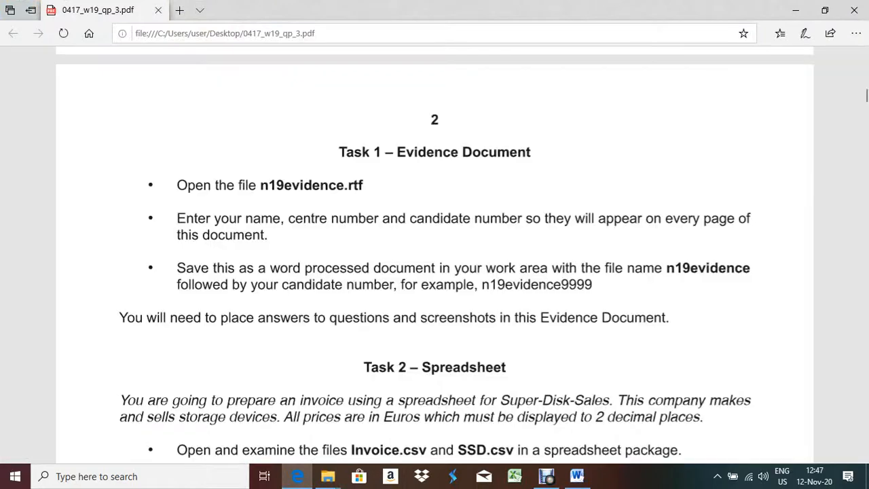
scroll(435, 251, "down", 5)
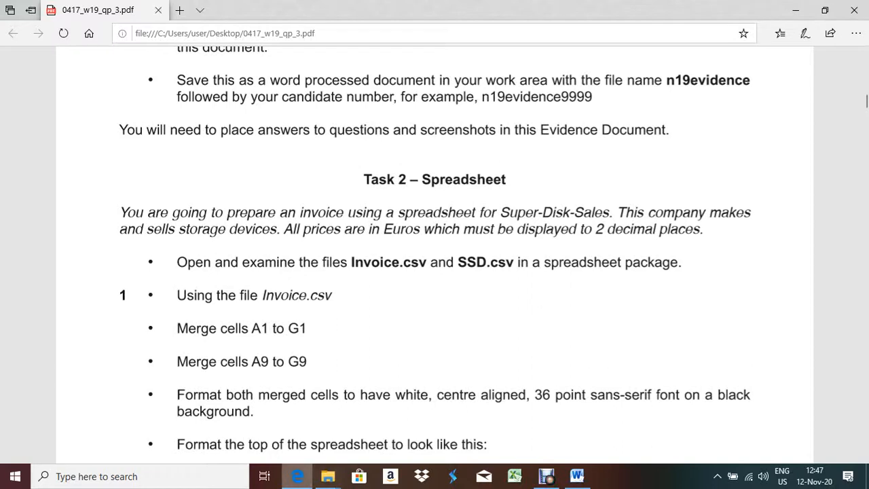
left_click(328, 476)
left_click(203, 163)
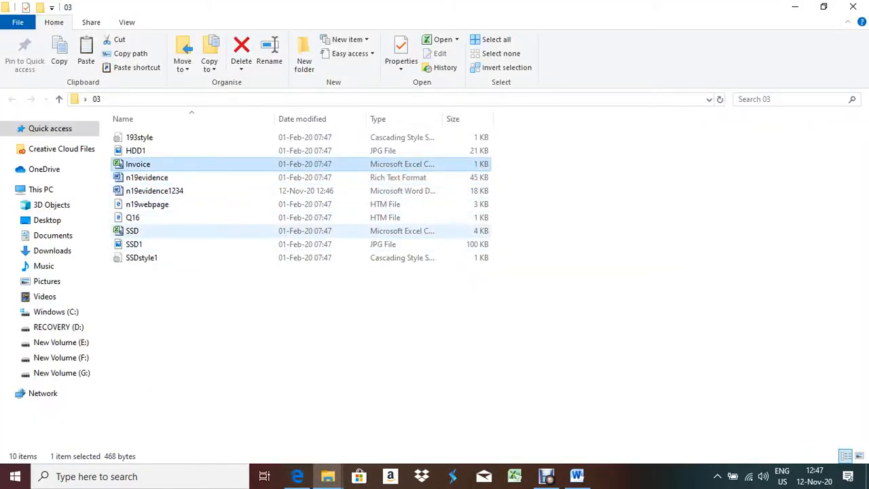
Open the Invoice and SSD files together in Excel and dismiss the activation notice
left_click(203, 231, "ctrl")
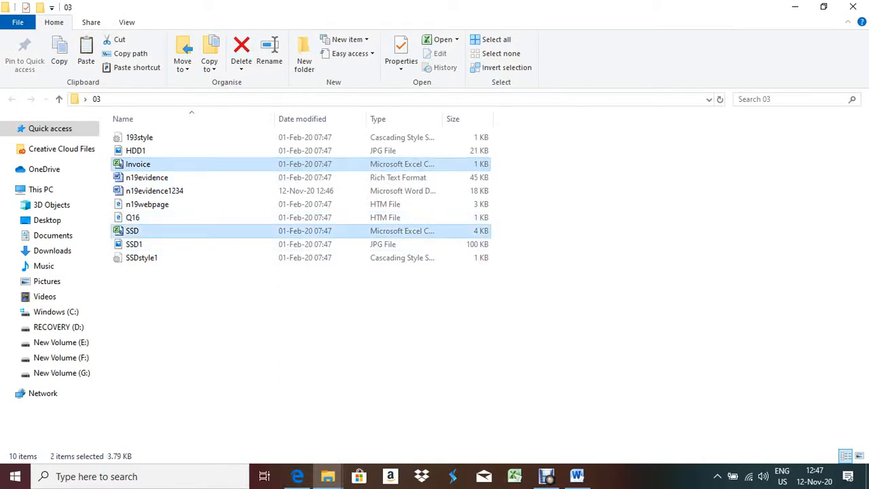
key("Return")
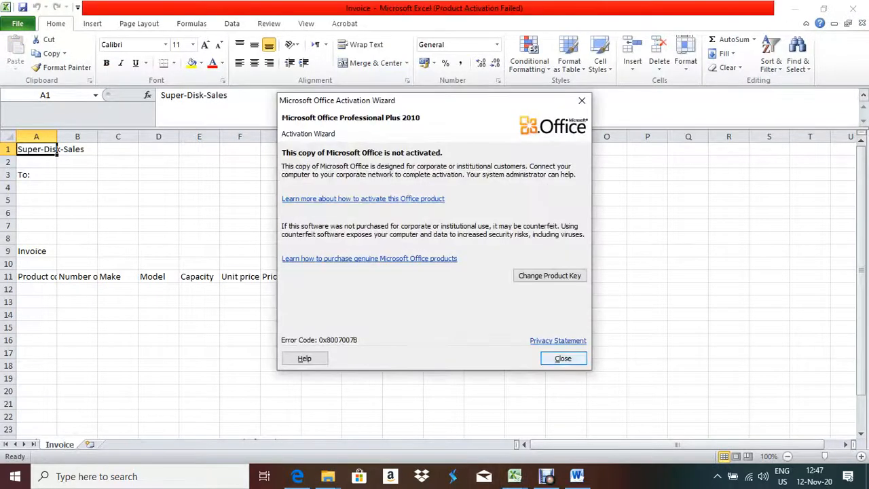
left_click(561, 357)
left_click(296, 476)
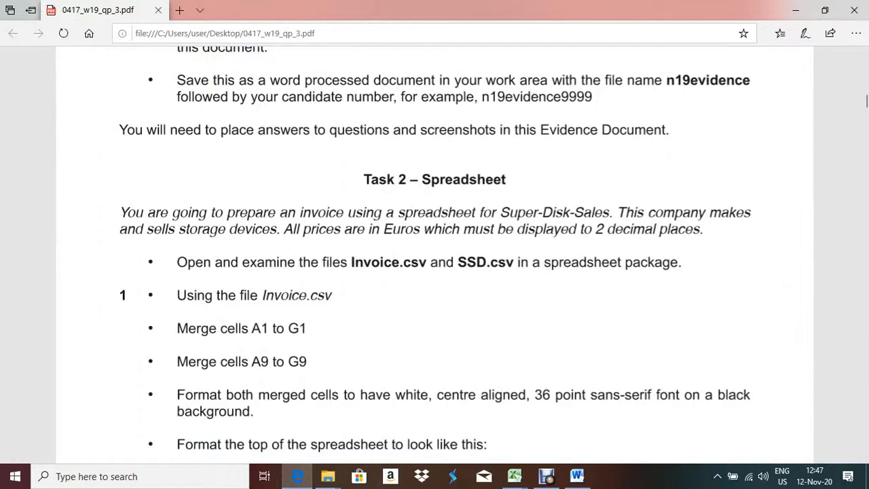
Highlight 'Invoice.csv' in the exam instructions, then switch to Excel's Invoice sheet
left_click_drag(266, 297, 334, 300)
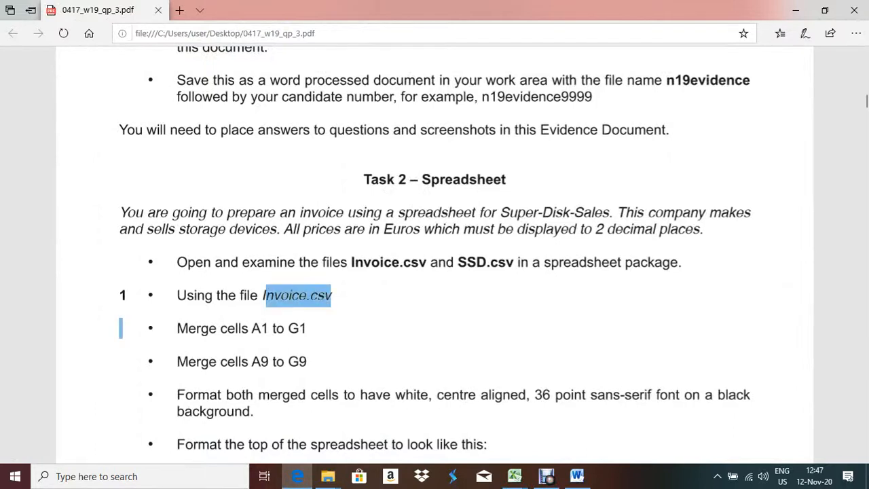
scroll(434, 258, "down", 3)
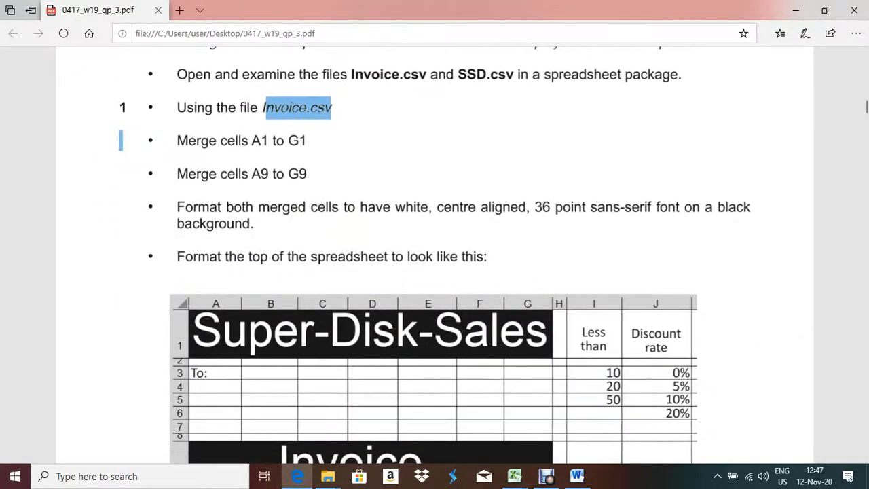
scroll(435, 258, "up", 2)
scroll(435, 258, "down", 1)
key("alt+Tab")
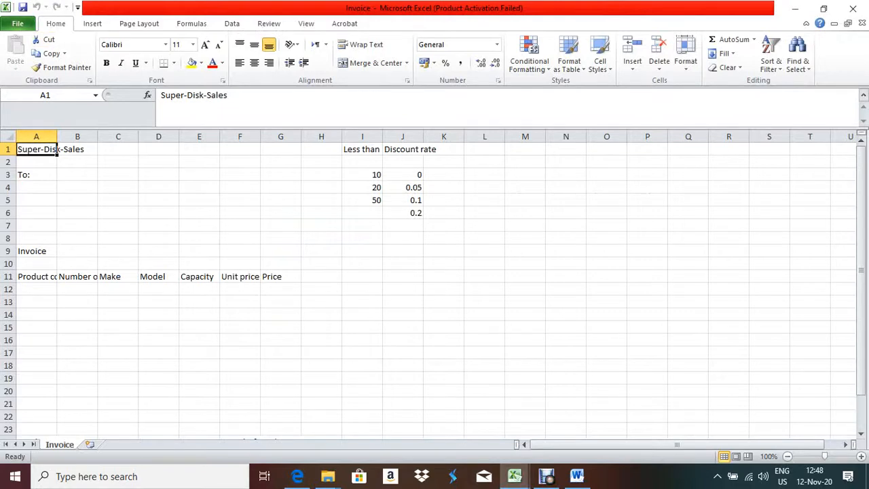
Save the Invoice sheet as an Excel Workbook under the new name 'iiiiii'
left_click(18, 23)
left_click(41, 61)
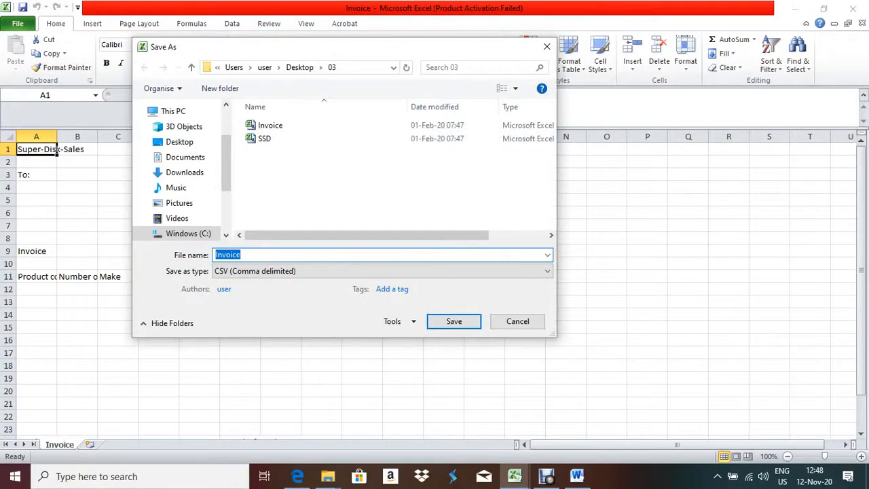
type("iiiiii")
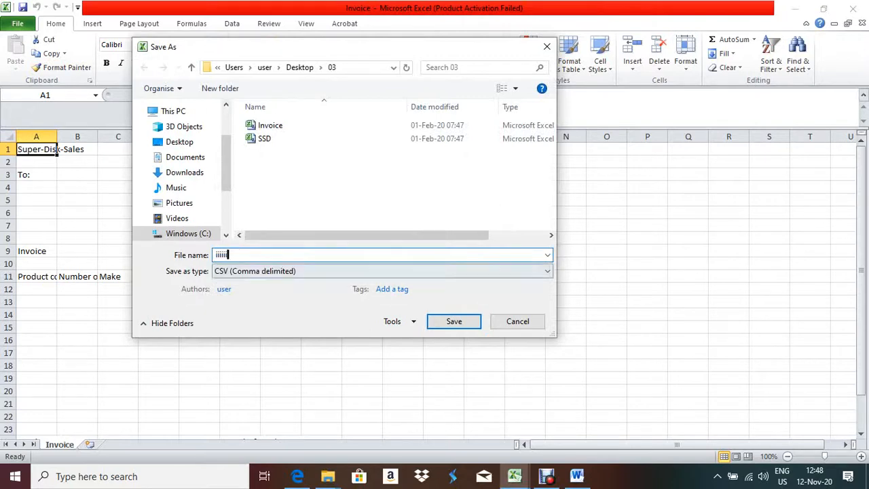
left_click(380, 271)
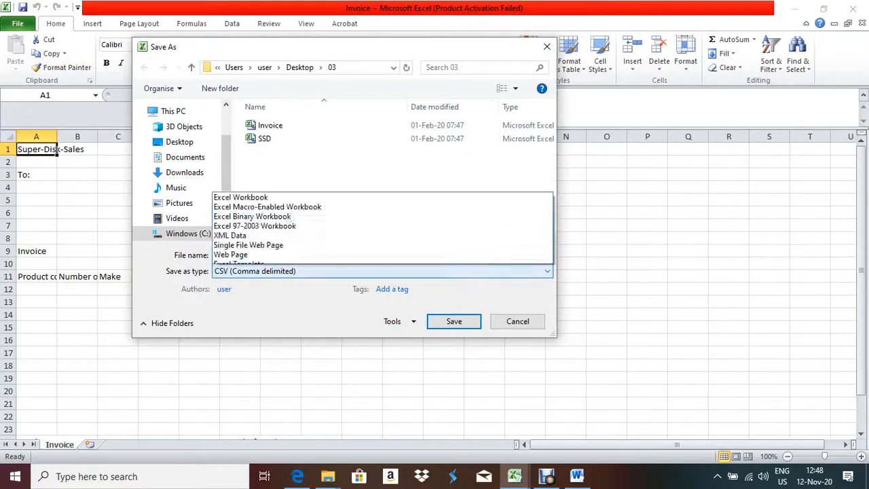
key("Return")
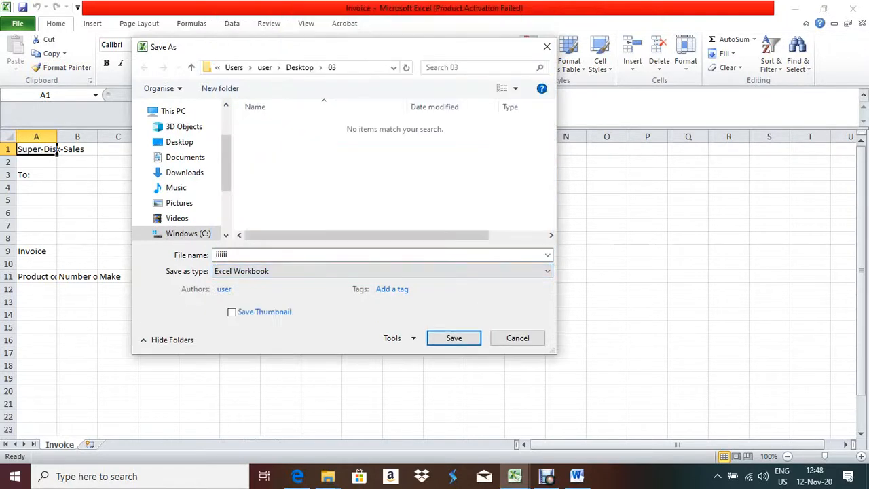
key("Return")
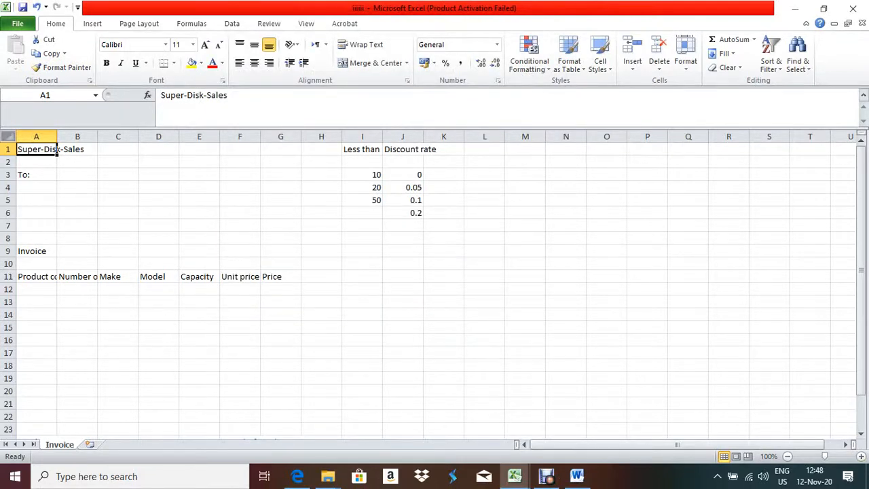
AutoFit every column width on the sheet and zoom the view to 120%
key("ctrl+a")
key("alt+h")
key("o")
key("i")
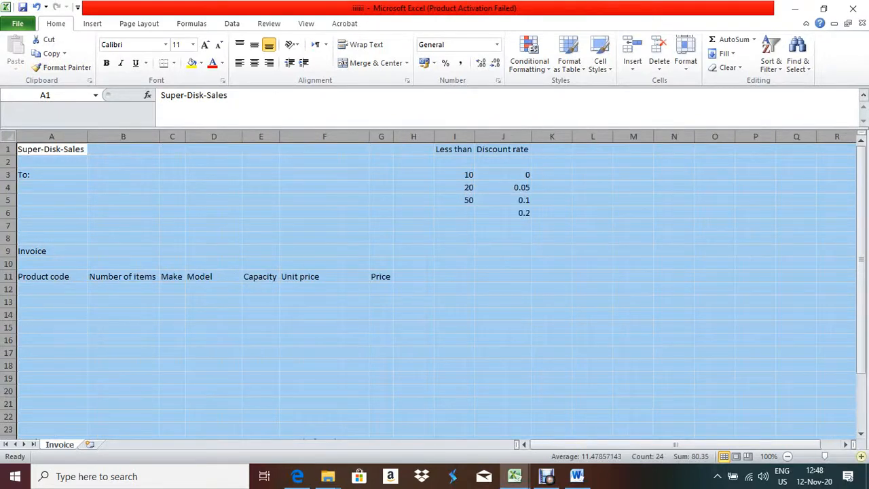
left_click(861, 457)
left_click(861, 457)
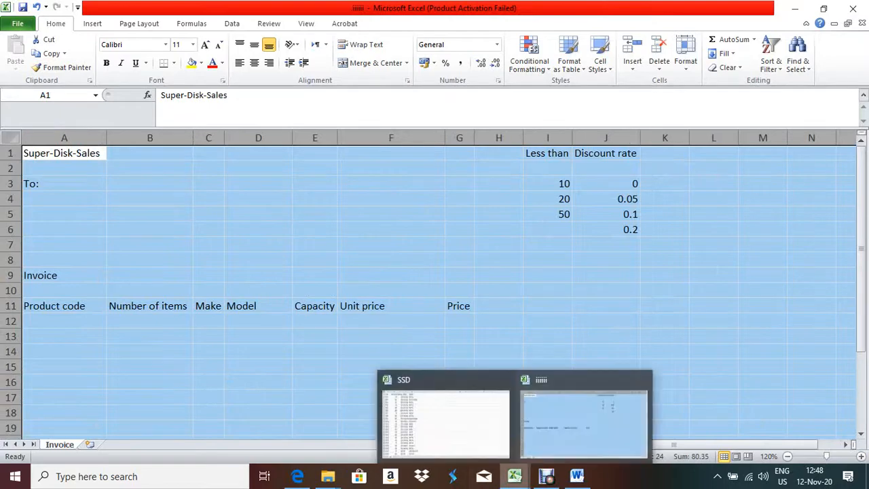
Compare the sheet with the exam paper, then select the title cells A1:G1
left_click(298, 476)
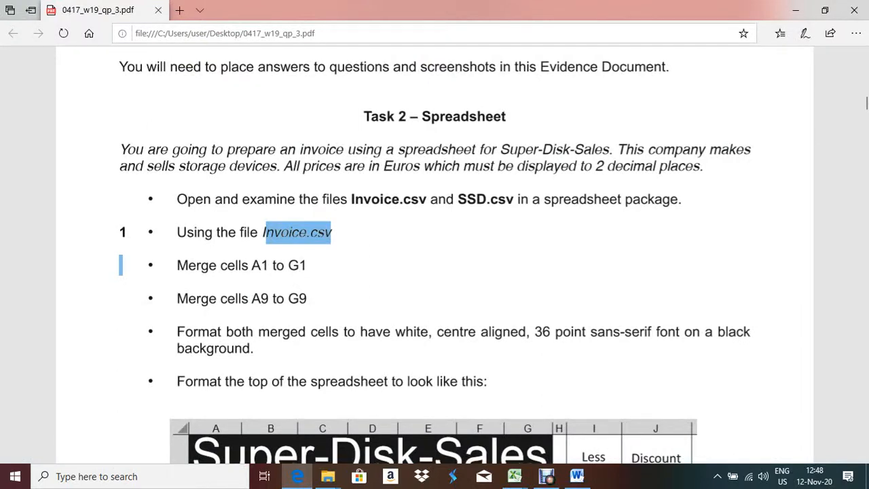
key("alt+Tab")
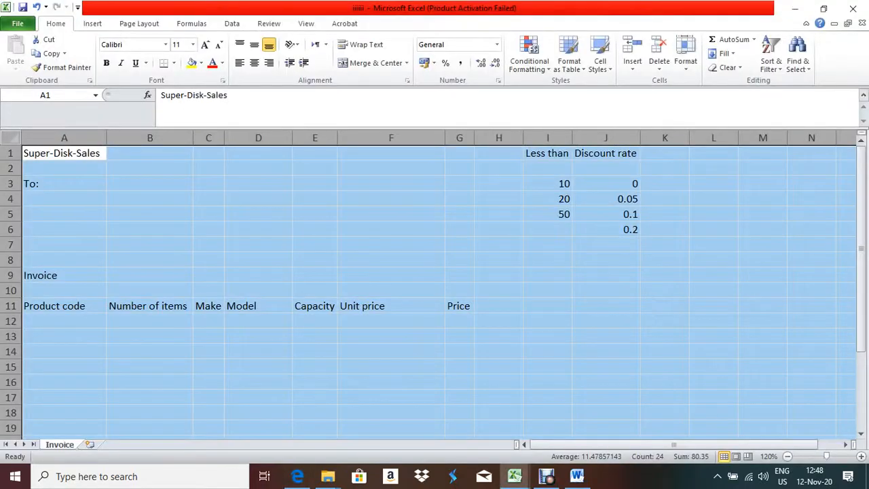
left_click(297, 476)
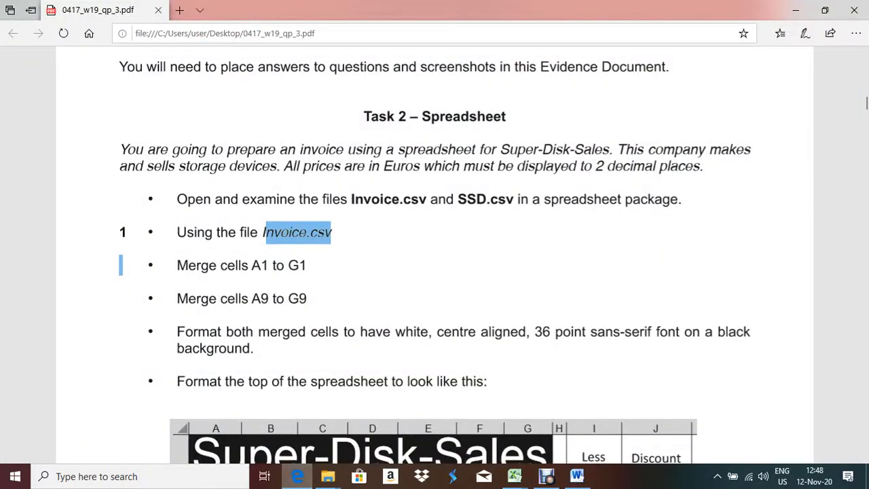
key("alt+Tab")
left_click(64, 153)
left_click_drag(64, 153, 459, 153)
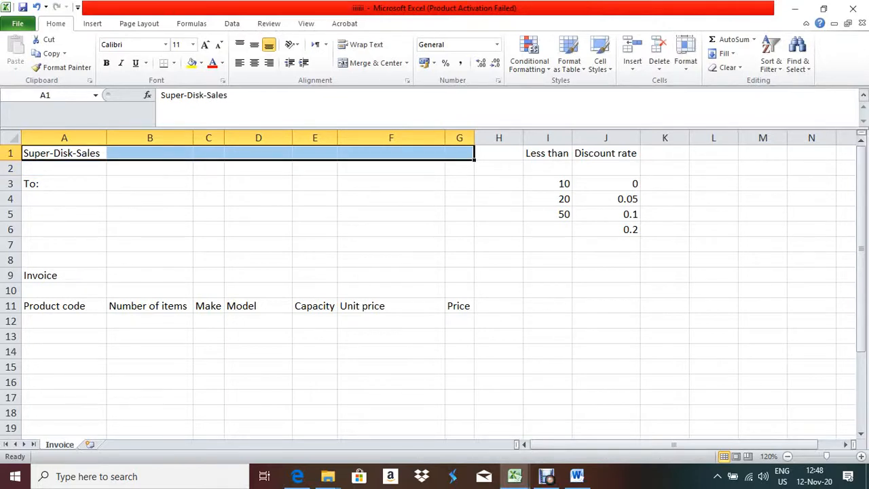
Merge and centre A1:G1 and A9:G9, setting the banner font size to 36
left_click_drag(64, 275, 459, 275)
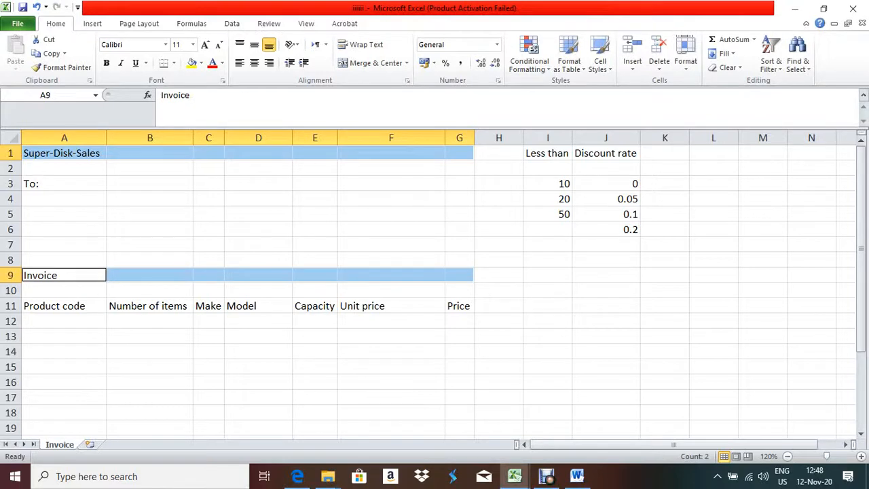
left_click(372, 63)
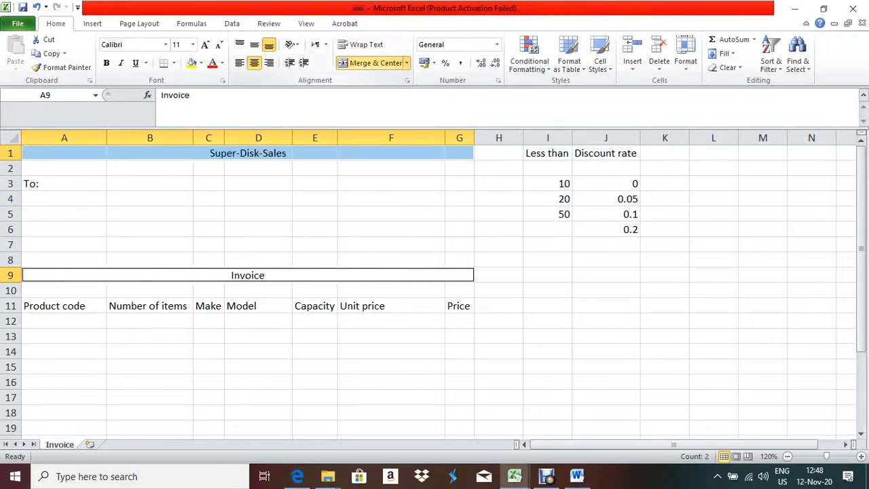
right_click(250, 279)
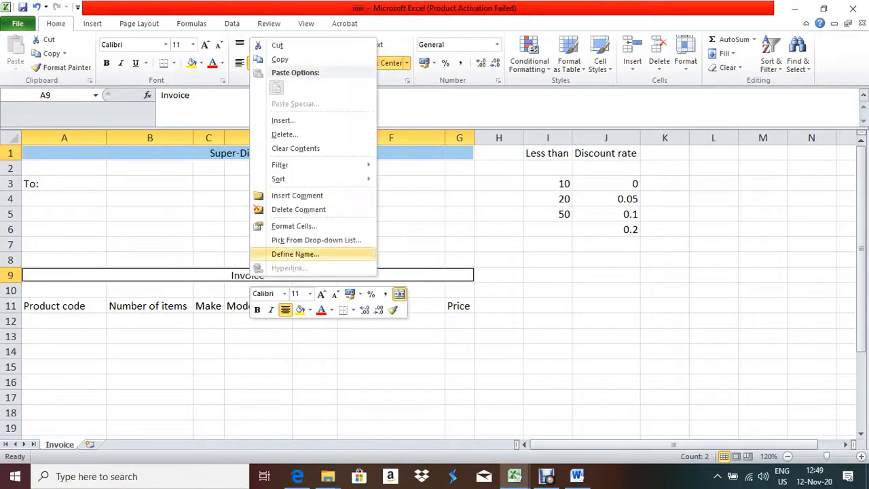
left_click(294, 226)
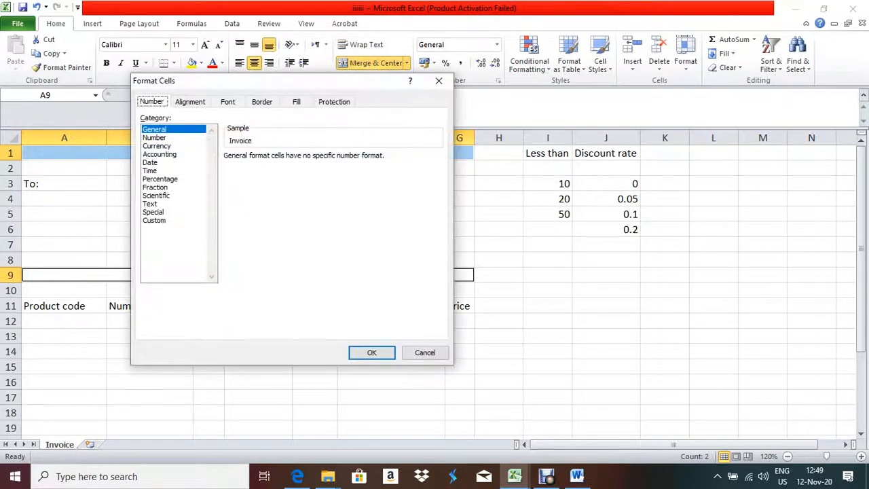
left_click(228, 102)
left_click(410, 130)
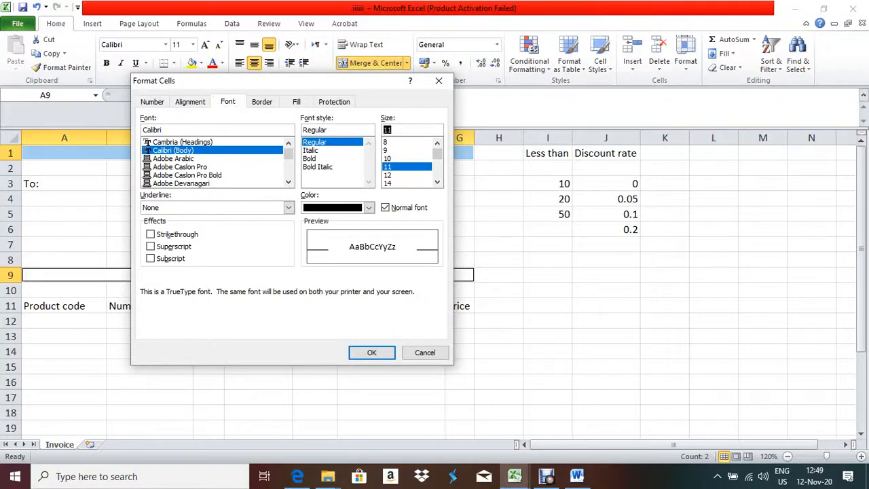
type("36")
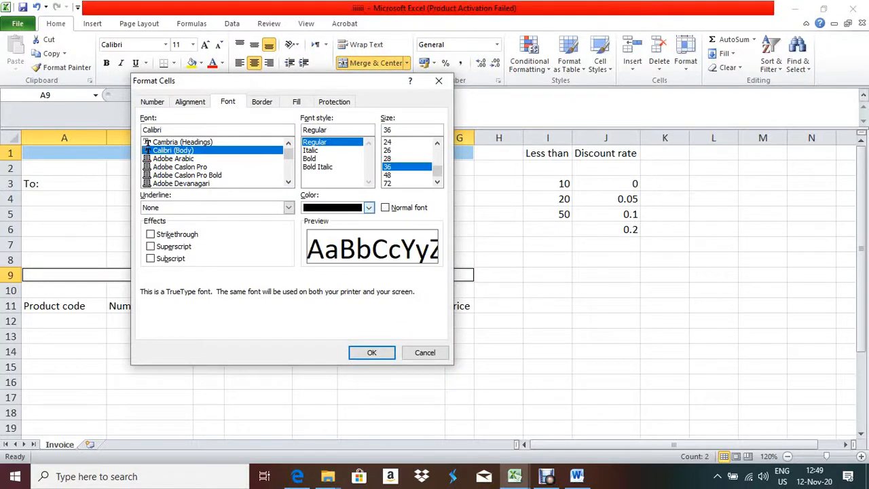
Give the banners white text on a black fill and apply the formatting
left_click(368, 208)
left_click(307, 247)
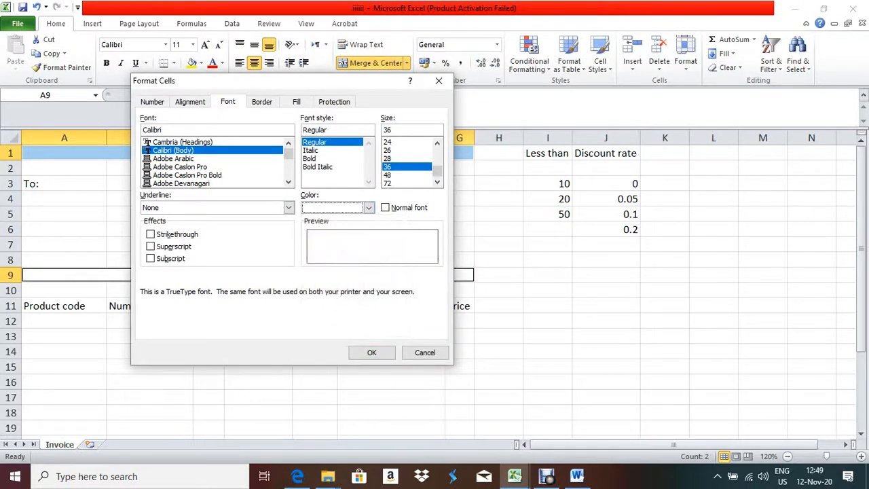
left_click(296, 101)
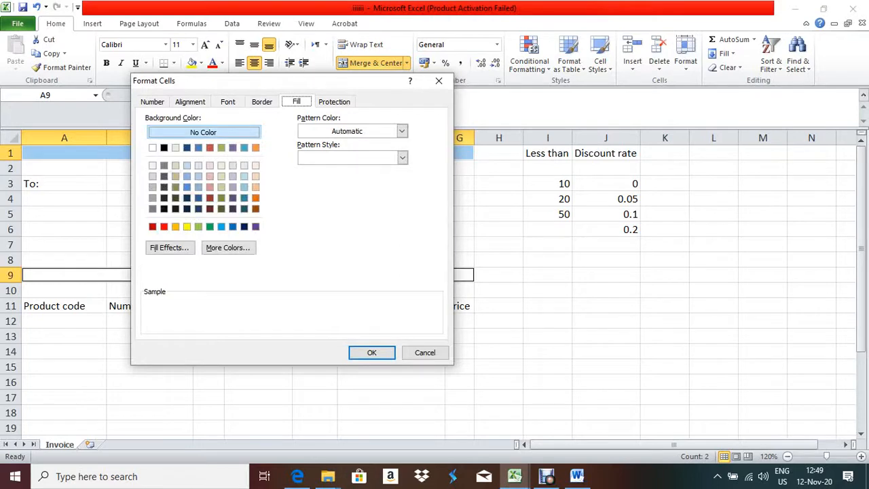
left_click(164, 147)
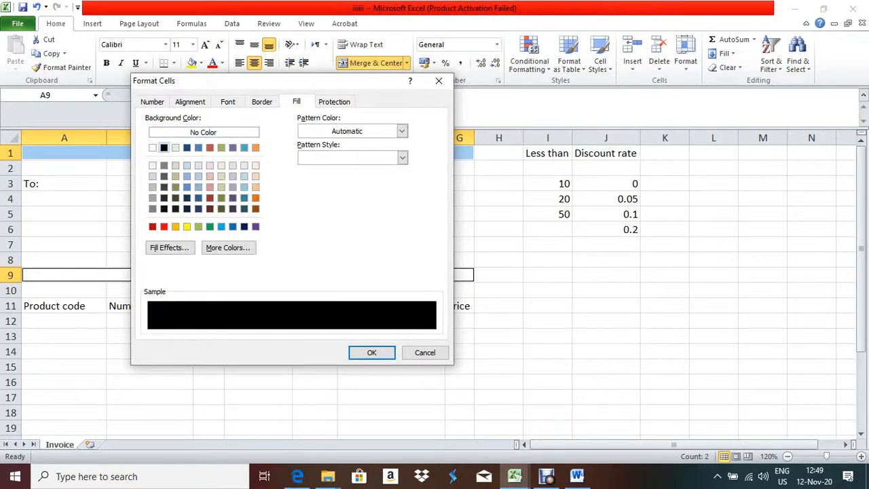
left_click(227, 101)
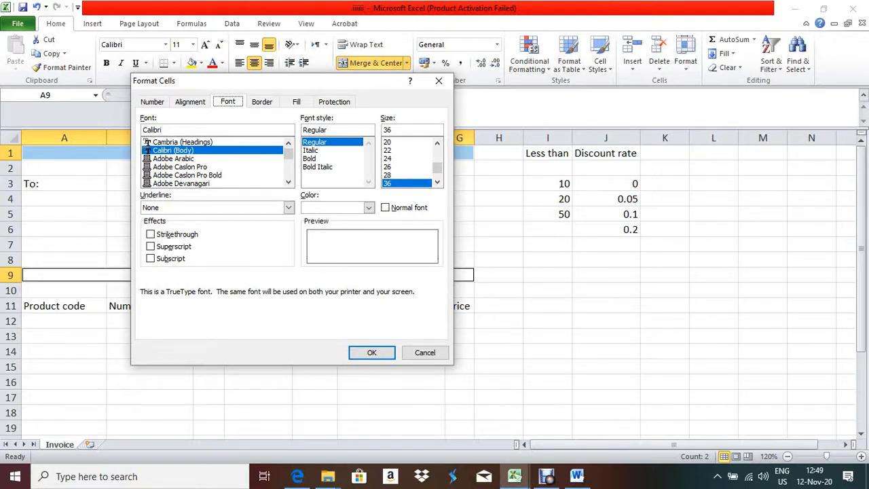
key("Return")
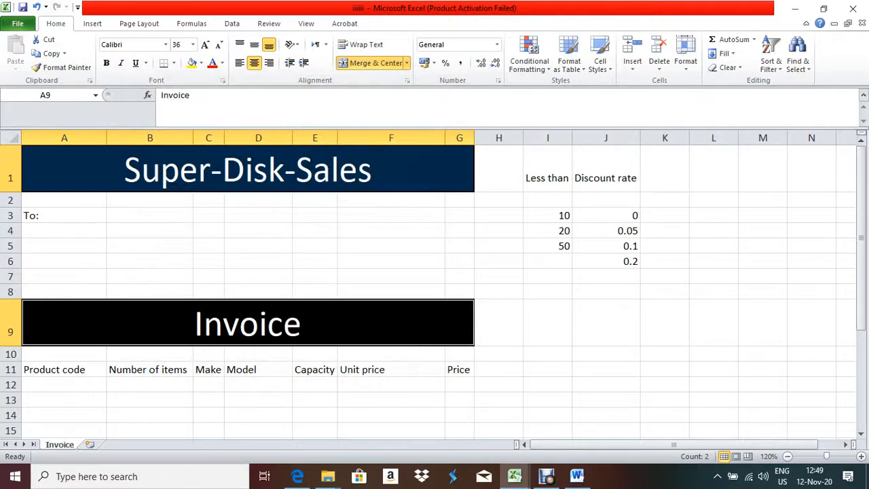
left_click(298, 476)
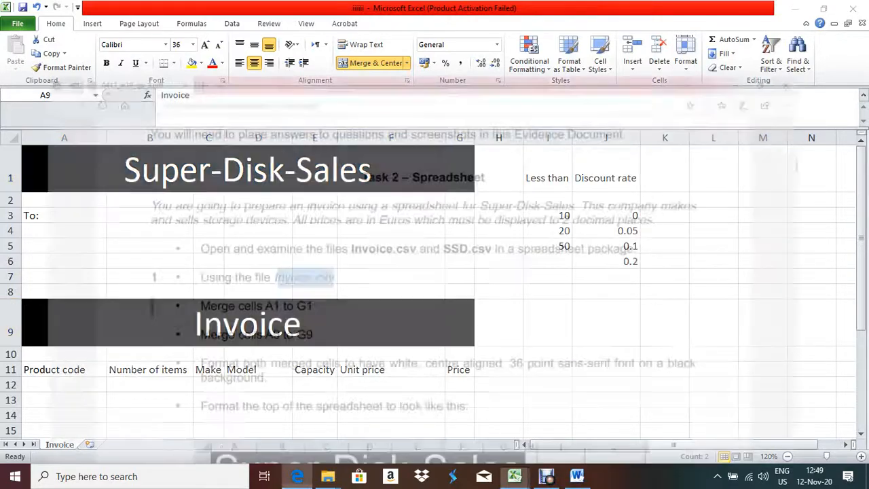
Match the sample layout by shrinking row 2 to a spacer and narrowing column H to 2.57
scroll(434, 271, "down", 1)
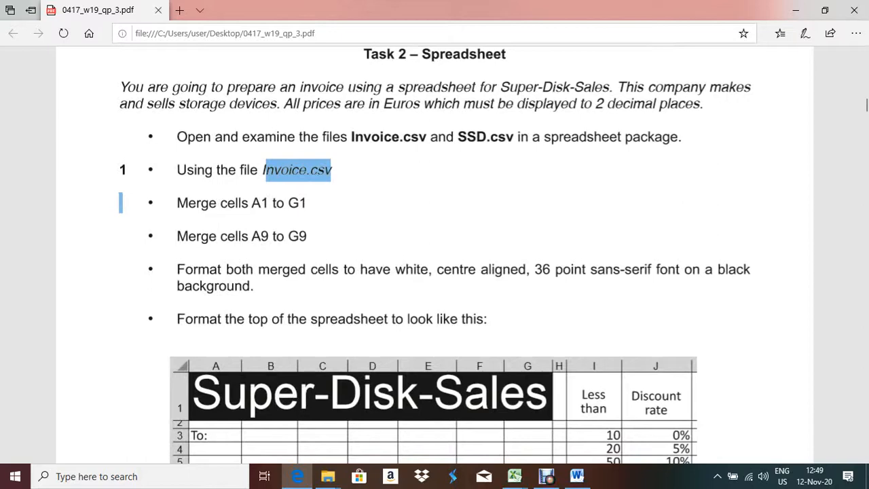
scroll(435, 272, "down", 2)
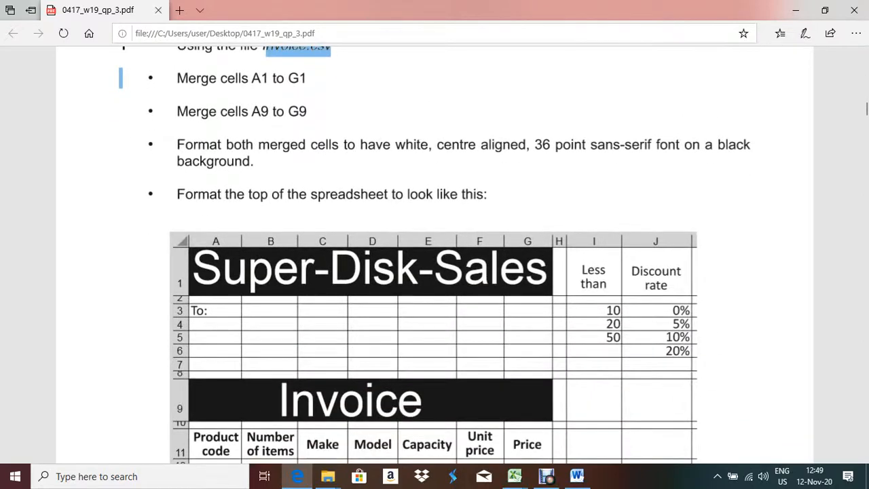
scroll(435, 258, "down", 1)
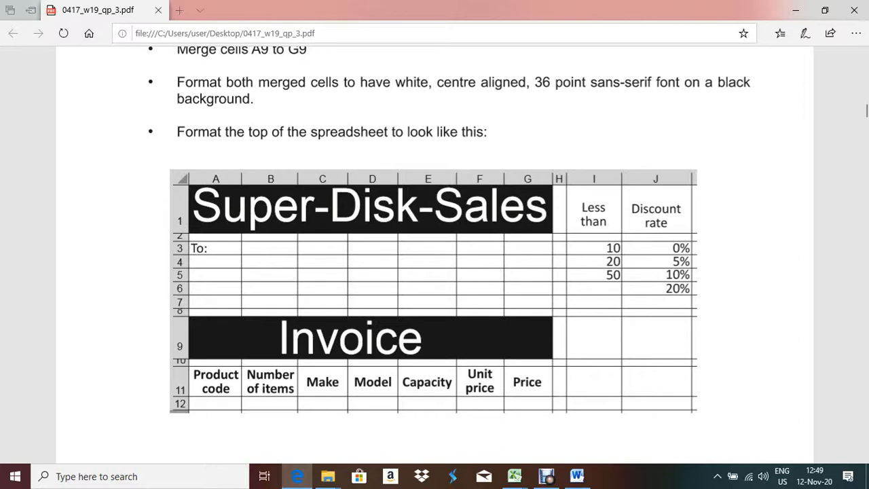
key("alt+Tab")
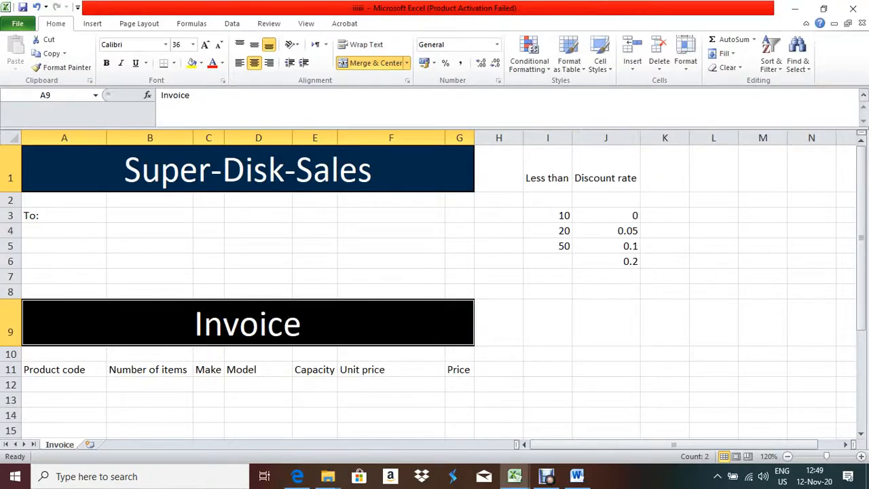
left_click_drag(10, 208, 11, 200)
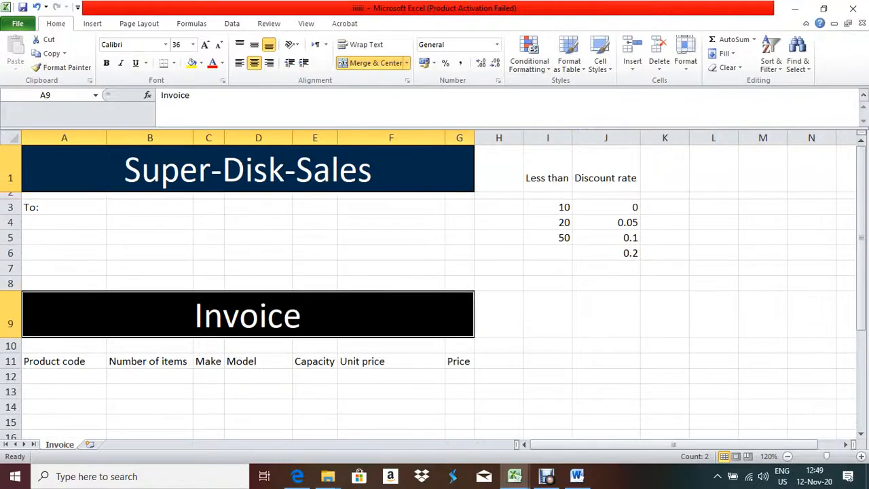
left_click_drag(524, 138, 491, 138)
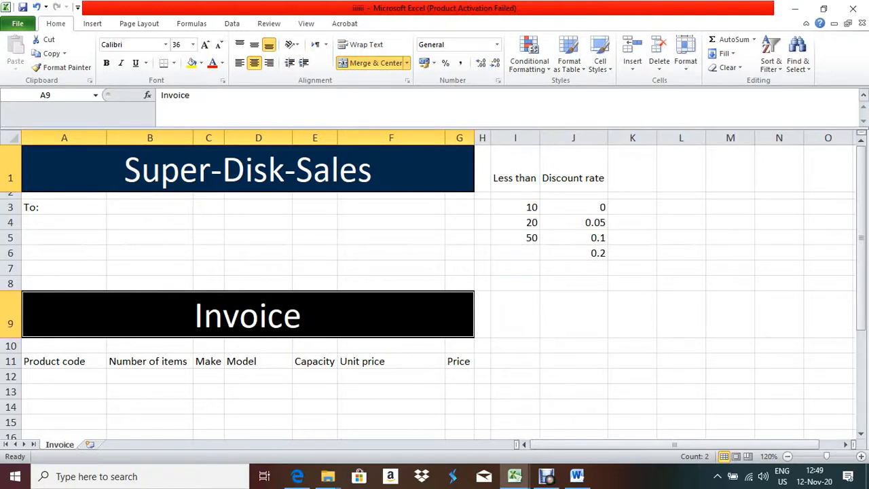
key("alt+Tab")
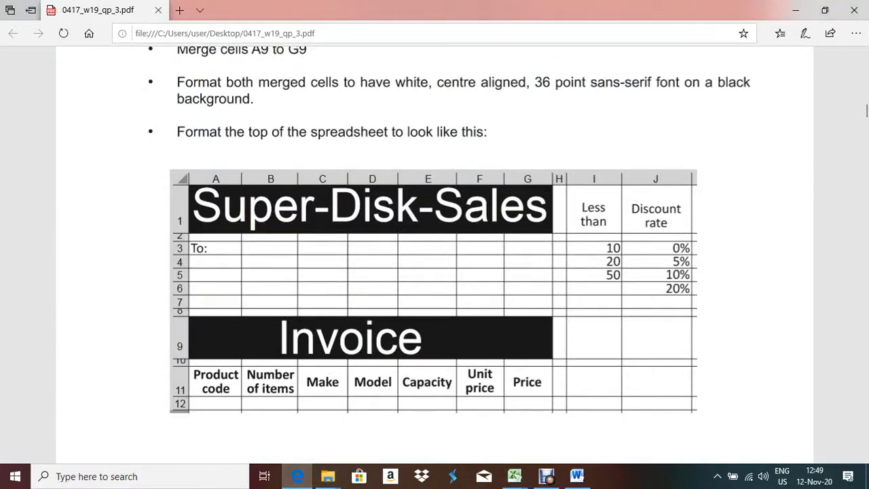
key("alt+Tab")
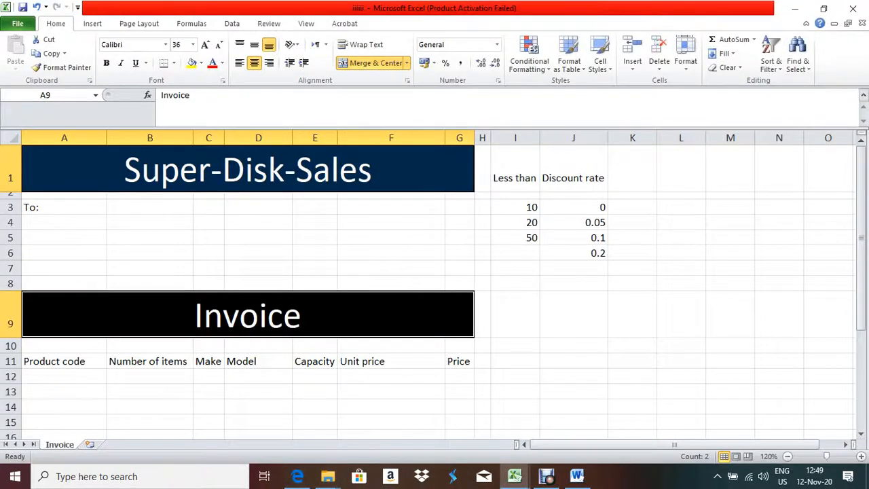
left_click_drag(585, 207, 585, 251)
Format J3:J6 as Percentage with 0 decimal places, showing 0%, 5%, 10%, 20%
right_click(586, 251)
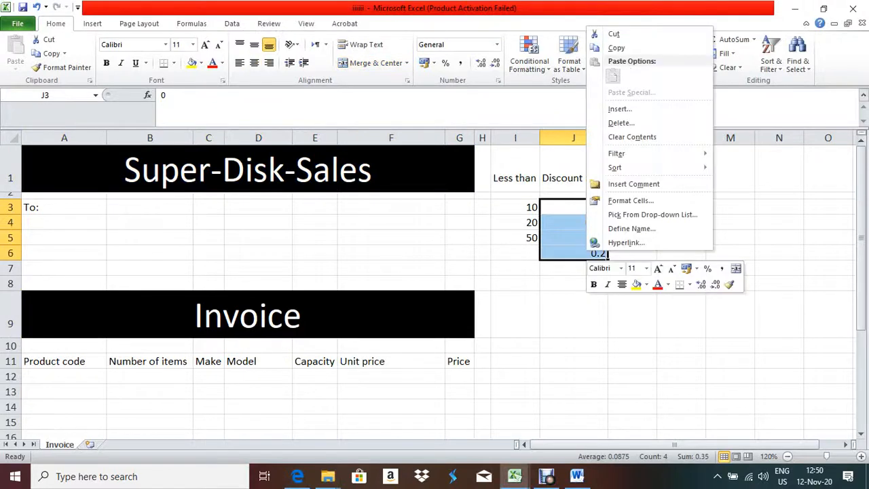
left_click(631, 201)
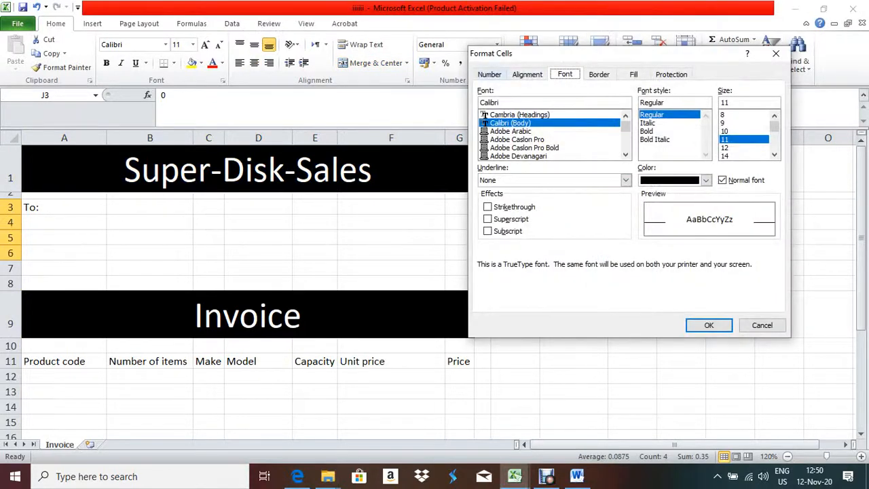
left_click(489, 74)
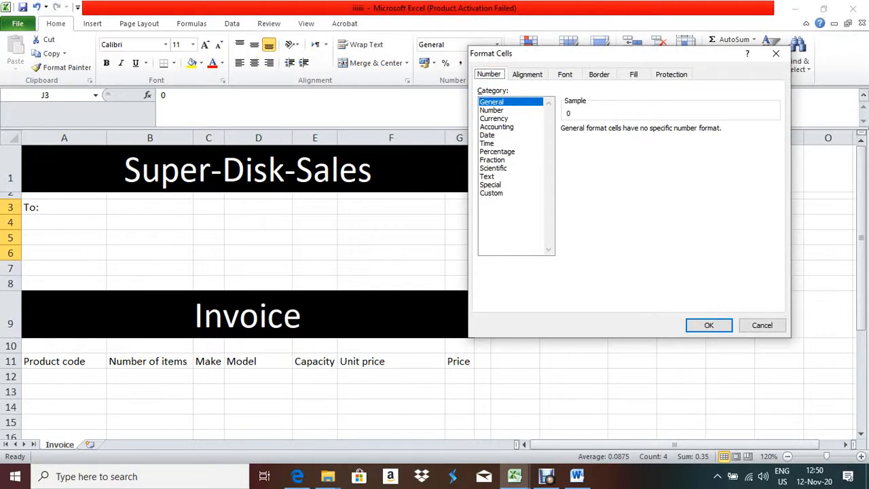
left_click(497, 151)
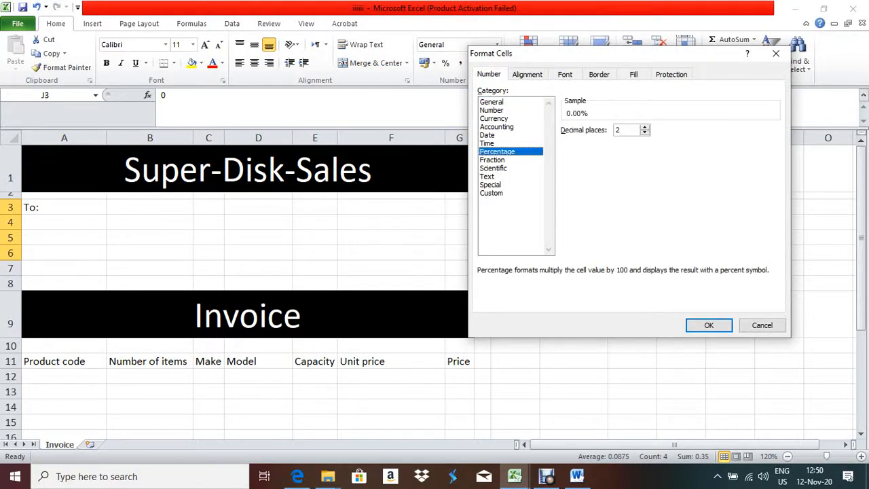
key("Tab")
key("Up")
key("Up")
key("Down")
key("Down")
key("Down")
key("Down")
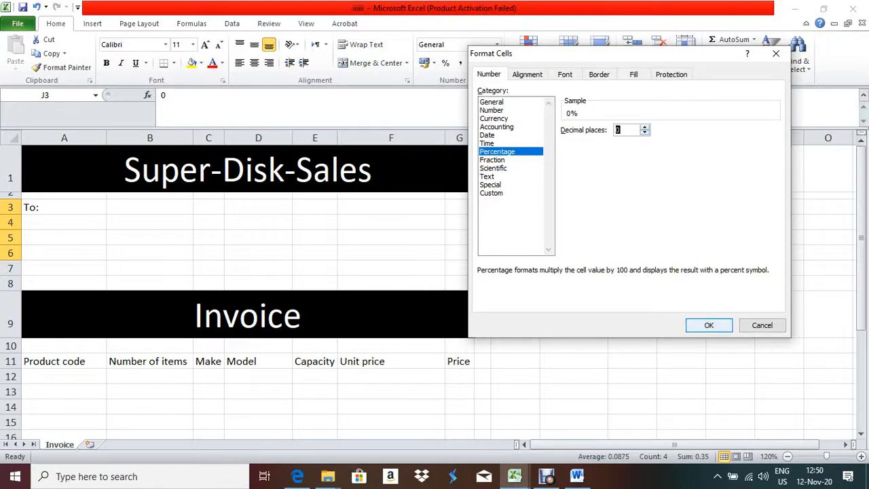
key("Return")
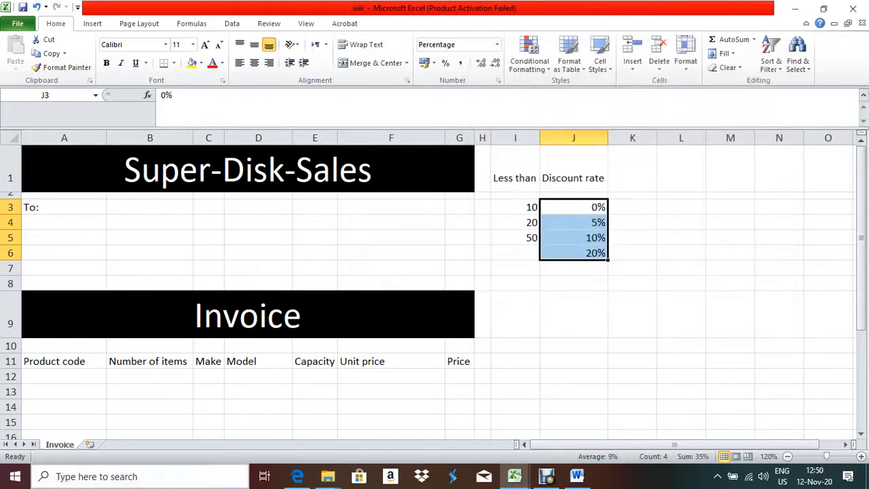
left_click(297, 476)
key("alt+Tab")
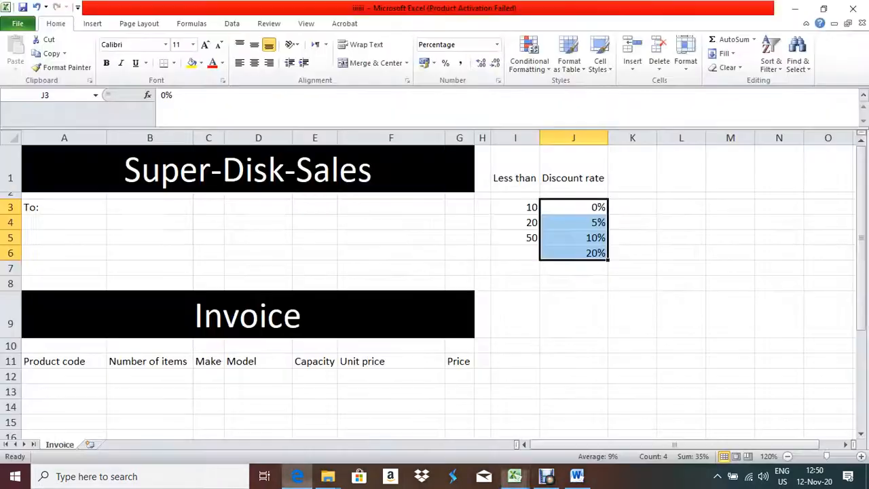
key("alt+Tab")
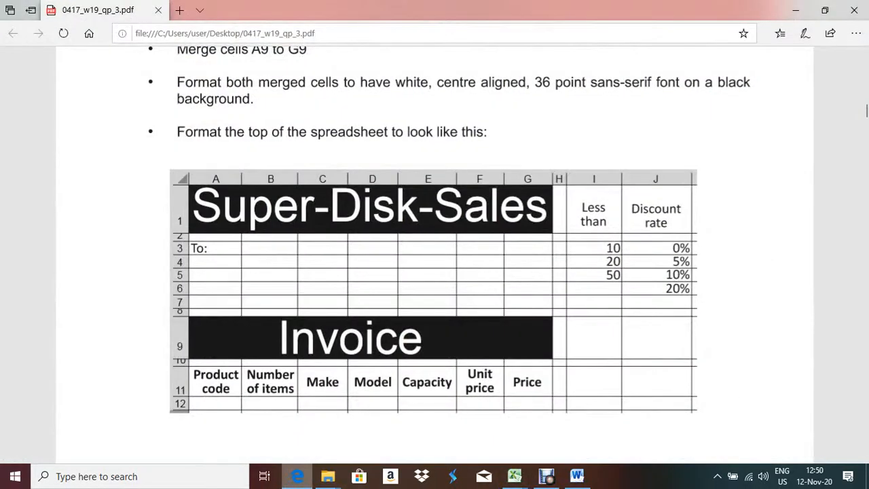
key("alt+Tab")
key("alt+Tab")
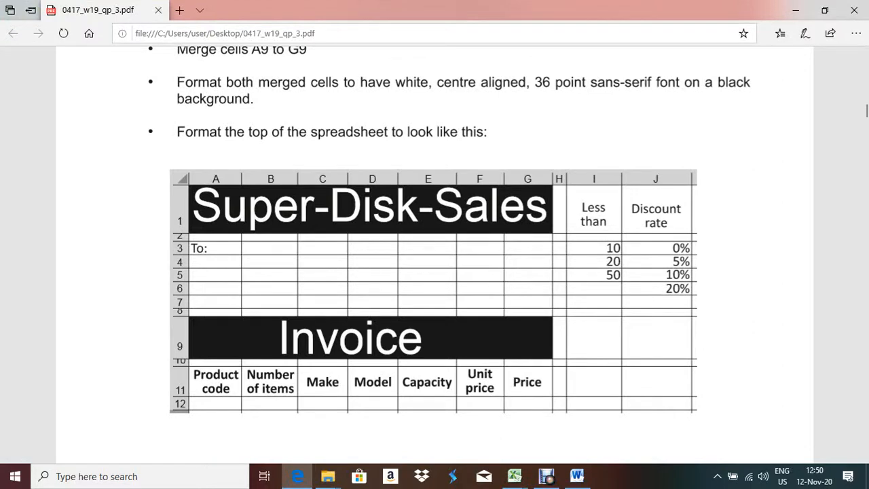
key("alt+Tab")
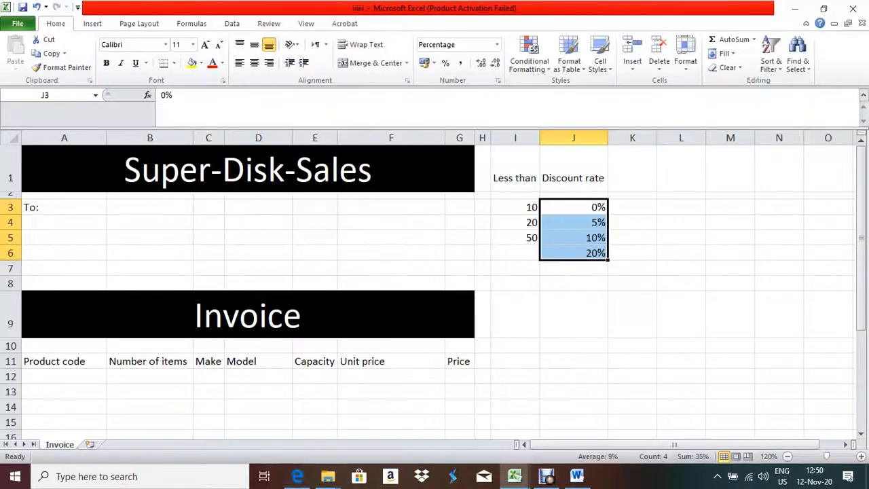
Shrink row 10, wrap and centre the A11:G11 headings, and narrow column A so Product code wraps
left_click(64, 362)
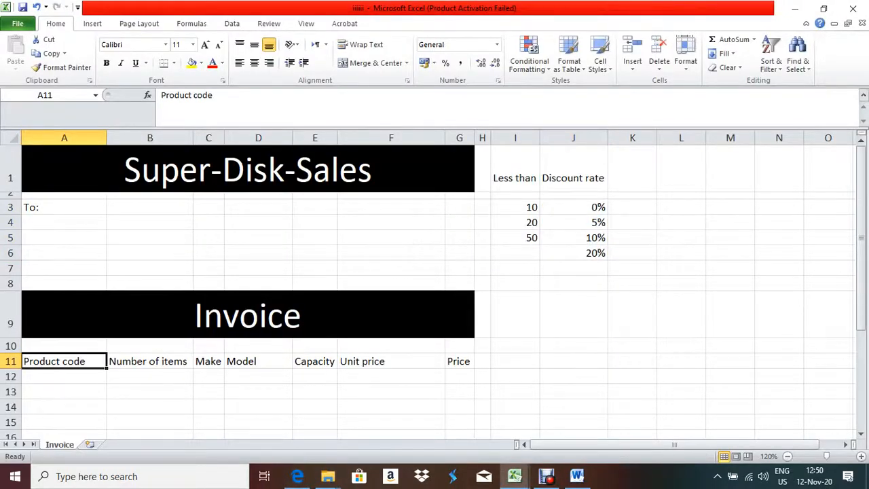
left_click_drag(11, 353, 10, 374)
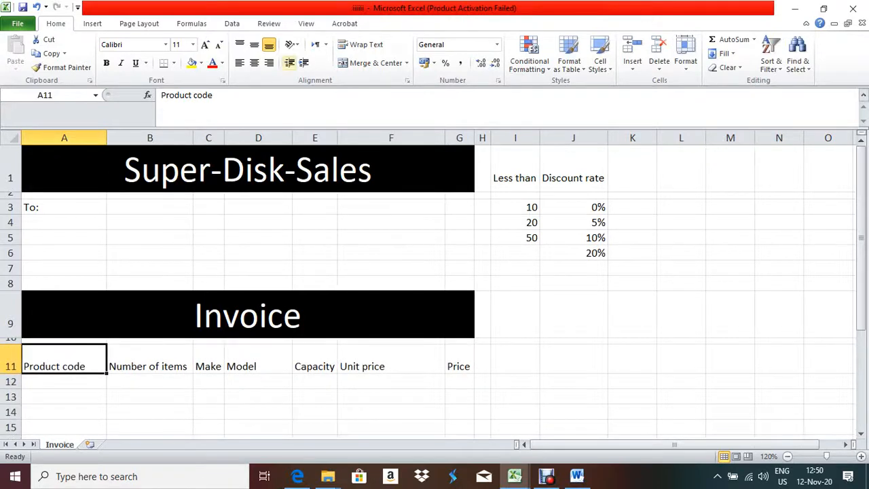
left_click_drag(64, 366, 459, 366)
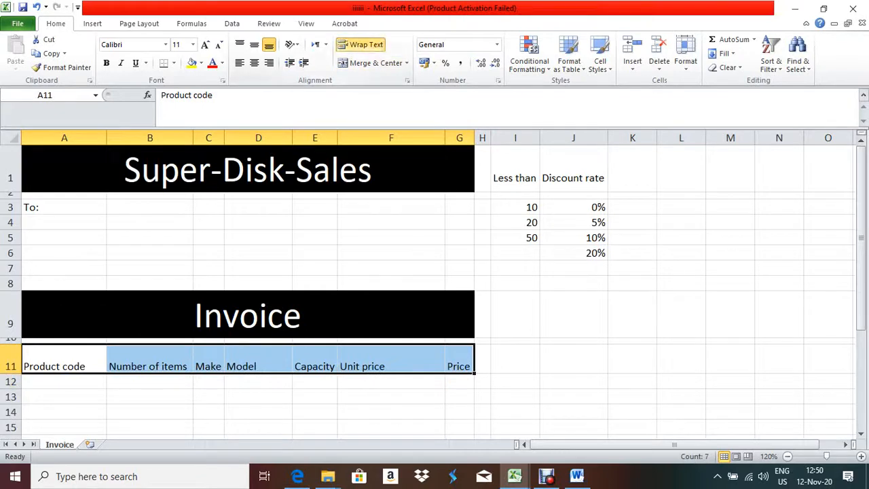
left_click(361, 44)
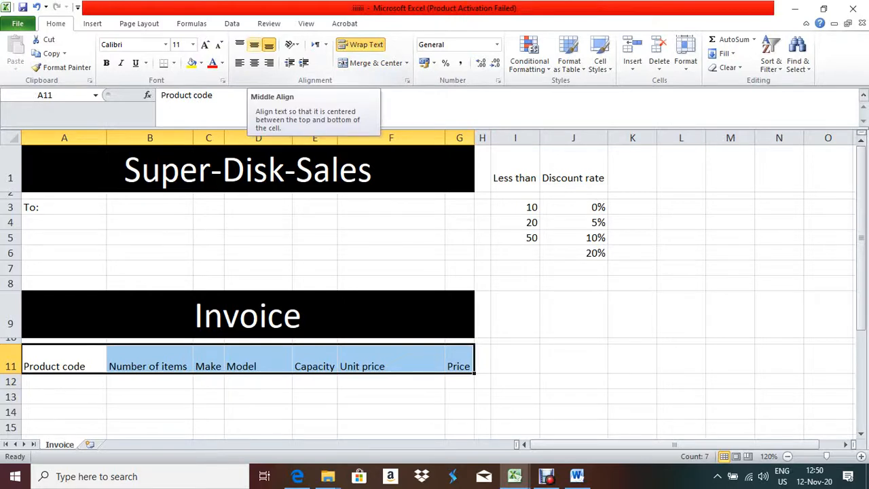
left_click(254, 44)
left_click(254, 63)
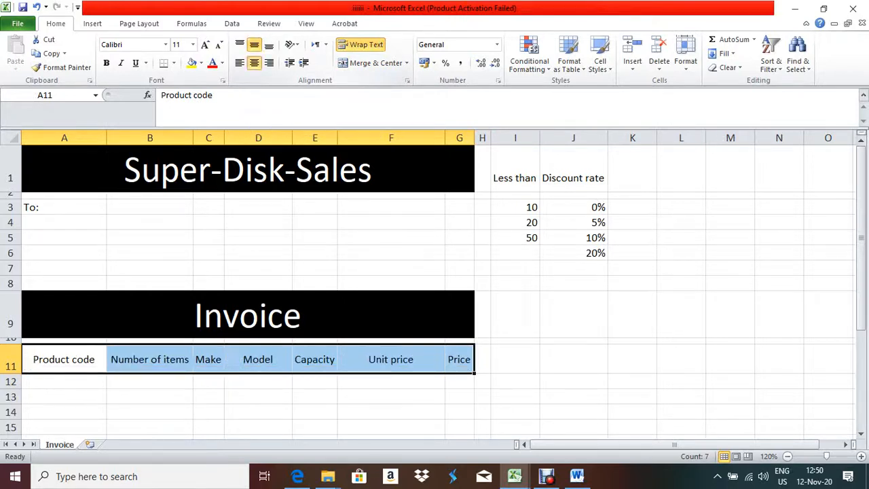
left_click_drag(107, 138, 76, 138)
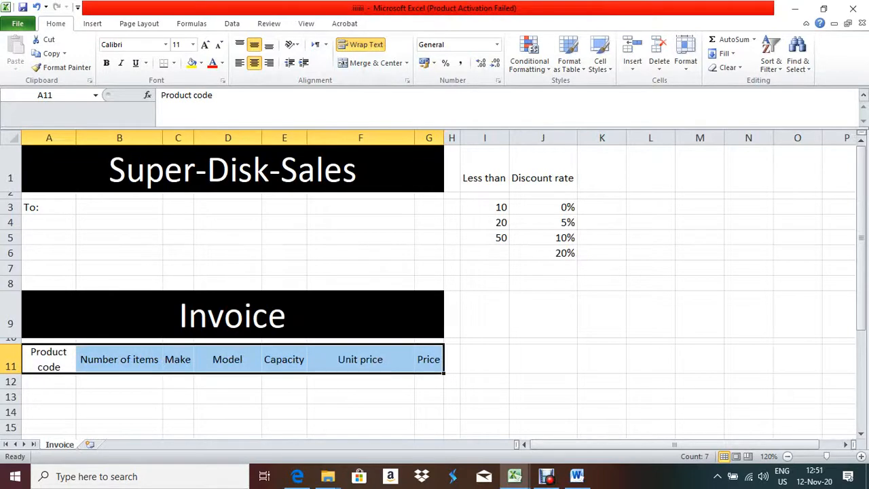
left_click(298, 476)
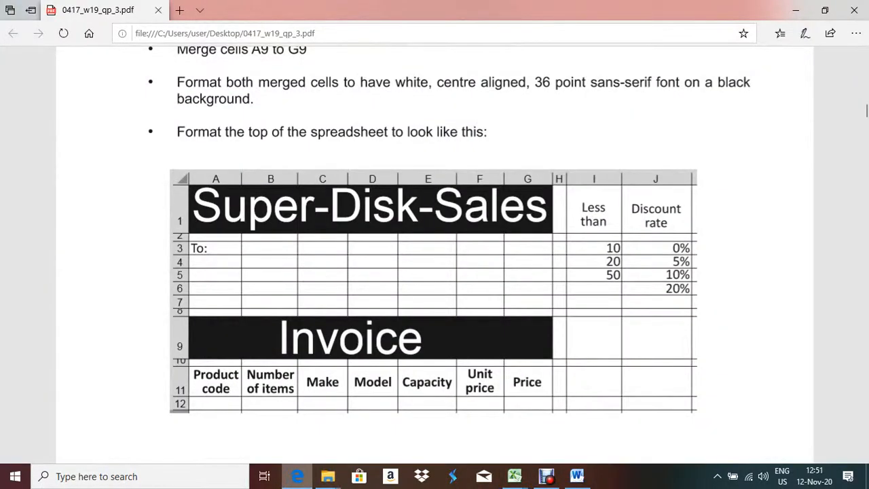
Narrow columns B and F so Number of items and Unit price wrap
key("alt+Tab")
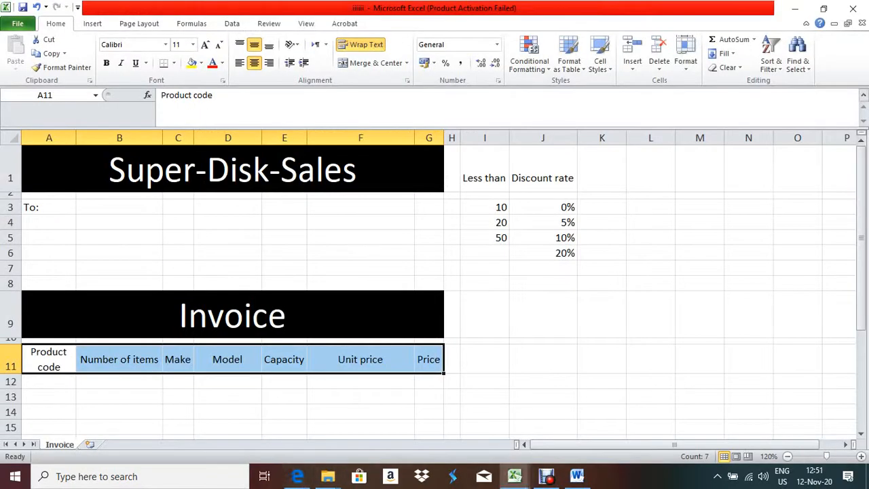
left_click_drag(163, 138, 124, 138)
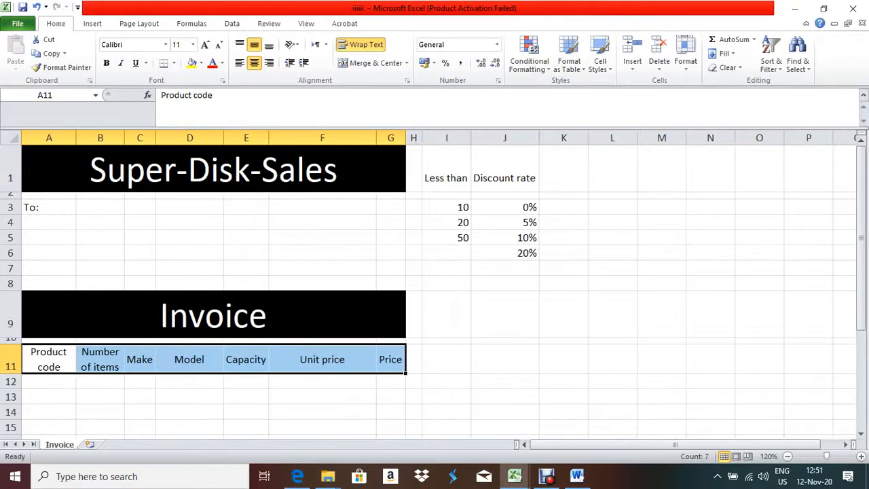
key("alt")
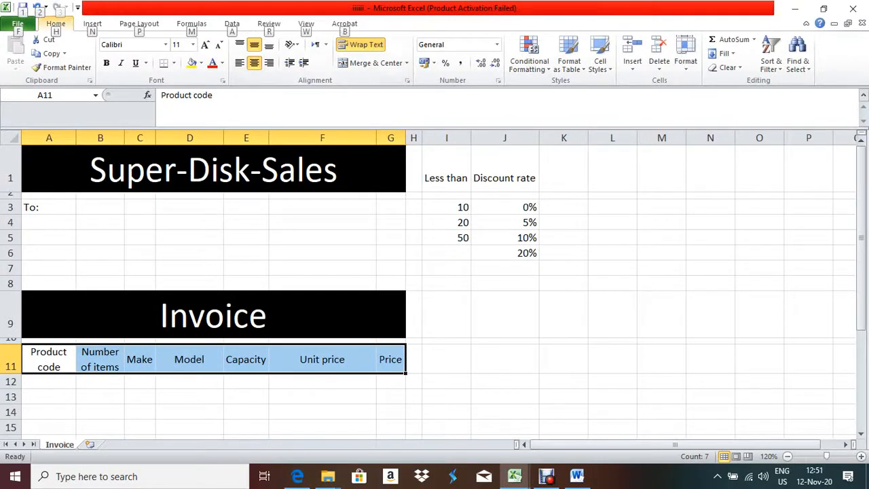
left_click(298, 476)
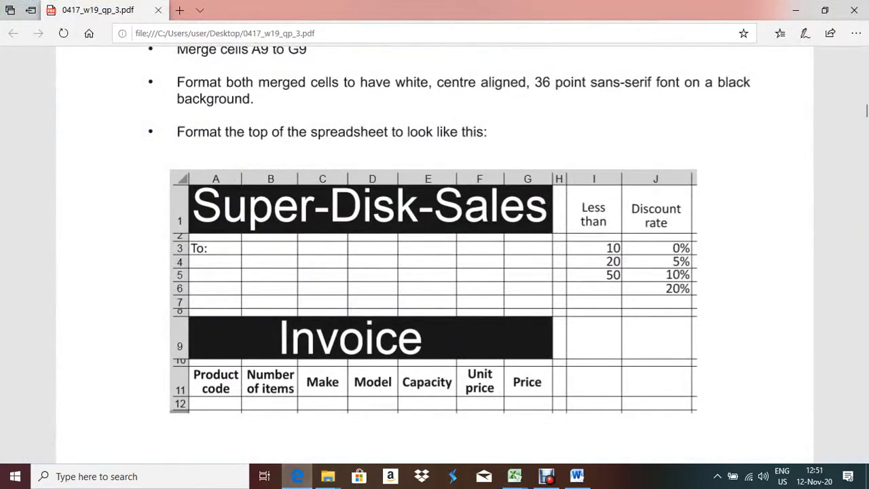
key("alt+Tab")
left_click(323, 359)
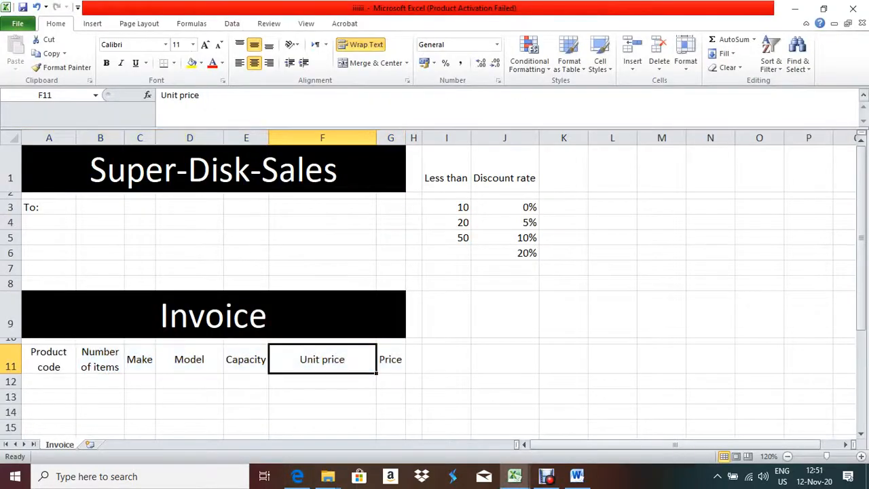
left_click_drag(377, 137, 307, 138)
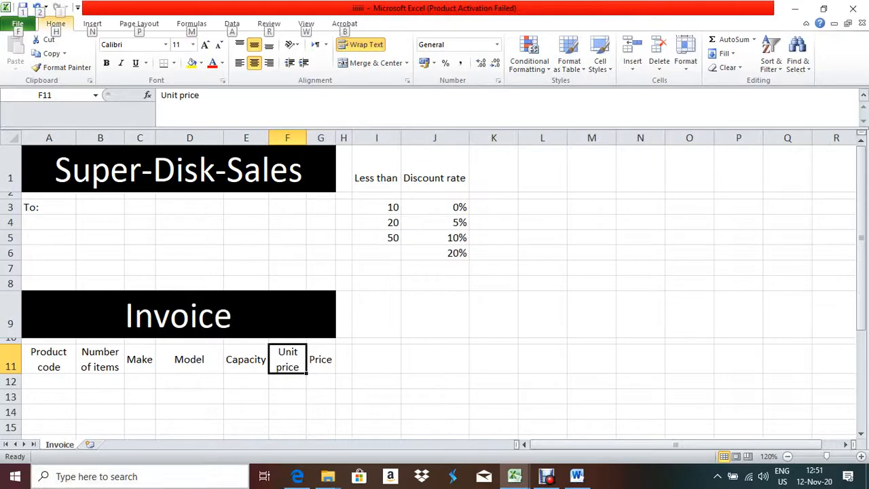
left_click(297, 476)
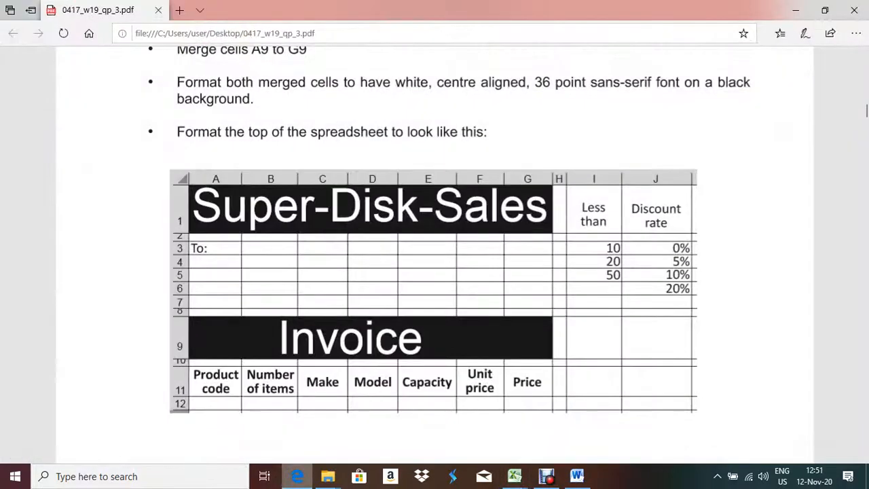
left_click(297, 476)
Bold the A11:G11 headings and widen columns C and E so Make and Capacity fit
left_click_drag(49, 360, 321, 359)
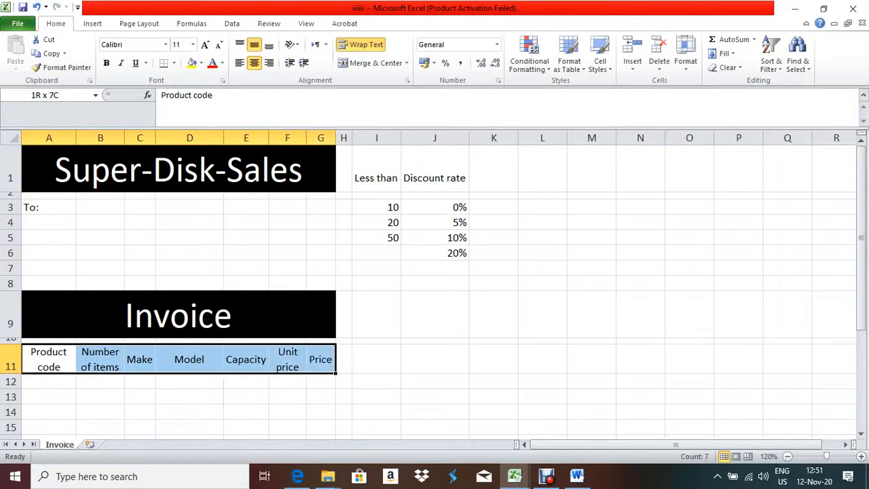
key("ctrl+b")
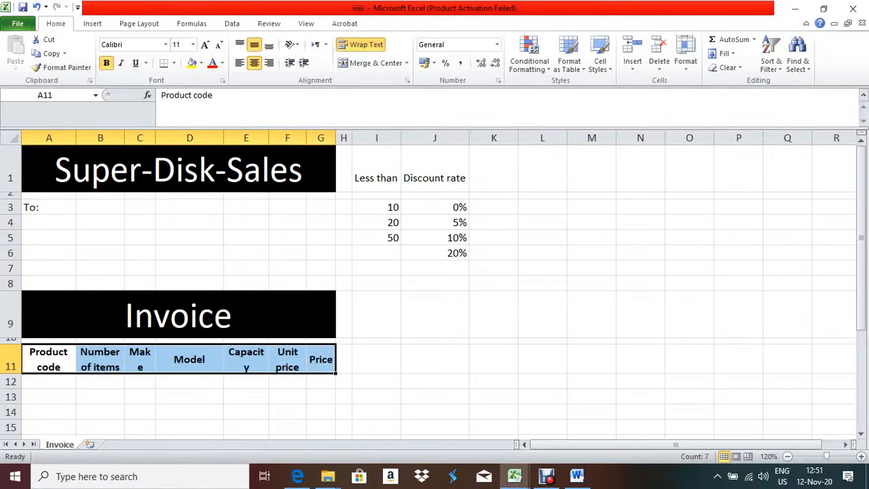
left_click_drag(156, 138, 158, 138)
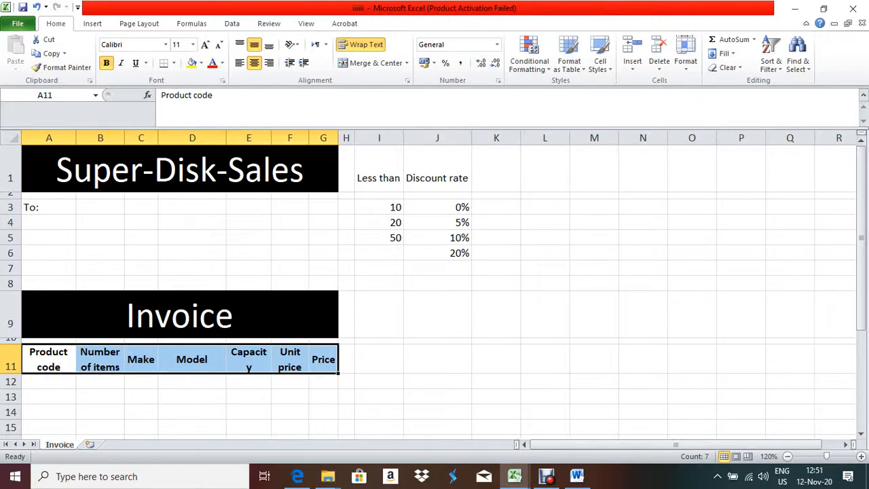
left_click_drag(271, 138, 275, 137)
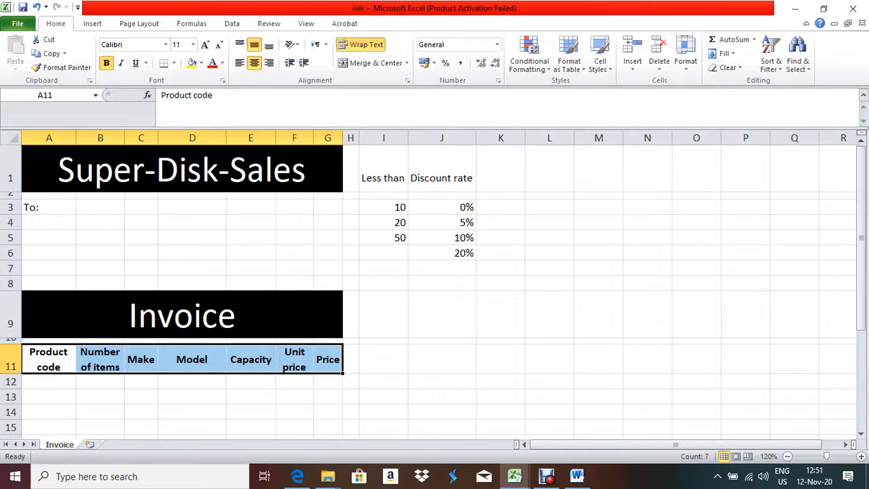
left_click(297, 476)
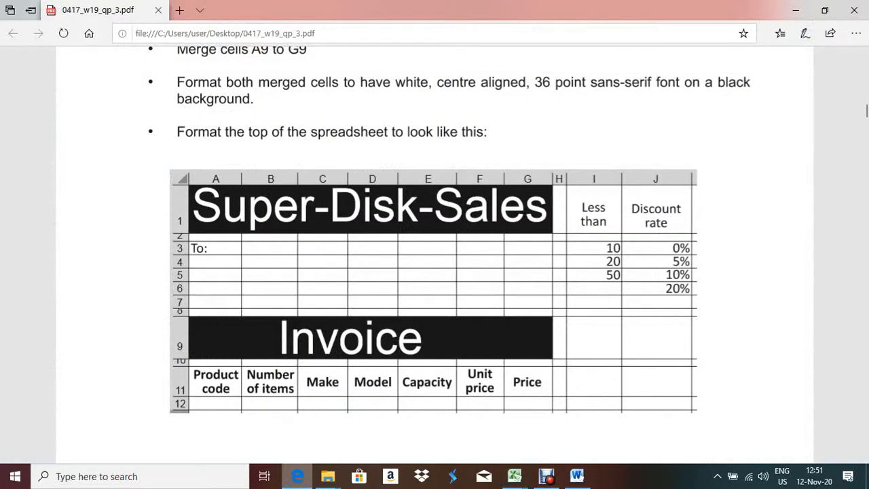
key("alt+Tab")
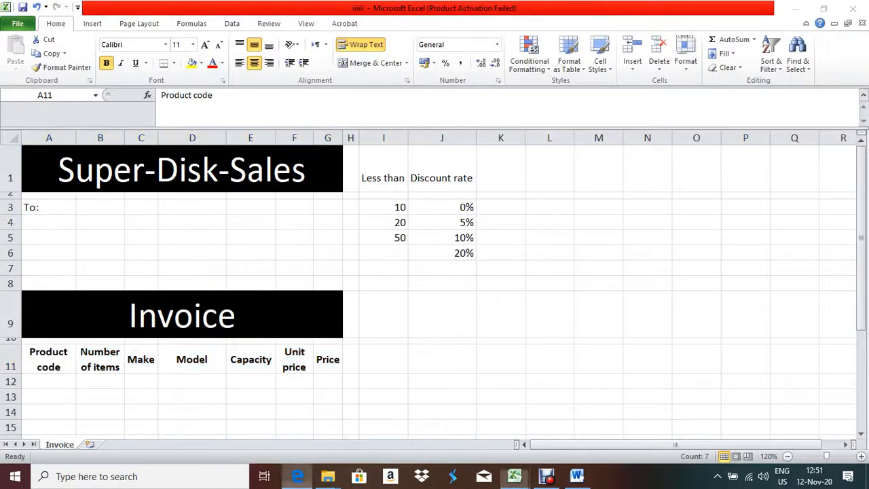
Scroll the question paper to page 3's instruction on bolding the bottom text cells, then return to Excel
key("alt+Tab")
scroll(434, 224, "down", 3)
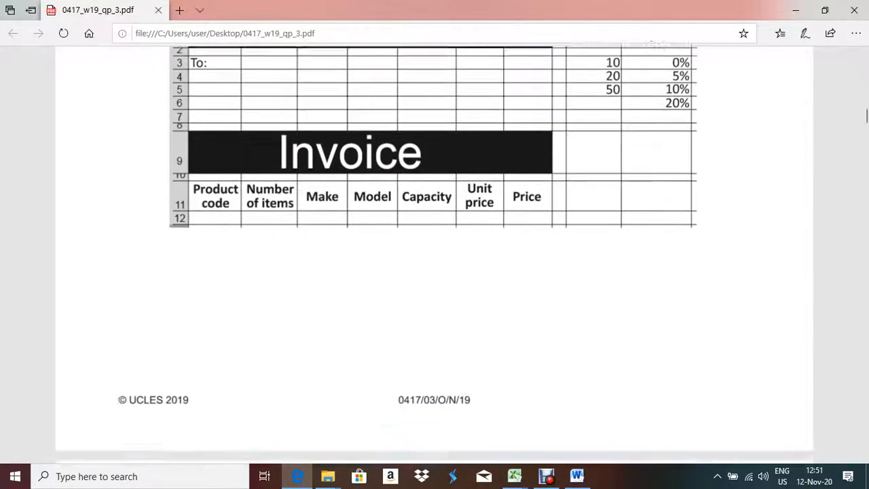
scroll(434, 251, "down", 3)
scroll(435, 272, "down", 1)
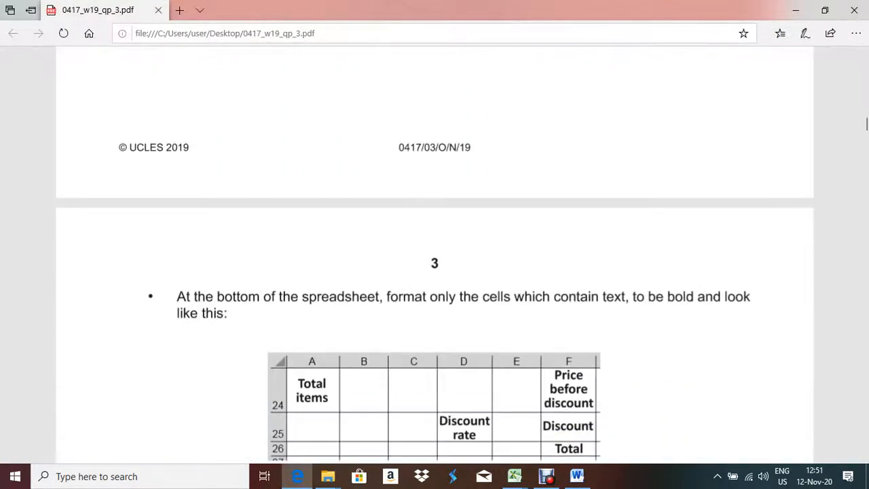
scroll(435, 272, "down", 1)
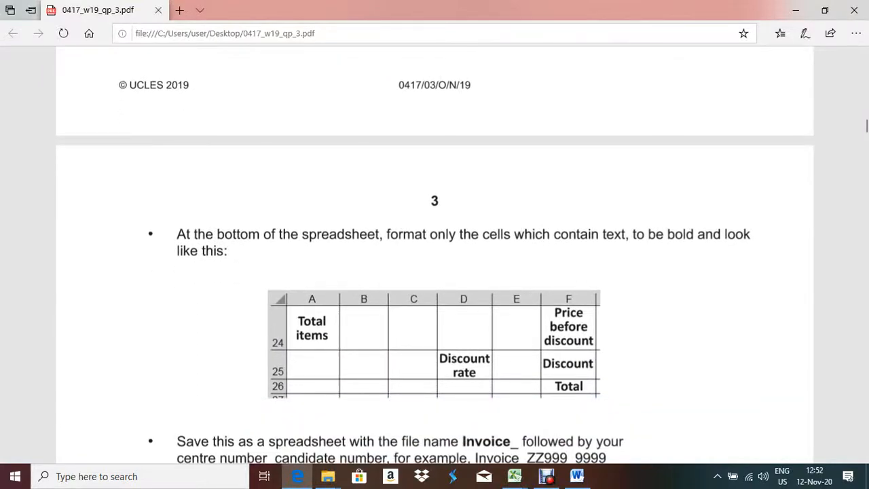
scroll(434, 272, "down", 1)
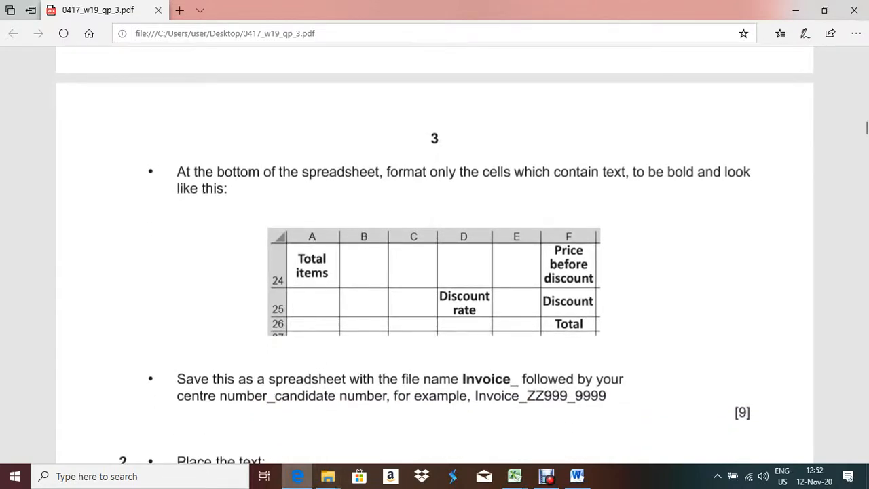
key("alt+Tab")
scroll(434, 285, "down", 5)
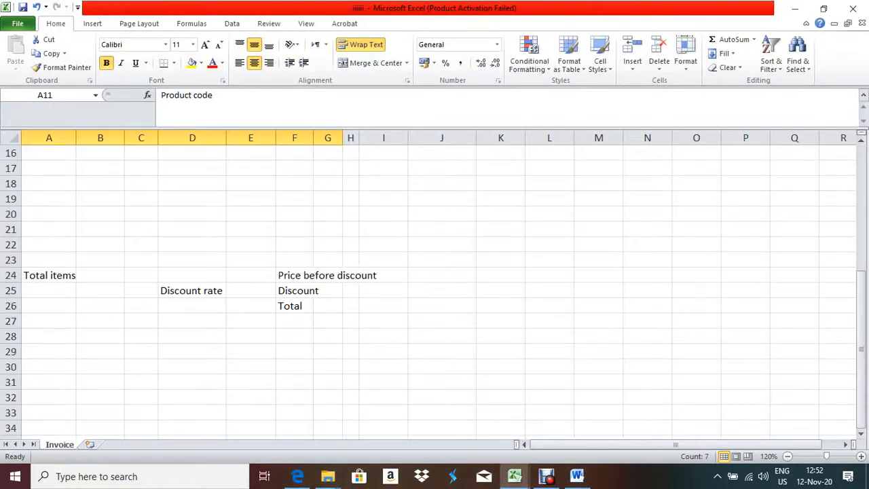
Make A24:H24 bold, wrapped and centred, heighten row 24 and widen column F for Price before discount
left_click(49, 275)
left_click_drag(10, 282, 358, 292)
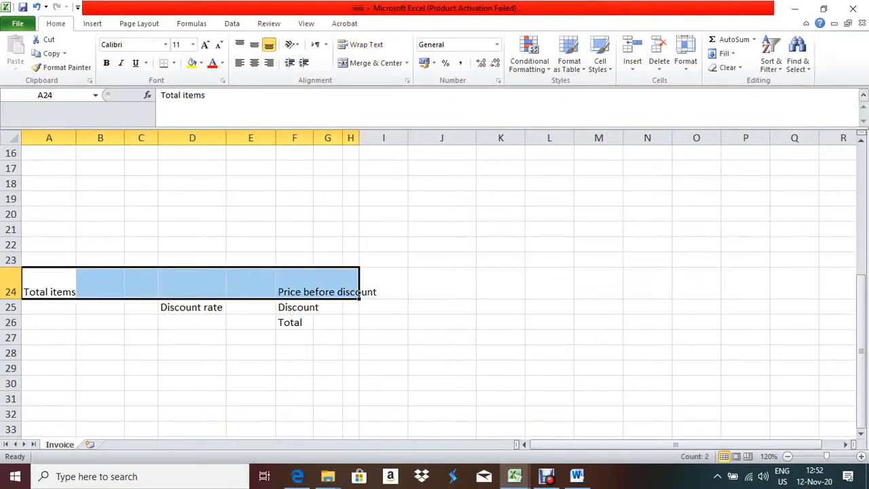
left_click(297, 477)
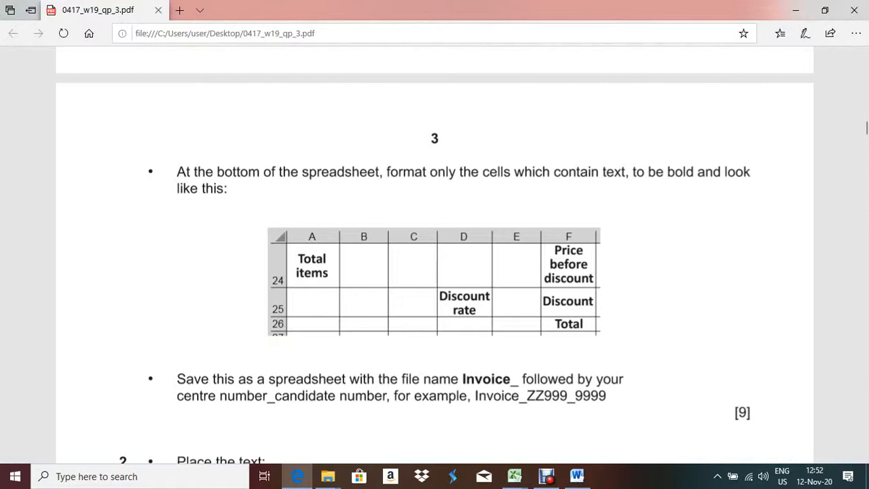
key("alt+Tab")
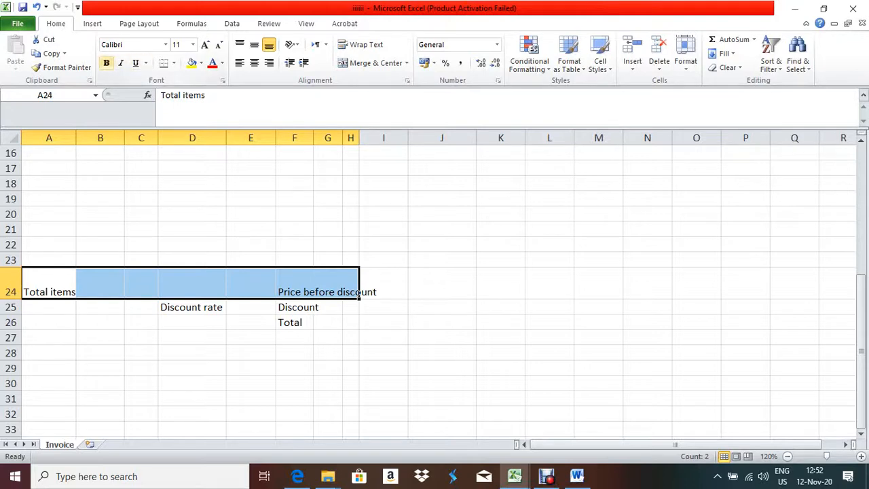
left_click(106, 62)
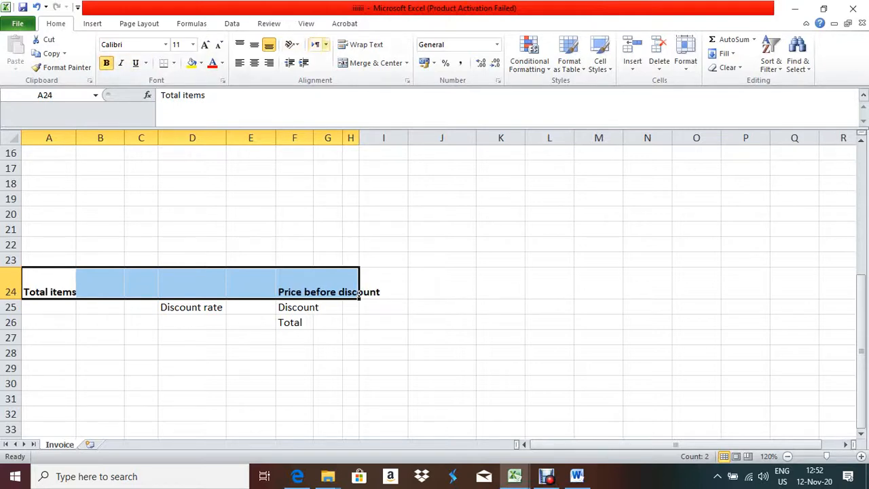
left_click(360, 44)
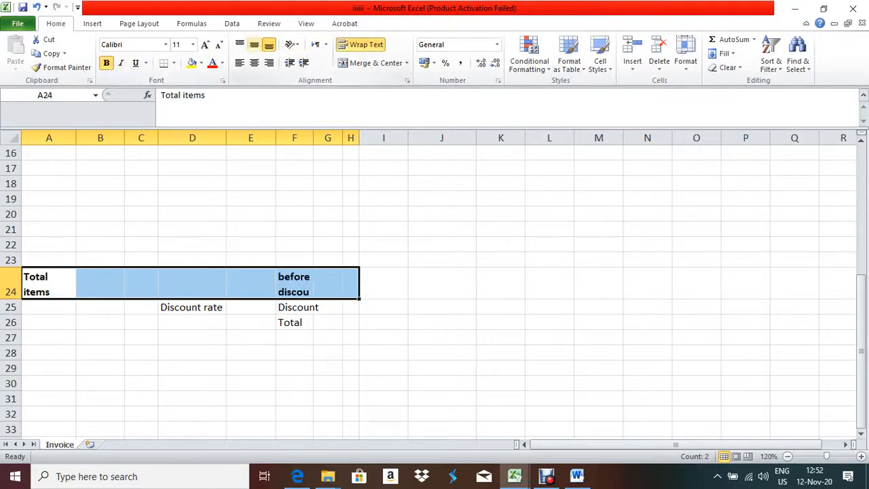
left_click(254, 44)
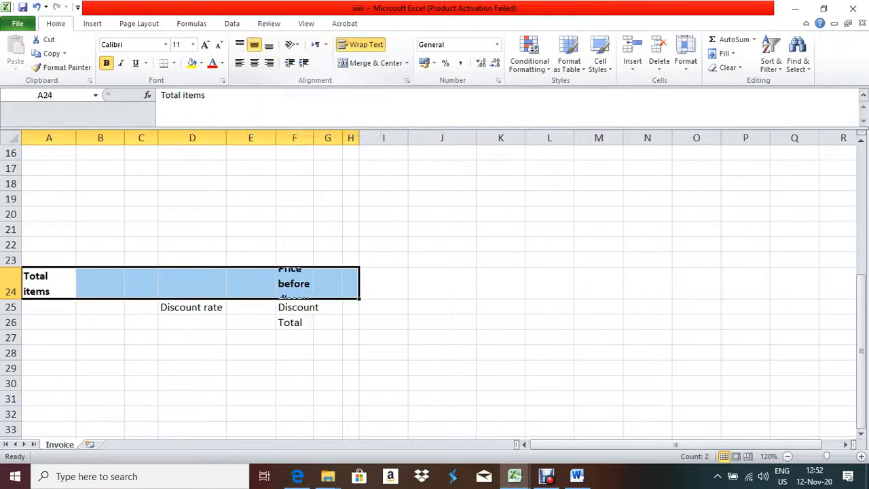
left_click(254, 63)
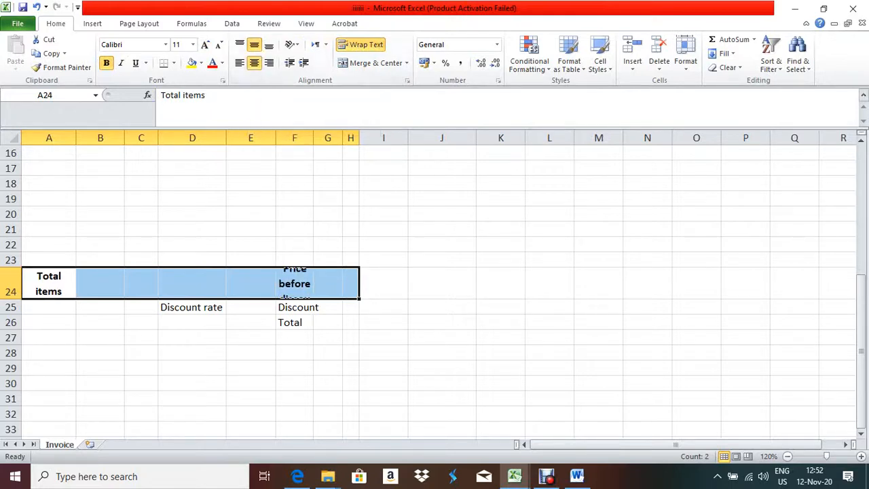
left_click_drag(11, 299, 11, 311)
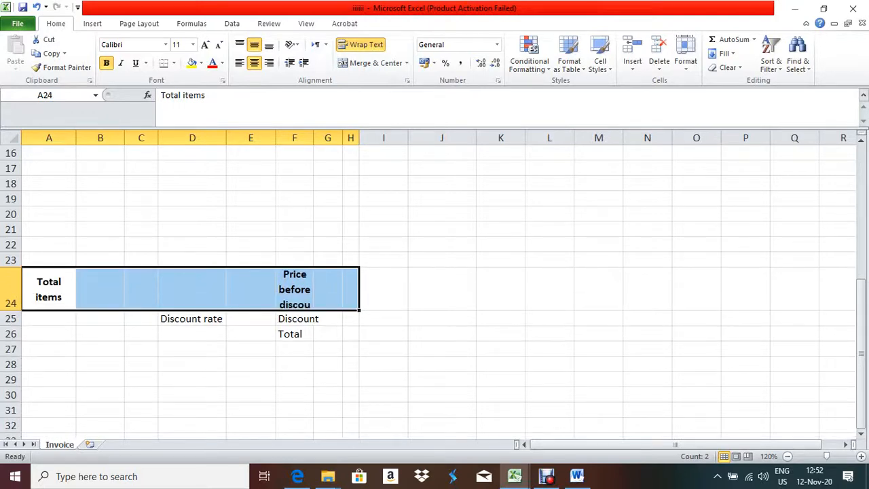
left_click_drag(313, 138, 326, 137)
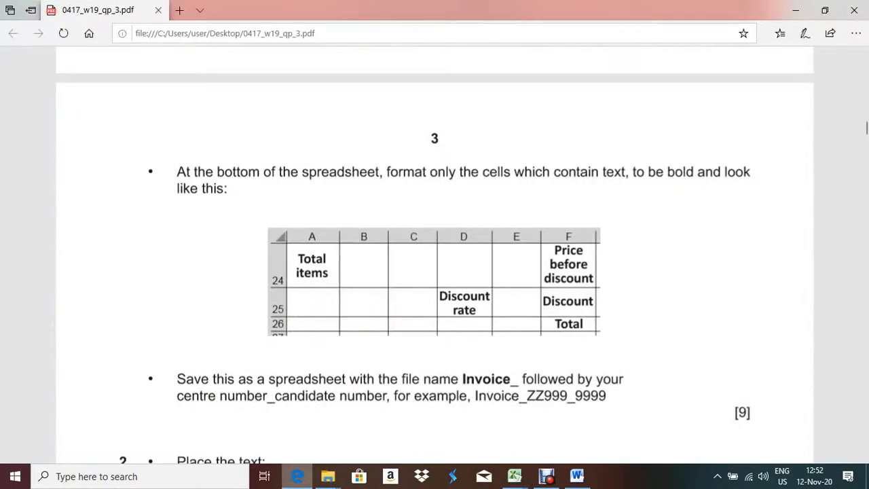
Bold and centre the A25:F25 labels, narrowing column D and heightening row 25 so Discount rate wraps
key("alt+Tab")
left_click(192, 318)
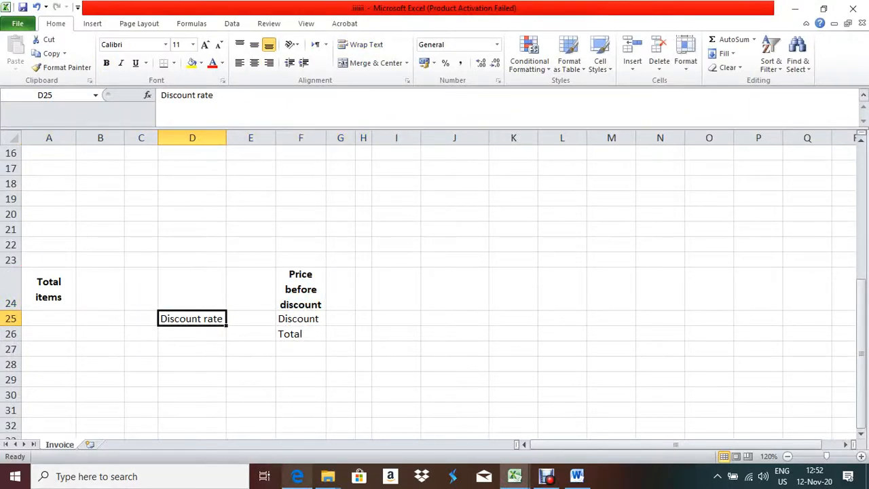
left_click(297, 476)
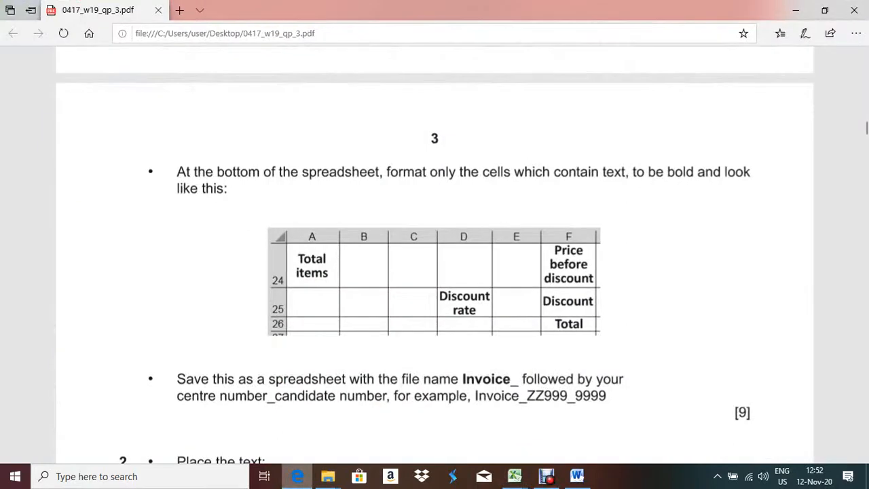
left_click(514, 476)
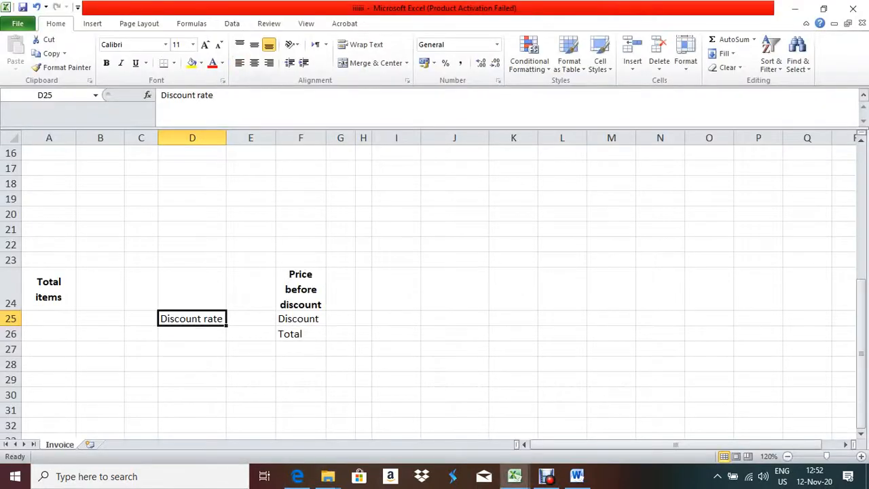
left_click_drag(49, 319, 301, 319)
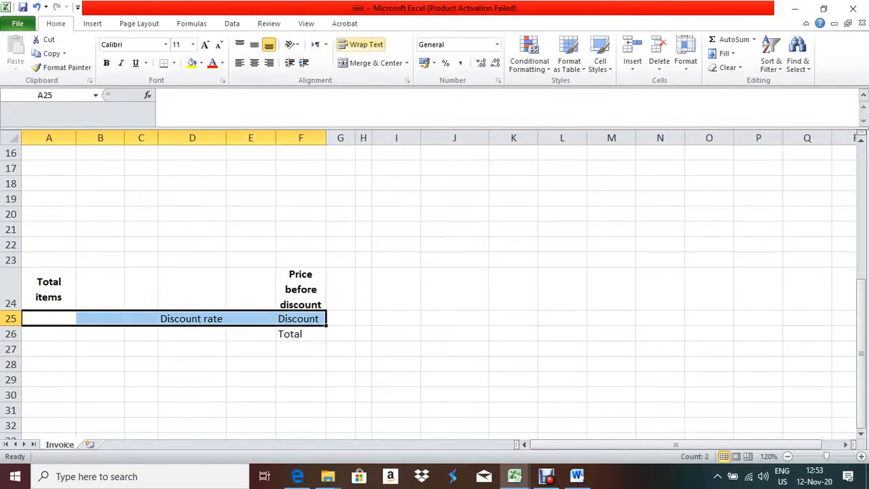
left_click(254, 44)
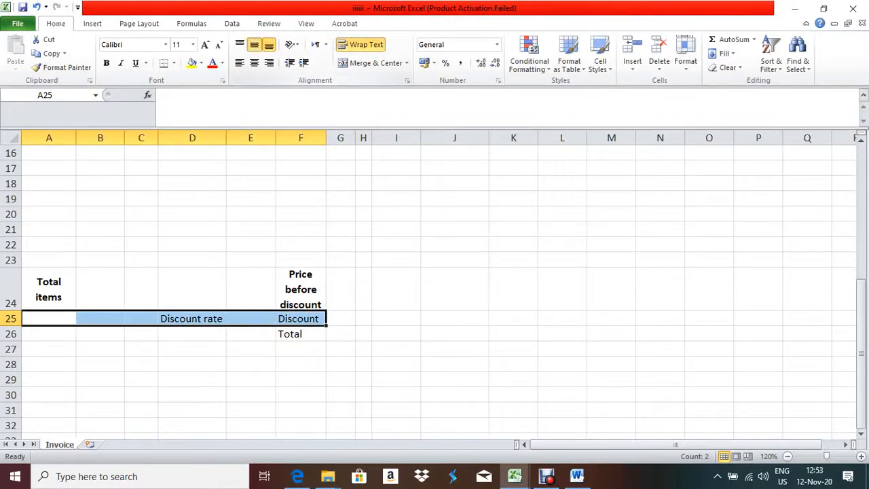
left_click(254, 63)
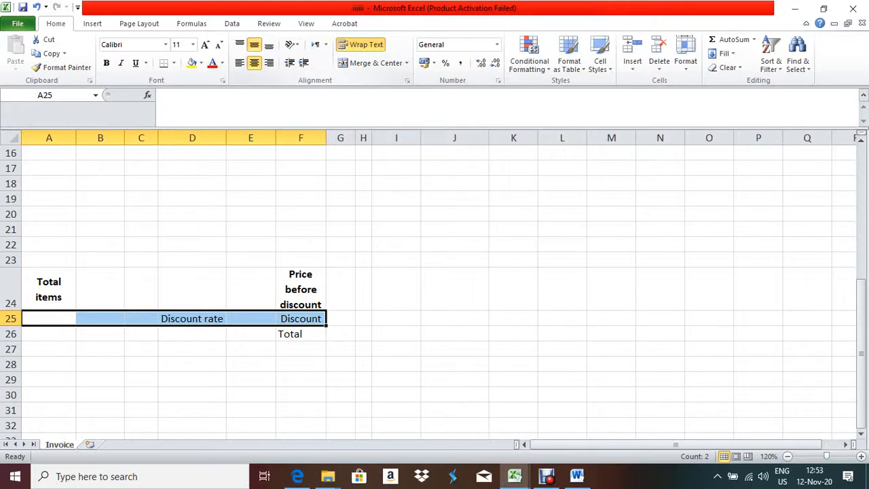
left_click(106, 62)
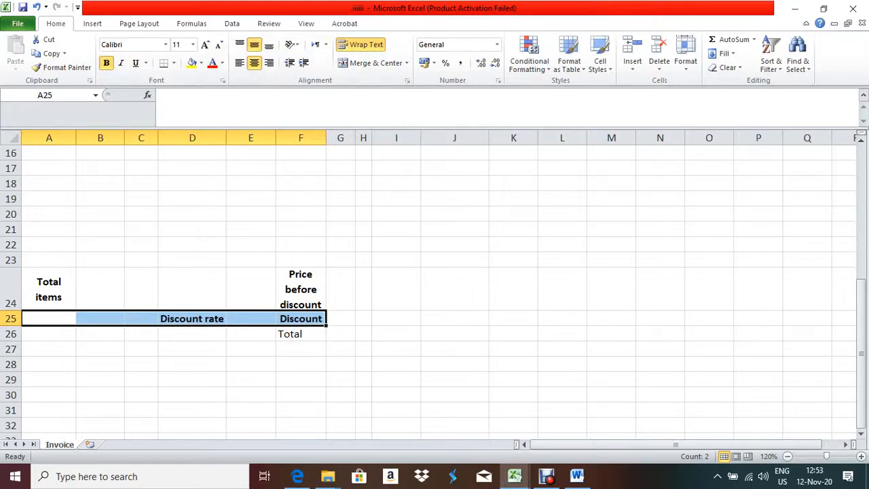
left_click_drag(11, 326, 11, 335)
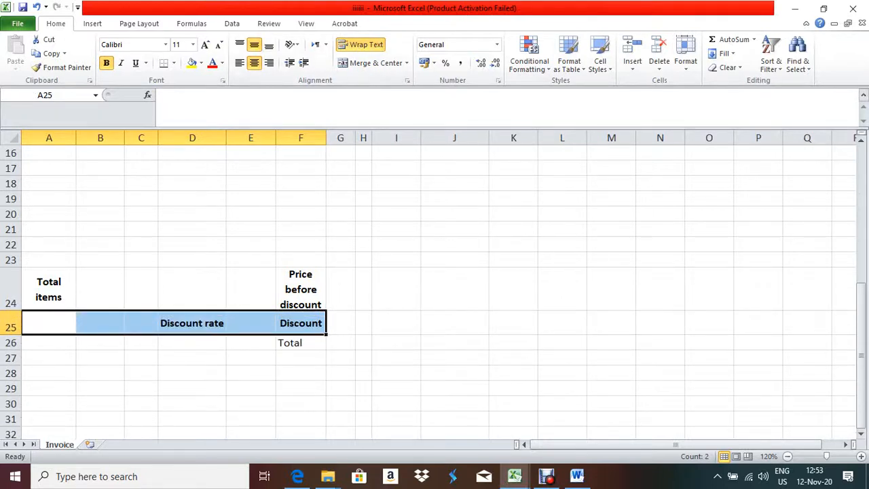
left_click_drag(227, 138, 208, 138)
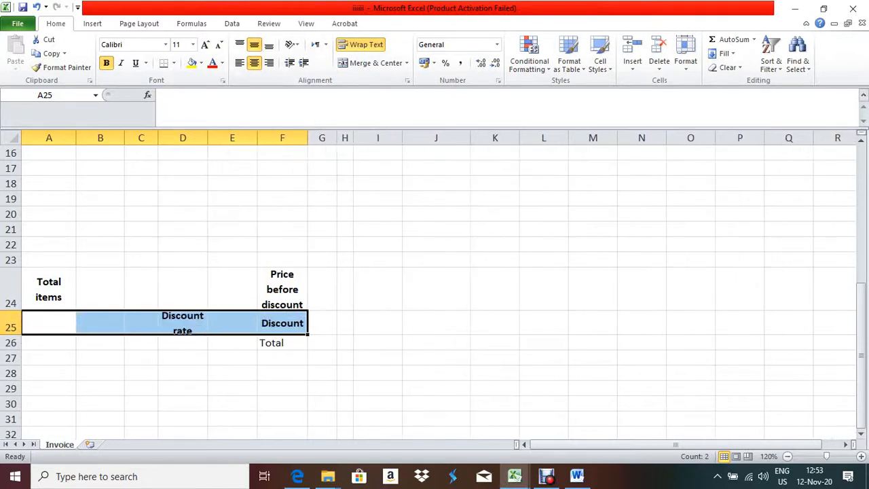
left_click_drag(11, 334, 11, 345)
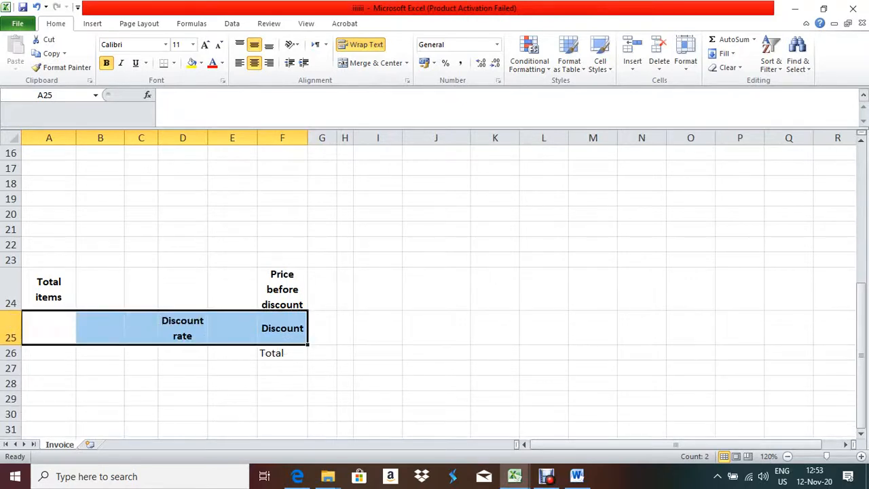
Make the Total label in F26 bold and centred, then compare with the question paper
left_click(282, 352)
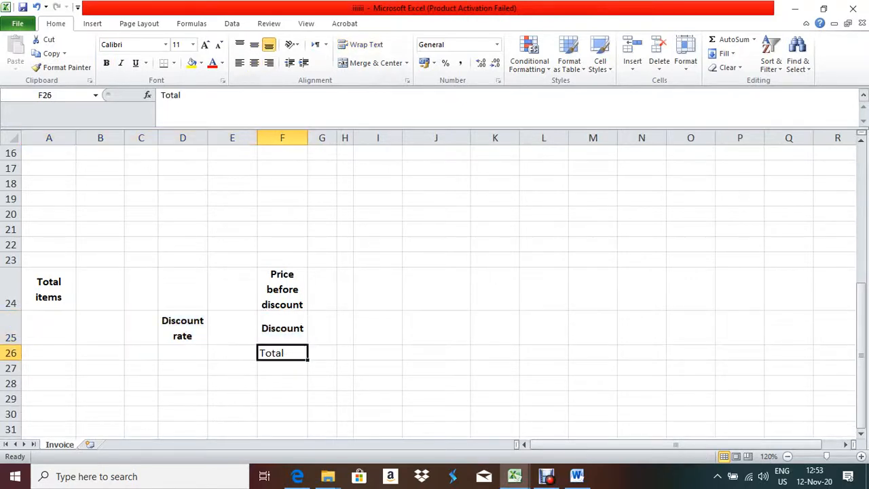
left_click(254, 44)
left_click(254, 63)
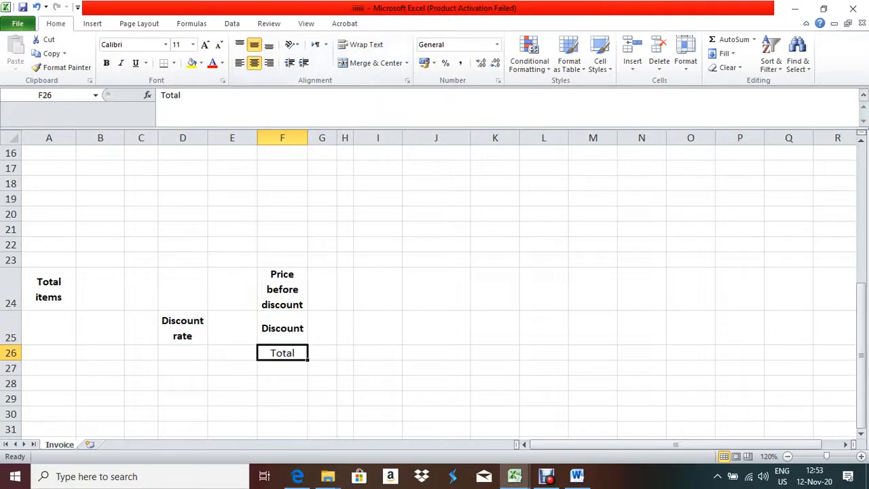
left_click(106, 63)
left_click(297, 476)
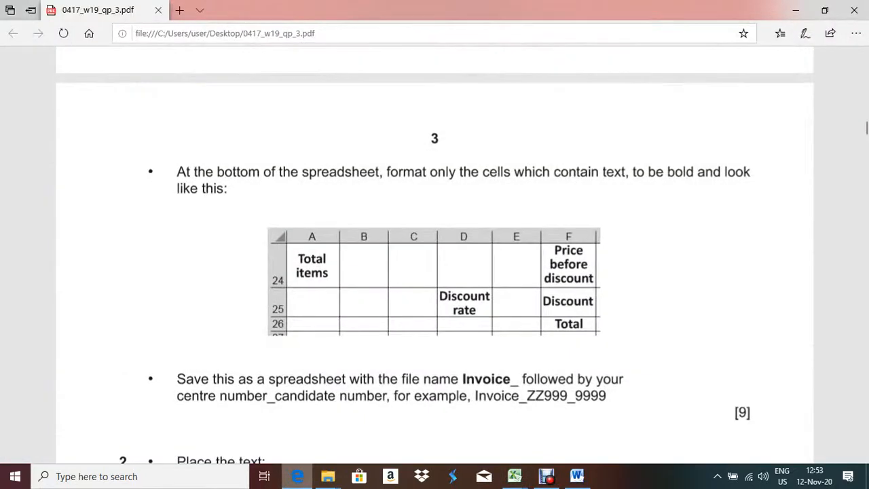
key("alt+Tab")
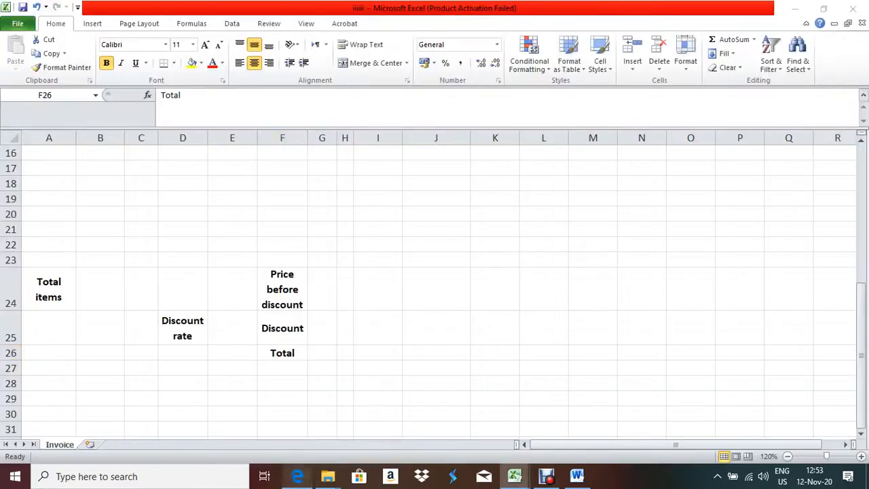
key("alt+Tab")
Scroll the exam paper to question 2, highlight 'Invoice date:', and return to the workbook
scroll(435, 272, "down", 3)
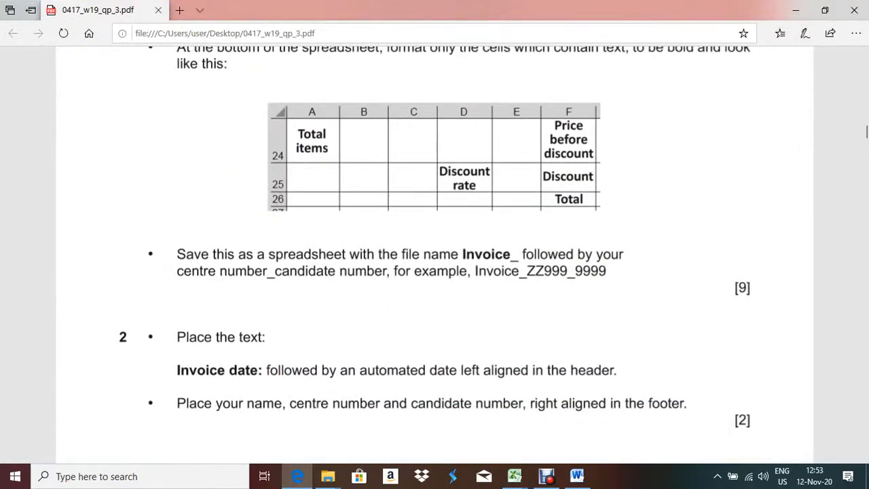
scroll(435, 271, "down", 3)
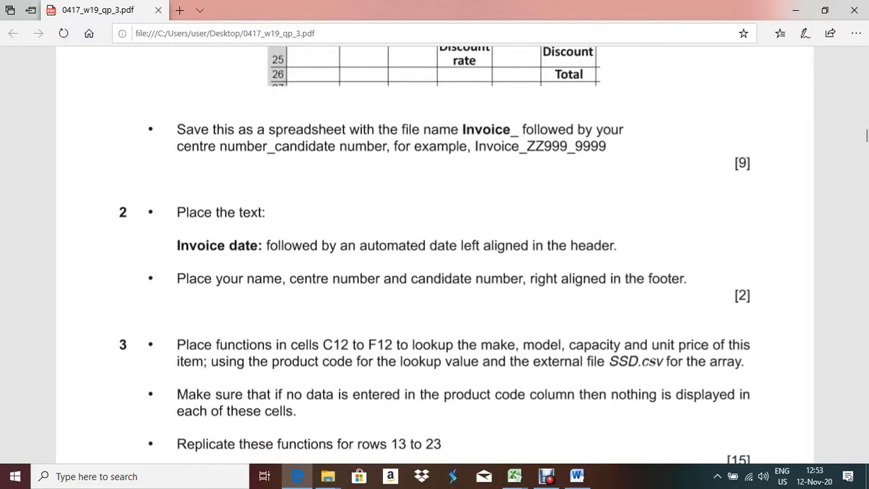
left_click_drag(147, 245, 266, 245)
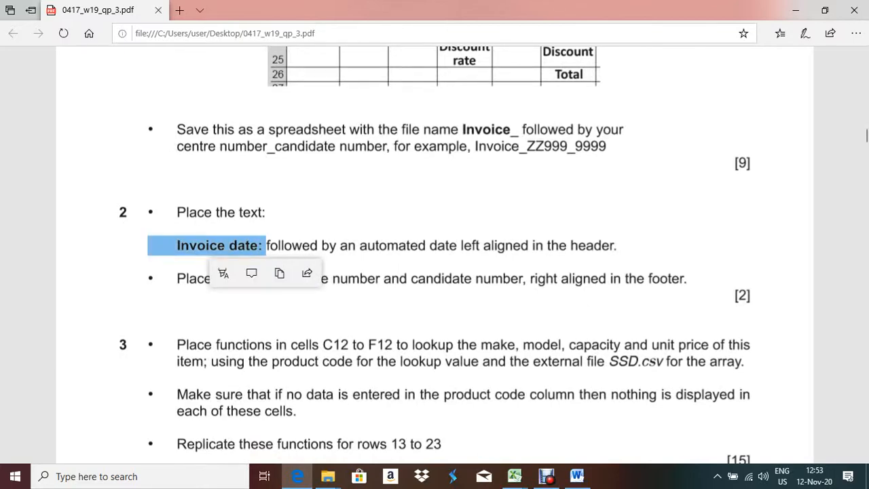
key("alt+Tab")
scroll(435, 286, "up", 5)
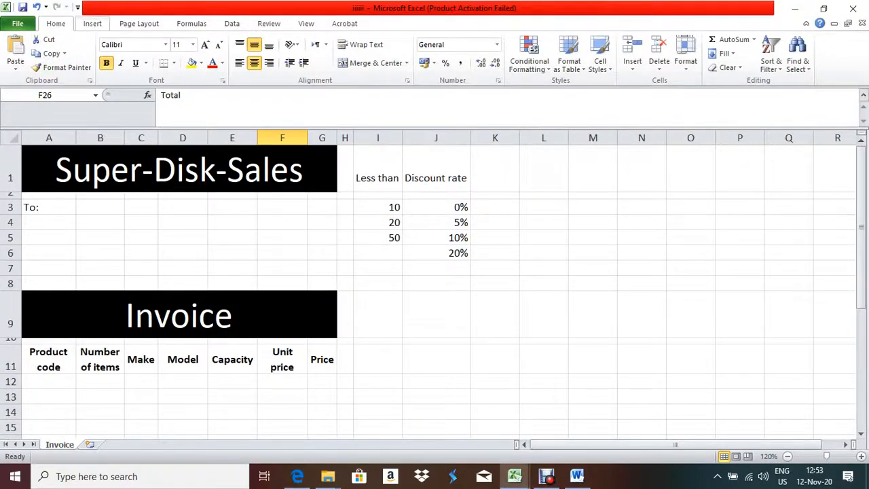
Put 'Invoice date:' followed by the automatic current date in the left header section
left_click(92, 23)
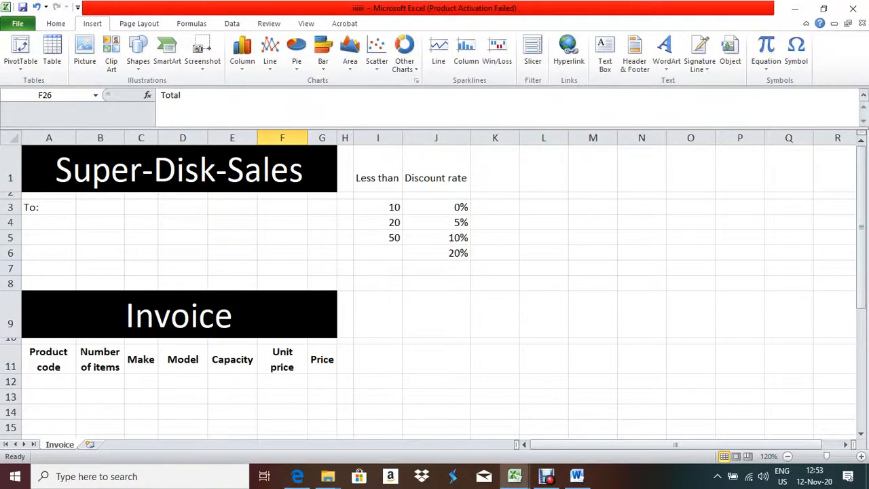
left_click(635, 58)
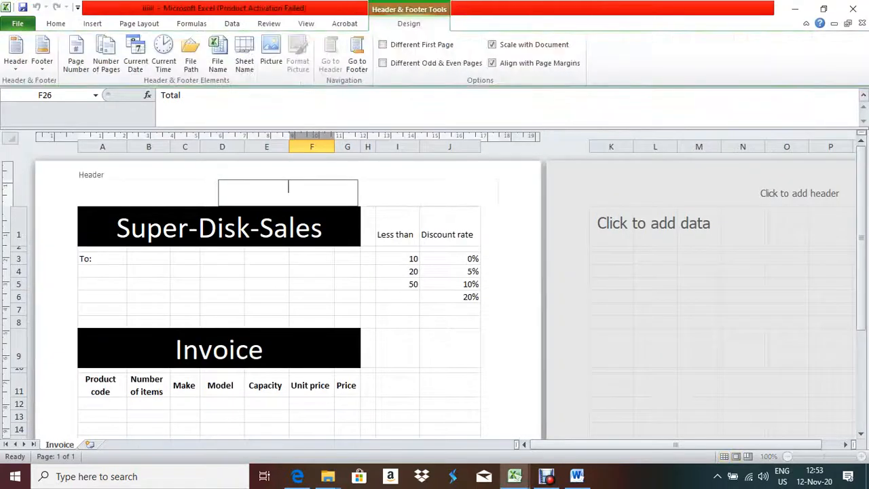
left_click(147, 192)
type("Invoice date:")
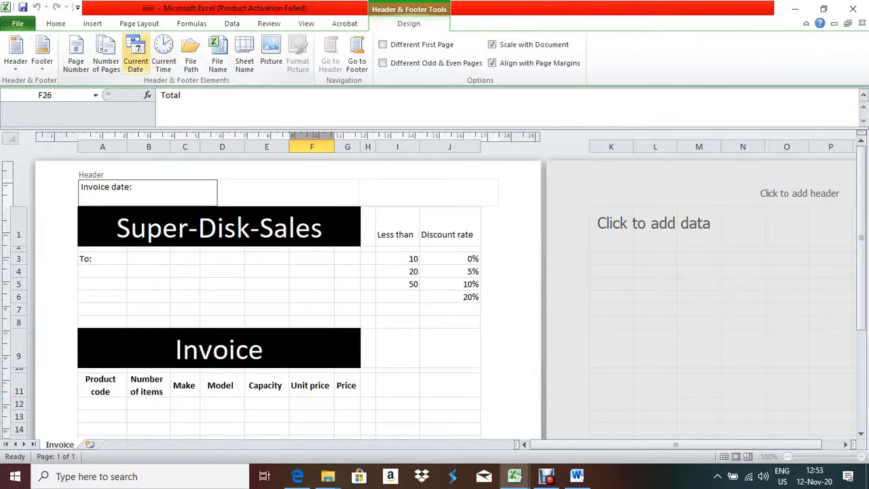
left_click(135, 58)
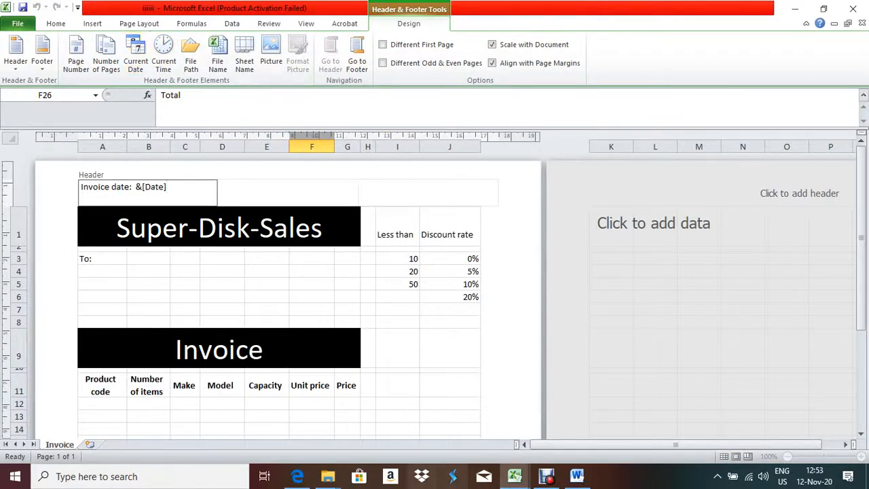
Recheck the question paper's footer instruction, then move to the page footer
left_click(298, 476)
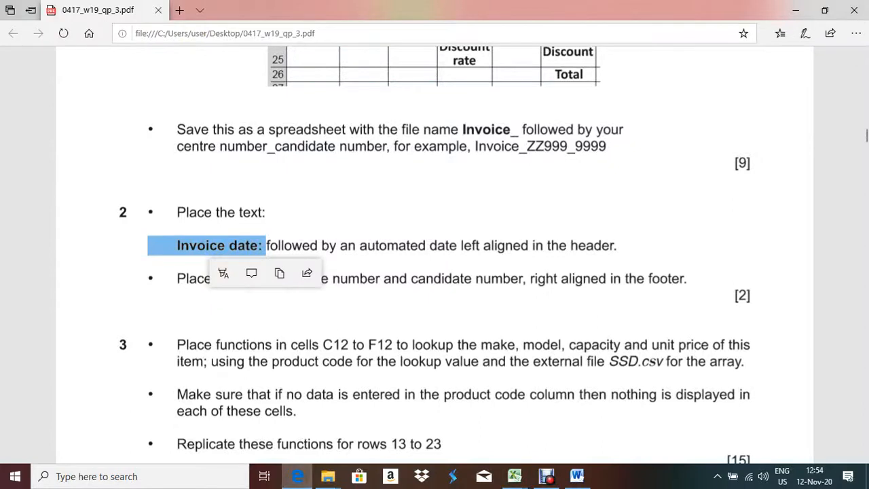
key("Escape")
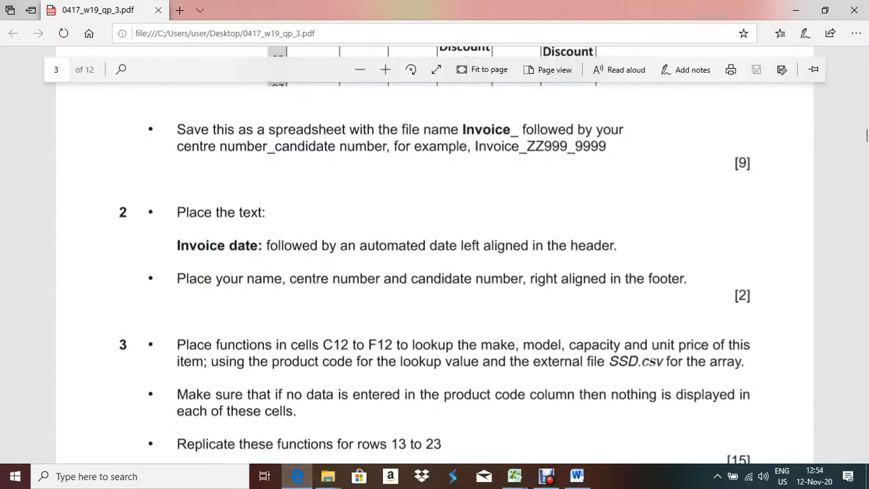
key("alt+Tab")
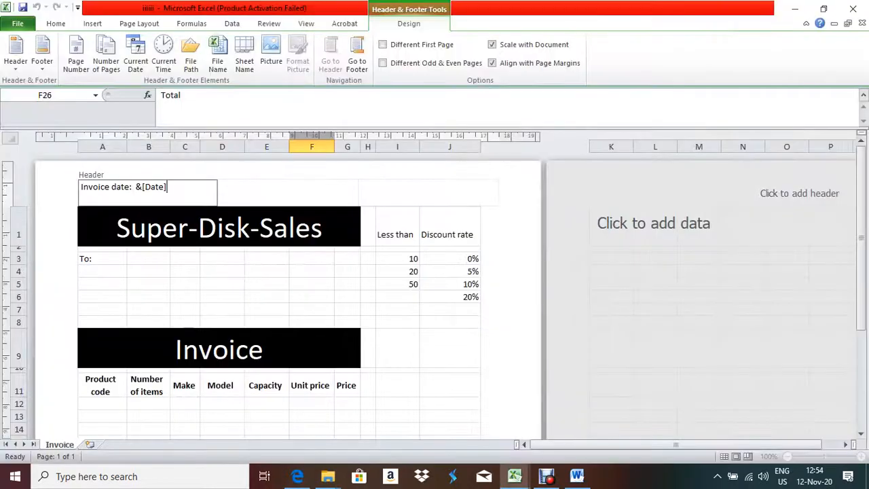
left_click(357, 56)
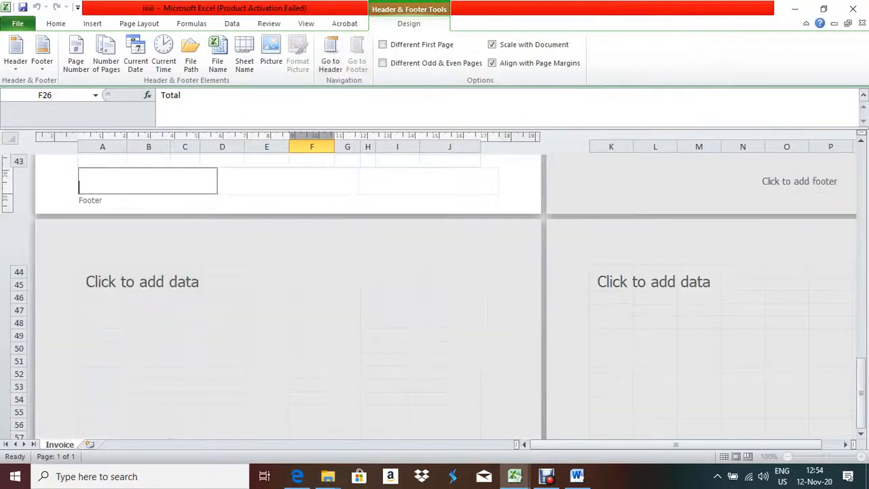
Enter the candidate's name, centre number and candidate number in the right footer section
left_click(428, 180)
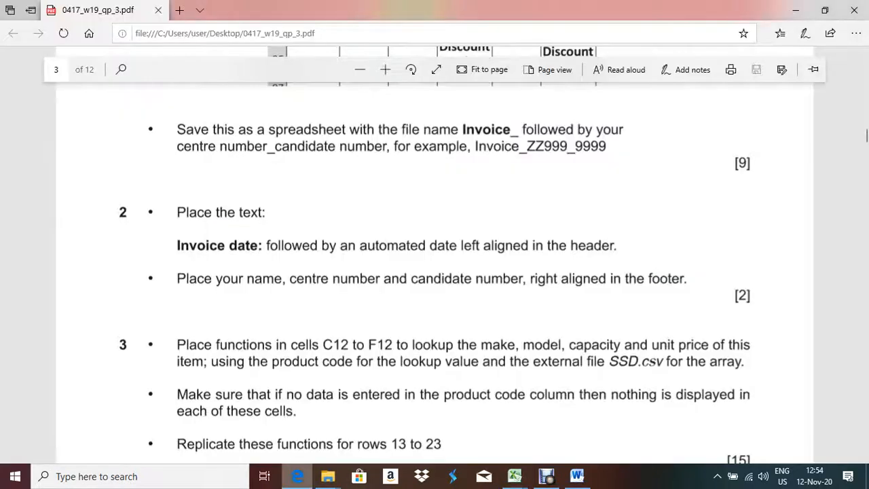
left_click(298, 476)
key("alt+Tab")
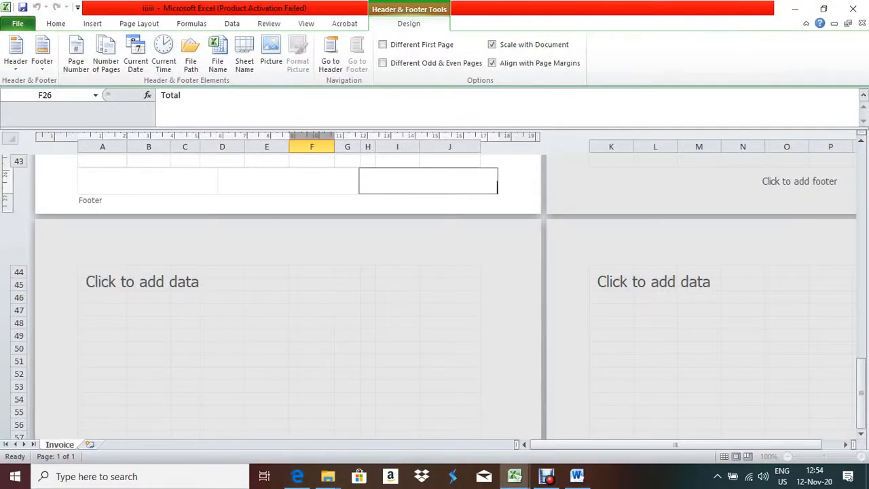
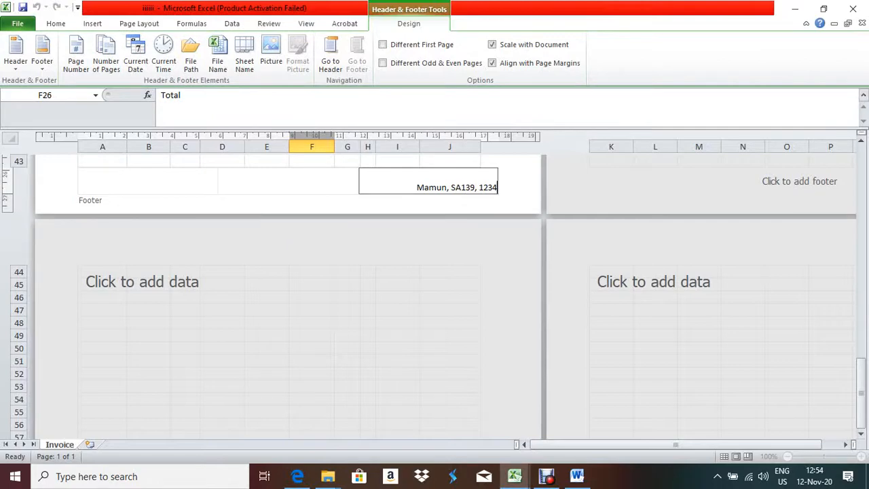
left_click(288, 186)
left_click(347, 284)
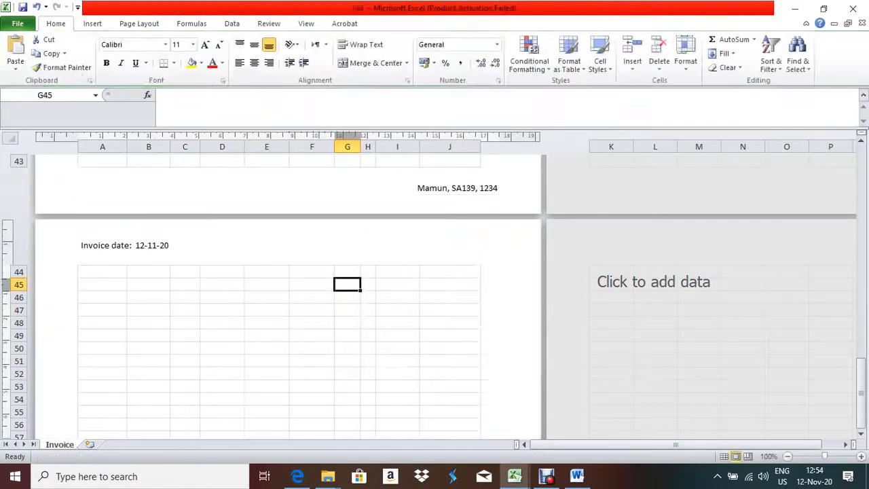
Scroll back to the top of the sheet and bring up the exam paper
scroll(285, 299, "up", 12)
scroll(285, 299, "up", 3)
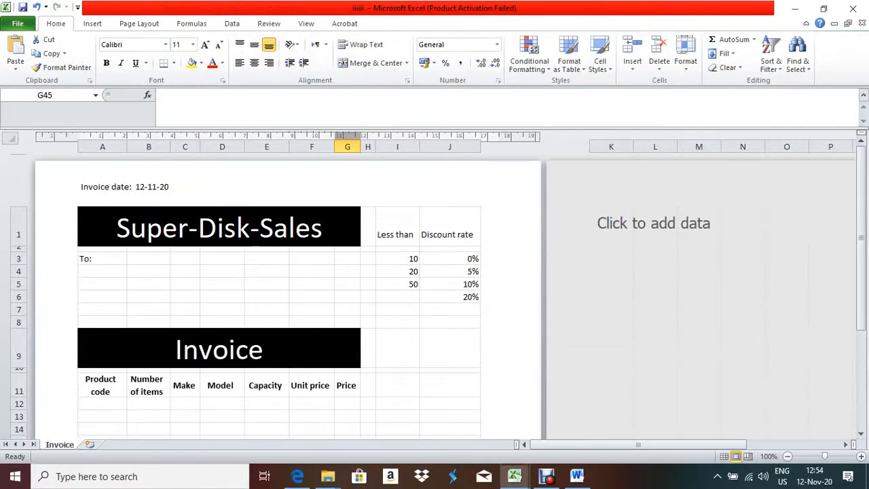
left_click(297, 476)
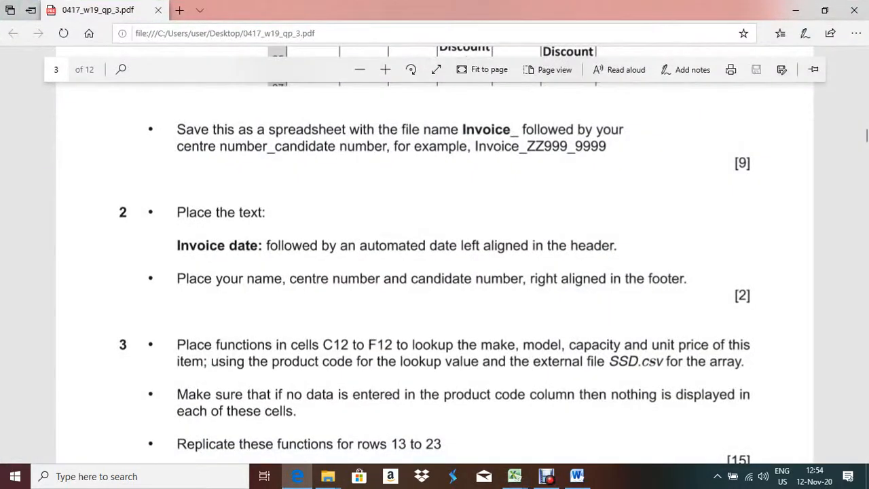
Read question 3's C12:F12 lookup task using SSD.csv, then return to the Invoice workbook
scroll(435, 271, "down", 5)
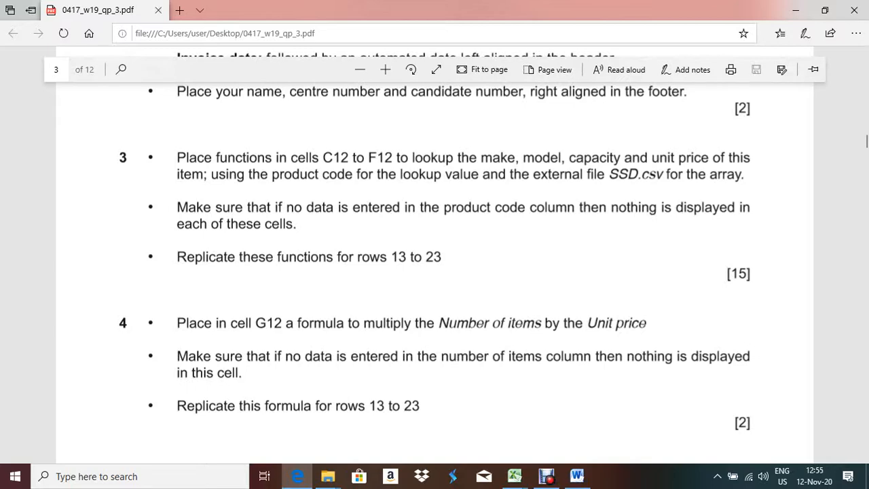
key("alt+Tab")
scroll(279, 292, "down", 3)
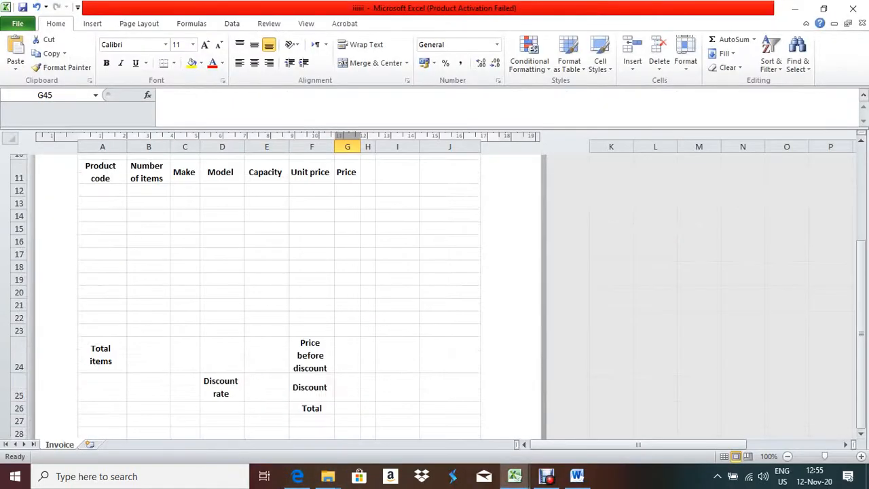
Select A12 and look up the sample product code SSD10 in the SSD list
left_click(102, 191)
left_click(148, 190)
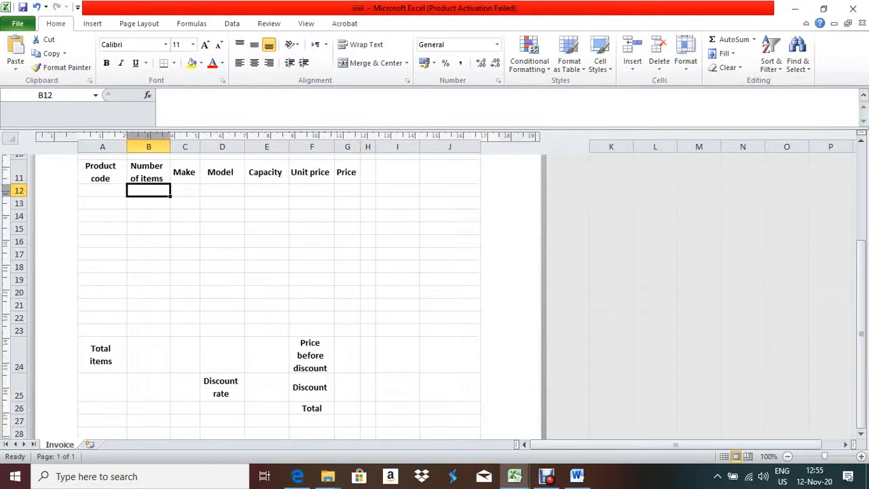
left_click(102, 190)
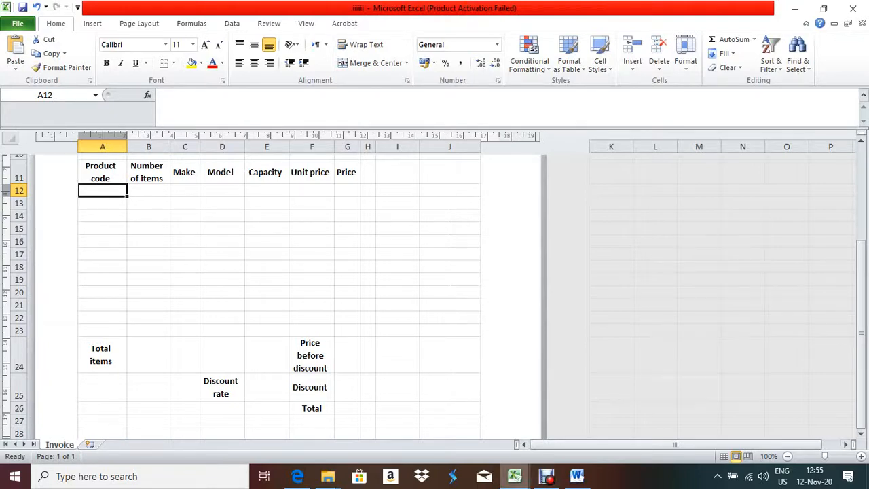
left_click(515, 476)
left_click(446, 418)
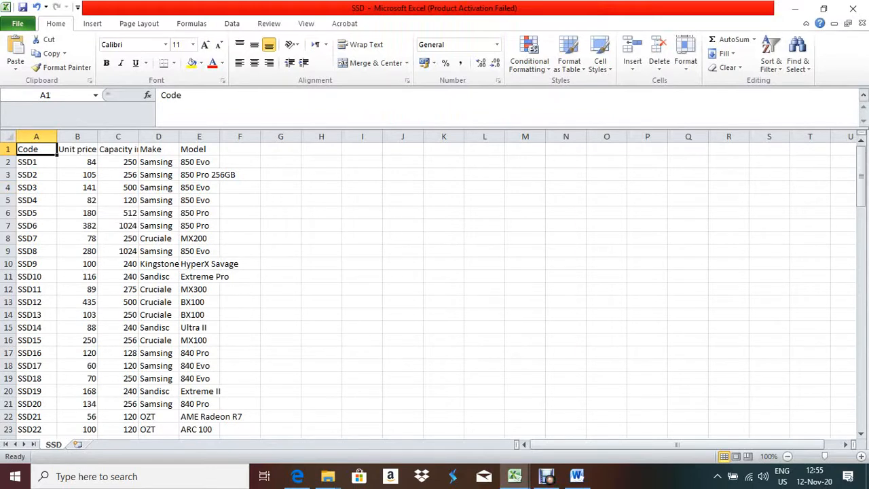
left_click(36, 277)
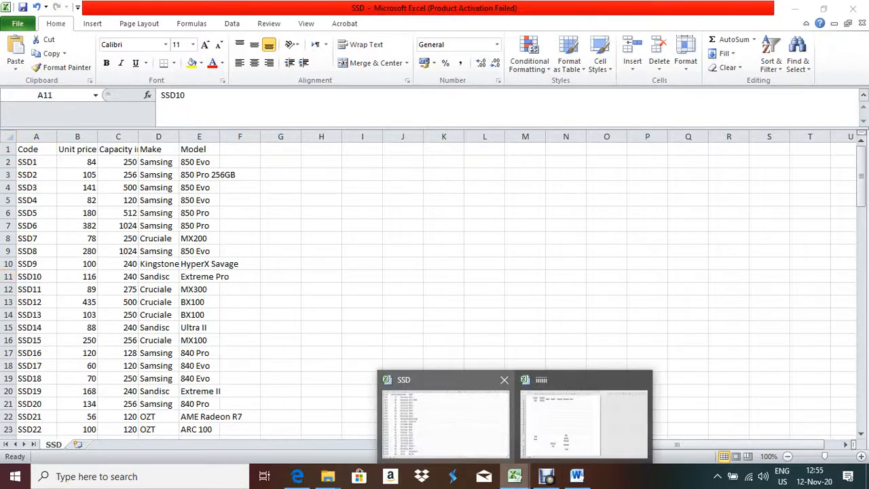
Enter SSD10 in cell A12 of the Invoice sheet and switch to the exam paper
mouse_move(515, 476)
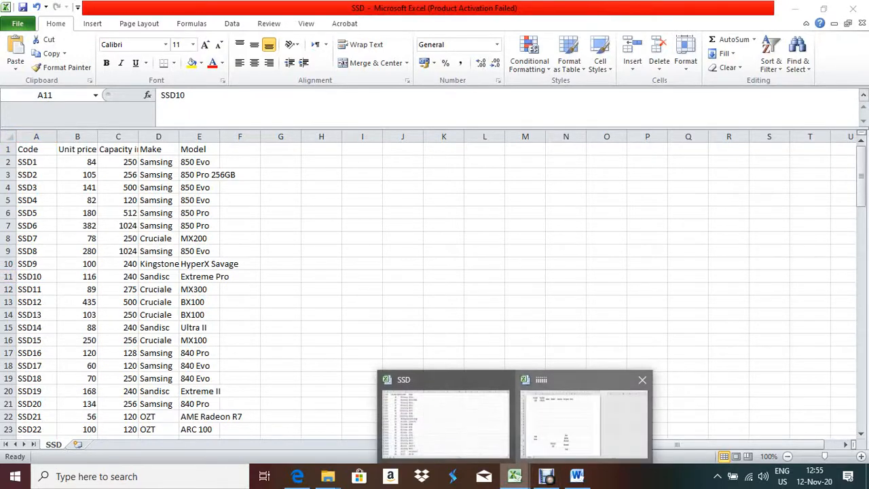
left_click(585, 413)
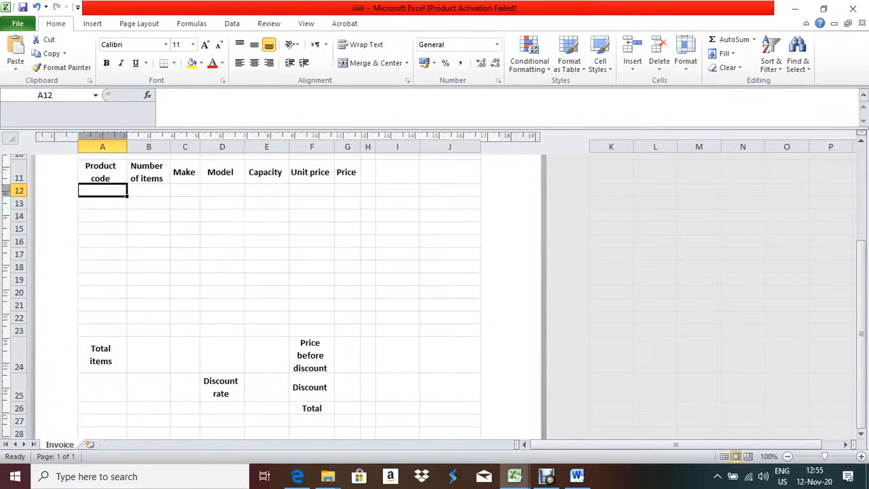
type("S")
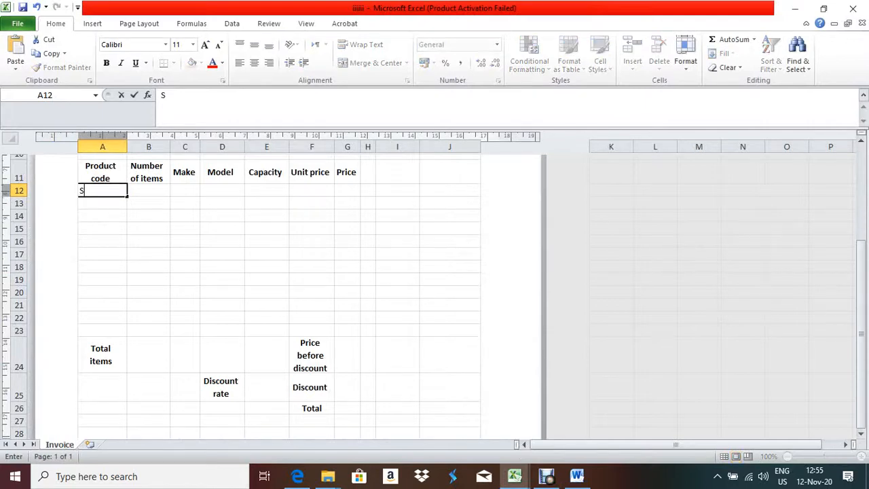
type("SD10")
key("Tab")
key("Tab")
key("Tab")
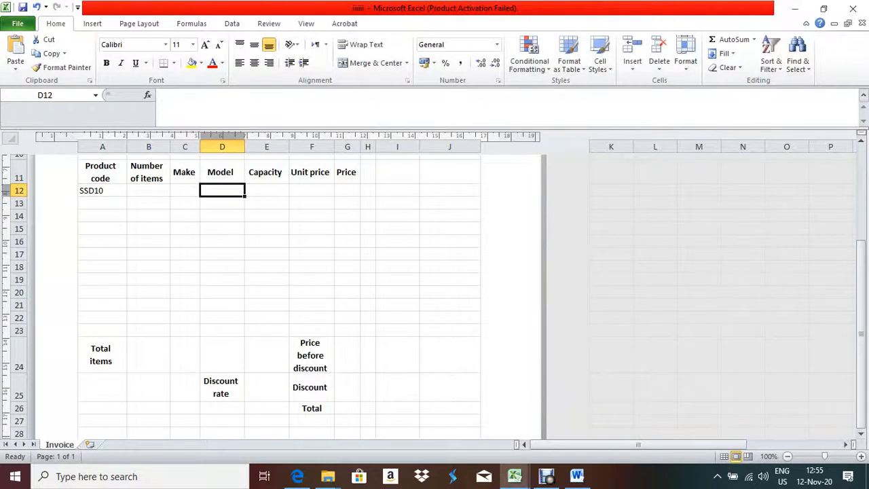
key("alt+Tab")
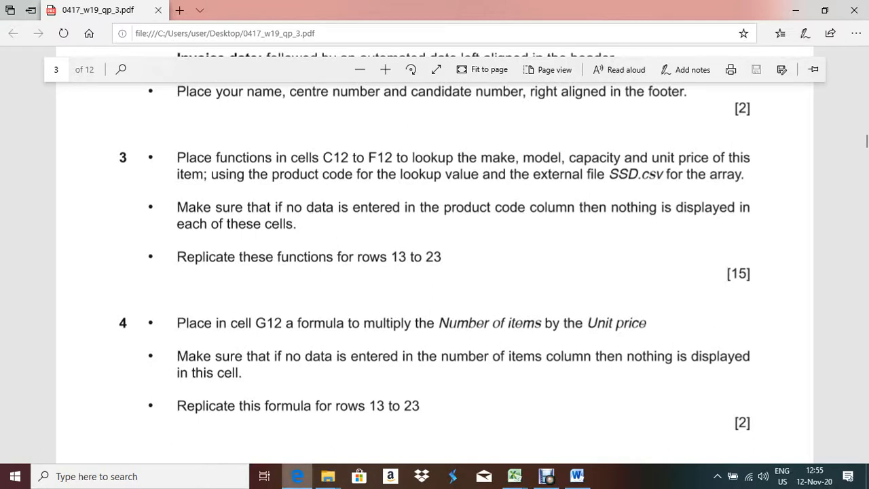
Check the Make, Model, Capacity and Unit price cells C12 to F12 on the Invoice sheet
mouse_move(298, 476)
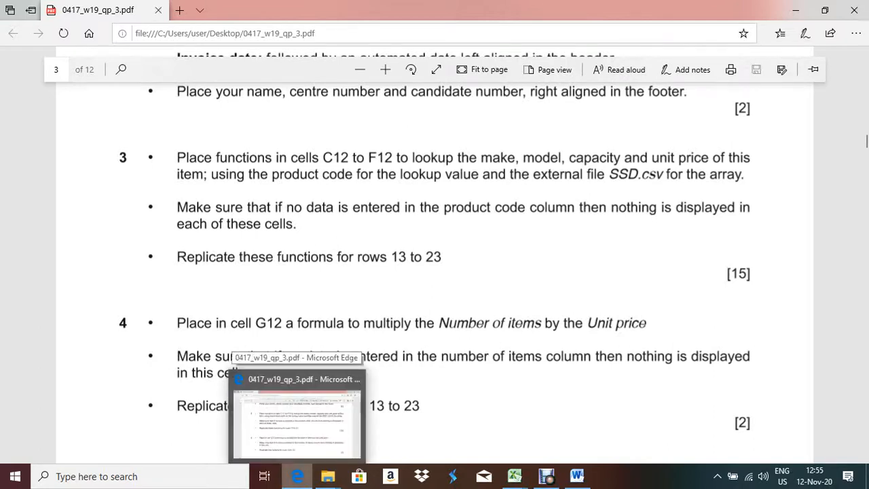
key("alt+Tab")
left_click(185, 190)
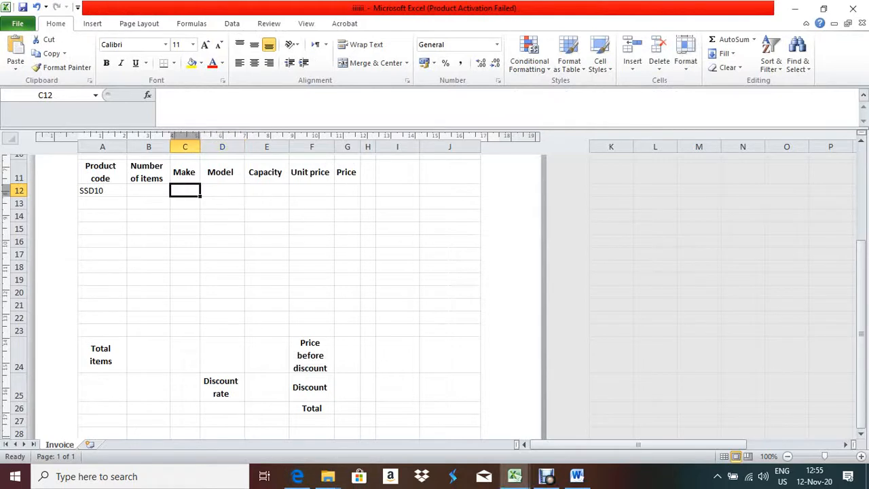
left_click(222, 190)
left_click(267, 190)
left_click(311, 190)
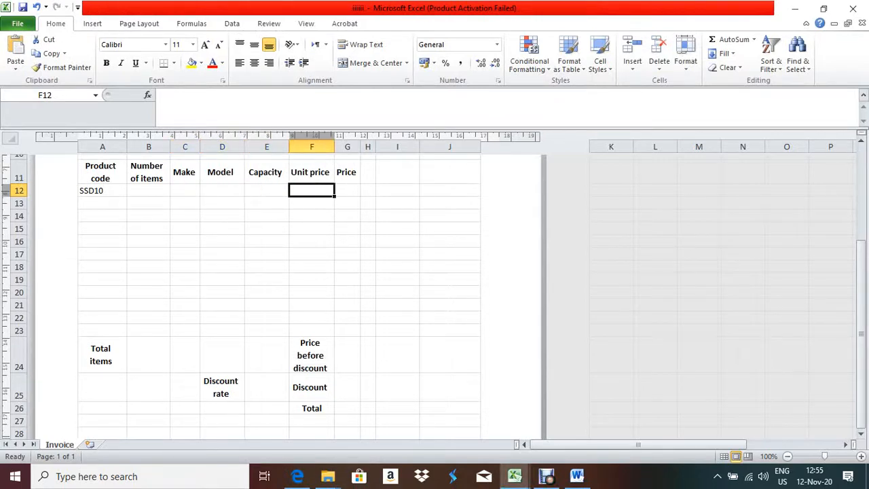
left_click(185, 190)
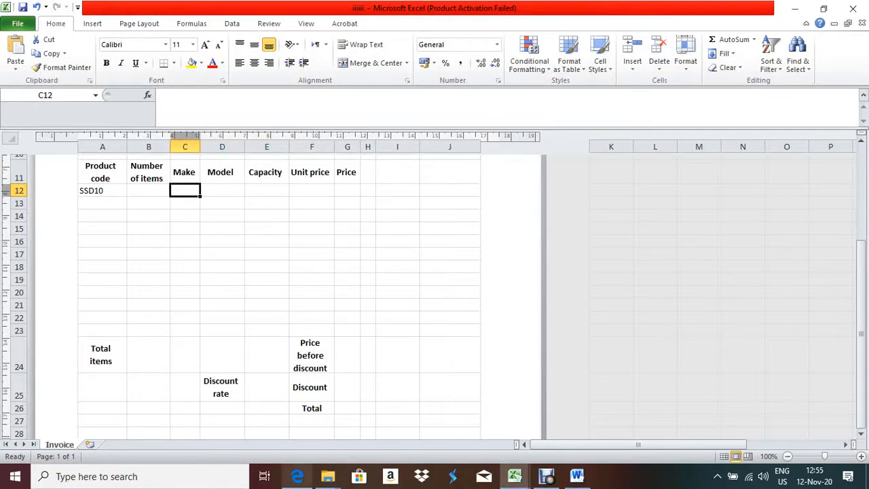
Compare the exam's lookup task with the SSD10 code in A12 and the Make cell C12
left_click(298, 476)
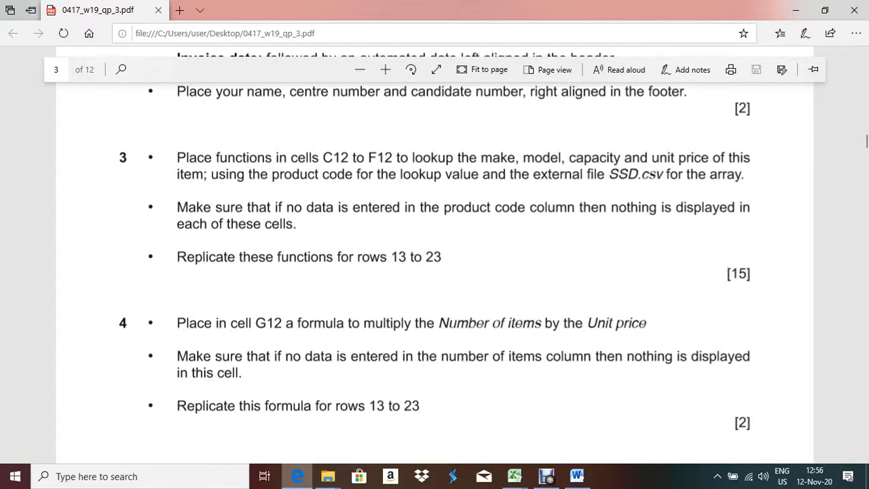
key("alt+Tab")
left_click(102, 190)
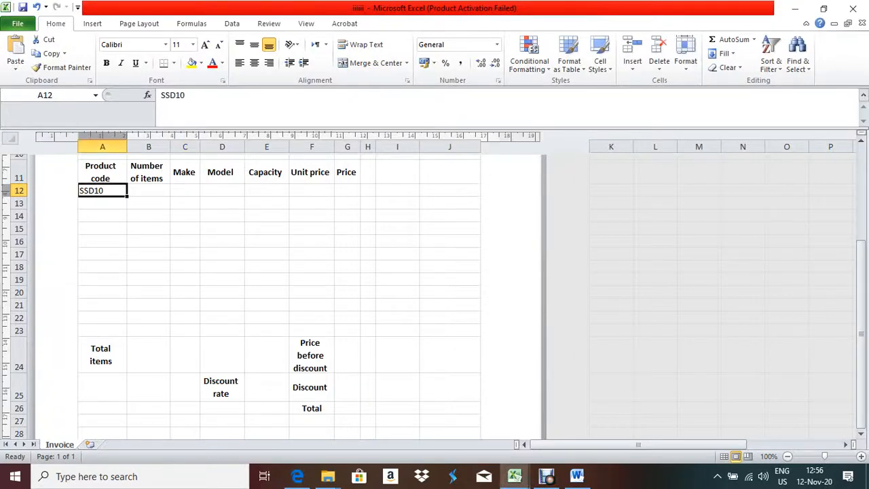
left_click(184, 190)
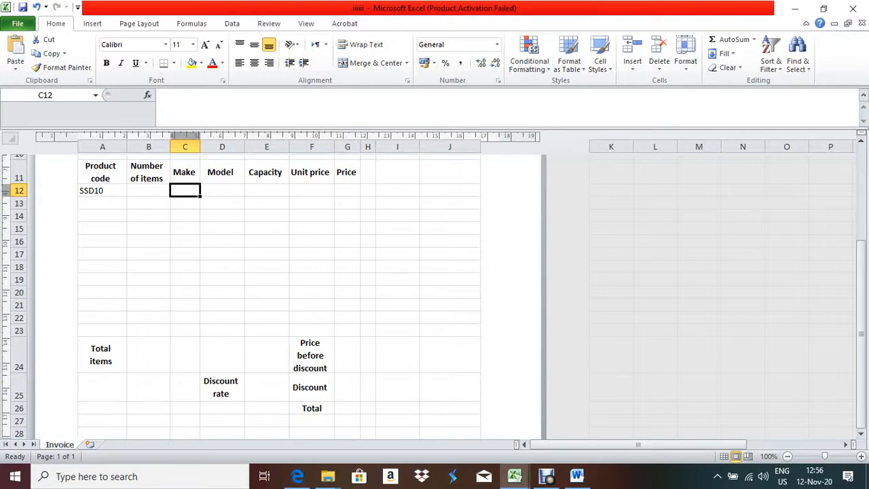
left_click(298, 476)
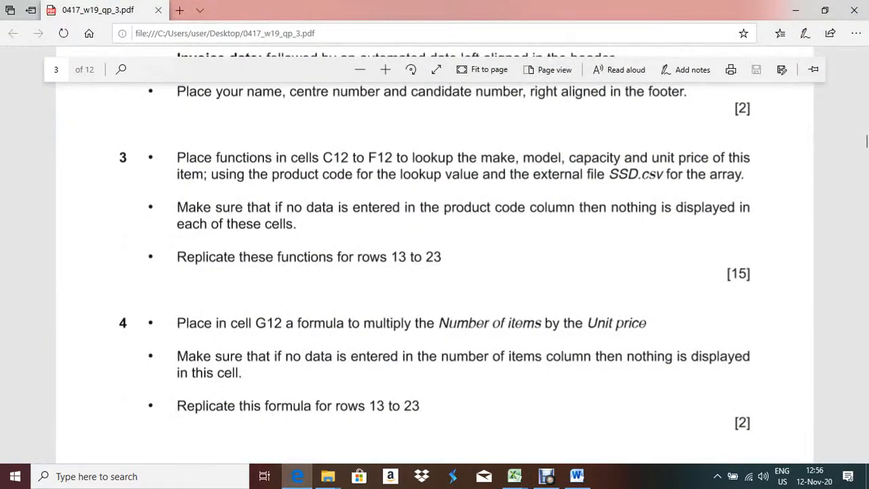
key("alt+Tab")
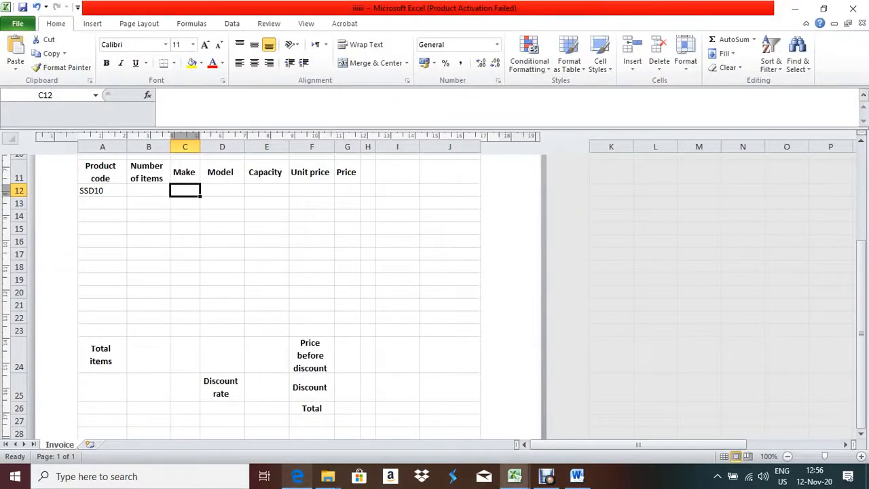
key("alt+Tab")
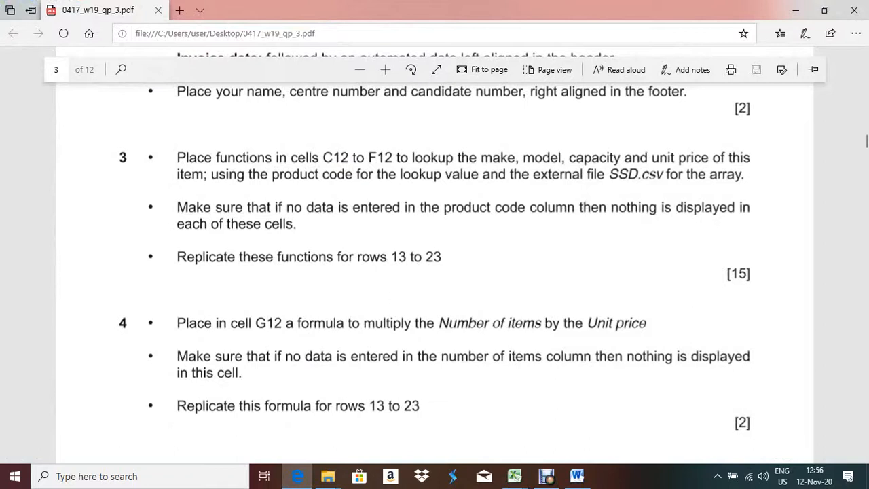
Highlight task 3's lookup instruction in the PDF, then return to Excel and zoom in
left_click_drag(177, 158, 653, 175)
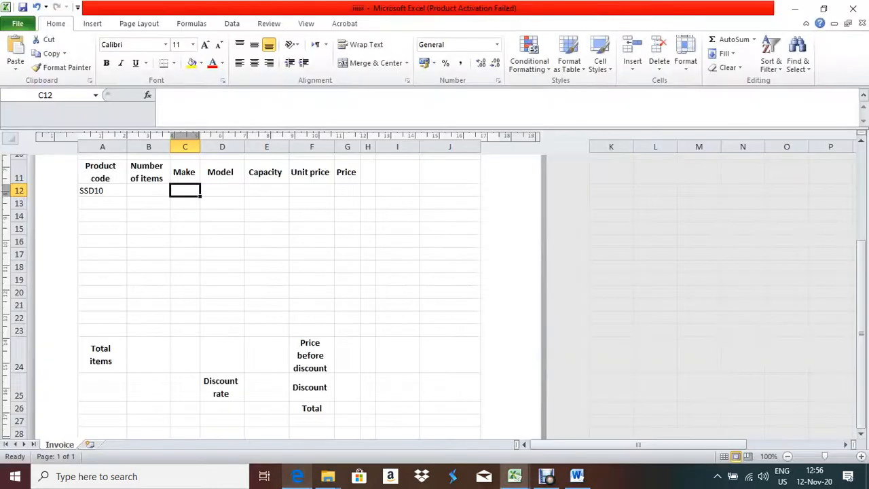
key("alt+Tab")
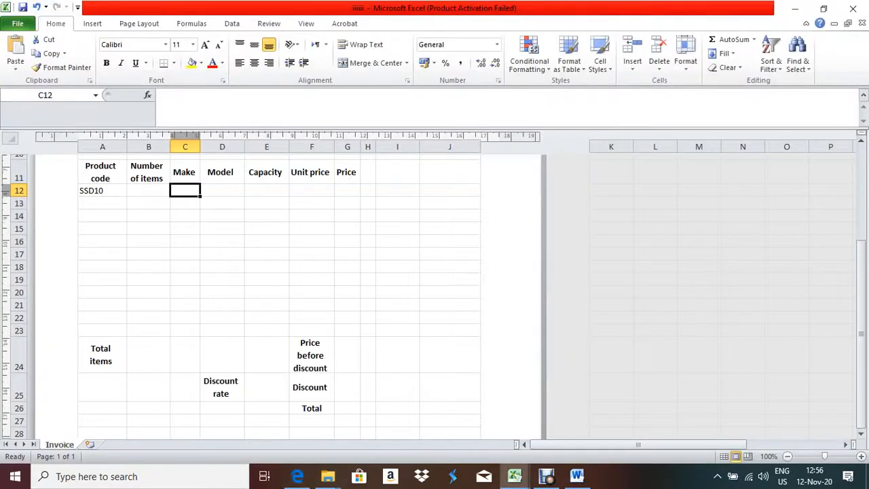
left_click(297, 477)
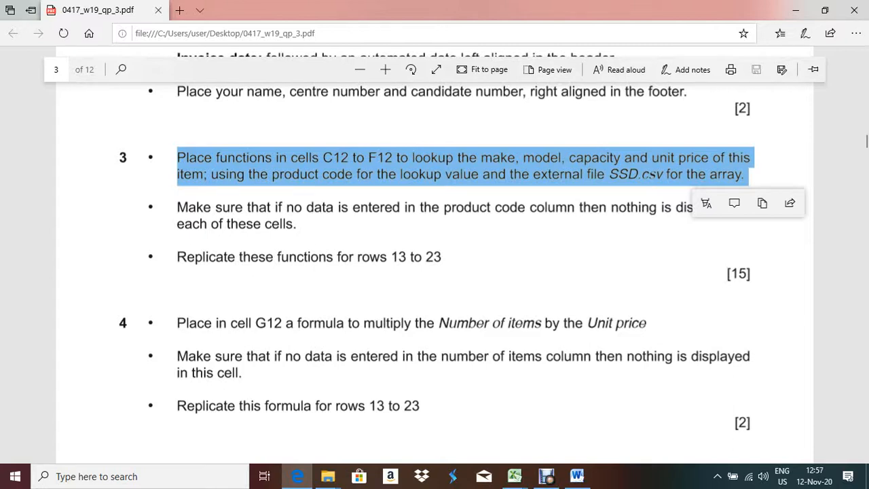
key("alt+Tab")
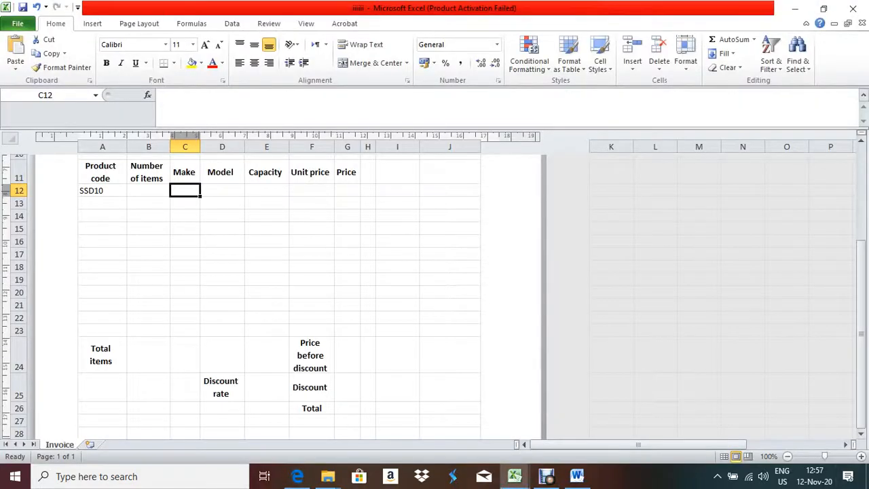
left_click(861, 456)
left_click(861, 456)
left_click(861, 457)
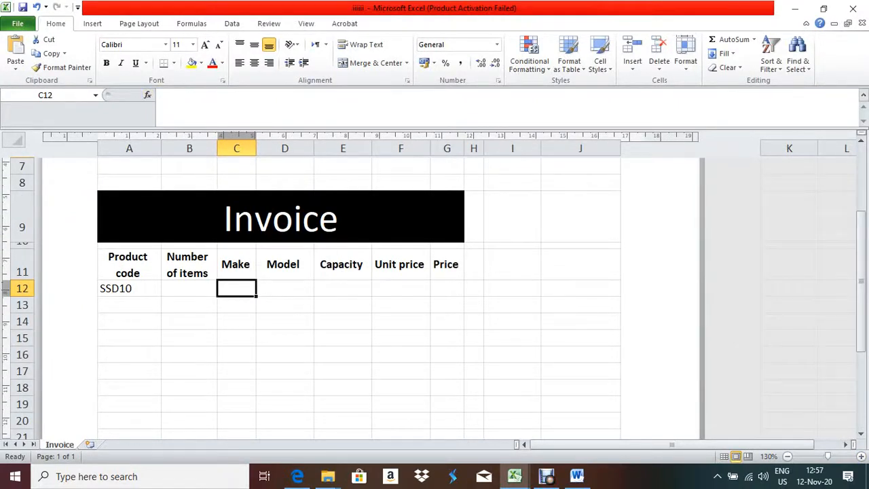
Begin C12's formula as =if(a12<>"",vlookup(A12, using A12 as the lookup value
left_click(147, 95)
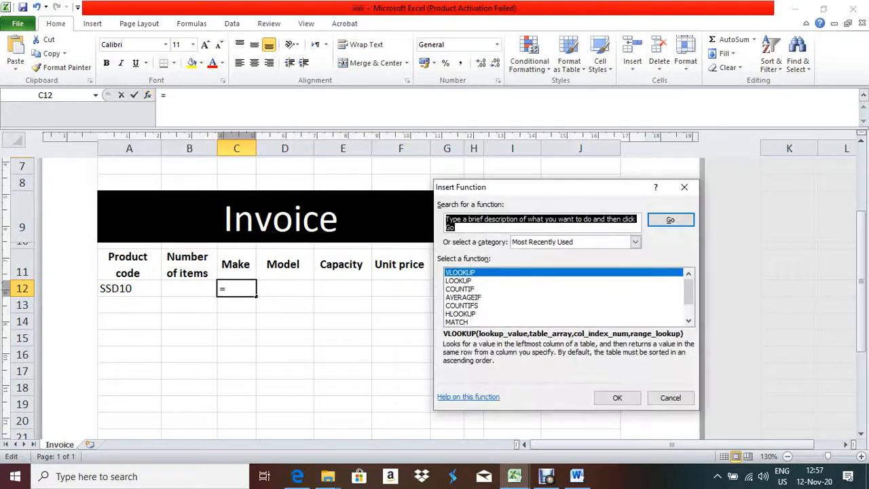
key("Escape")
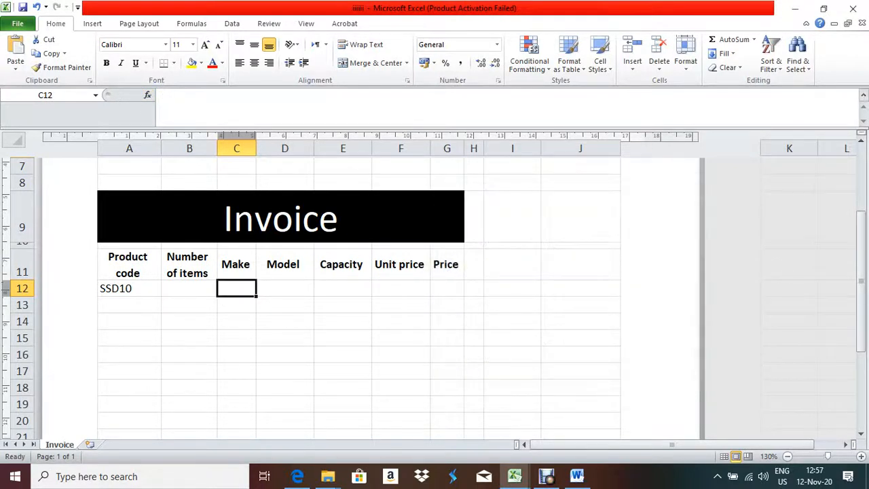
type("=i")
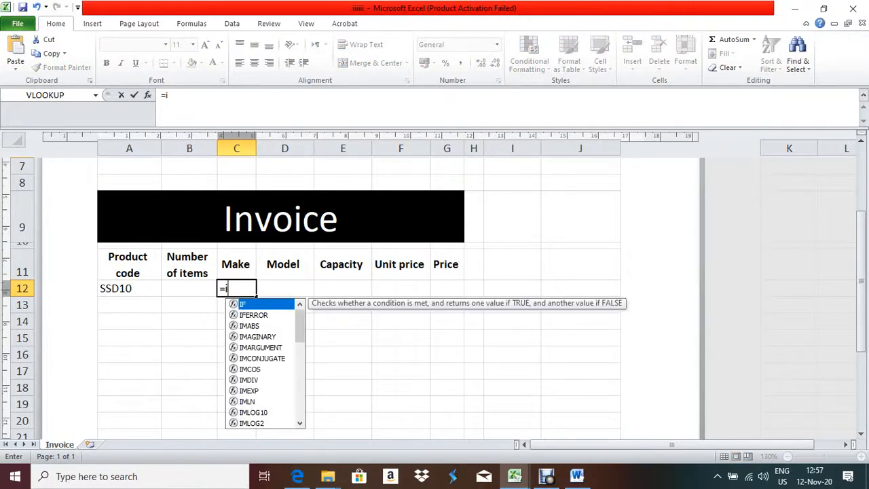
type("f(")
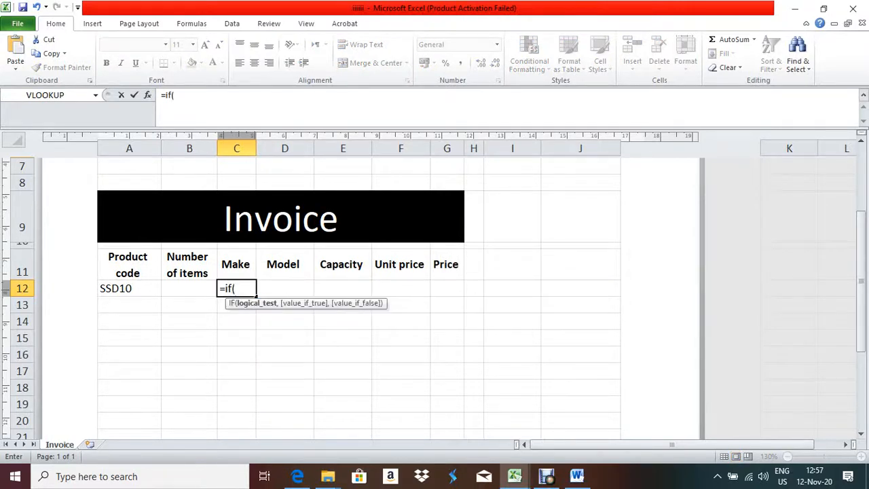
type("a")
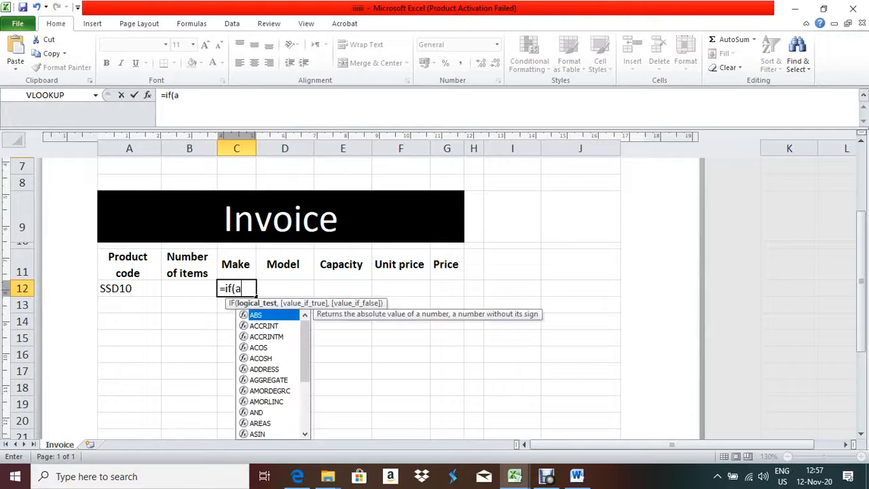
type("12<>")
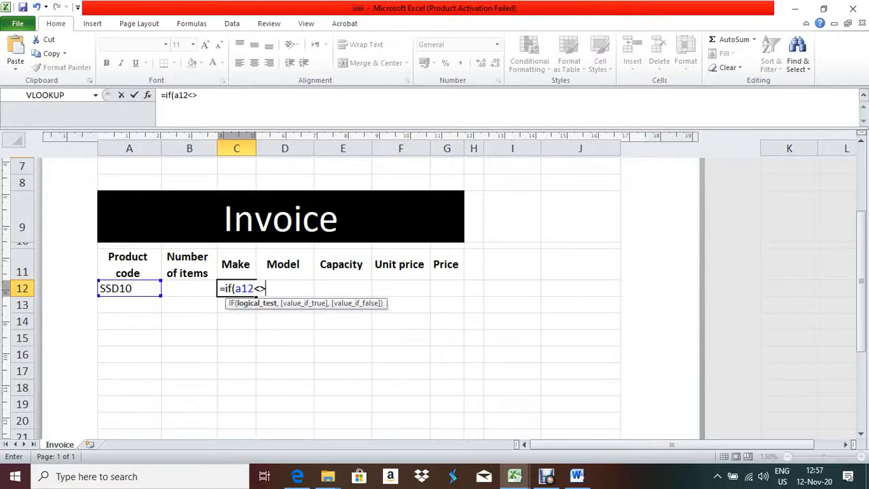
type("\"\",")
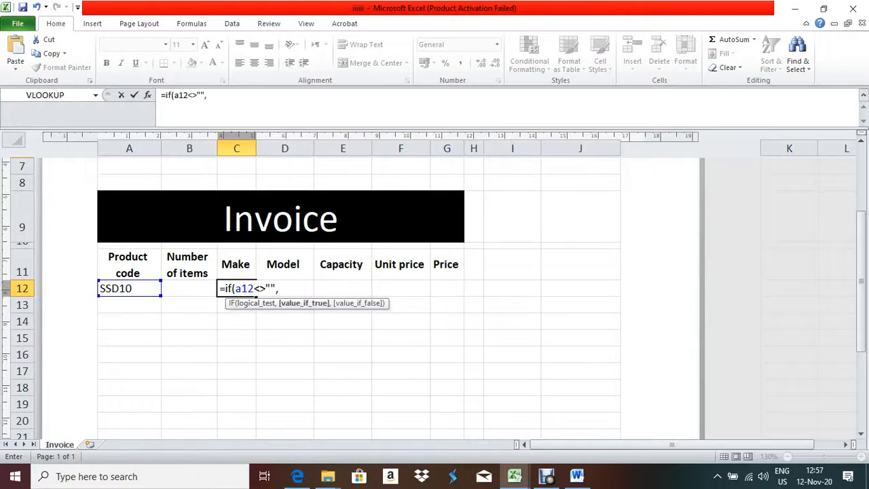
type("vloo")
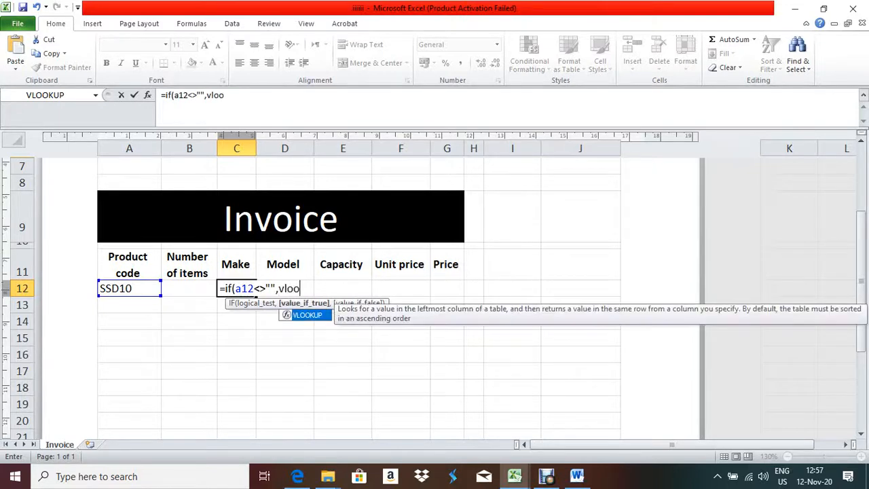
type("kup(")
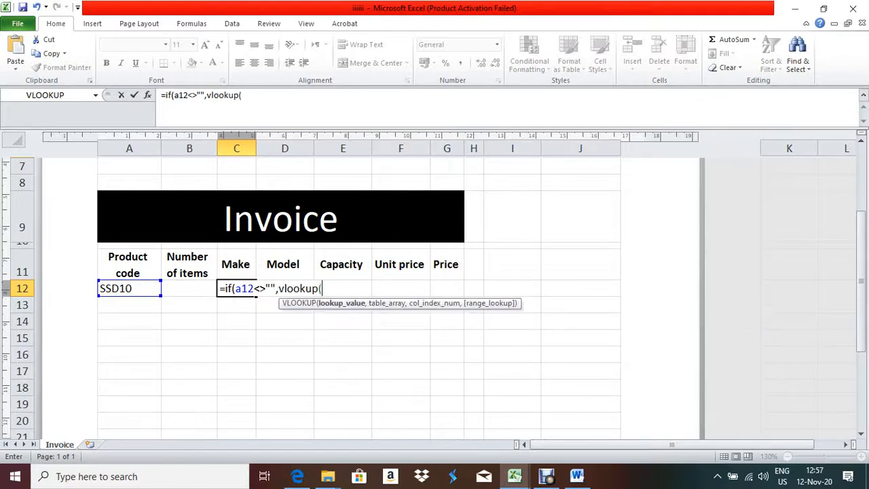
left_click(129, 288)
type(",")
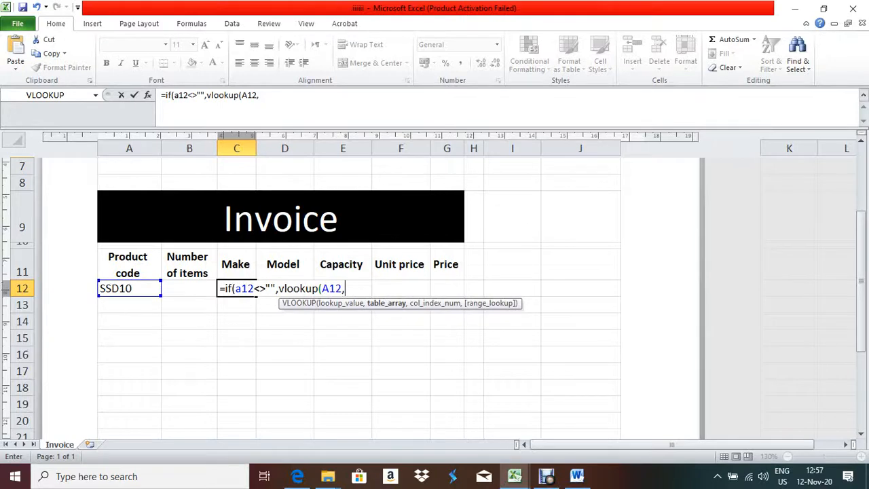
Point the VLOOKUP at [SSD.csv]SSD!$A$2:$D$106, column 4 with exact match 0, and enter it
mouse_move(515, 476)
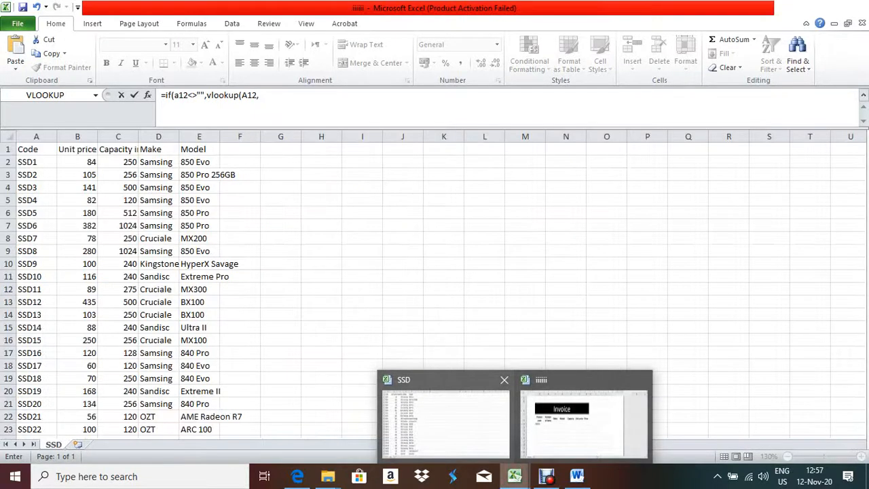
left_click(445, 417)
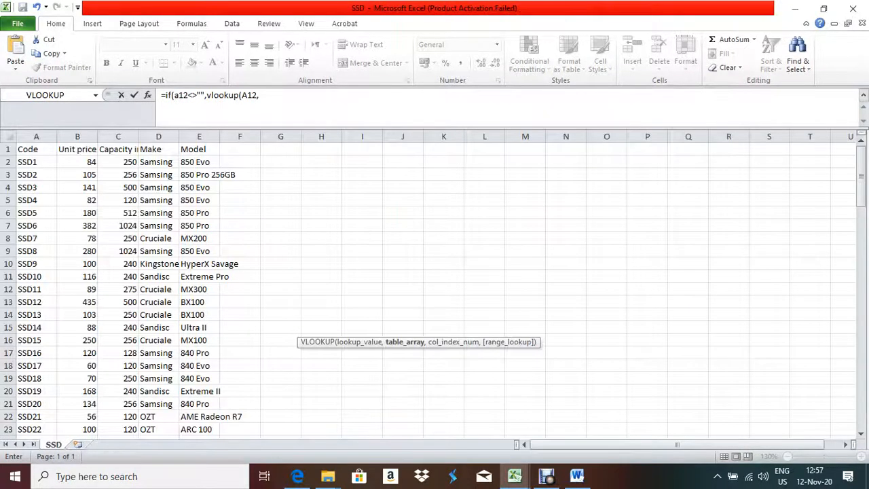
left_click_drag(23, 161, 178, 417)
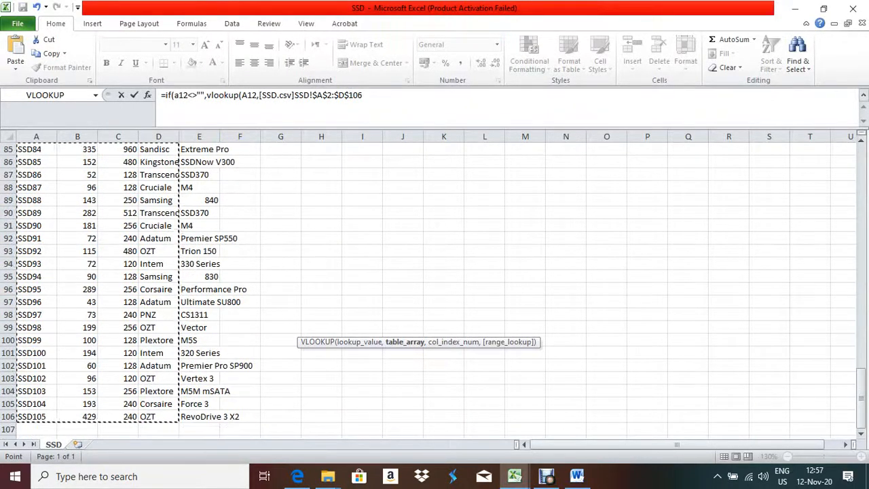
scroll(135, 288, "up", 7)
scroll(135, 288, "up", 19)
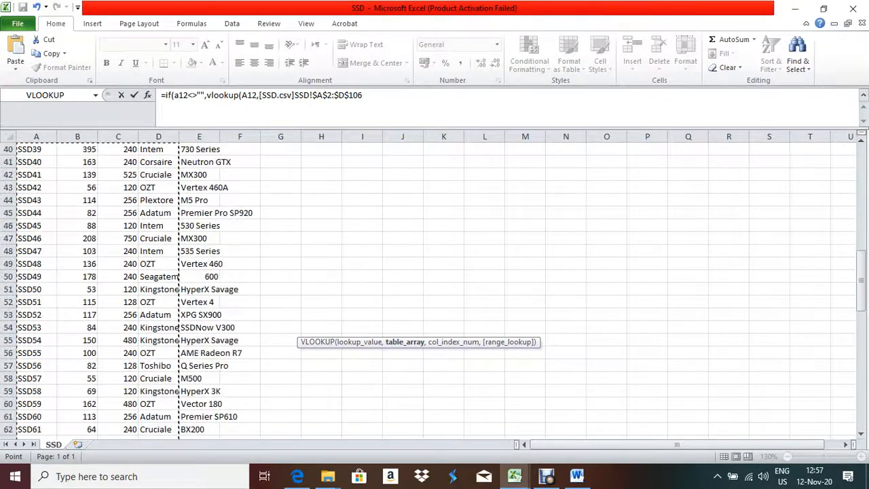
scroll(136, 288, "up", 2)
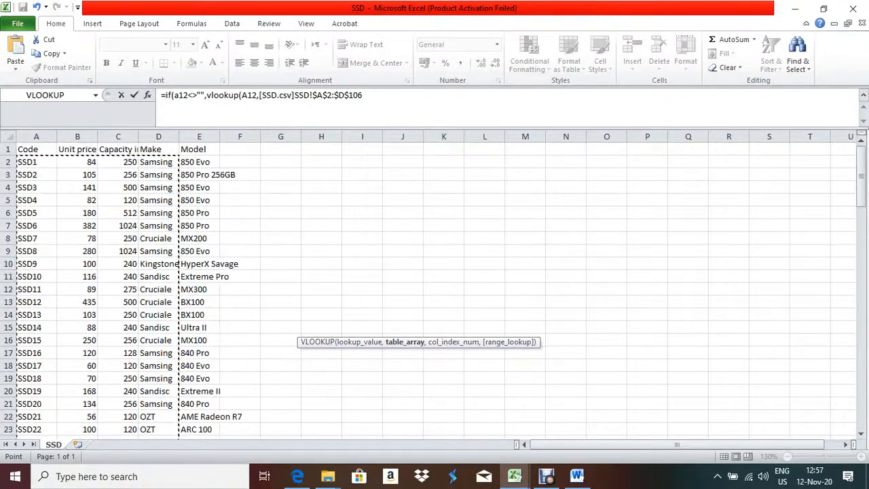
key("F2")
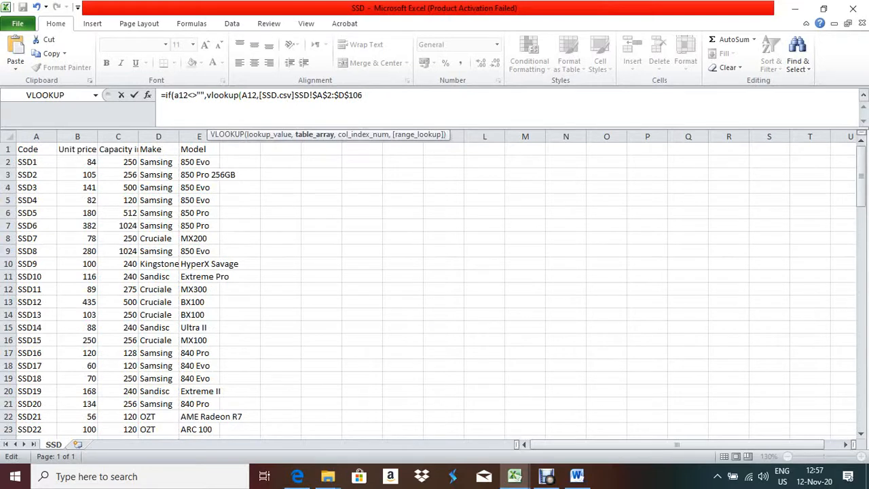
type(",")
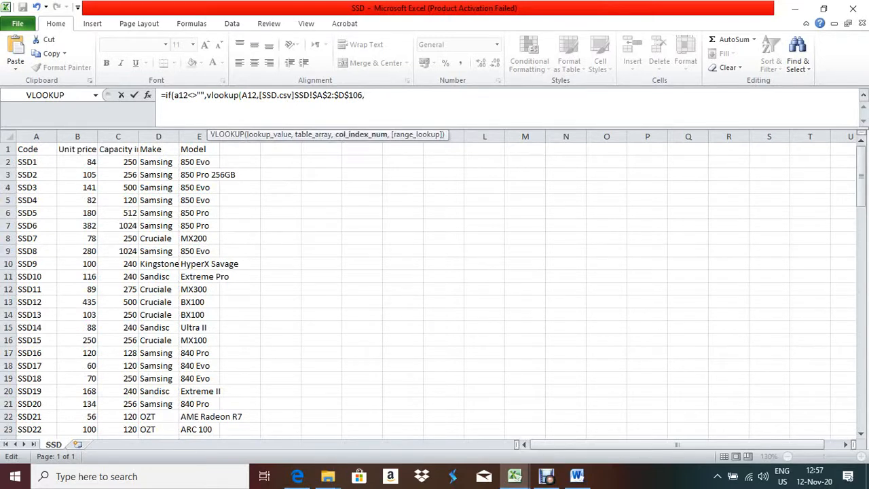
type("4,")
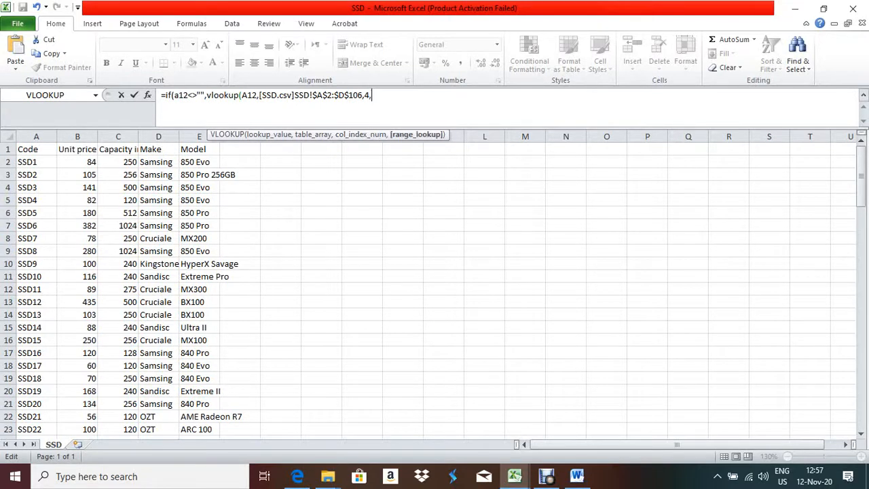
type("0)")
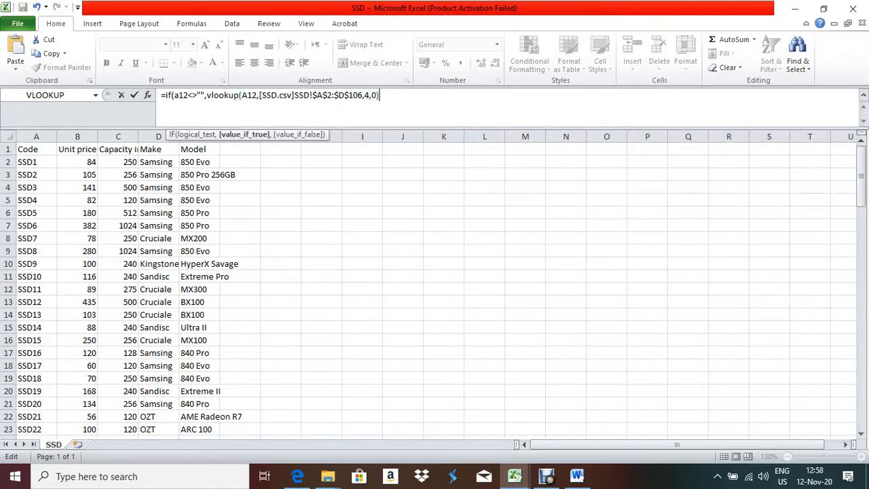
key("Return")
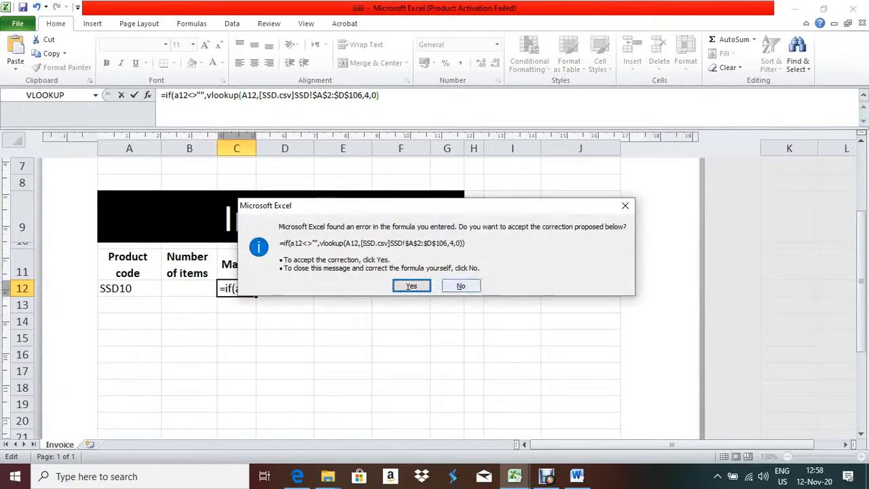
Decline the correction, add "" as the IF's false result, and enter it so C12 shows Sandisc
key("n")
key("Return")
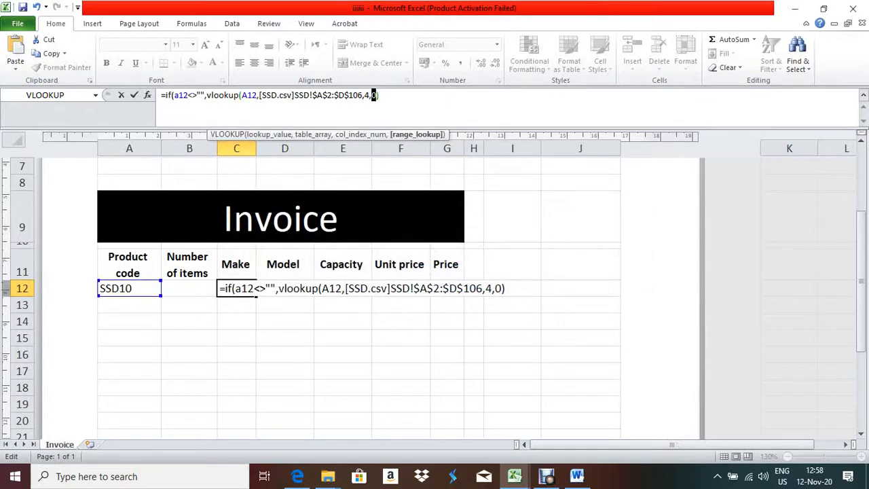
key("End")
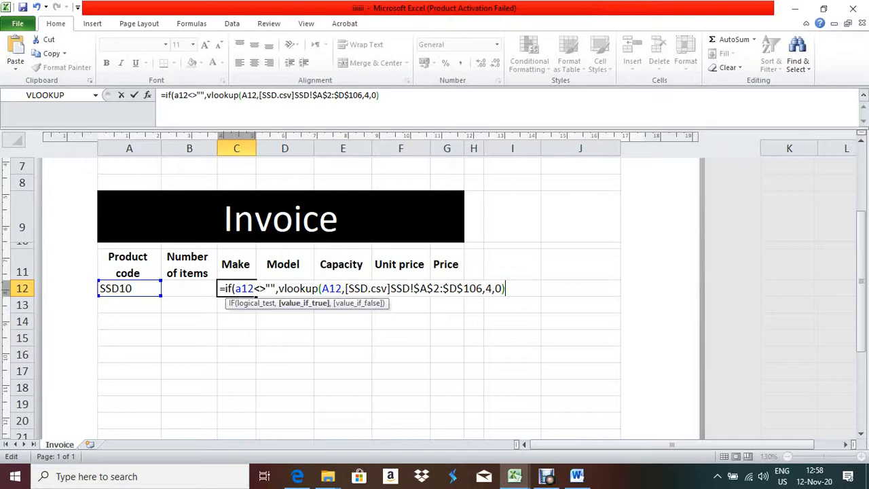
type(",")
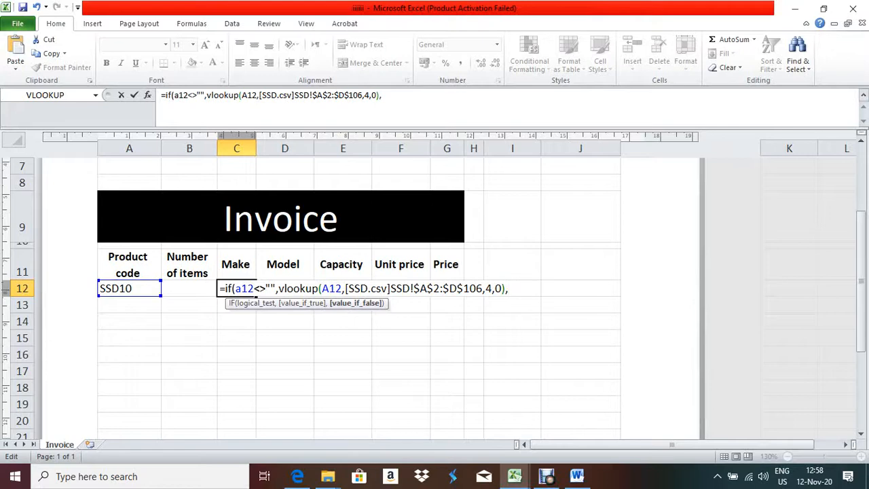
type("\"\")")
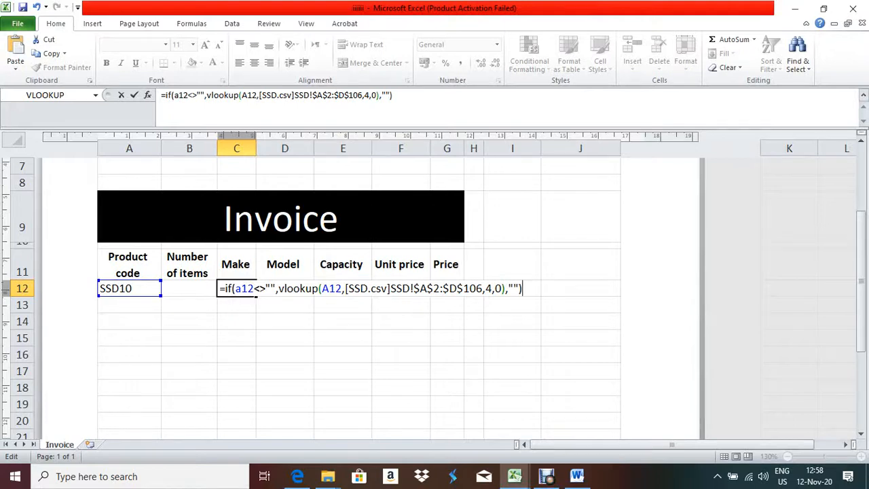
key("Return")
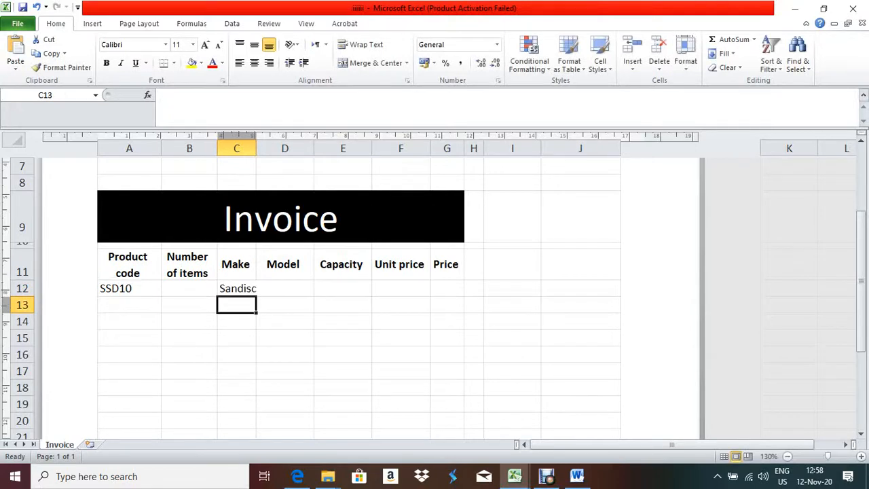
Delete SSD10 from A12, confirm C12 goes blank, and open C12's formula for editing
left_click(237, 288)
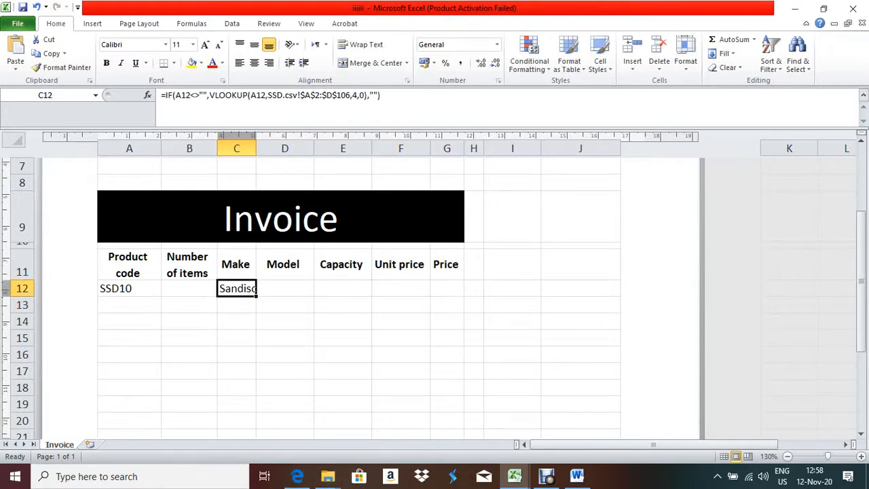
left_click(129, 288)
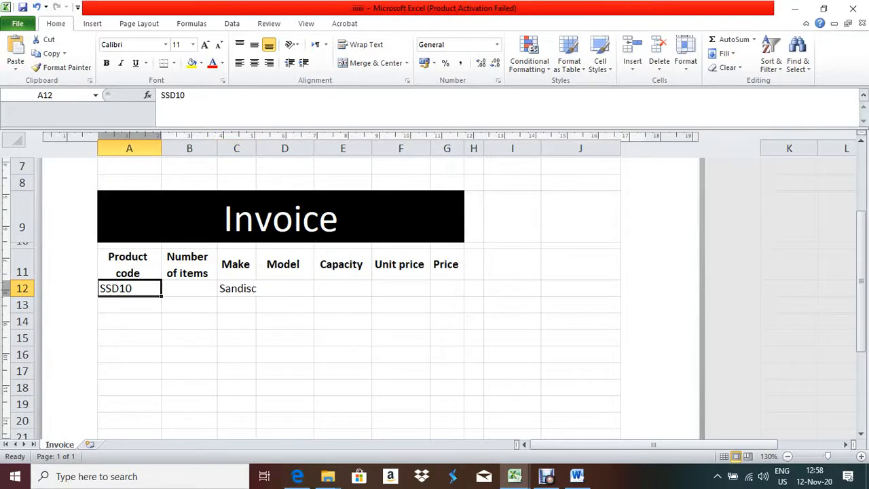
key("BackSpace")
key("Tab")
key("Tab")
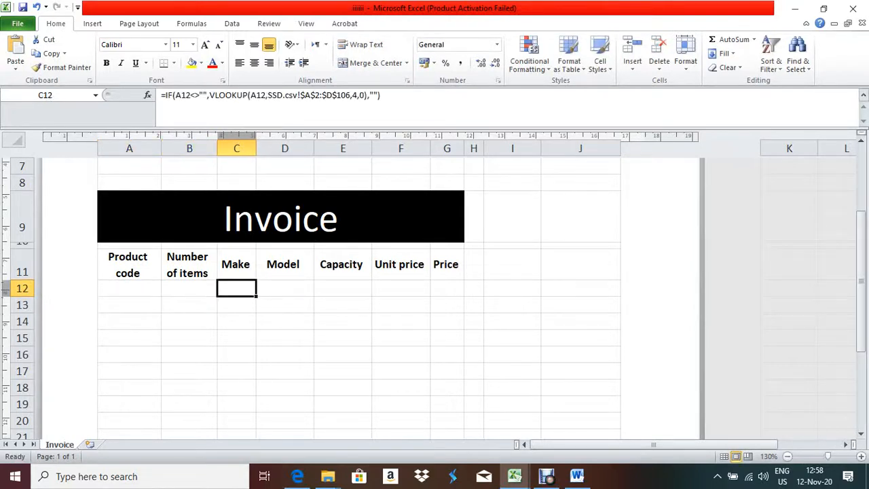
left_click(129, 288)
left_click(236, 288)
key("F2")
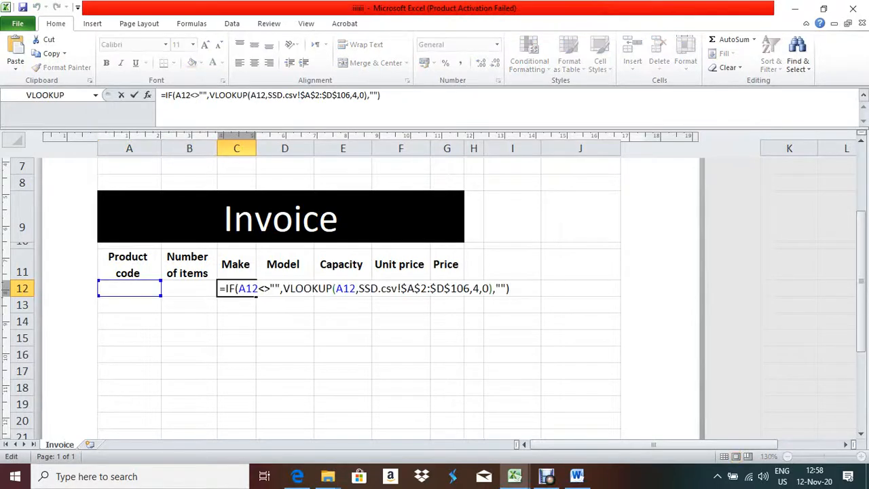
Strip the IF test and the trailing ,"") from C12's formula, leaving only the VLOOKUP
left_click_drag(281, 287, 218, 288)
key("BackSpace")
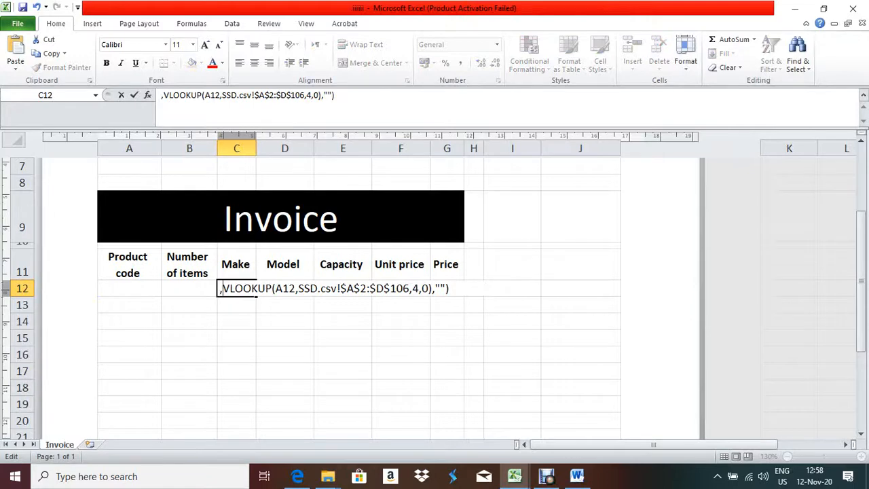
key("Delete")
double_click(438, 288)
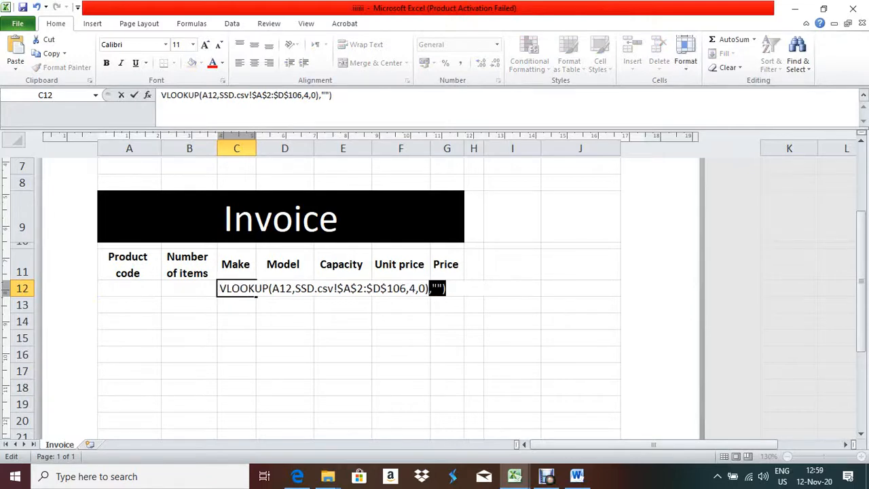
left_click_drag(446, 288, 429, 288)
key("Delete")
key("Return")
Re-add the leading = so C12 holds =VLOOKUP(A12,SSD.csv!$A$2:$D$106,4,0), showing #N/A
left_click(370, 288)
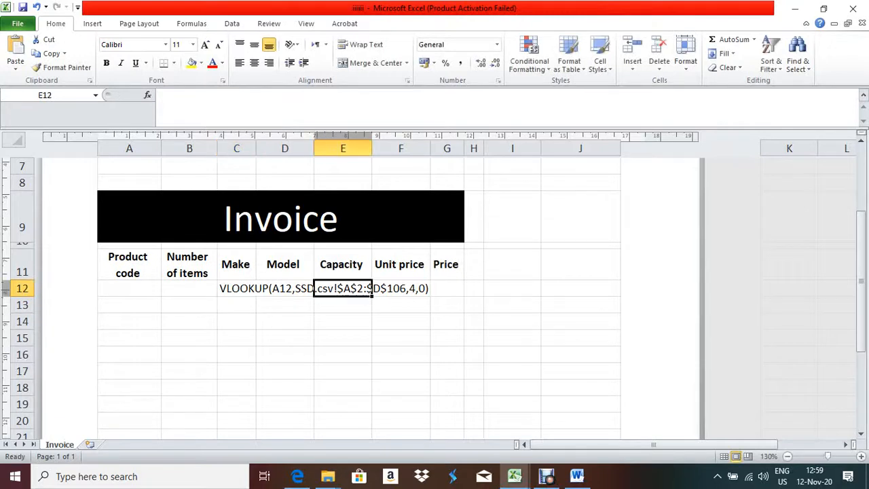
left_click(255, 288)
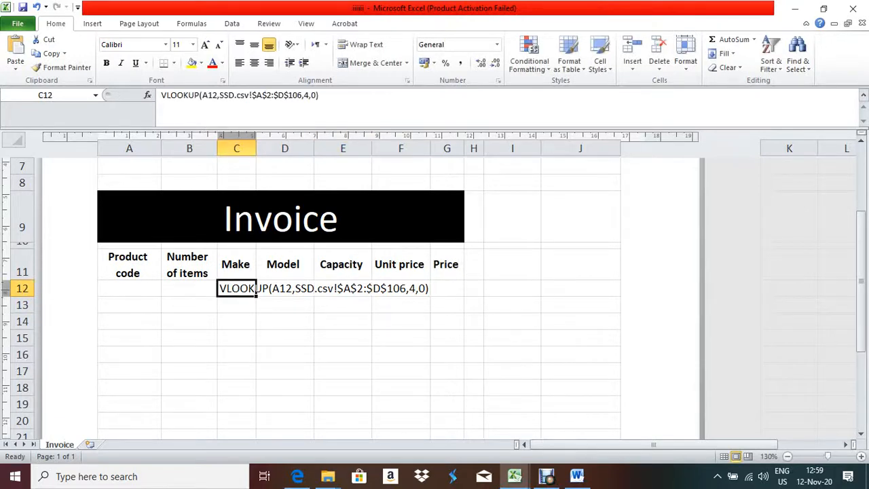
left_click(161, 95)
type("=")
key("Return")
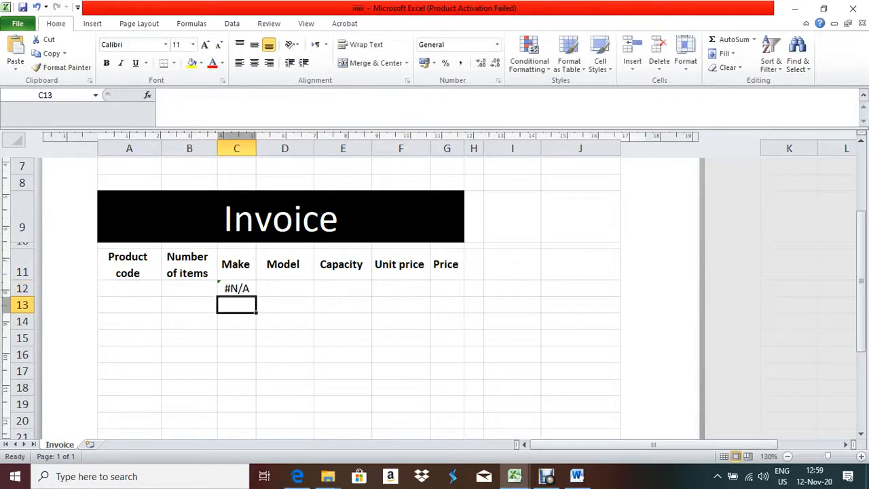
left_click(236, 288)
Enter product code SSD10 in A12 so C12 returns Sandisc
left_click(129, 288)
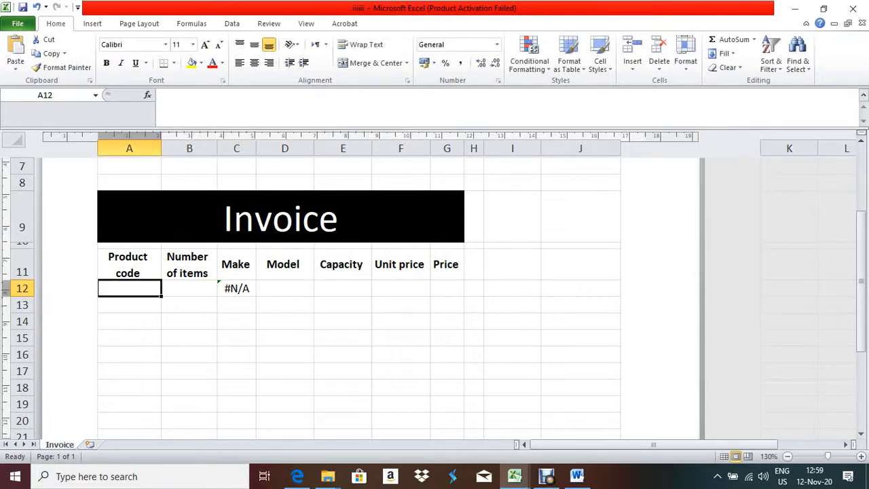
type("SSD10")
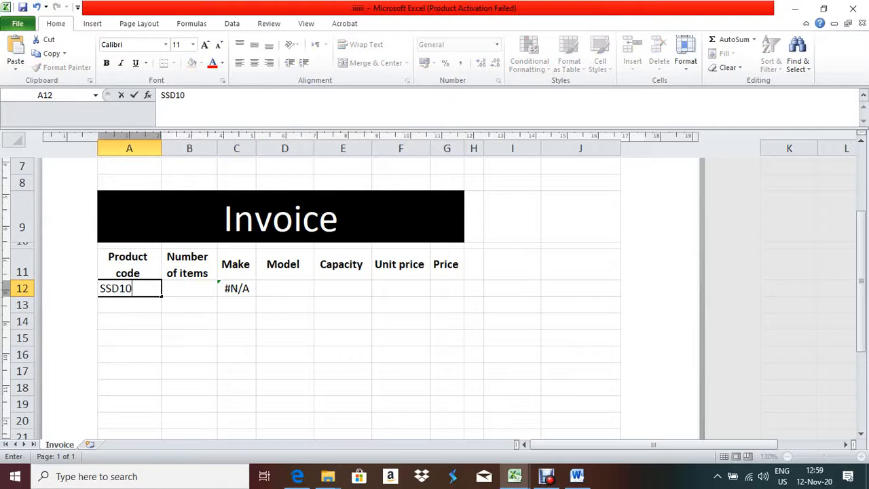
key("Return")
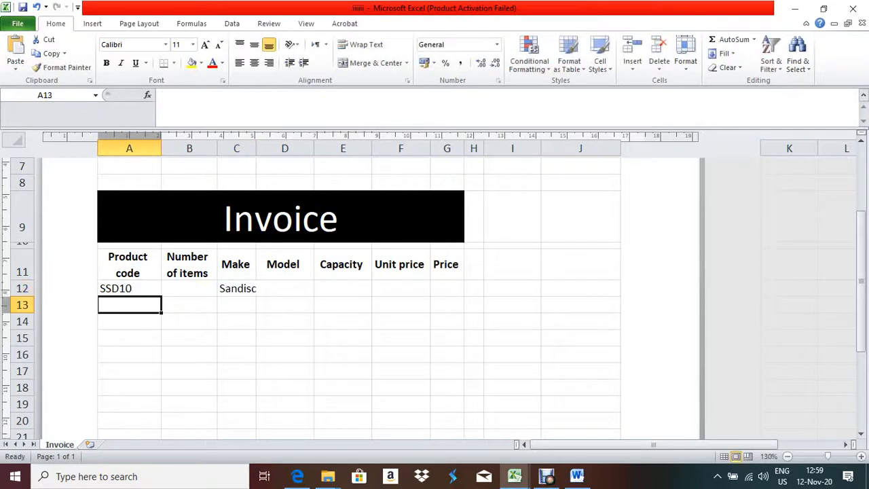
left_click(236, 288)
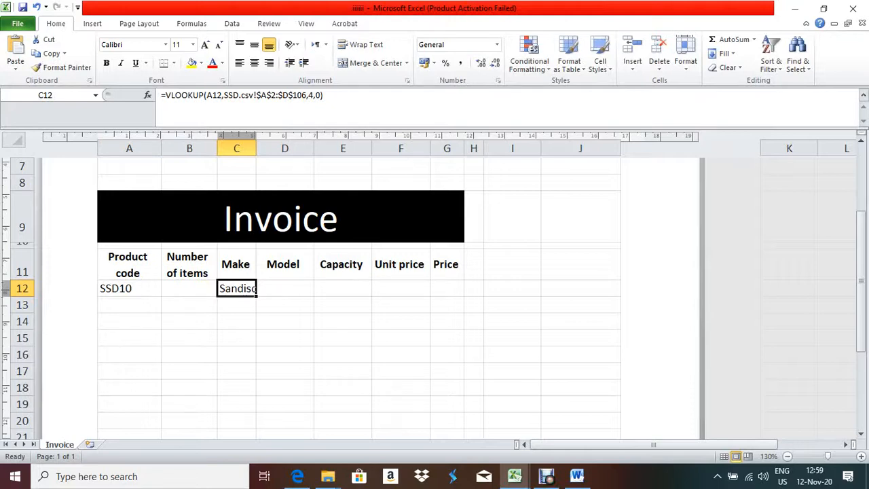
Clear A12's product code to test the Make lookup, then undo to restore it
left_click(129, 288)
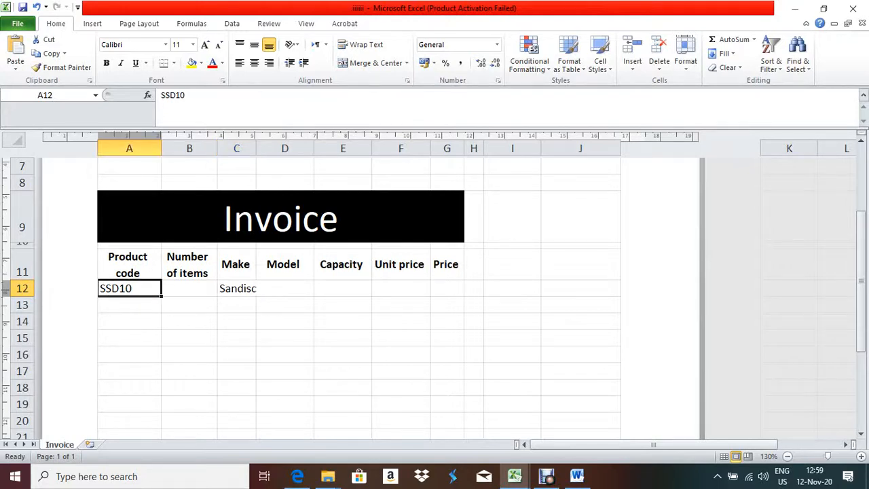
key("Delete")
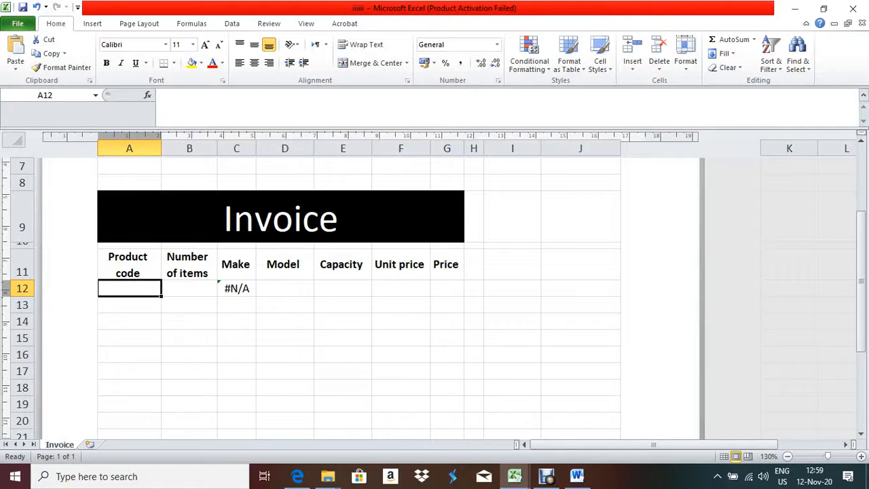
key("ctrl+z")
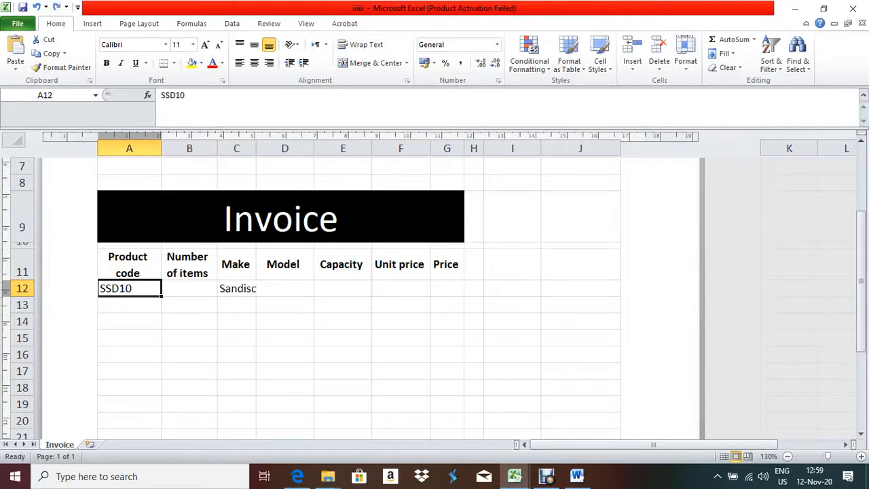
Wrap C12's VLOOKUP in IF(A12<>"",…,"") so it stays blank without a product code
left_click(236, 288)
double_click(237, 288)
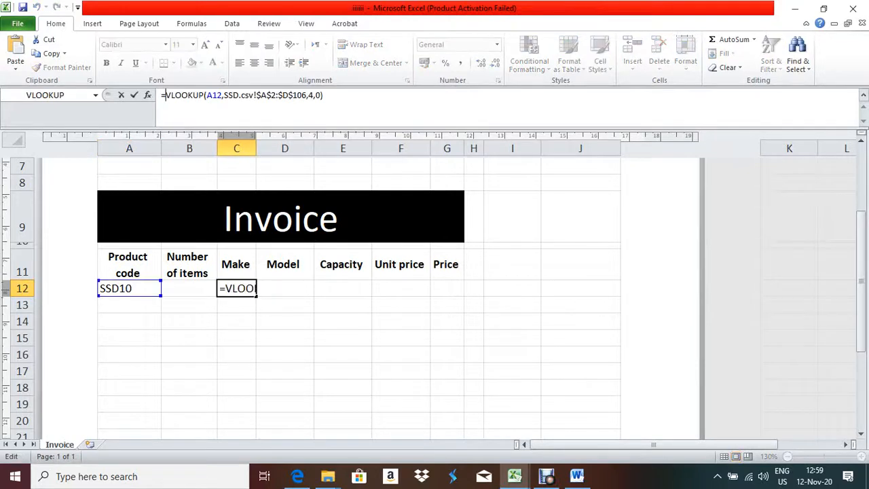
left_click(165, 96)
type("IF(")
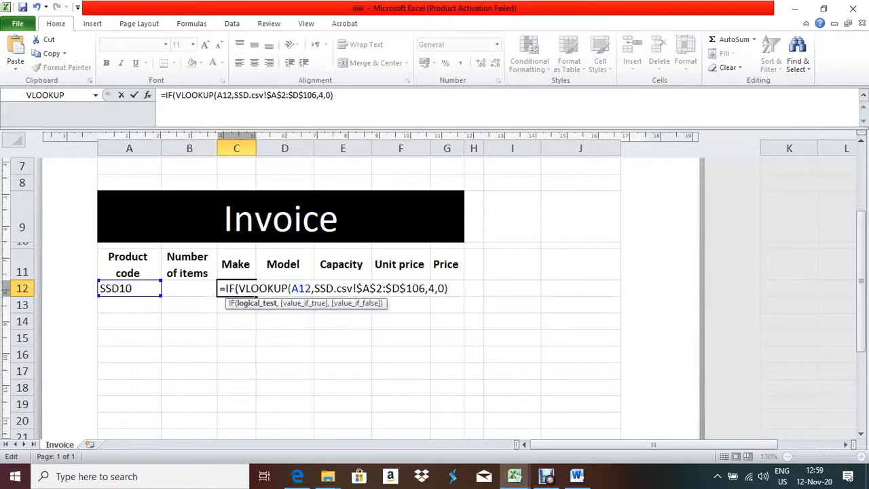
type("A12")
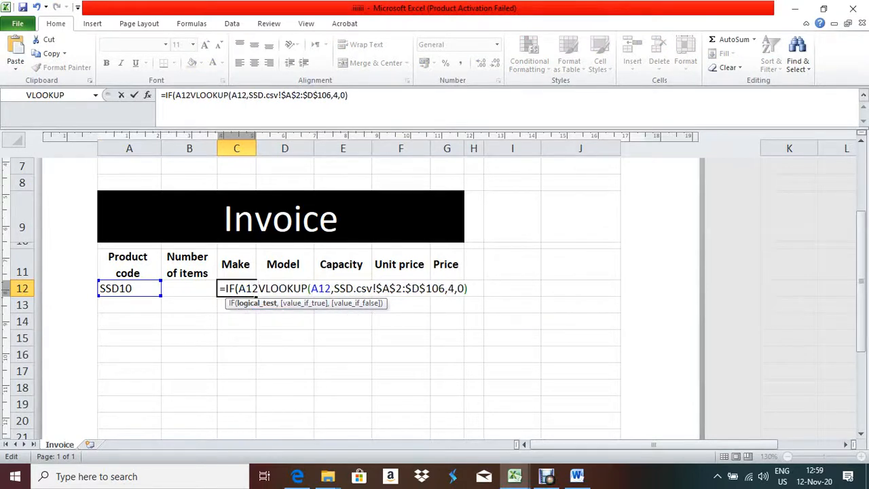
type("<>")
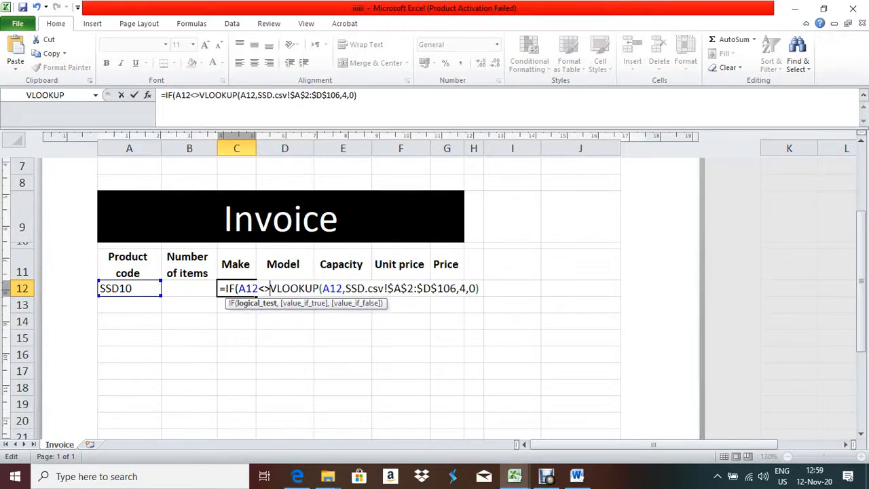
type("\"\"")
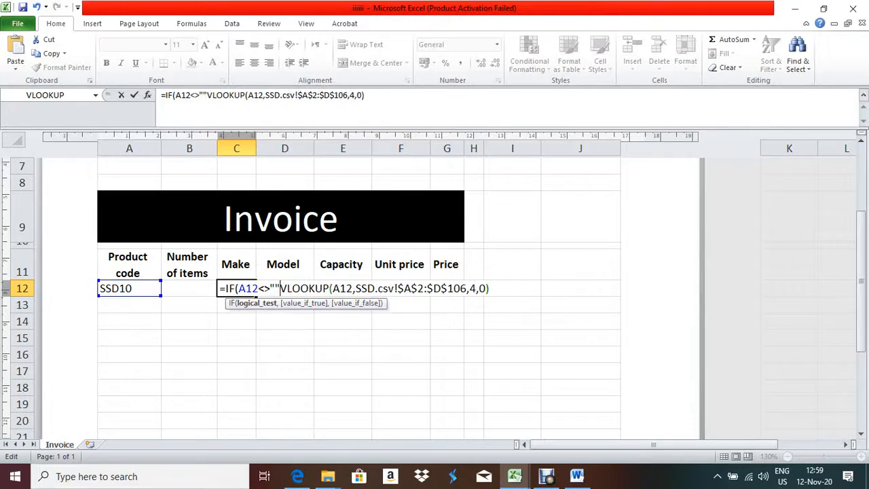
type(",")
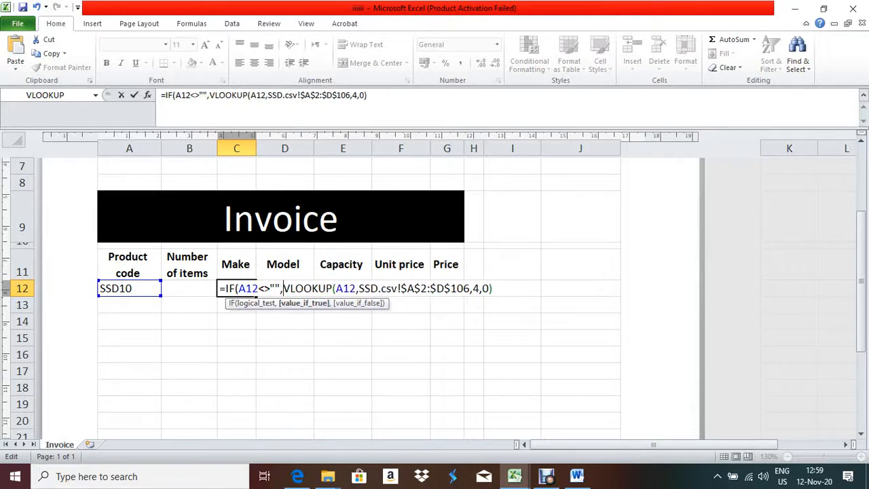
key("End")
type(",\"\"")
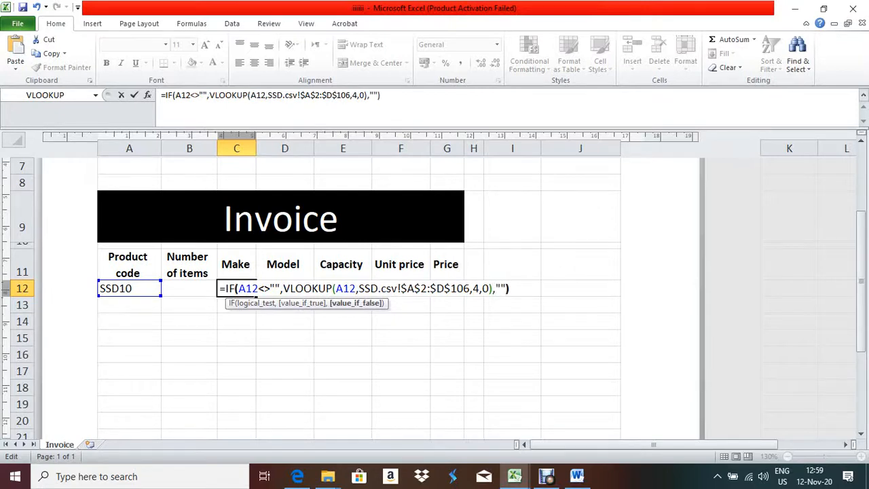
type(")")
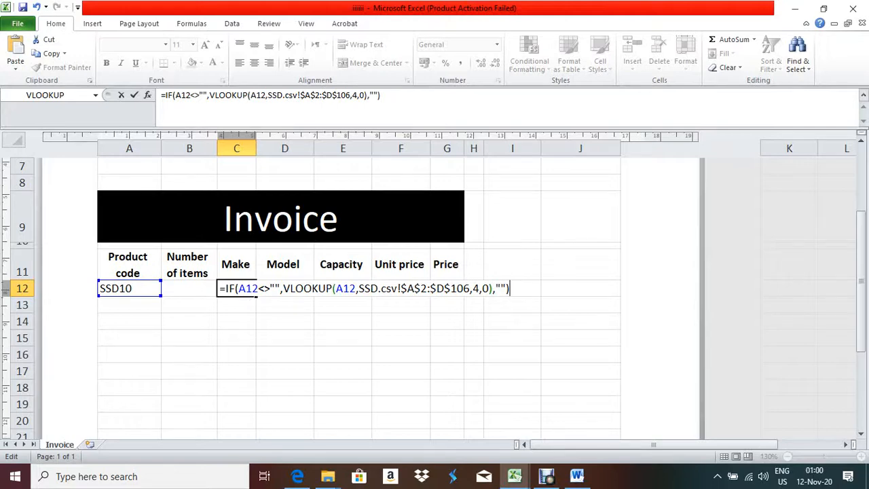
key("Return")
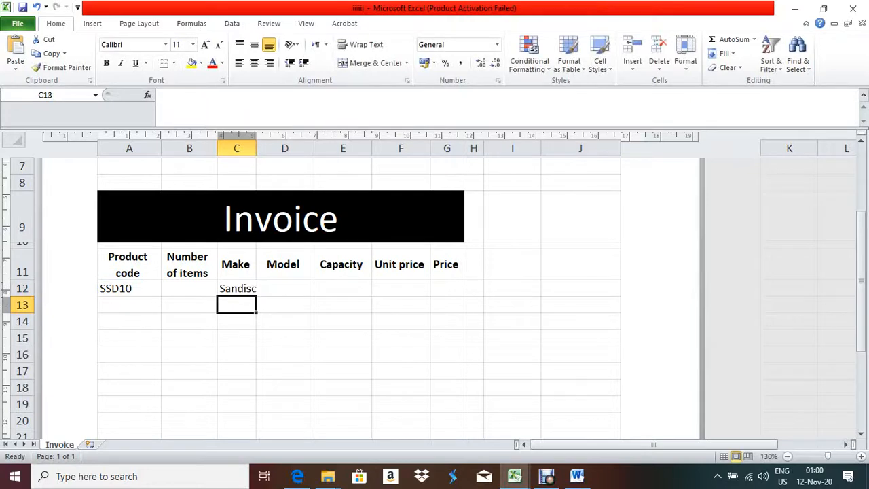
Review the task instructions PDF, then return to the invoice and select D12
left_click(236, 289)
left_click(297, 476)
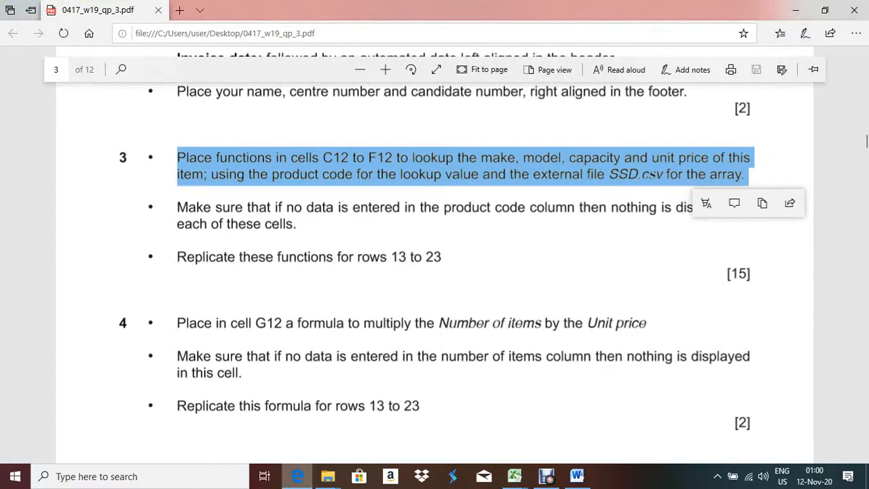
key("alt+Tab")
left_click(285, 289)
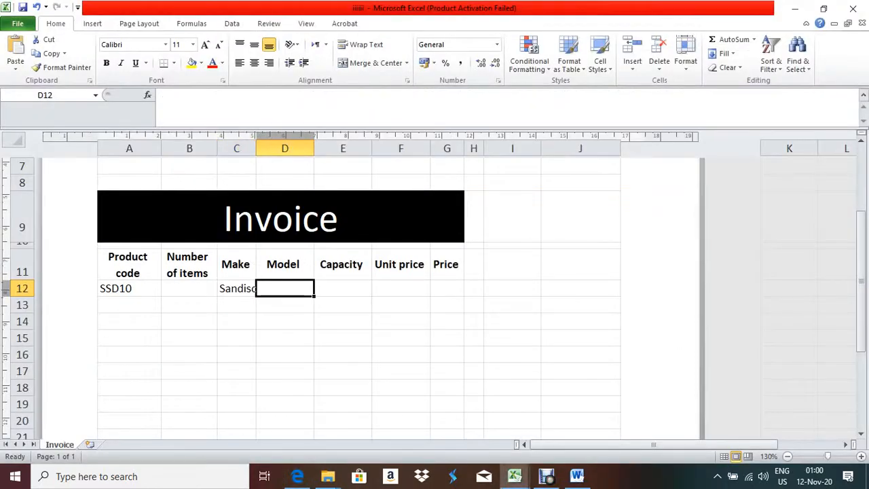
Enter =IF(A12<>"",VLOOKUP(A12,SSD.csv A2:E106,5,0),"") in D12, returning Extreme Pro
type("=IF")
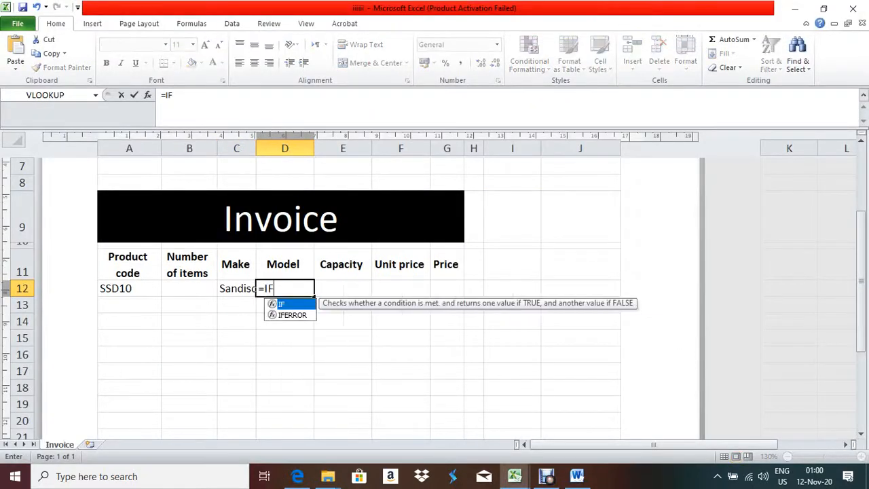
type("(A12")
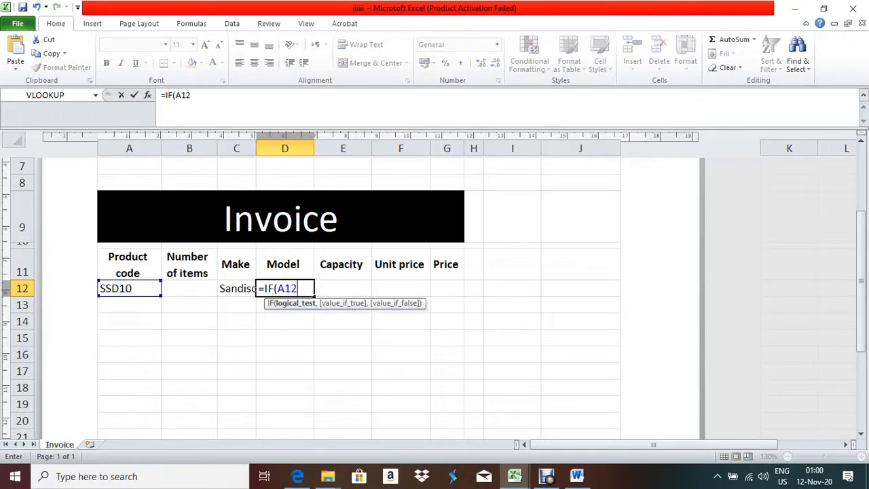
type("<>\"\",V")
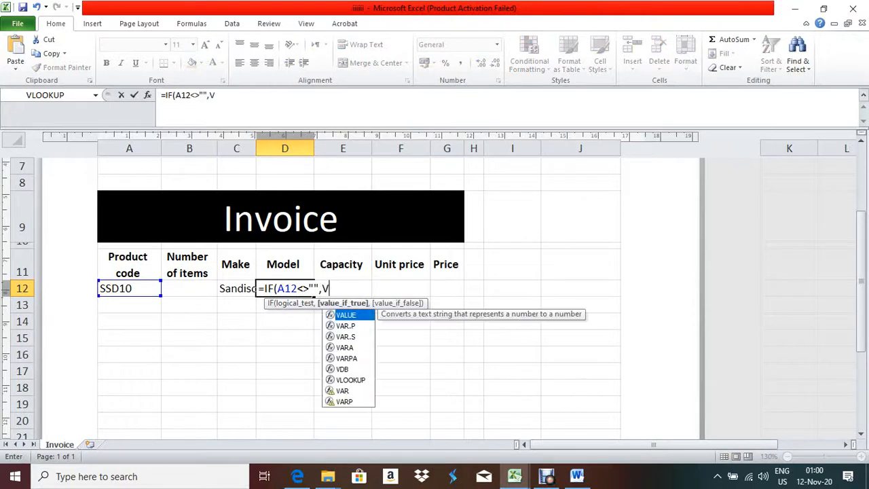
type("LOOKUP")
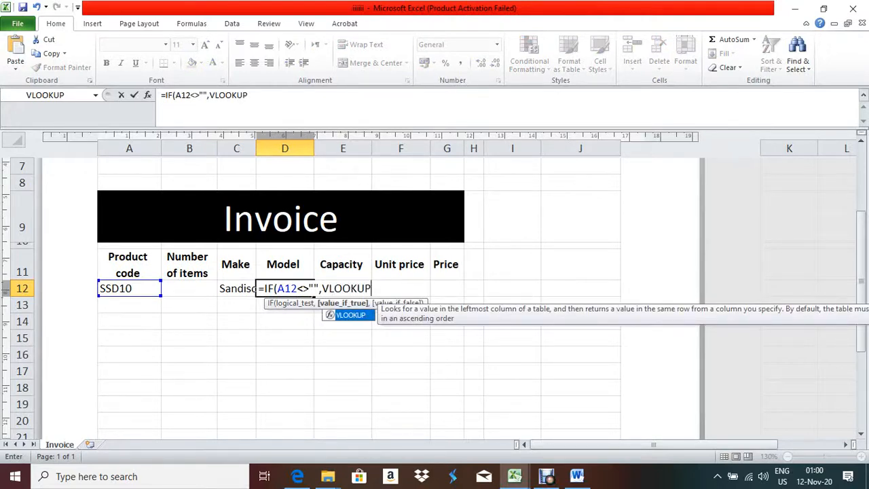
type("(")
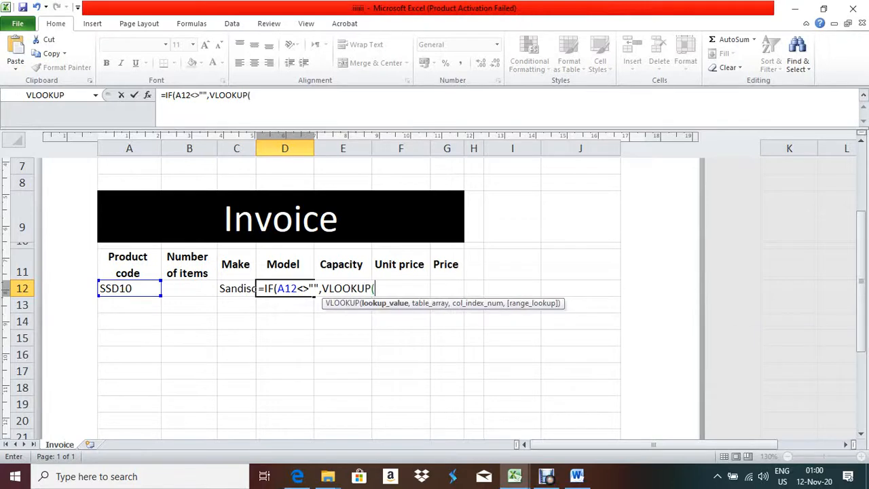
left_click(129, 288)
type(",")
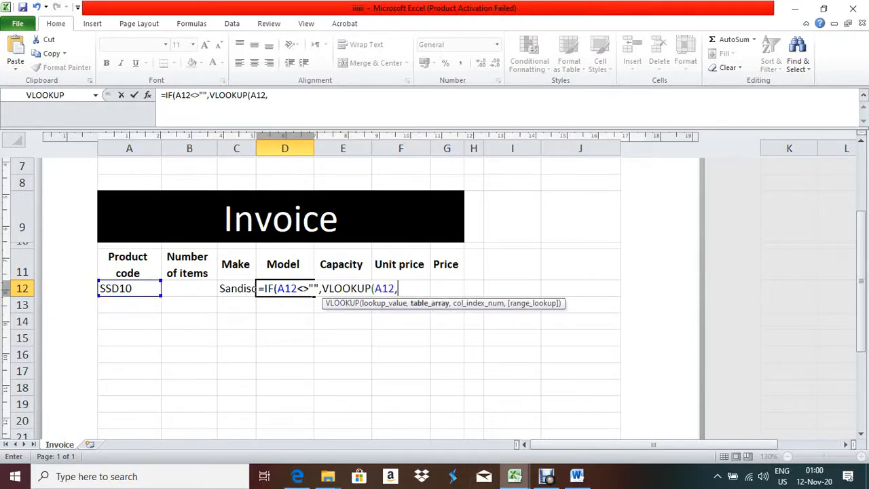
left_click(515, 476)
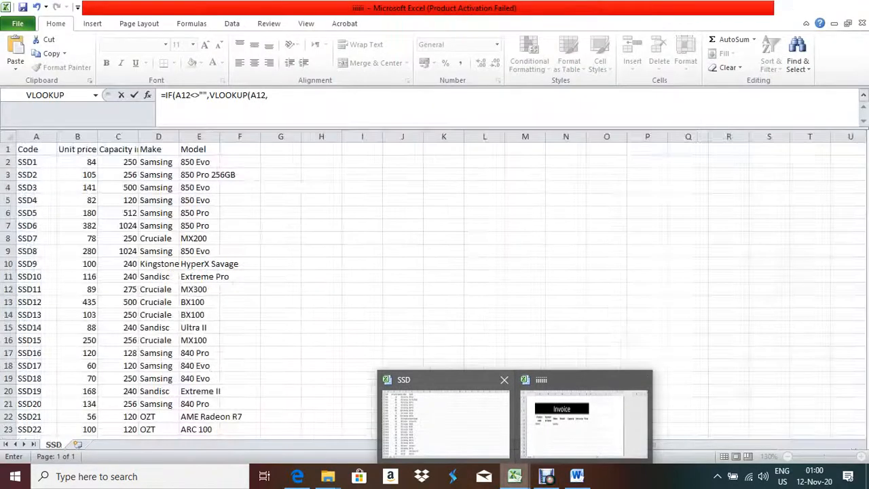
left_click(445, 421)
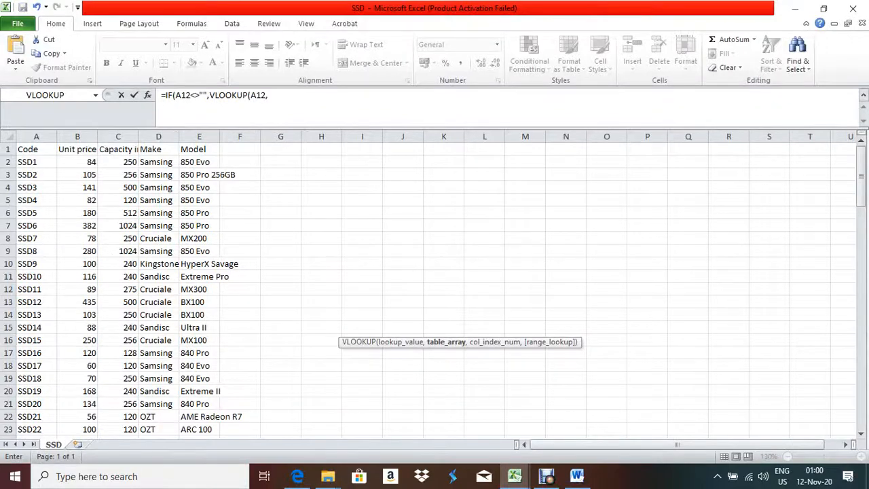
left_click_drag(27, 162, 218, 440)
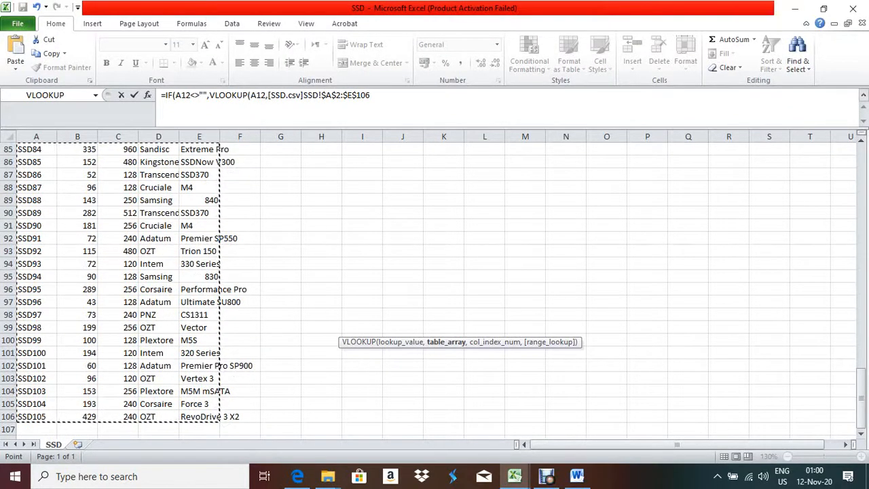
key("F2")
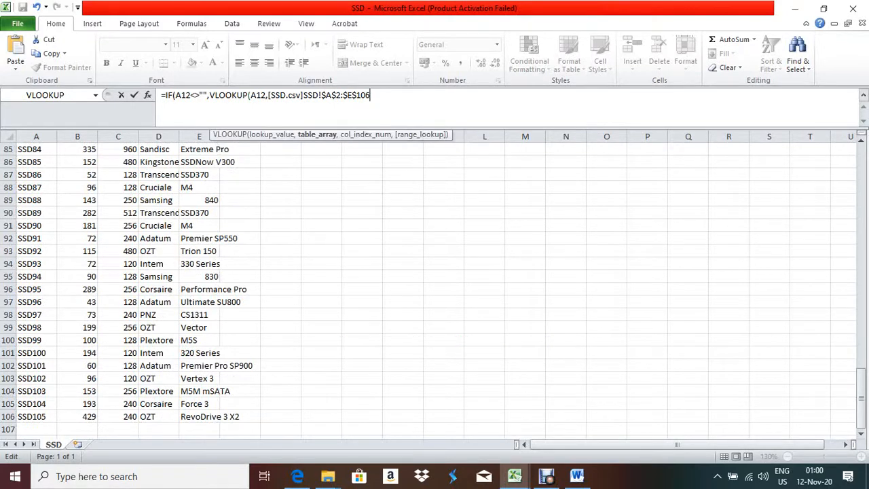
type(",0")
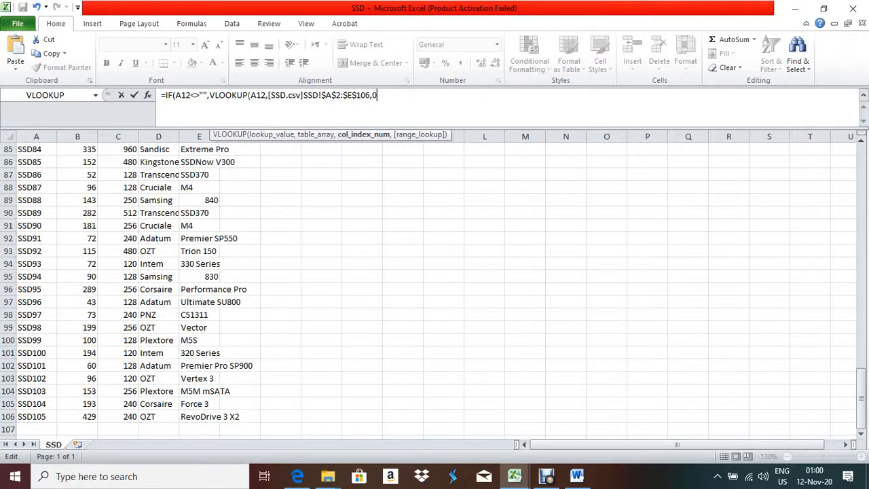
key("BackSpace")
type("5,")
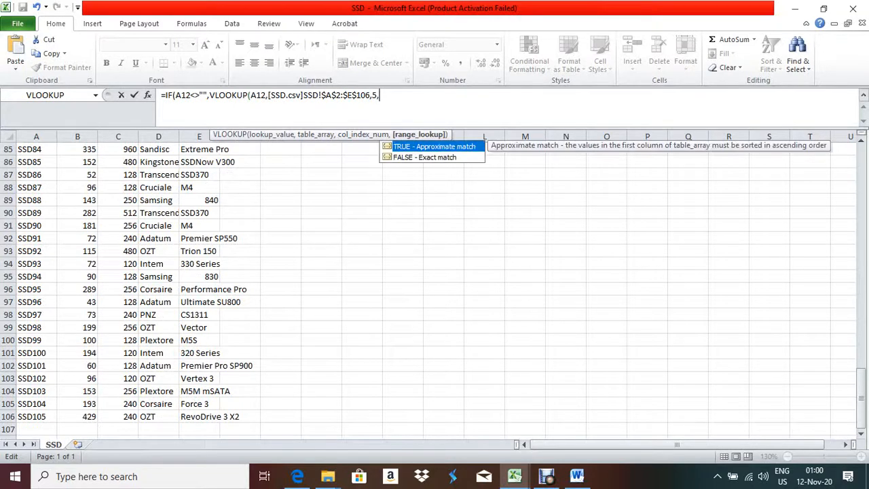
type("0)")
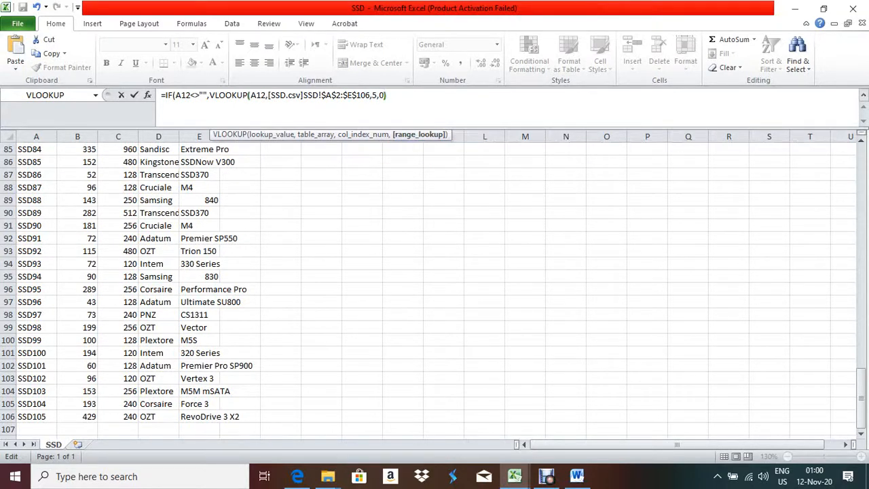
type(",\"\"")
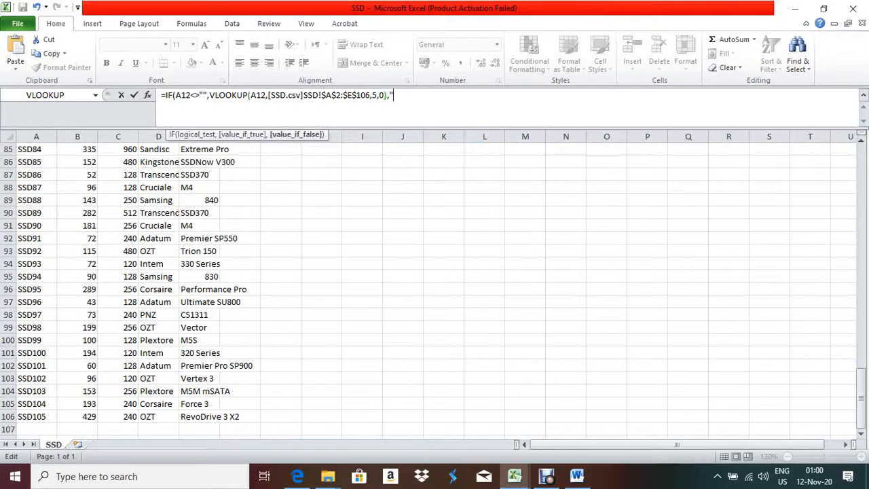
type(")")
key("Return")
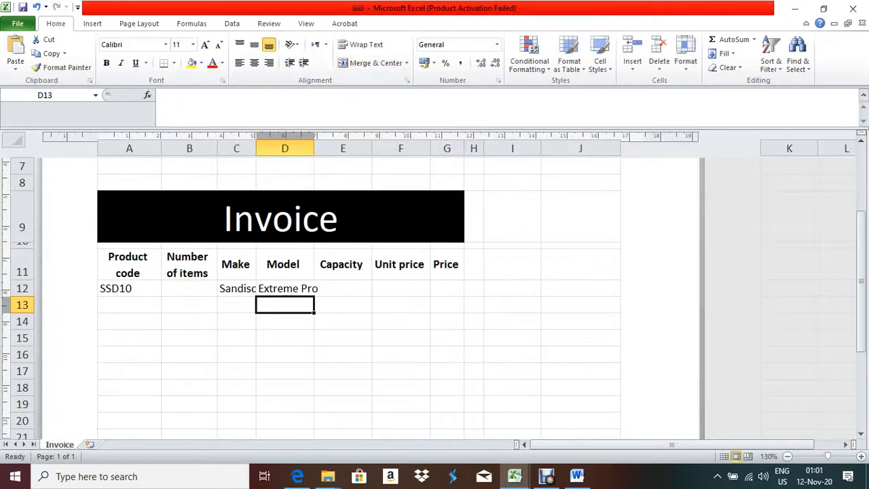
left_click(312, 289)
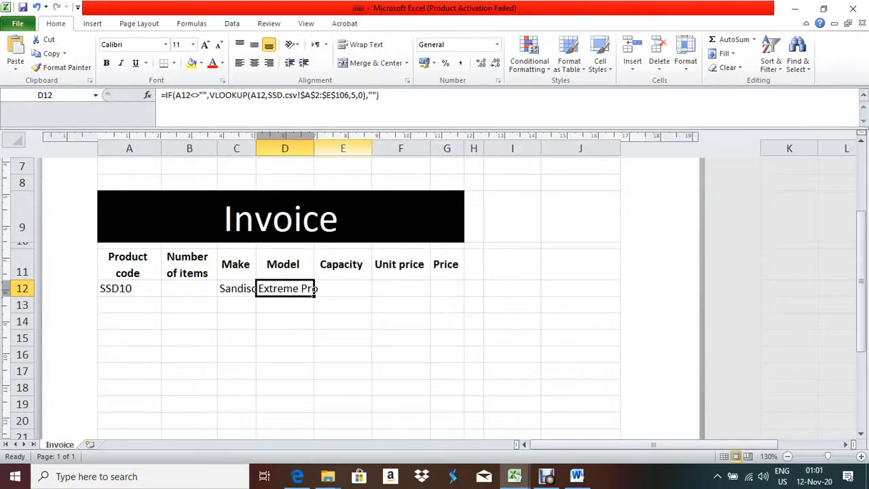
Widen column D so Extreme Pro fits, then check the SSD10 row in SSD.csv
left_click_drag(314, 148, 333, 148)
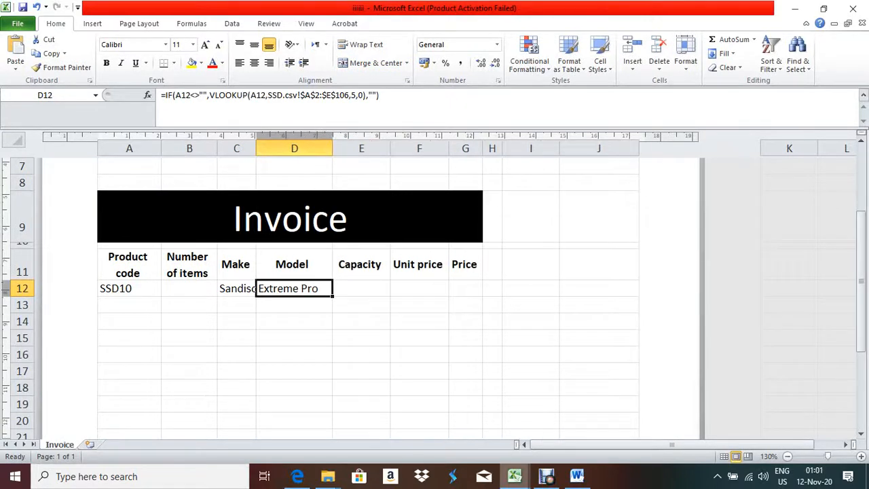
left_click(515, 476)
left_click(444, 418)
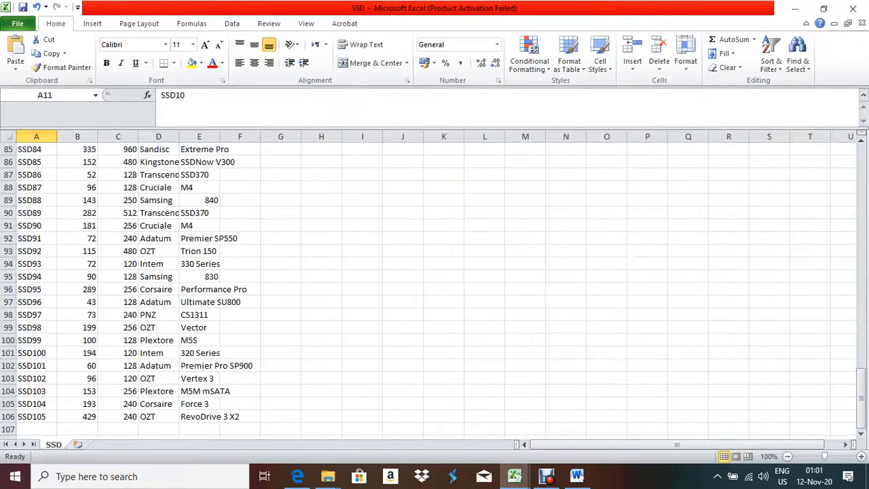
scroll(434, 286, "up", 19)
scroll(435, 286, "up", 9)
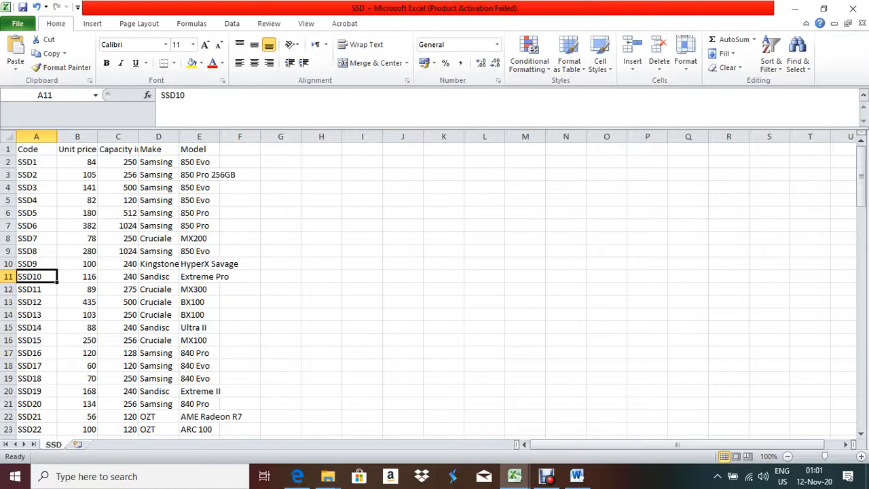
key("ctrl+Right")
key("ctrl+Left")
Return to the invoice, select E12, and review the lookup instructions in the PDF
mouse_move(514, 476)
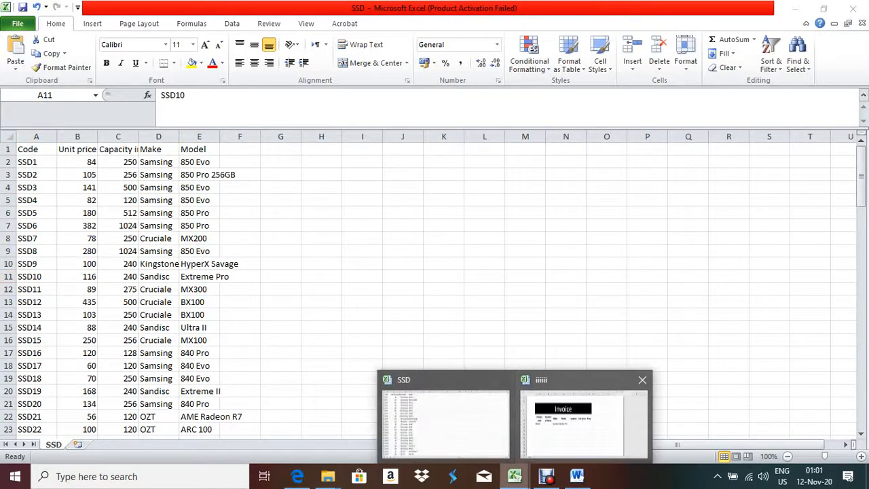
left_click(582, 421)
left_click(361, 288)
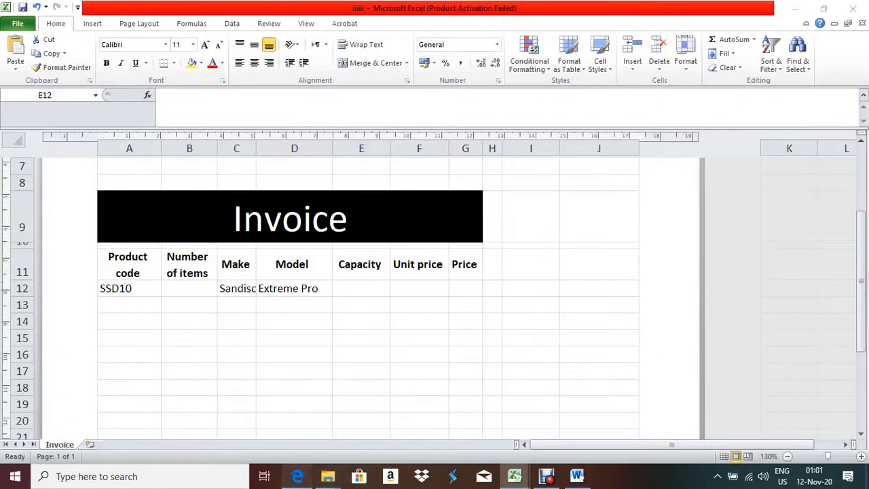
left_click(298, 476)
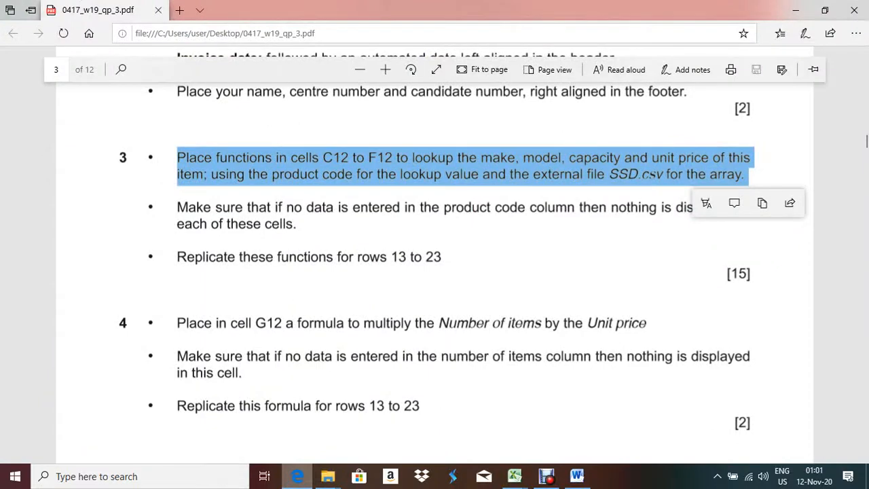
left_click(298, 476)
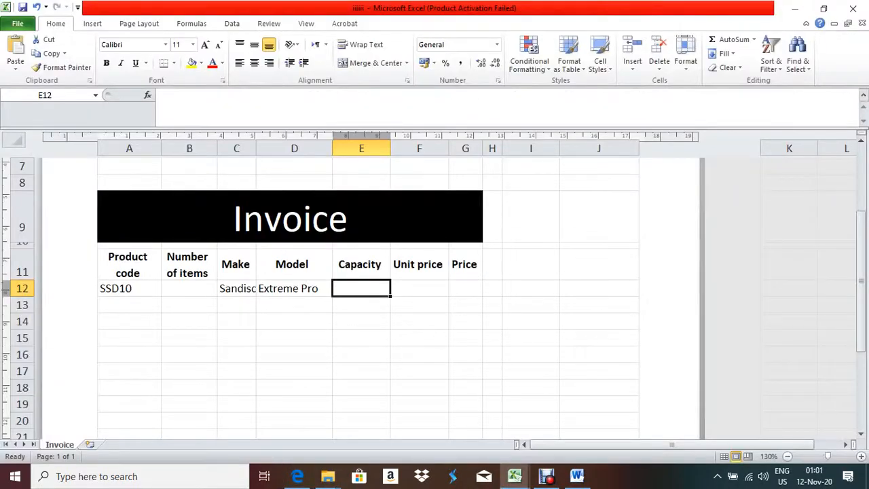
Enter =IF(A12<>"",VLOOKUP(A12,SSD.csv A2:C106,3,0),"") in E12, showing capacity 240
type("=IF")
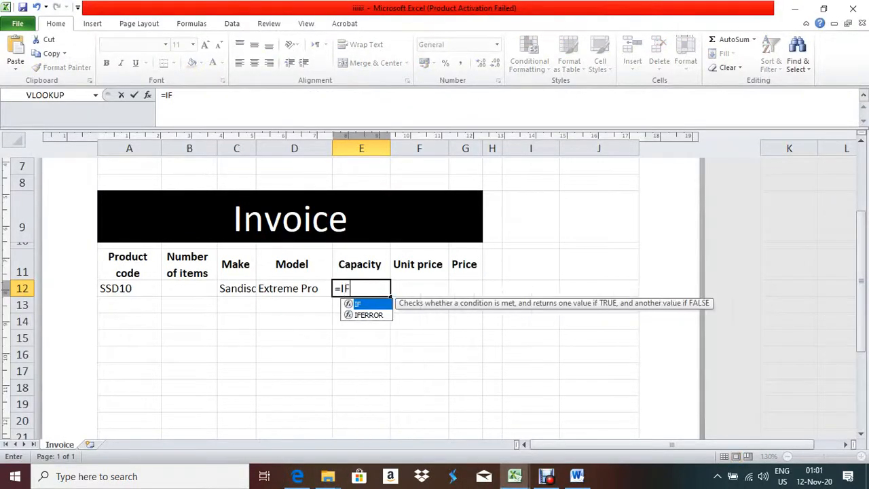
type("(A12")
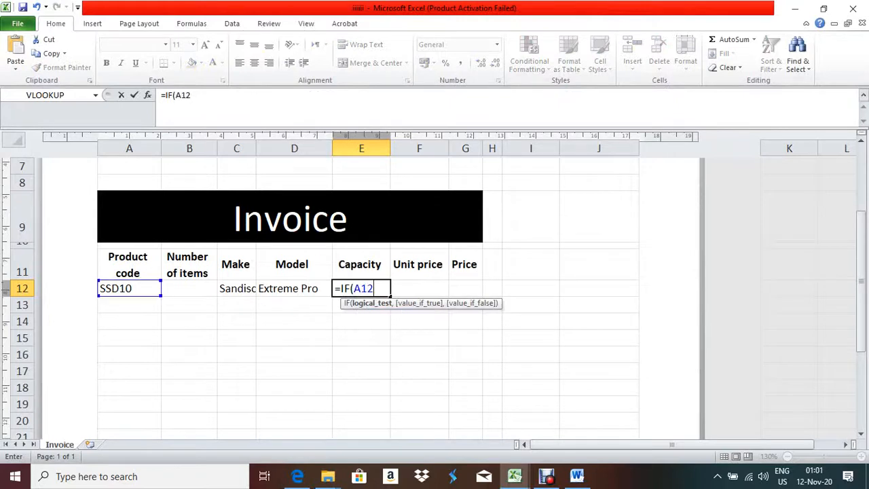
type("<>")
type("\"\",")
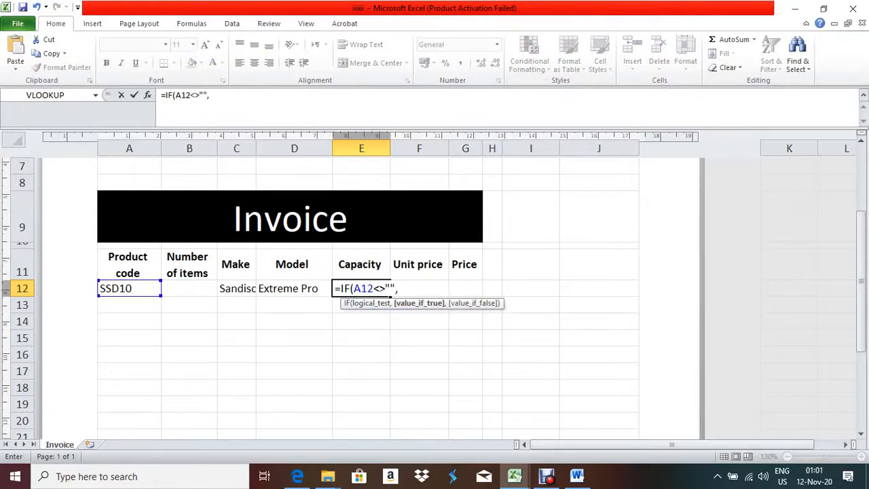
type("VLOOKU")
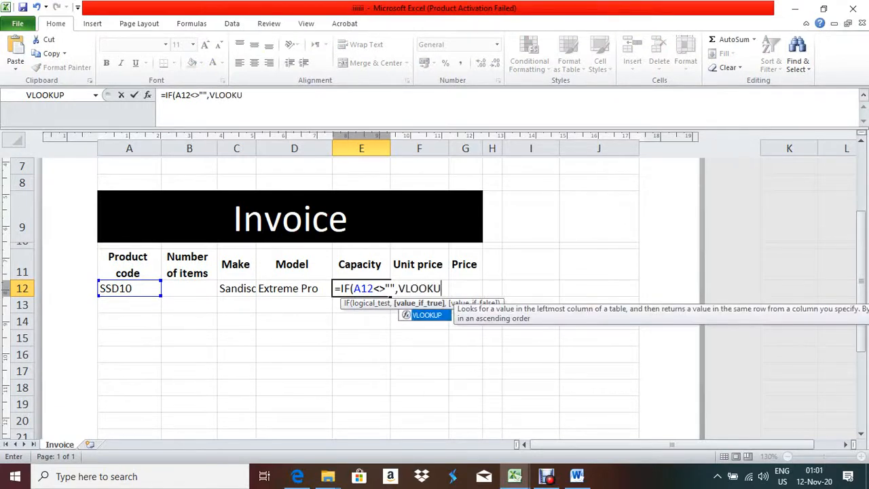
type("P(")
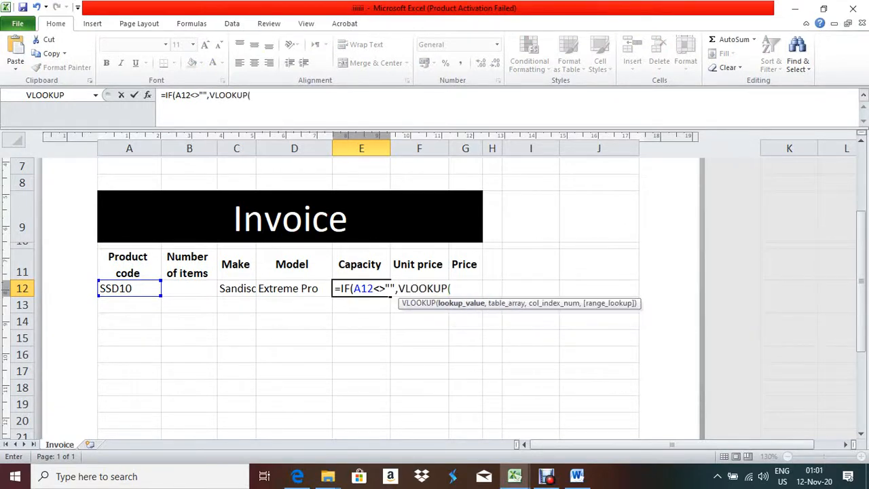
type("A12,")
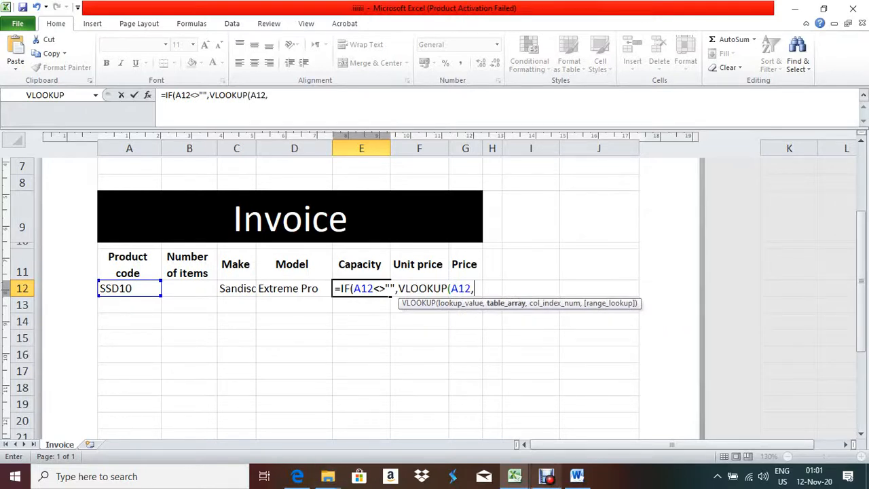
left_click(515, 476)
left_click(445, 418)
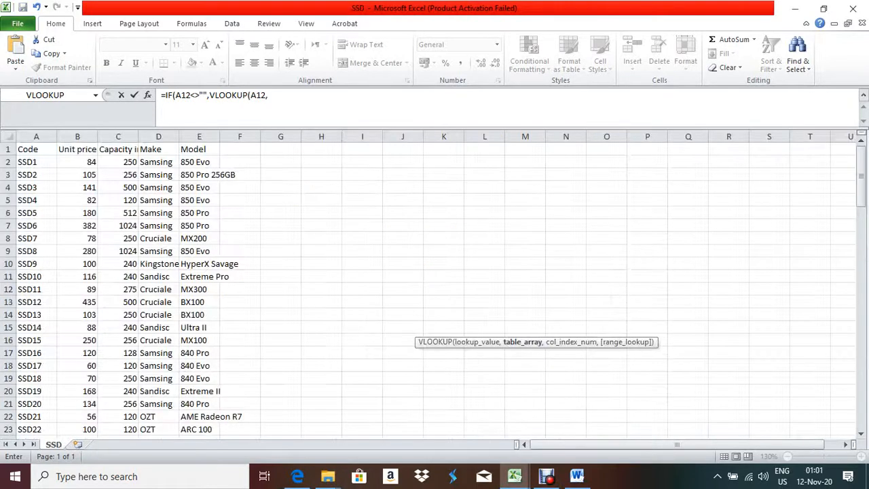
left_click_drag(27, 162, 139, 404)
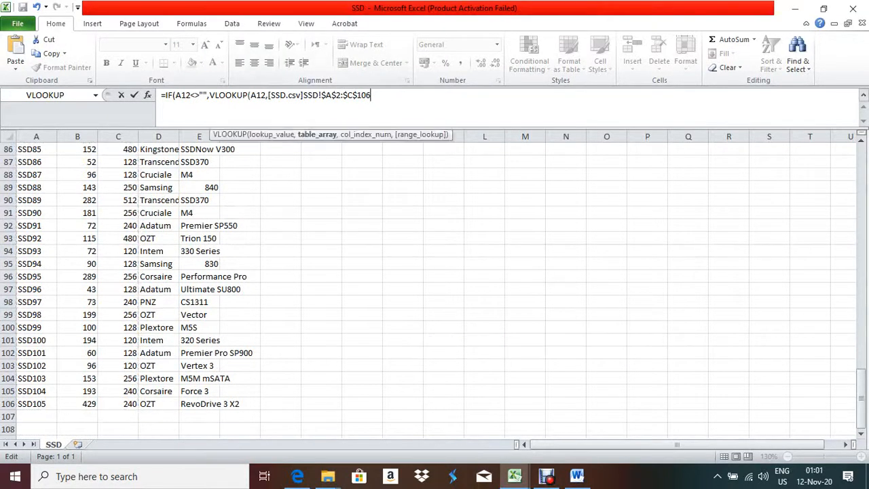
type(",3,0")
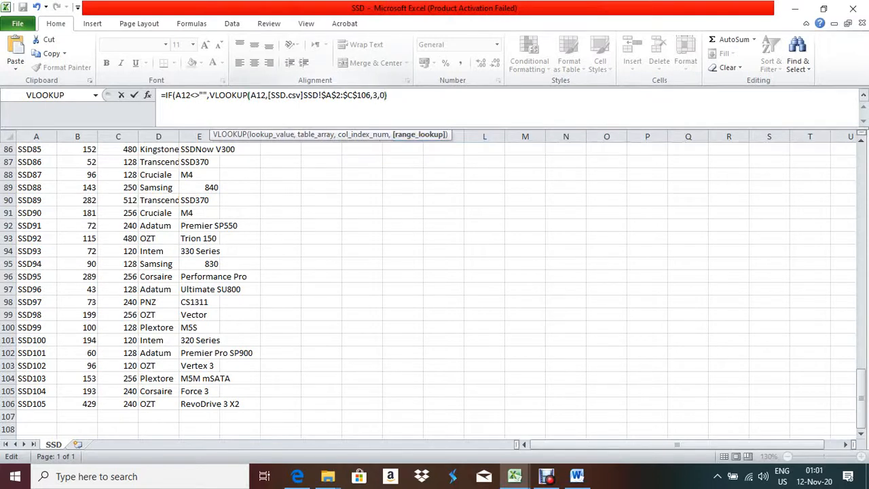
type("),\"")
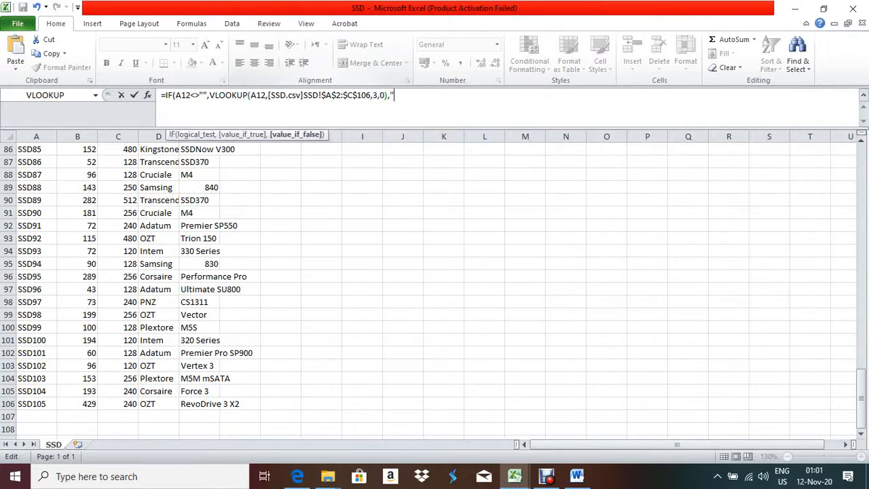
type("\")")
key("Return")
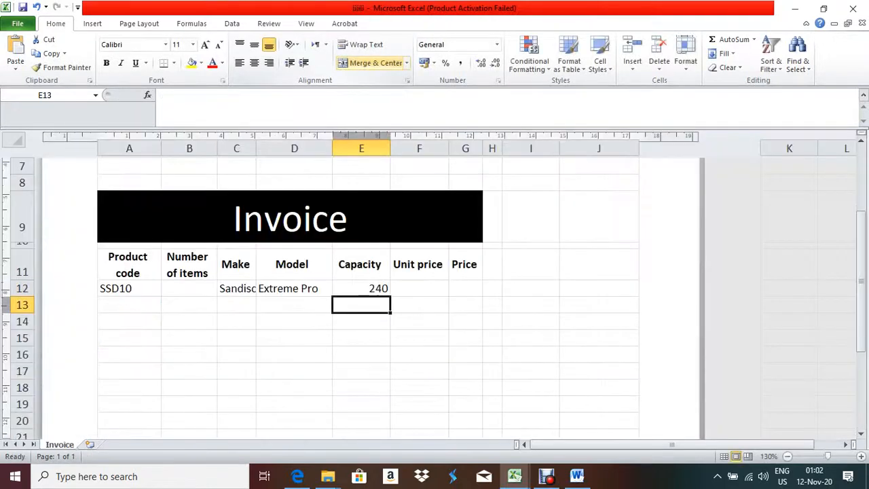
left_click(360, 288)
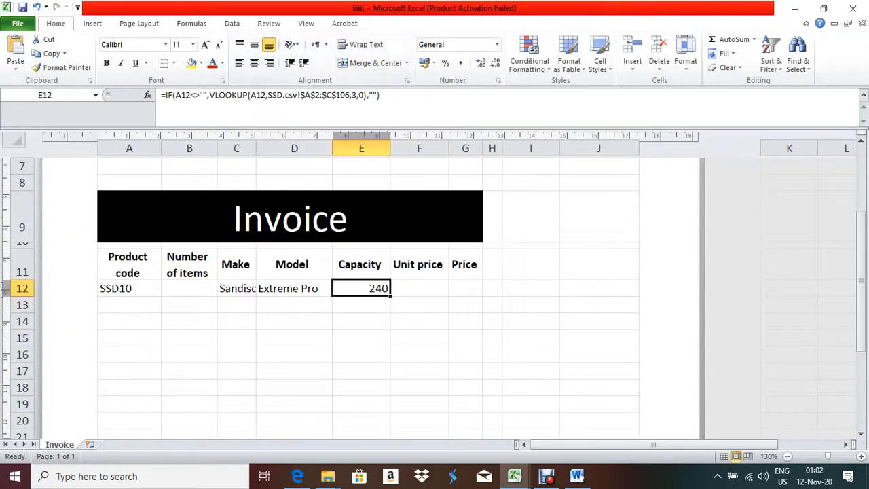
In F12, type =IF(A12<>"",VLOOKUP(A12, fixing a stray reference and extra < sign
left_click(419, 288)
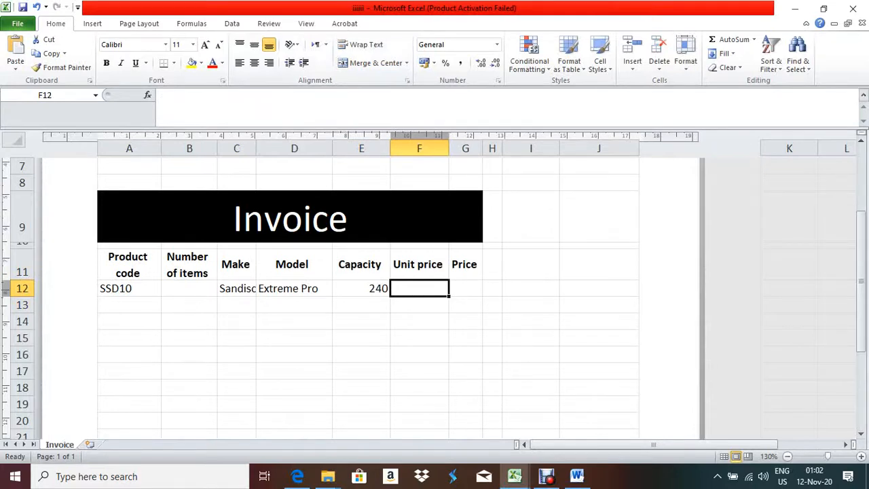
type("=")
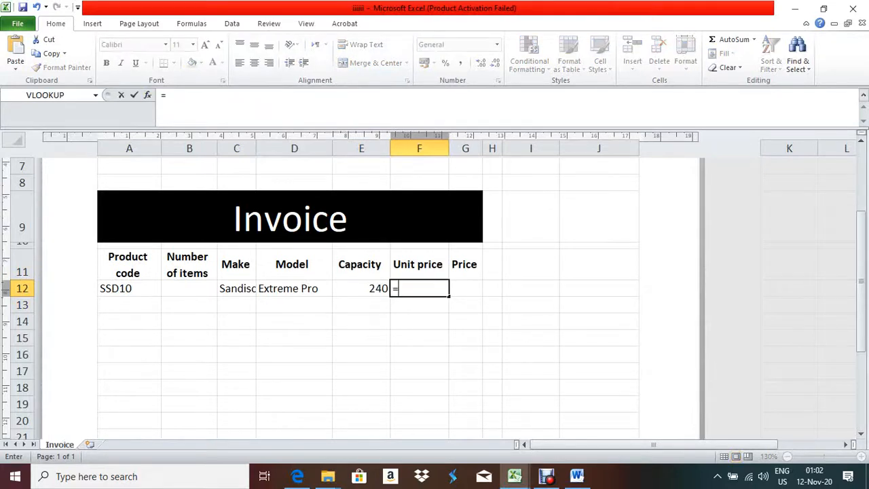
type("IF(")
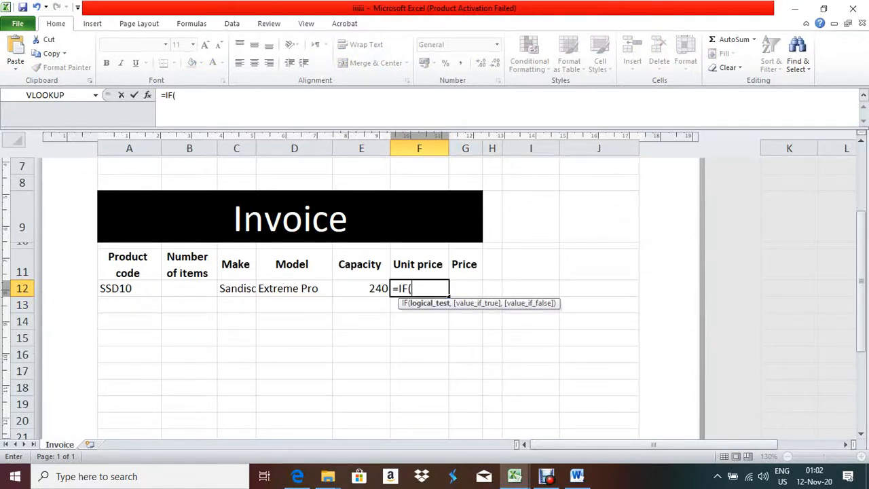
left_click(599, 322)
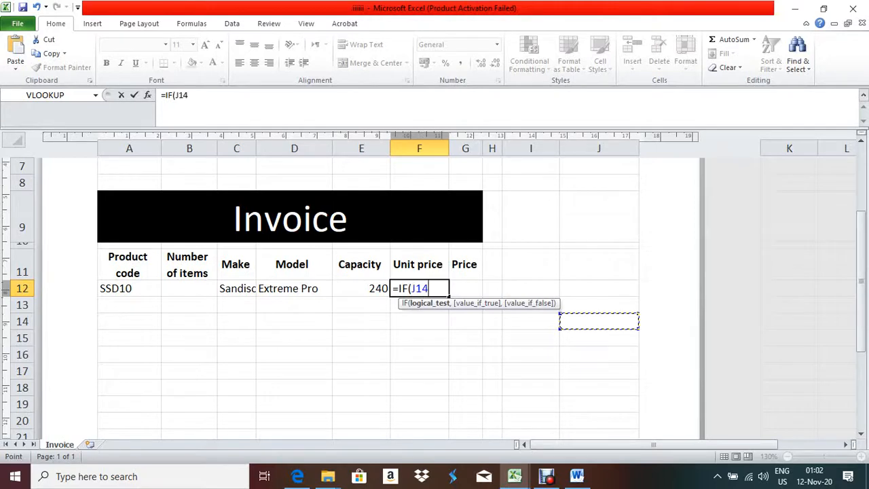
key("BackSpace")
key("BackSpace")
key("BackSpace")
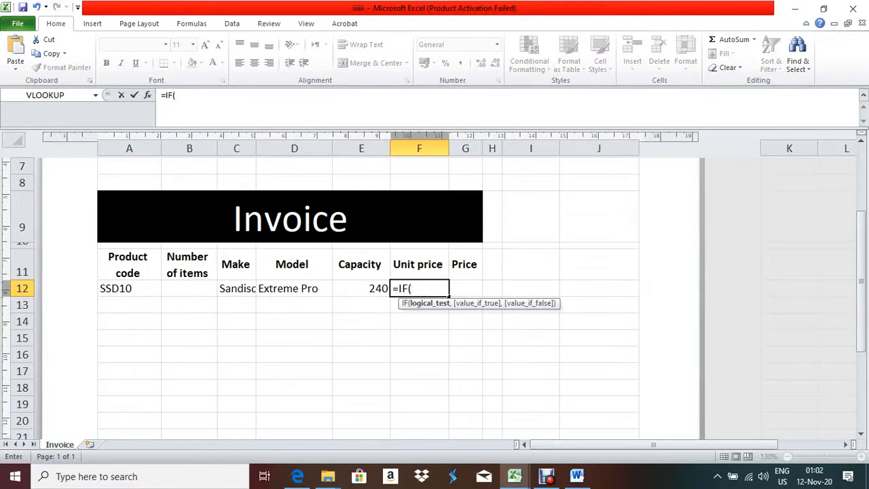
type("A12<<>")
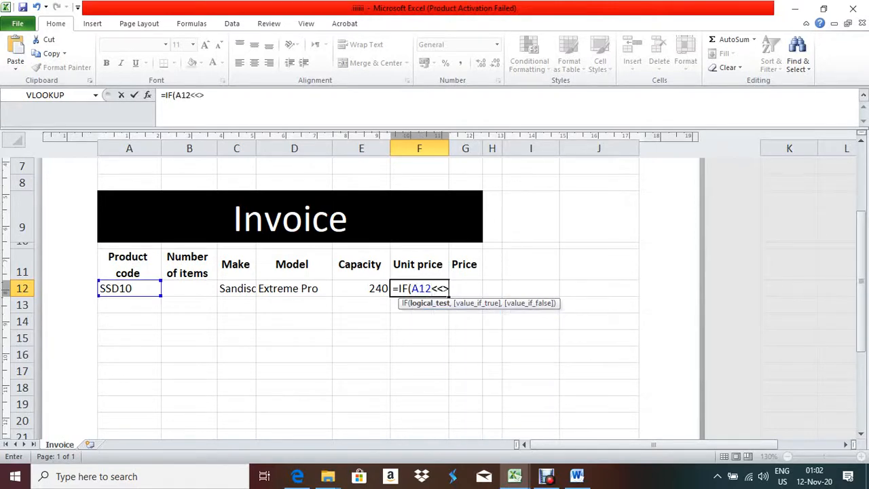
key("BackSpace")
key("BackSpace")
type(">\"\",")
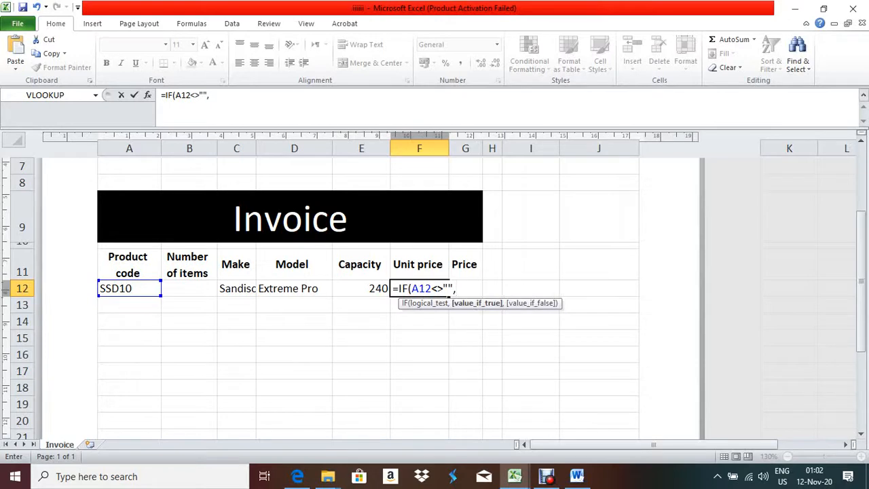
type("VLOOKUP")
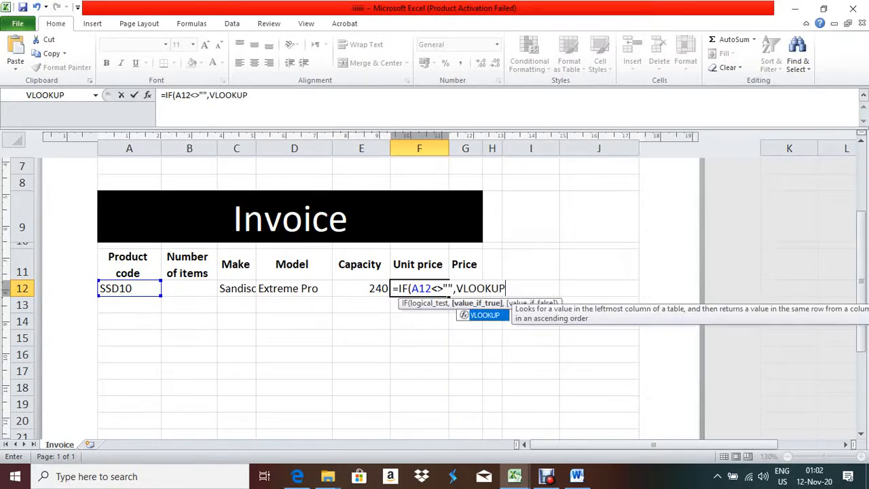
type("(")
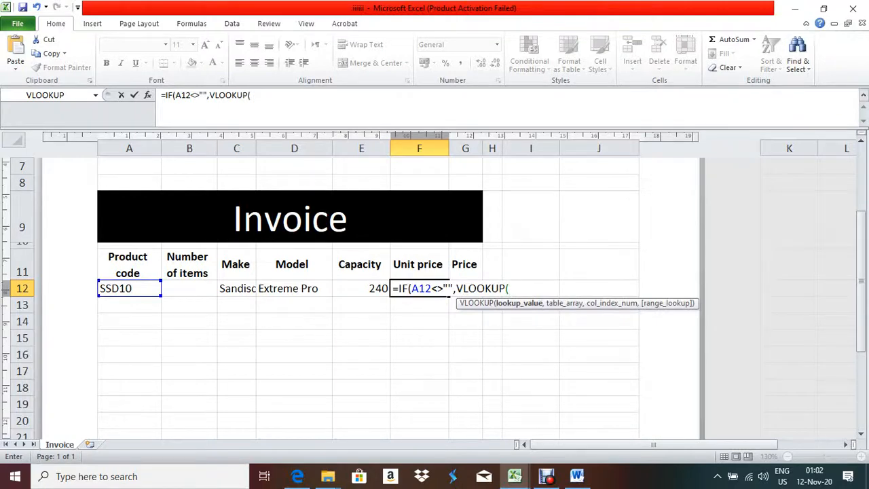
type("A12,")
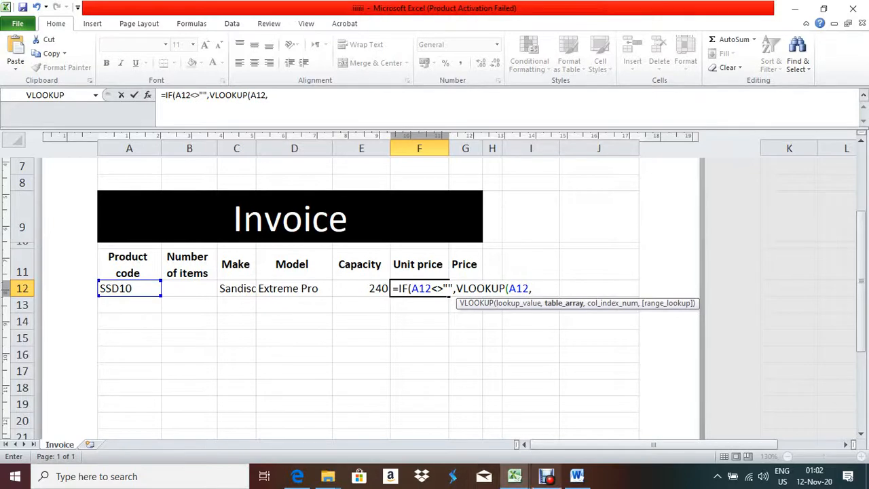
Use SSD.csv $A$2:$B$106 as the table with column 2, so F12 shows 116
mouse_move(514, 475)
left_click(441, 416)
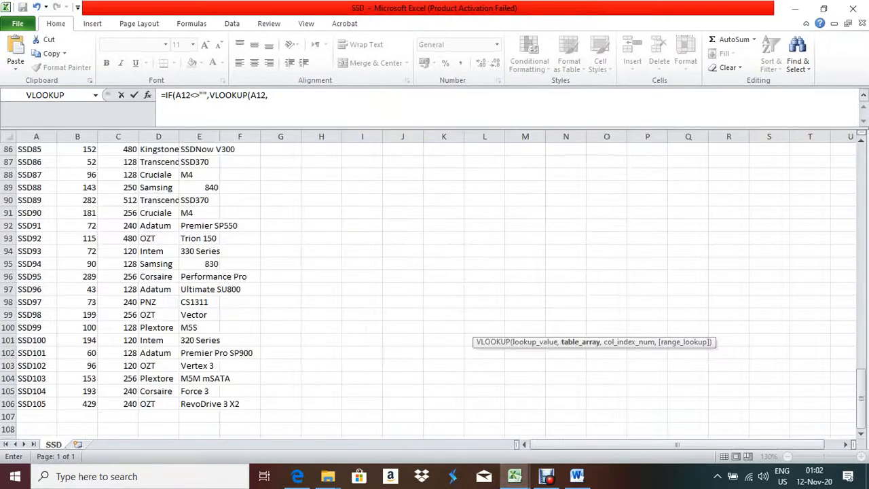
scroll(434, 285, "up", 20)
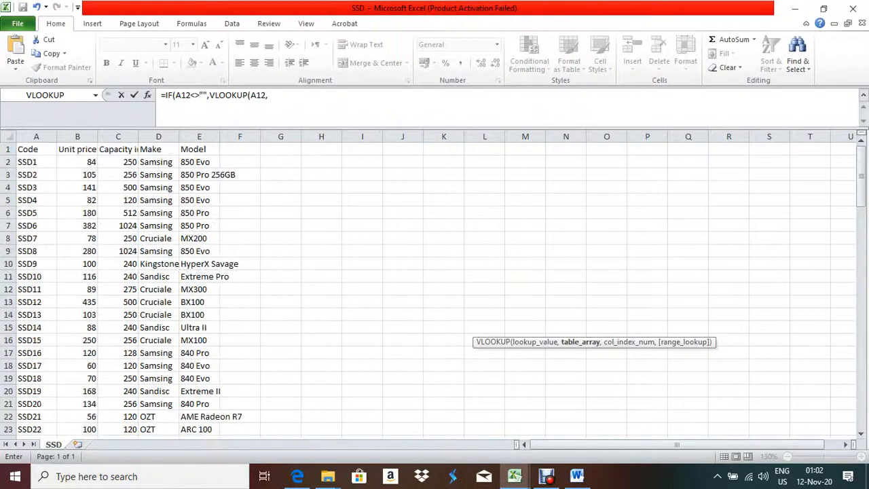
left_click_drag(31, 161, 100, 425)
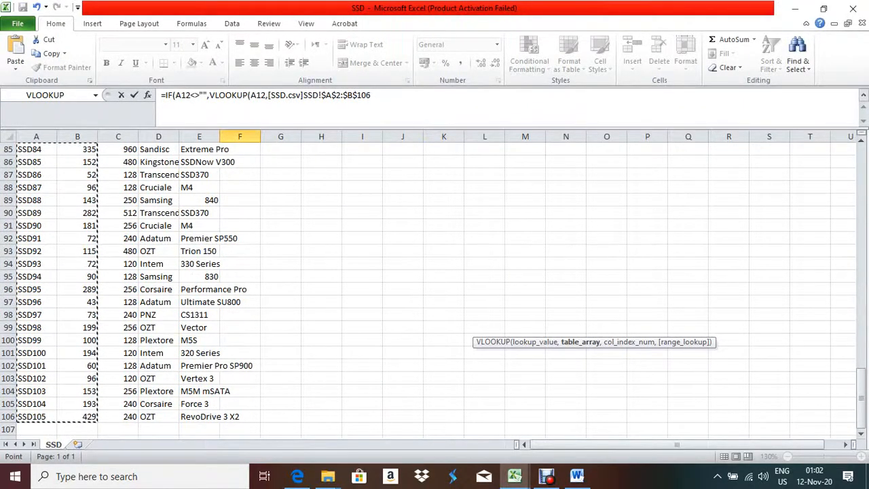
left_click(372, 95)
type(",")
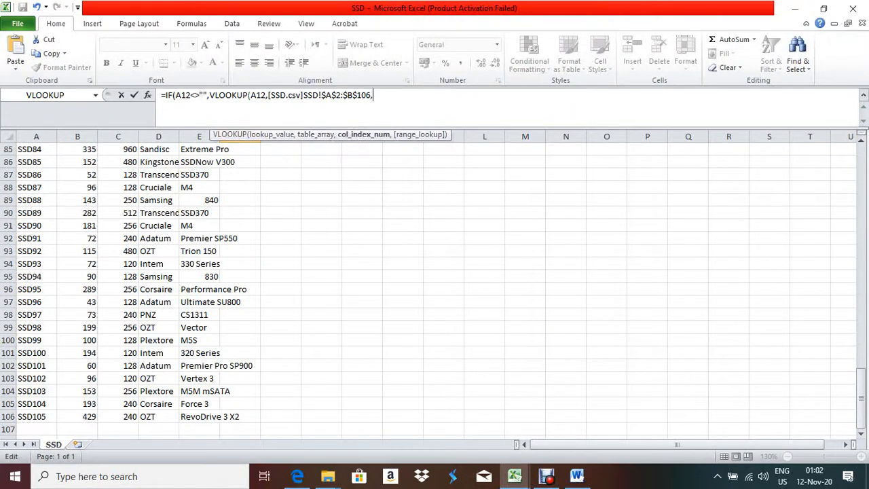
type("2,0")
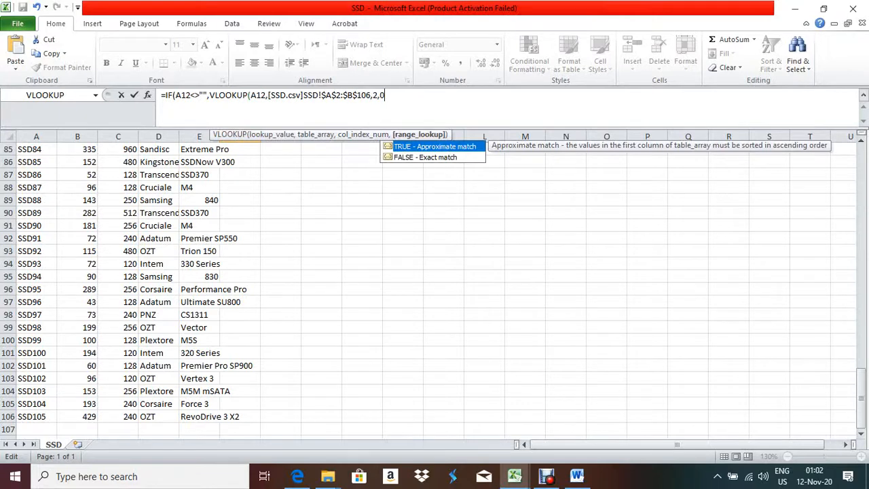
type("),")
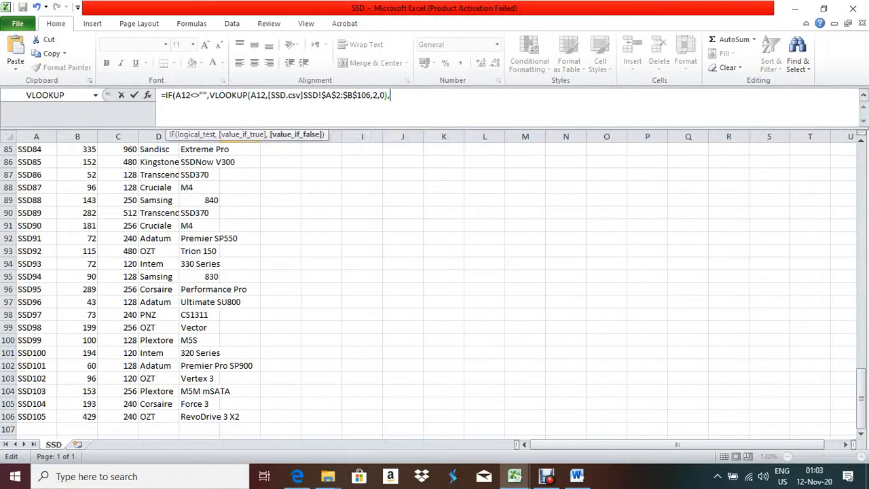
type("\"\")")
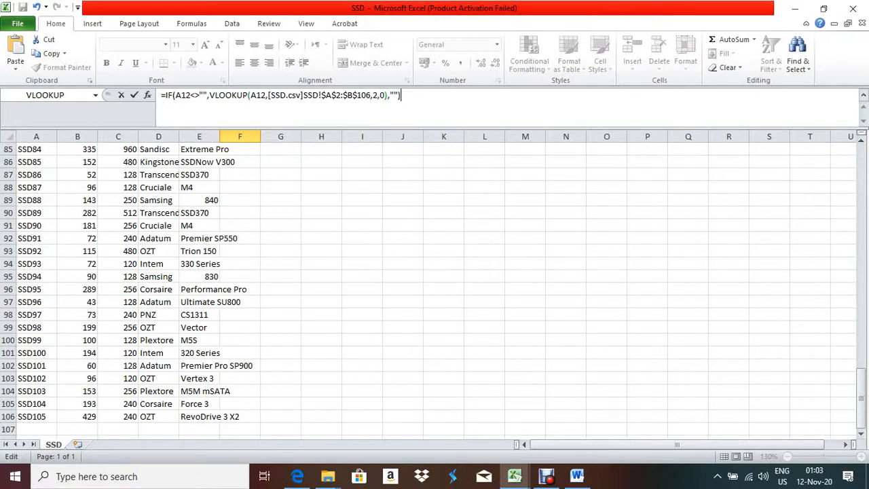
key("Return")
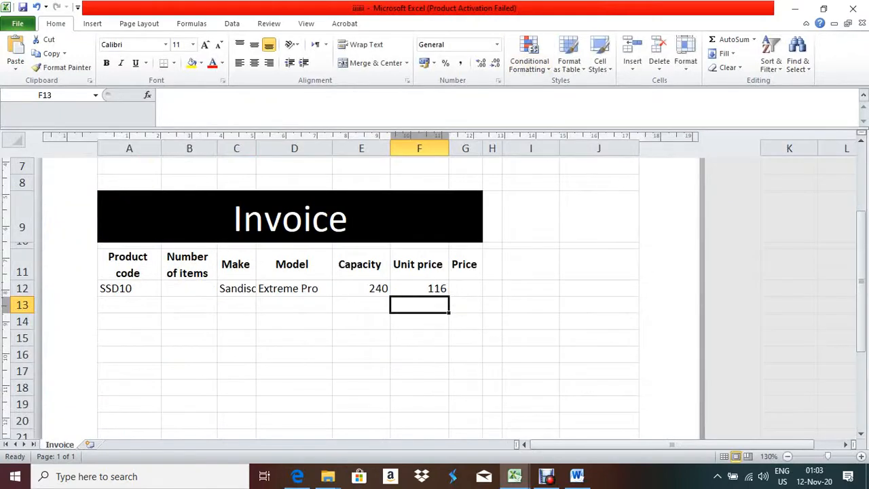
left_click(419, 288)
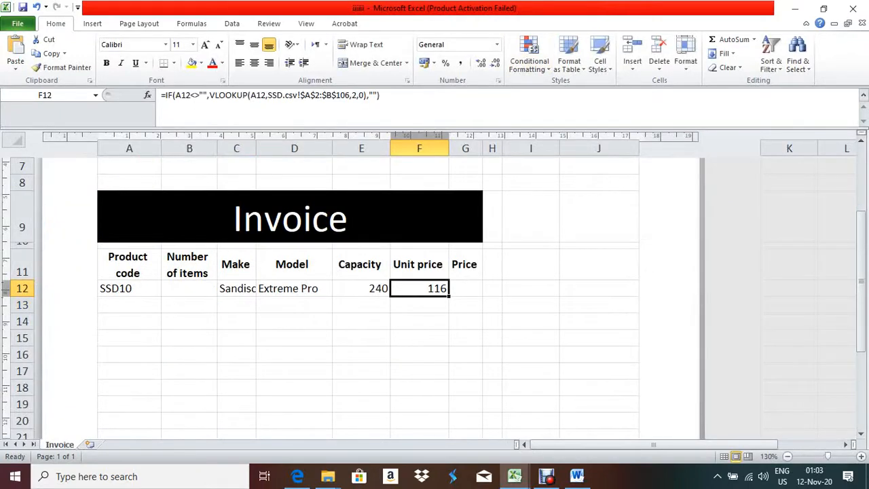
Fill the Make and Model lookups in C12 and D12 down to row 23
left_click(297, 476)
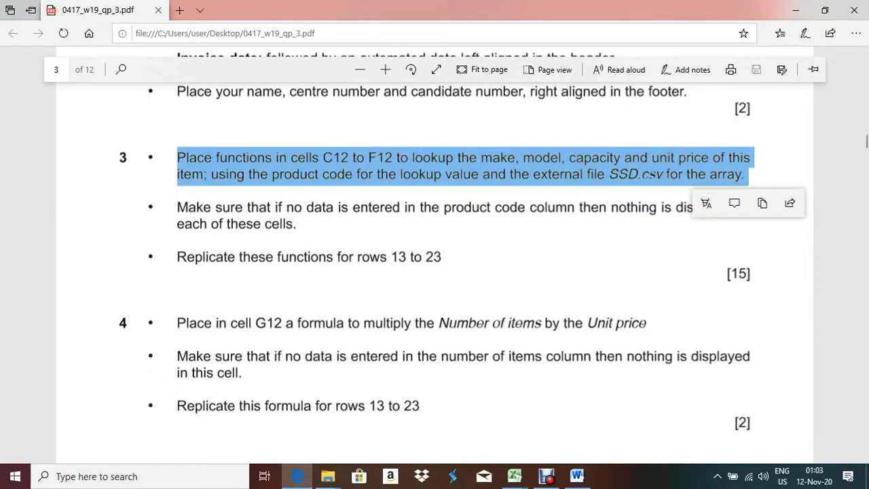
key("alt+Tab")
left_click(236, 288)
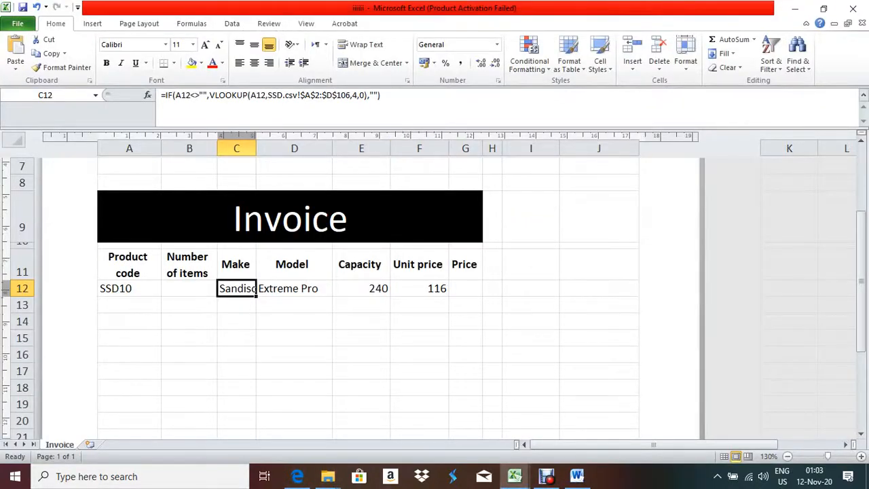
mouse_move(256, 296)
left_mouse_down()
mouse_move(251, 424)
mouse_move(251, 305)
left_mouse_up()
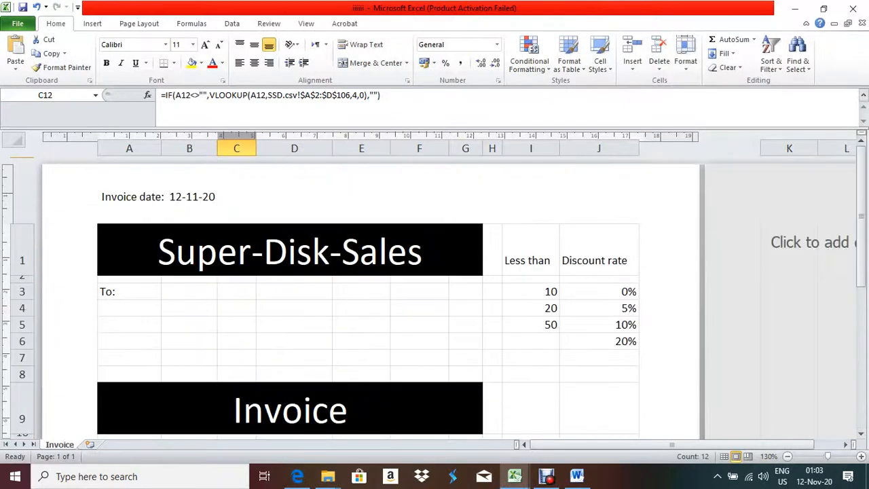
scroll(367, 285, "up", 1)
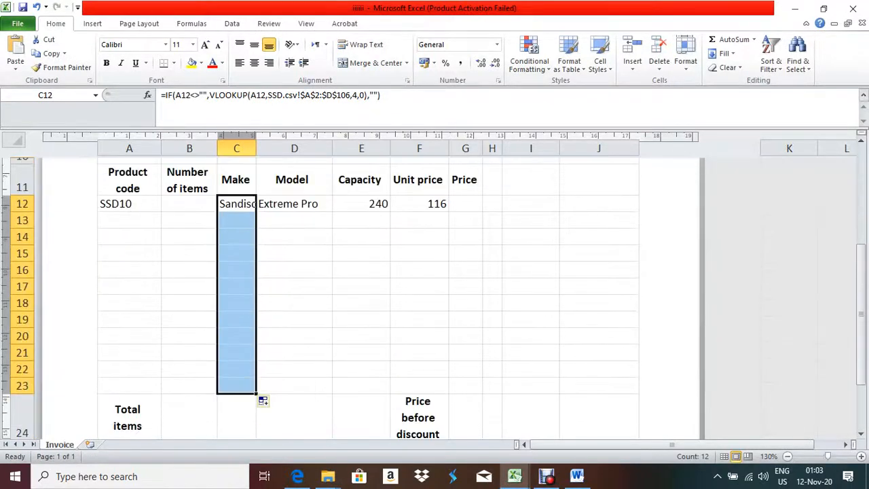
left_click(294, 204)
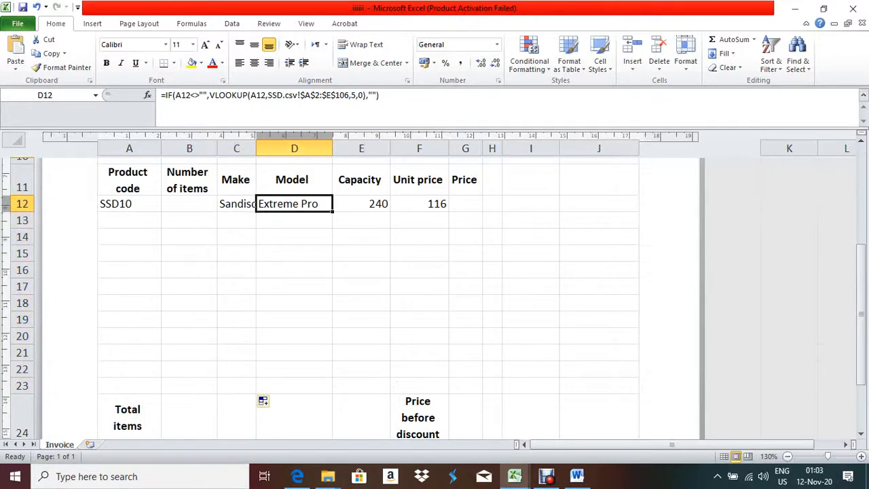
left_click_drag(332, 211, 319, 336)
Fill the Capacity and Unit price lookups in E12 and F12 down to row 23
scroll(319, 306, "up", 4)
scroll(319, 305, "down", 2)
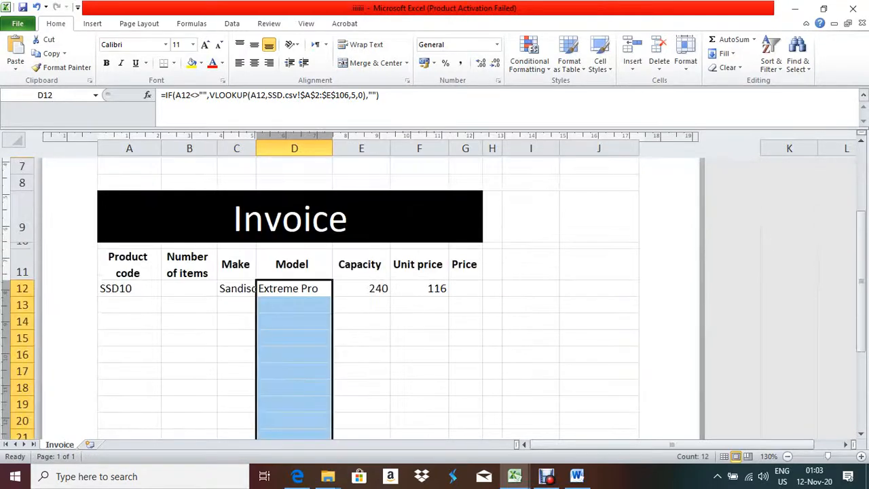
left_click(362, 289)
left_click_drag(391, 296, 340, 336)
scroll(360, 306, "up", 3)
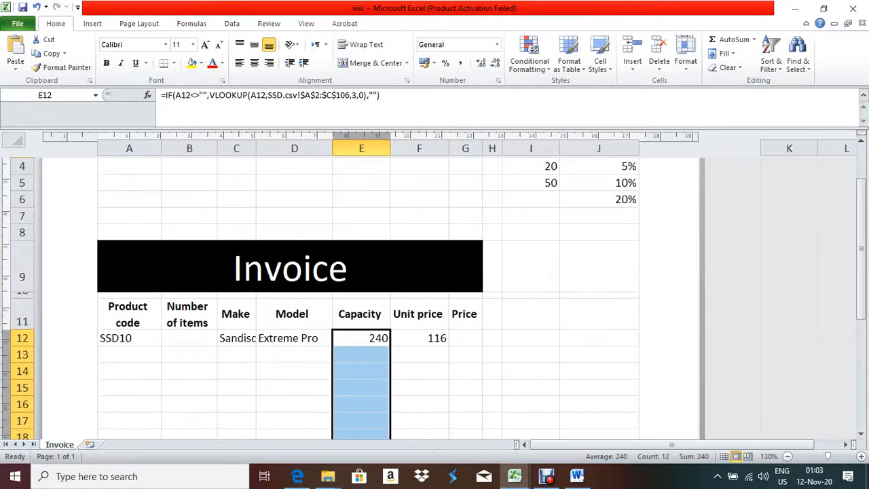
left_click(419, 337)
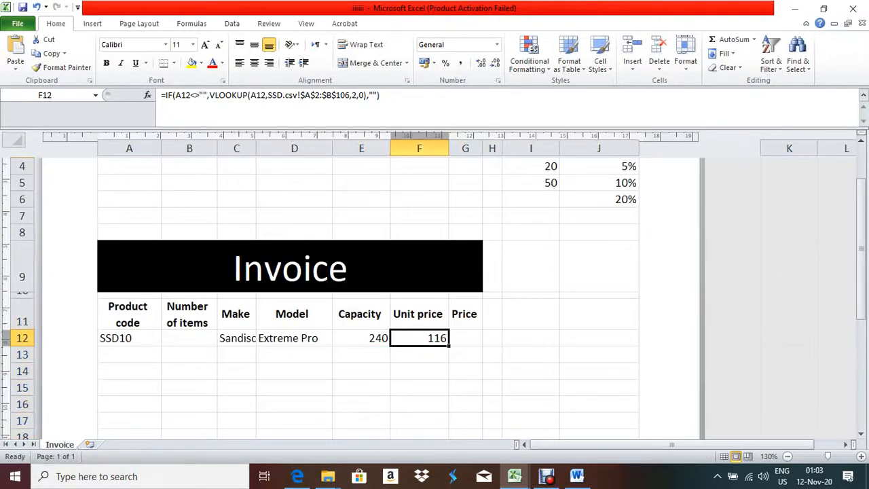
mouse_move(449, 345)
left_mouse_down()
mouse_move(448, 432)
mouse_move(448, 338)
left_mouse_up()
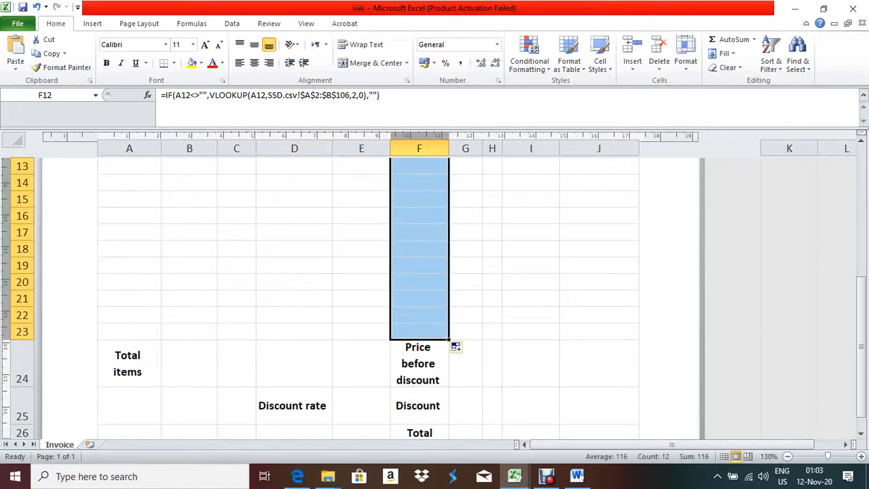
left_click(361, 332)
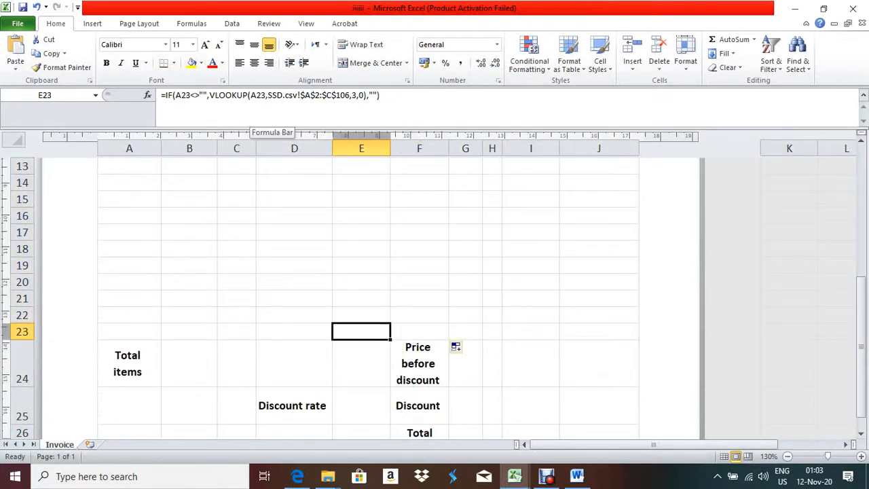
scroll(361, 292, "up", 4)
scroll(361, 292, "down", 3)
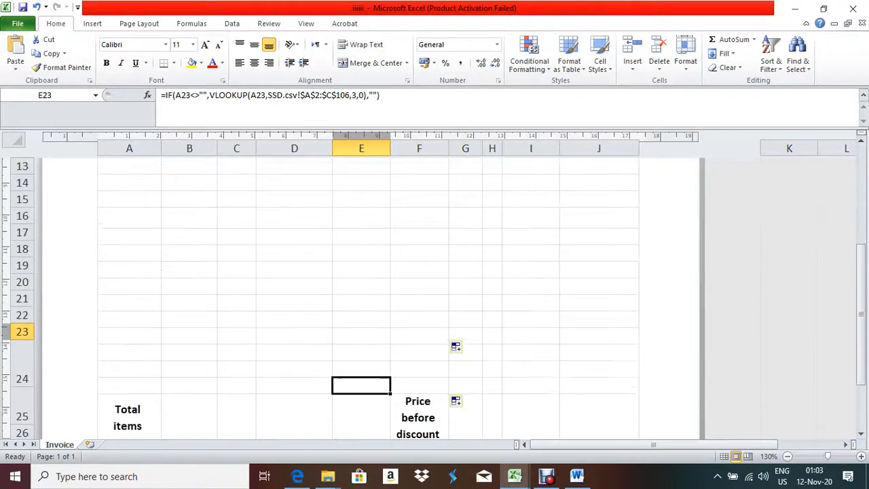
scroll(367, 298, "up", 2)
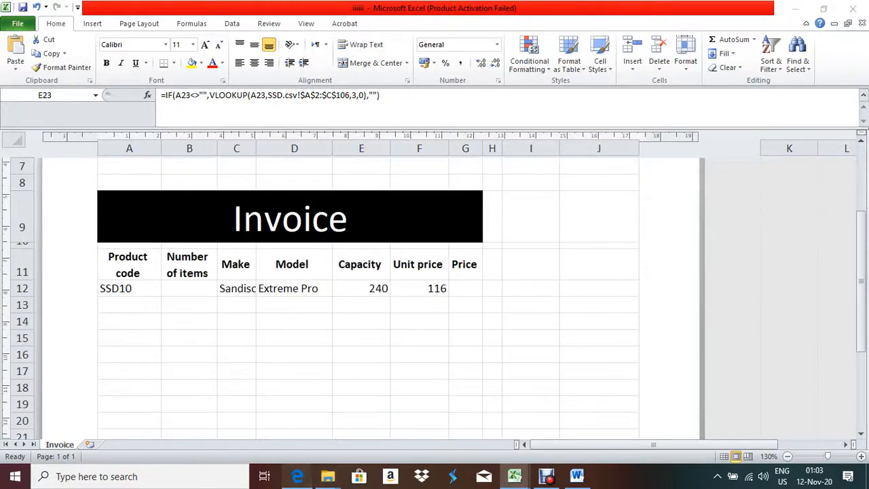
left_click(297, 476)
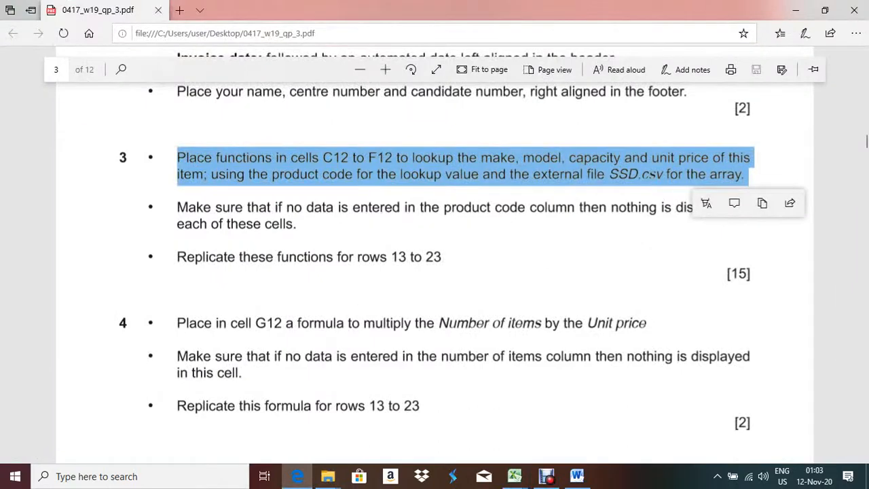
Scroll the exam PDF to question 4 on the G12 Price formula, then return to Excel
scroll(464, 250, "down", 1)
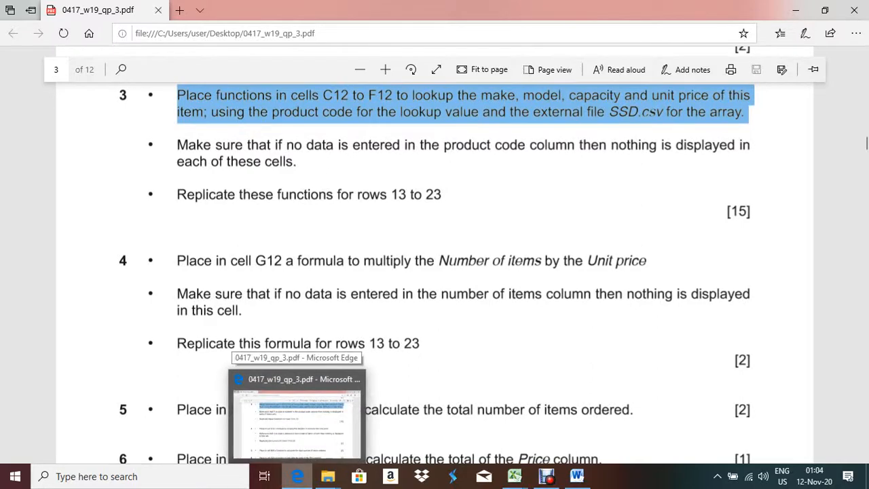
left_click(297, 476)
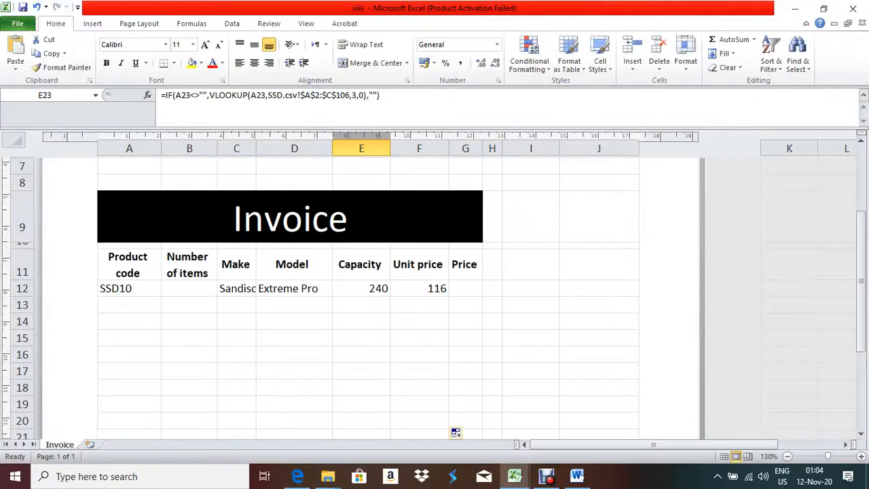
Enter 10 as the Number of items in B12
left_click(465, 288)
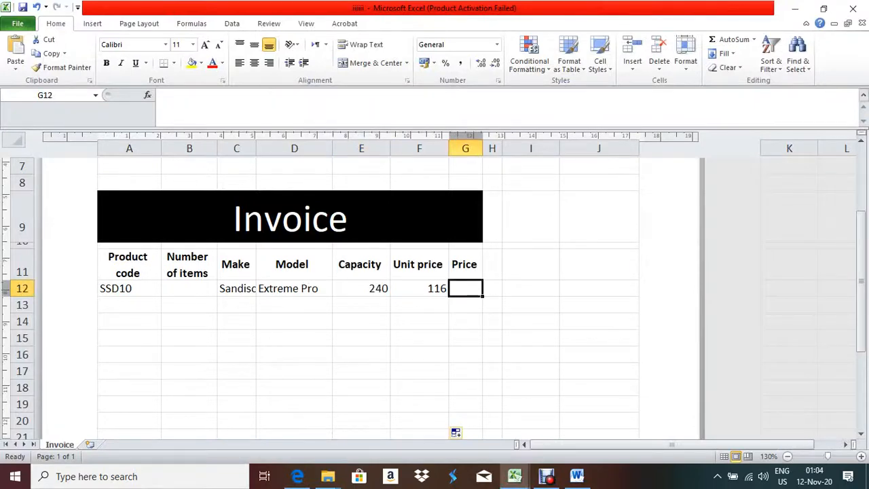
key("Left")
key("Left")
key("Left")
key("Left")
key("Left")
type("10")
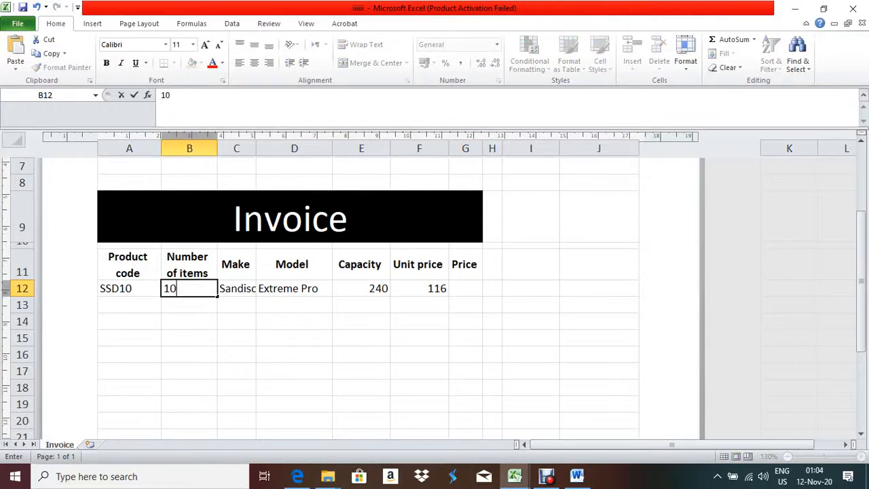
left_click(466, 288)
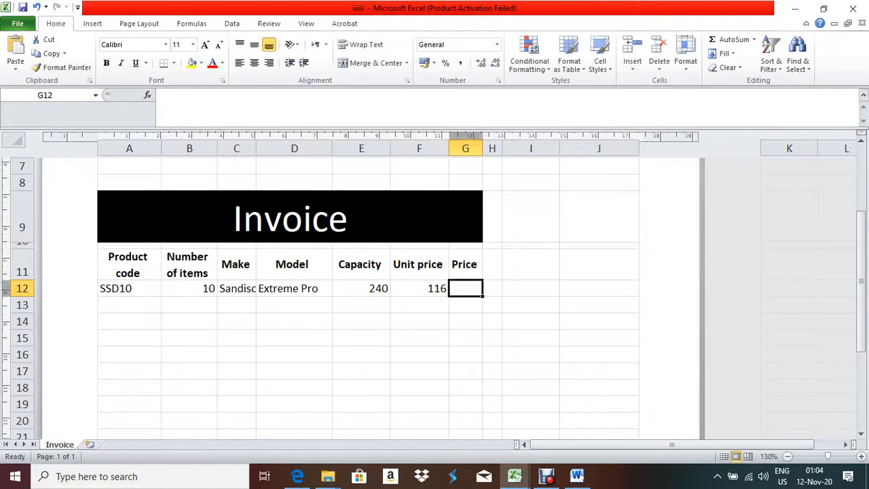
Enter =B12*F12 in G12 for a Price of 1160, then review question 4 in the PDF
type("=")
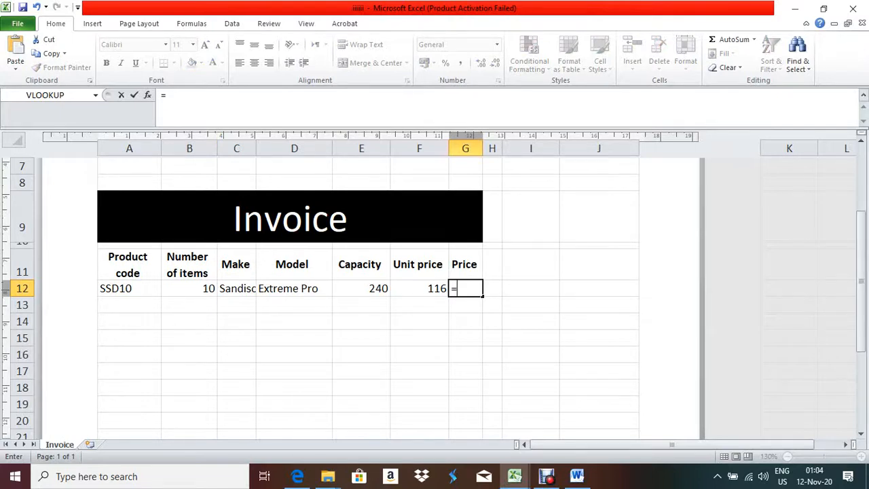
type("b12")
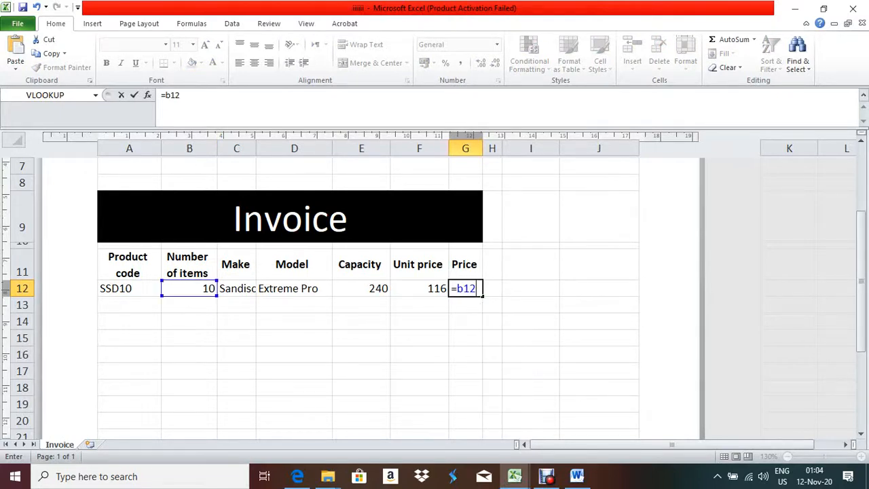
type("*f12")
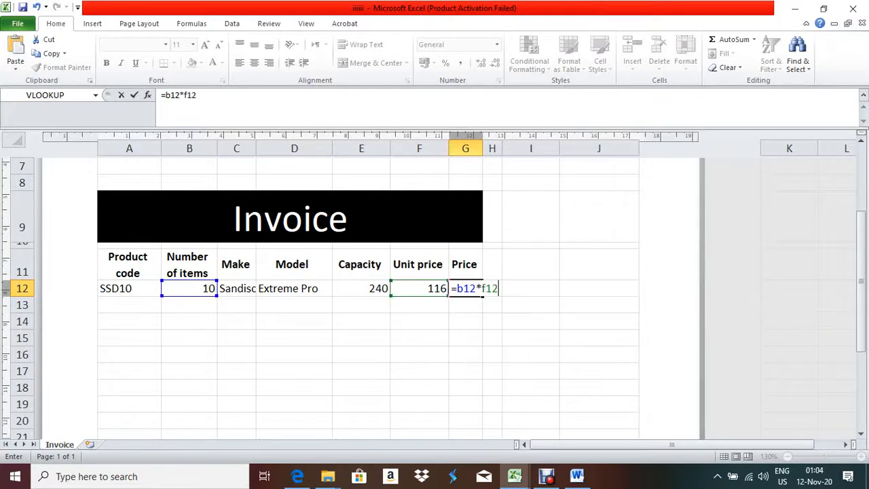
key("Return")
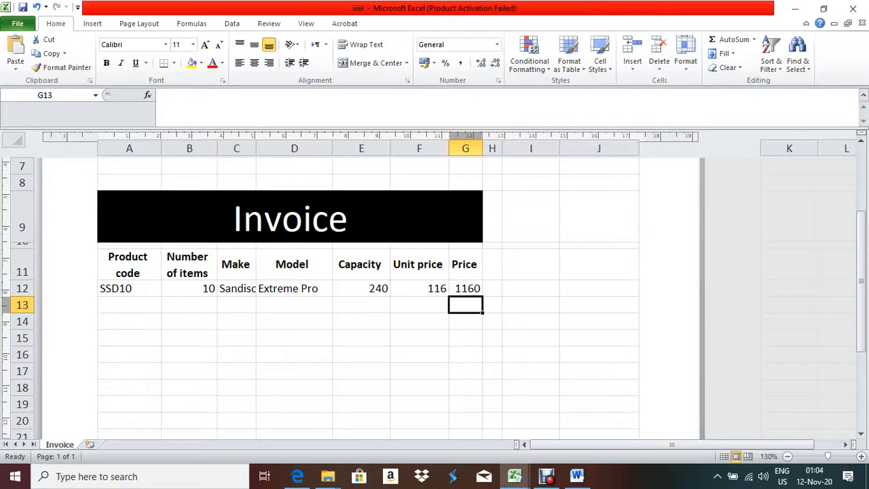
left_click(466, 288)
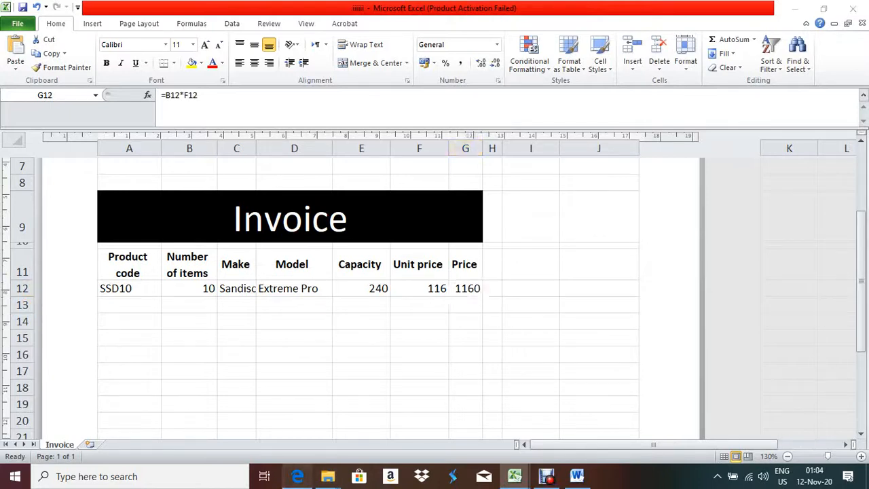
left_click(298, 476)
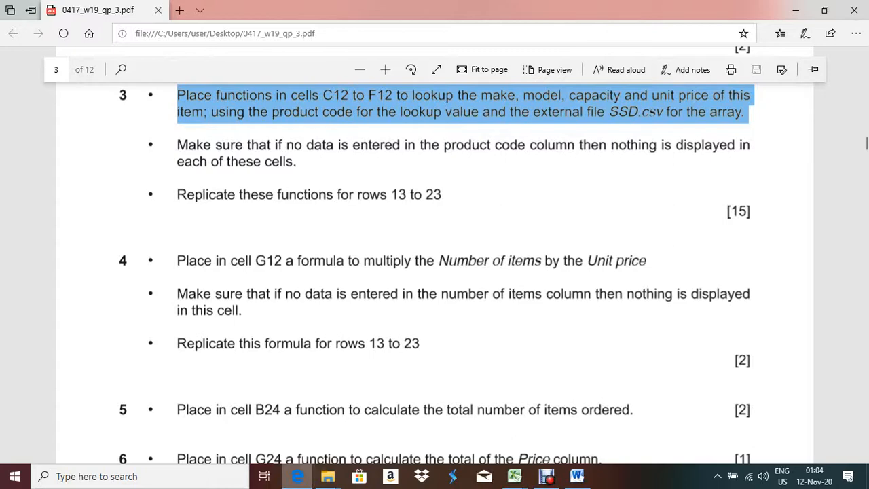
key("alt+Tab")
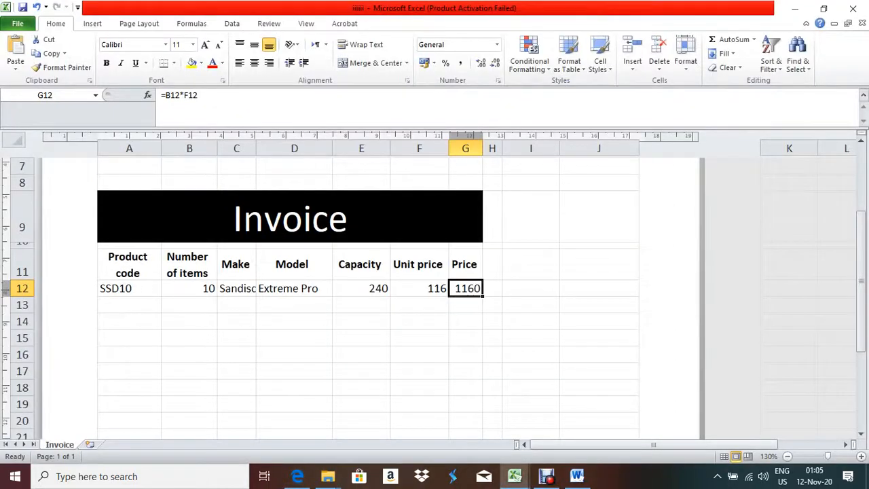
Change G12 to =IF(B12<>"",B12*F12,"") so the Price stays blank without a quantity
key("F2")
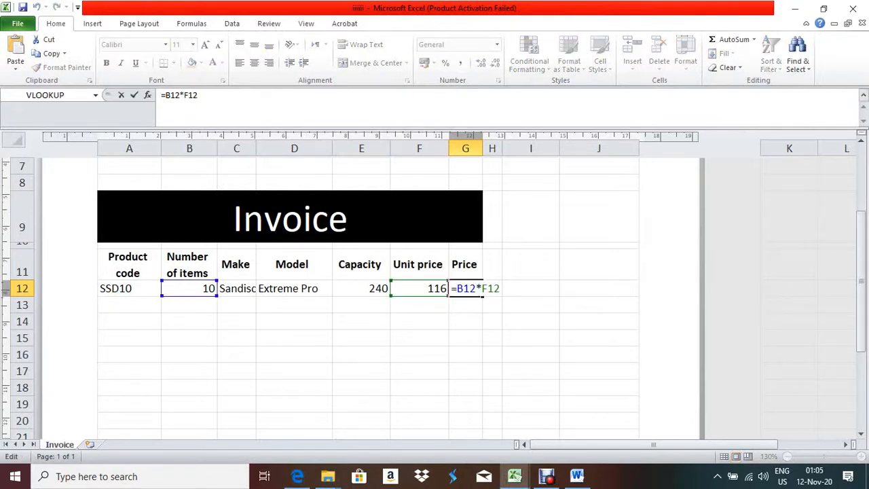
left_click(455, 288)
type("if(")
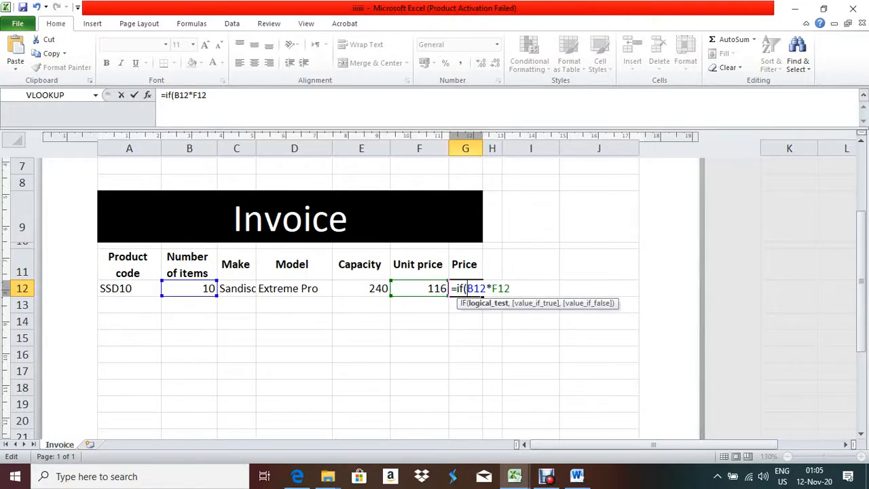
type("b12")
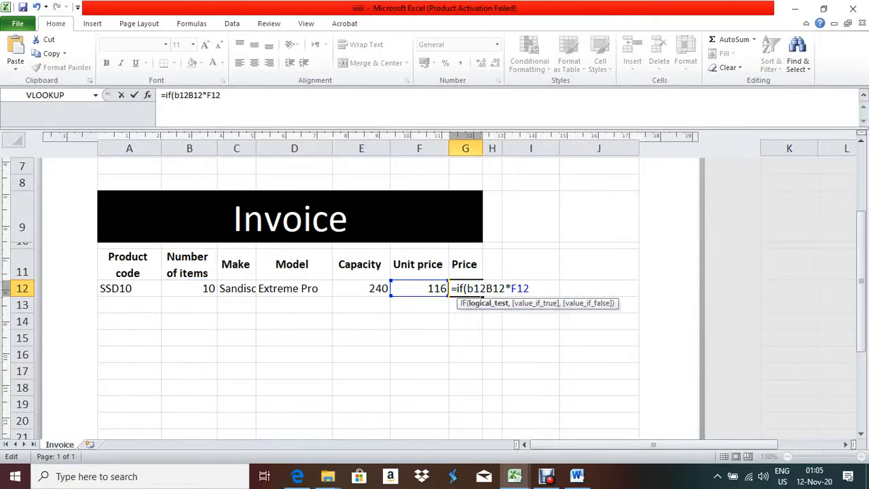
type("<>")
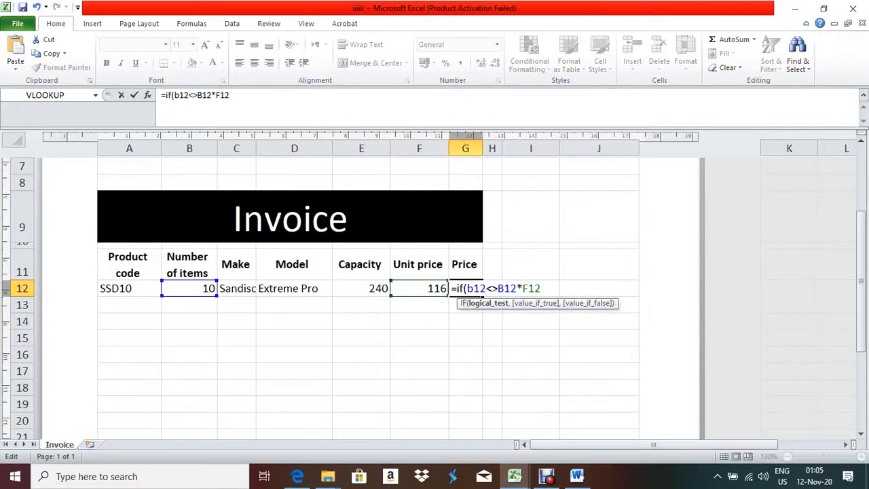
type("\"\",B12*F12")
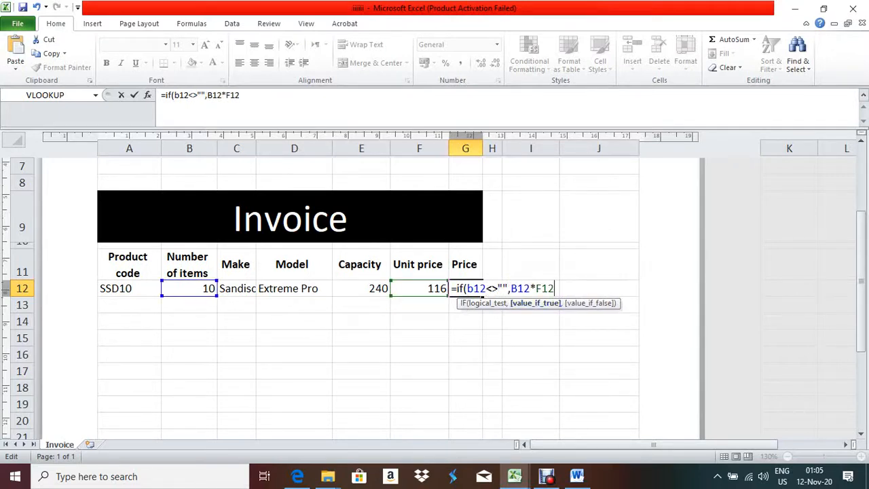
type(",\"\"")
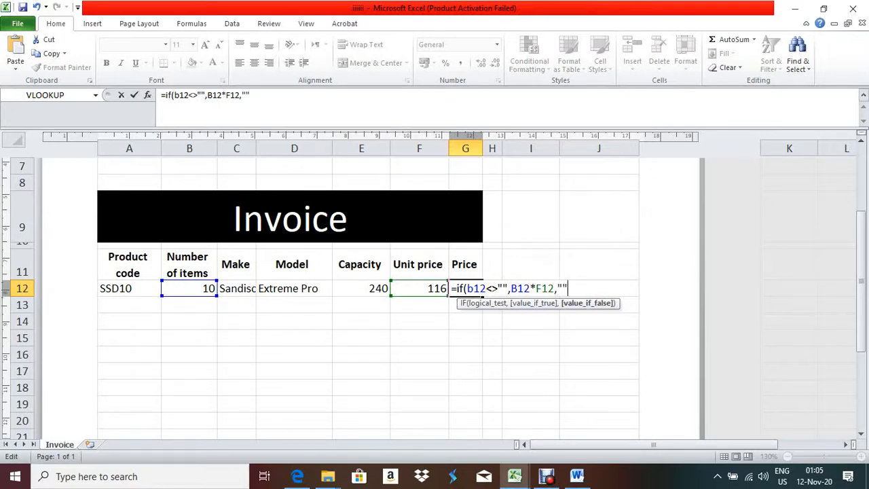
type(")")
key("Return")
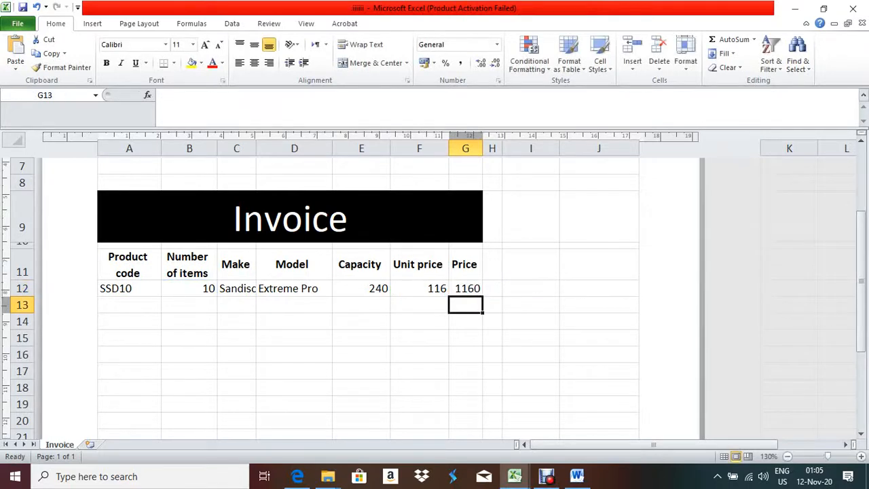
Clear B12 and confirm the Price in G12 goes blank
left_click(189, 288)
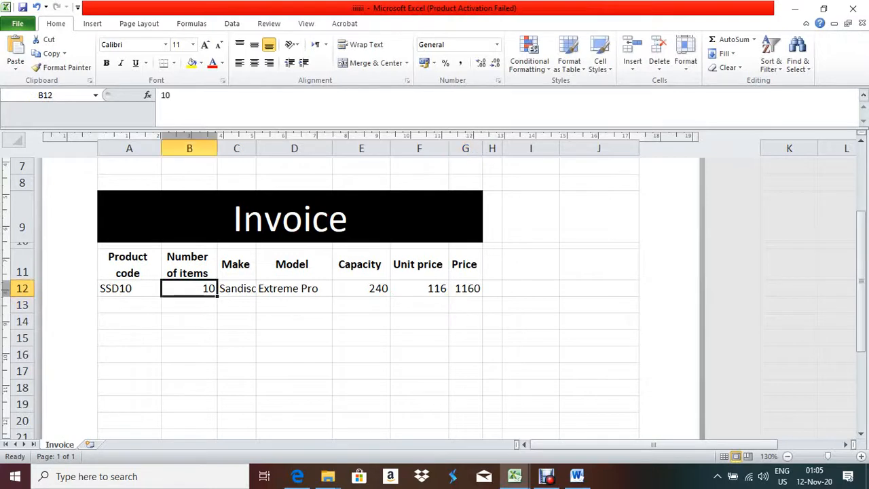
key("Delete")
left_click(419, 305)
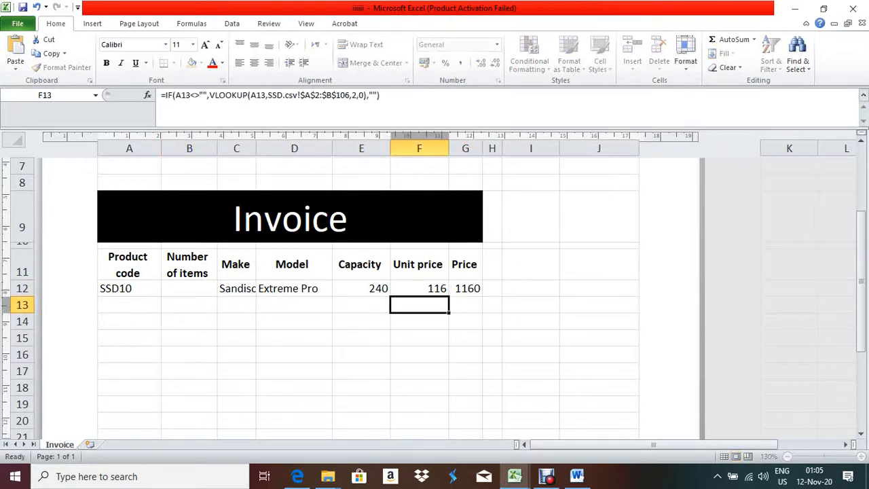
left_click(465, 288)
Enter 2 items in B12 so G12 shows 232, then glance at the question PDF
left_click(190, 288)
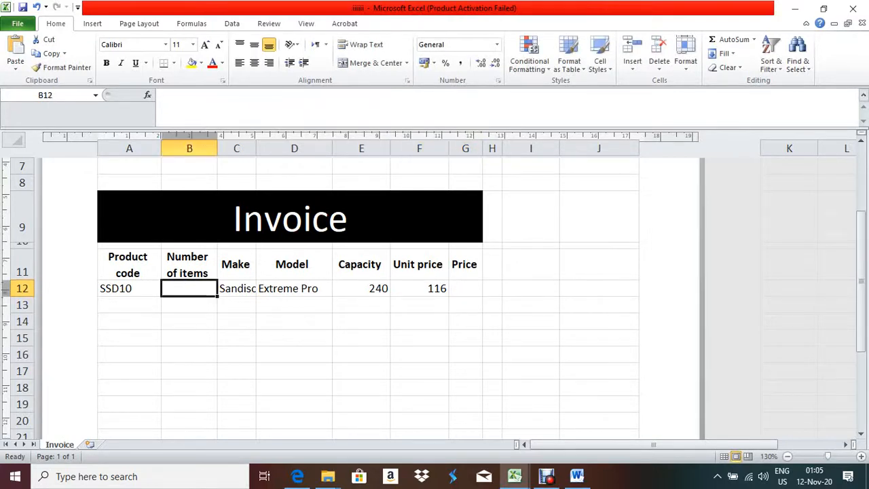
type("2")
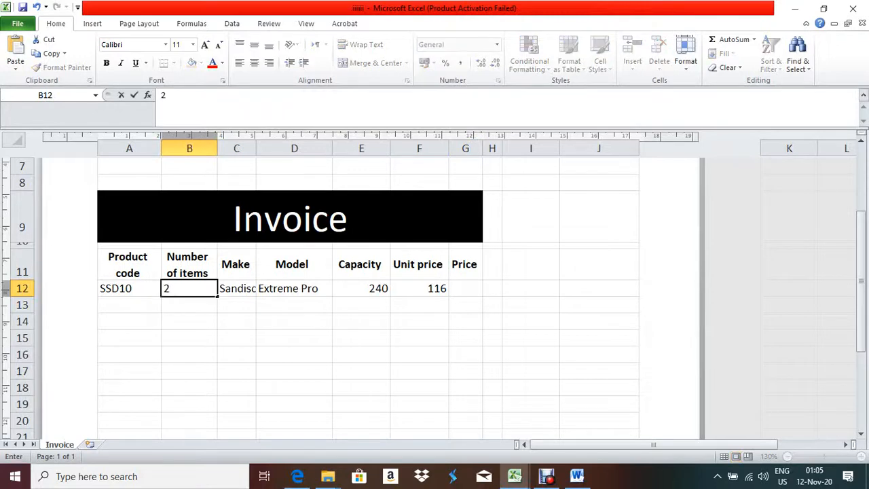
key("Return")
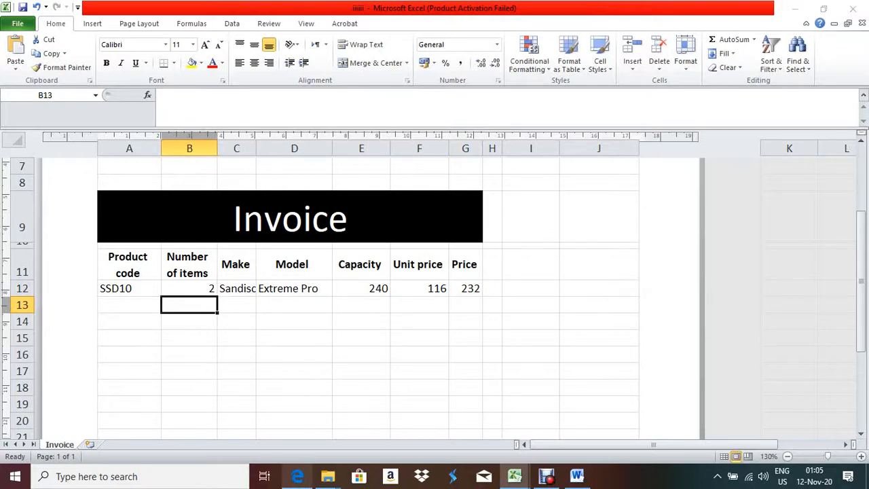
left_click(298, 476)
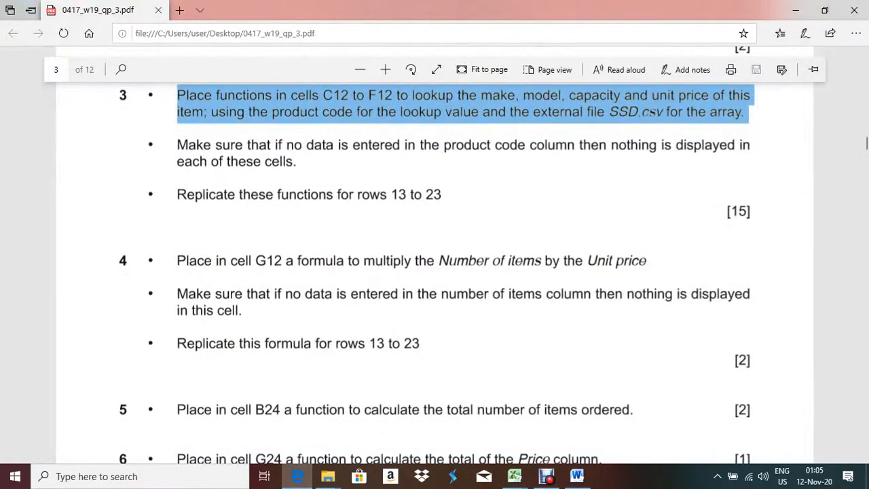
scroll(435, 272, "down", 1)
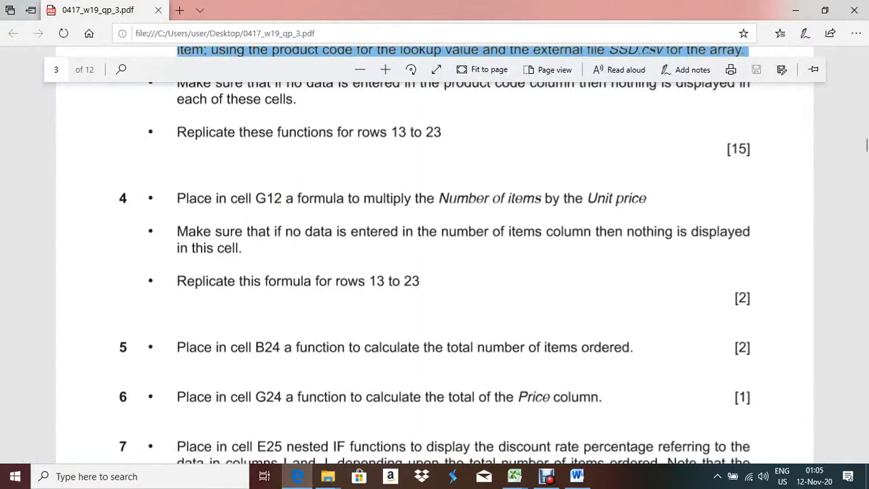
left_click(514, 476)
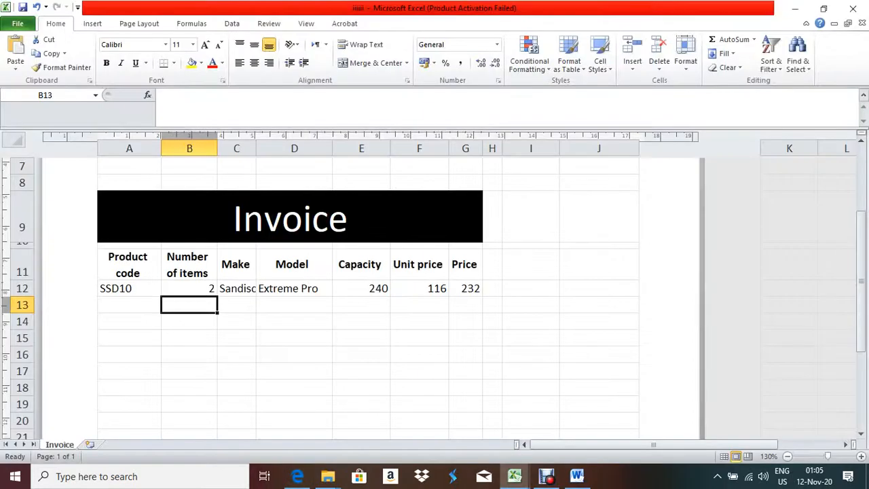
Copy the G12 price formula down to G23, then read question 7 in the exam PDF
mouse_move(482, 296)
left_mouse_down()
mouse_move(479, 394)
mouse_move(481, 304)
left_mouse_up()
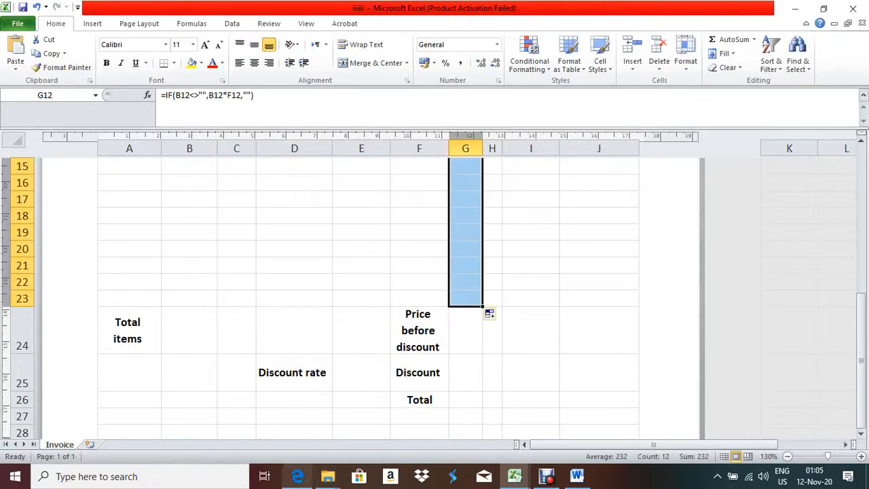
left_click(297, 476)
scroll(434, 272, "down", 3)
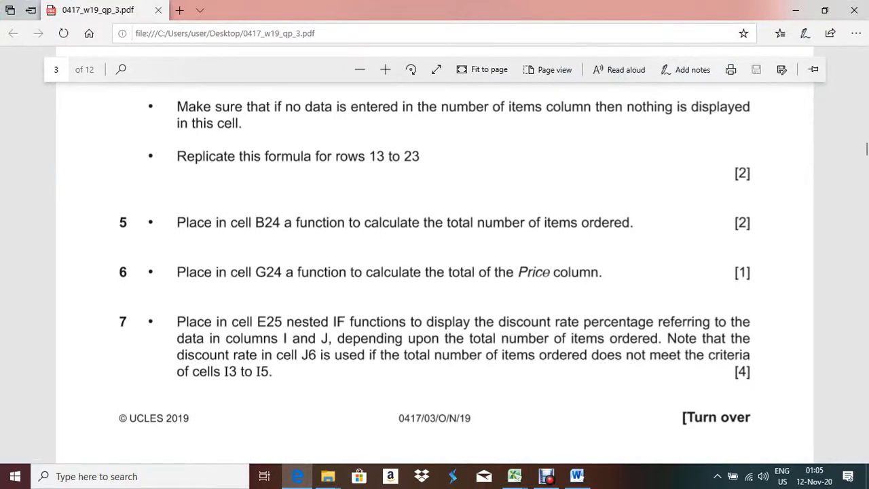
mouse_move(297, 476)
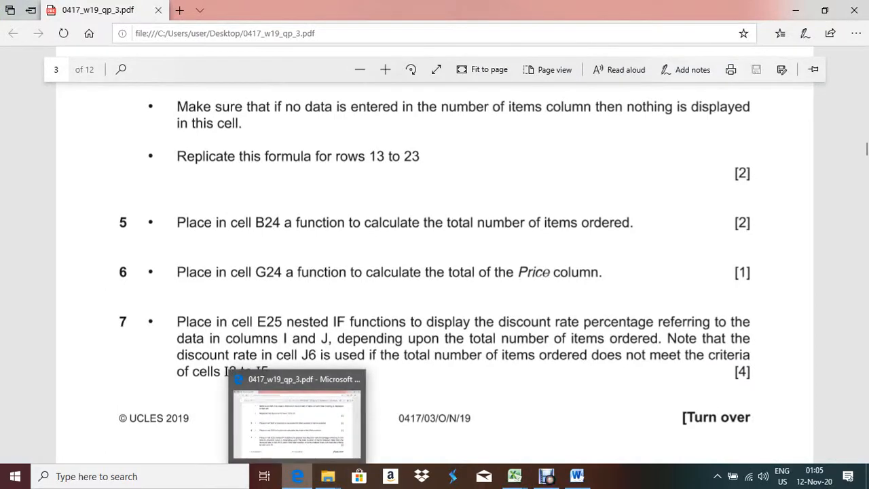
Return to the invoice workbook and select B24 for the total items
key("alt+Tab")
left_click(189, 331)
scroll(366, 299, "up", 2)
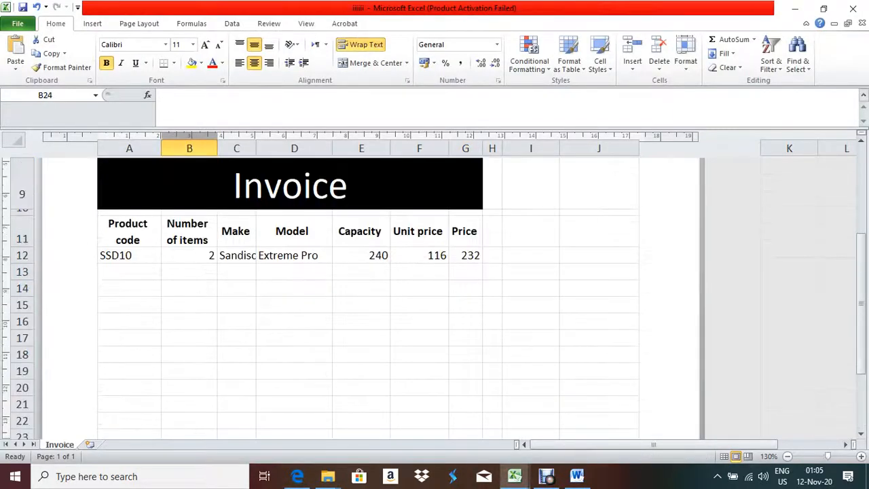
Zoom out to row 24 and enter =SUM(B12:B23) in B24, giving 2 items
scroll(366, 299, "down", 1)
scroll(367, 299, "up", 1)
left_click(787, 456)
left_click(787, 457)
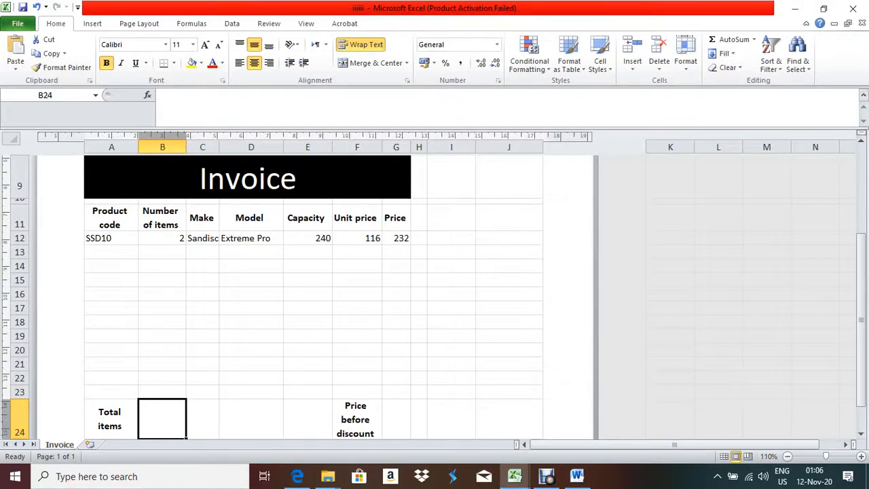
type("=")
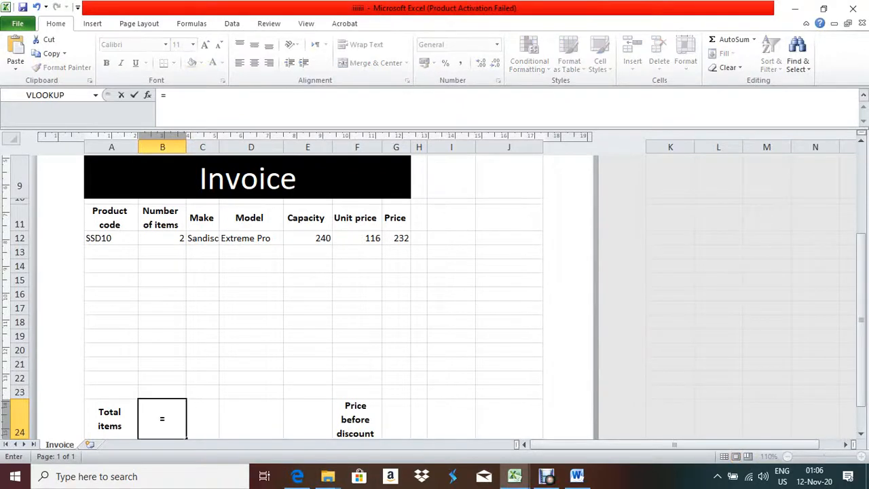
type("sum(")
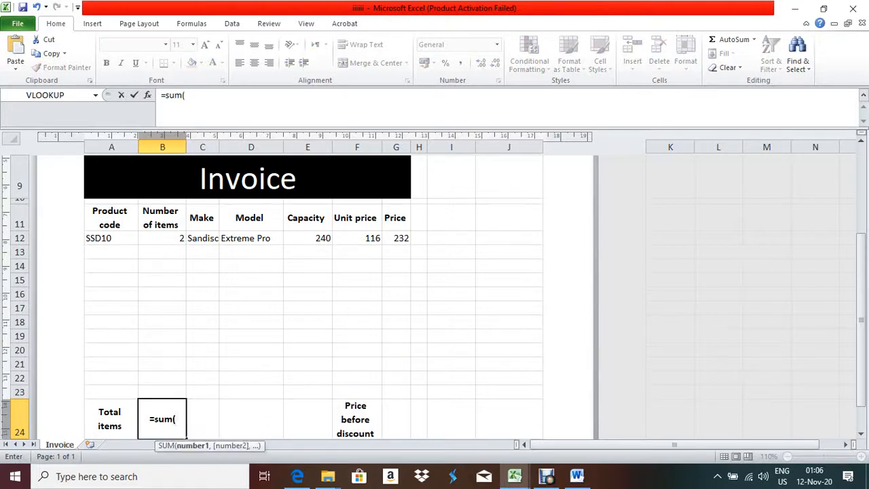
left_click(162, 238)
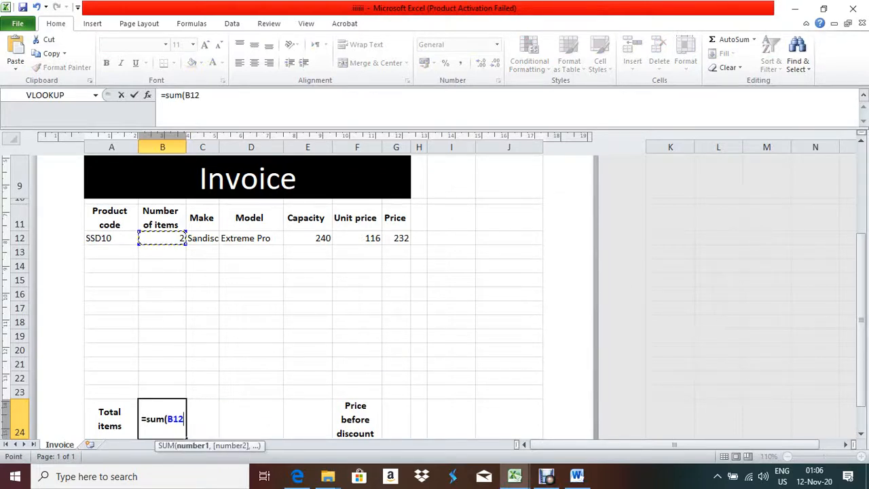
key("F8")
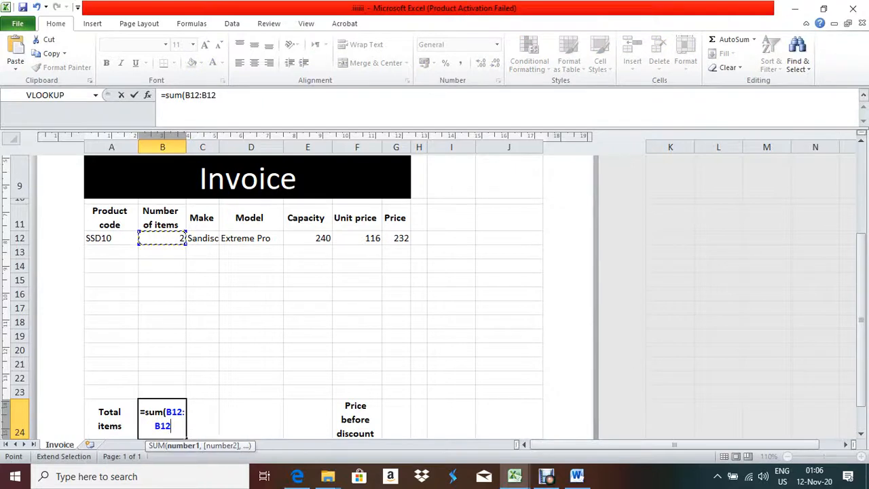
key("BackSpace")
key("BackSpace")
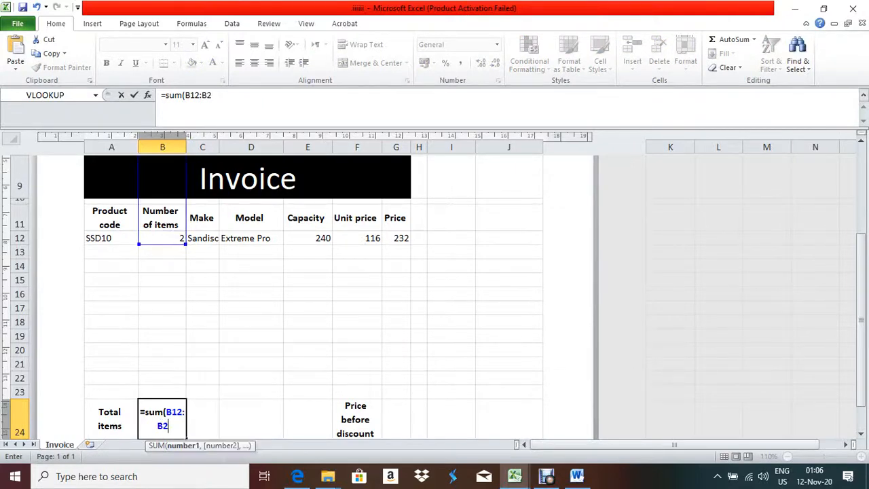
type("23")
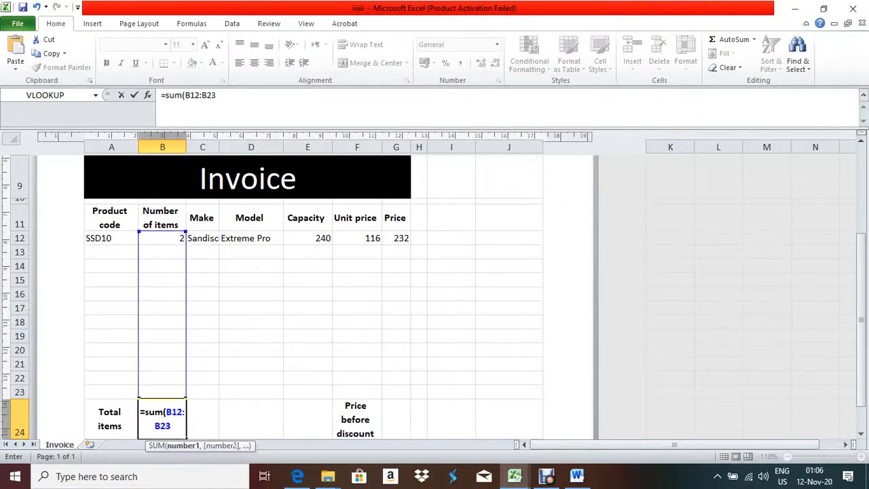
type(")")
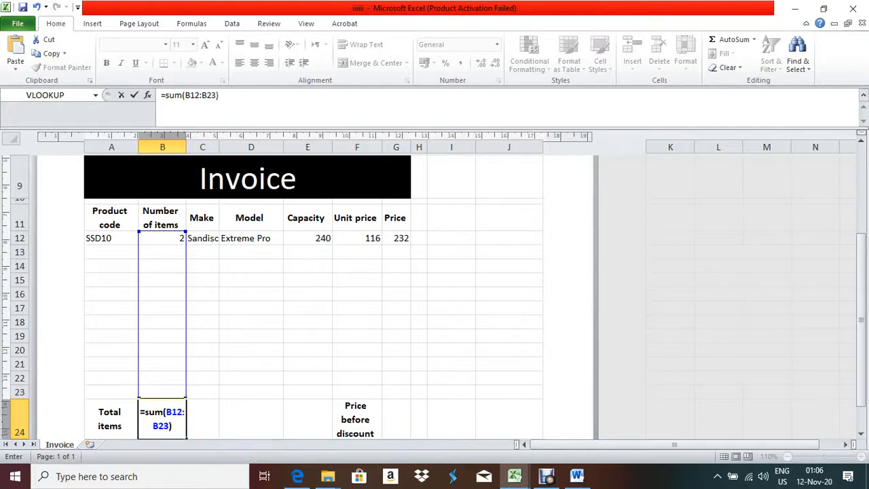
key("Return")
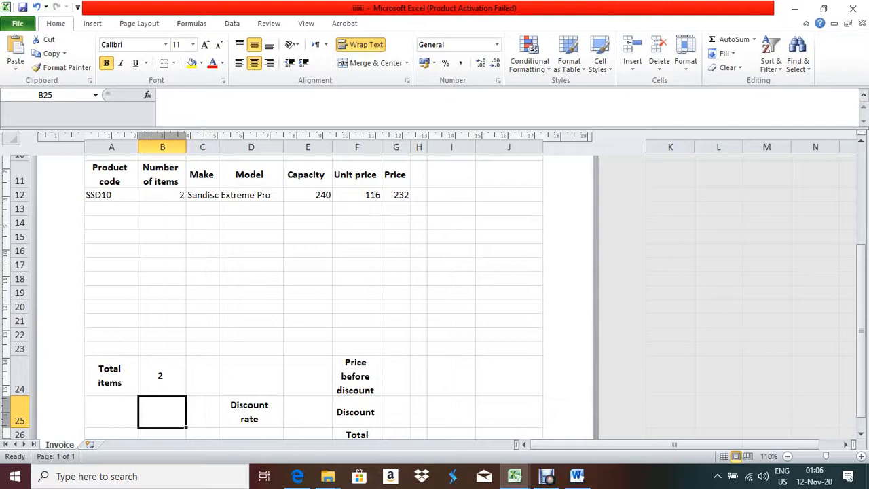
left_click(297, 476)
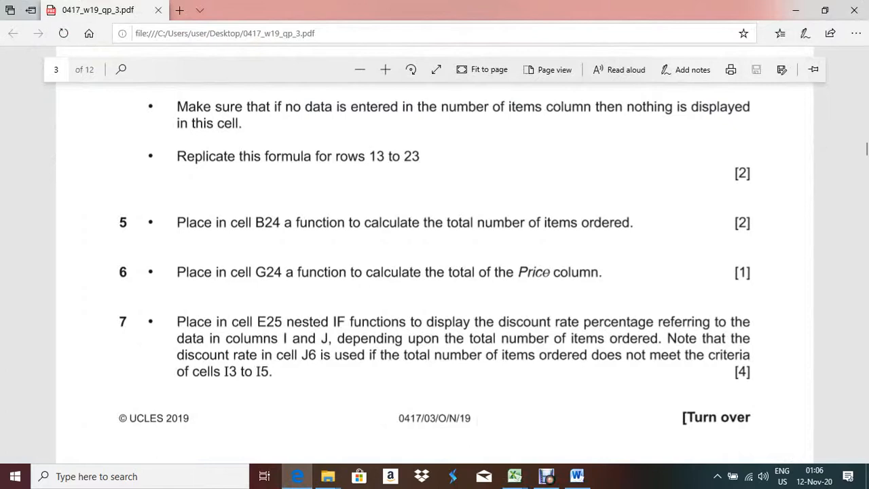
key("alt+Tab")
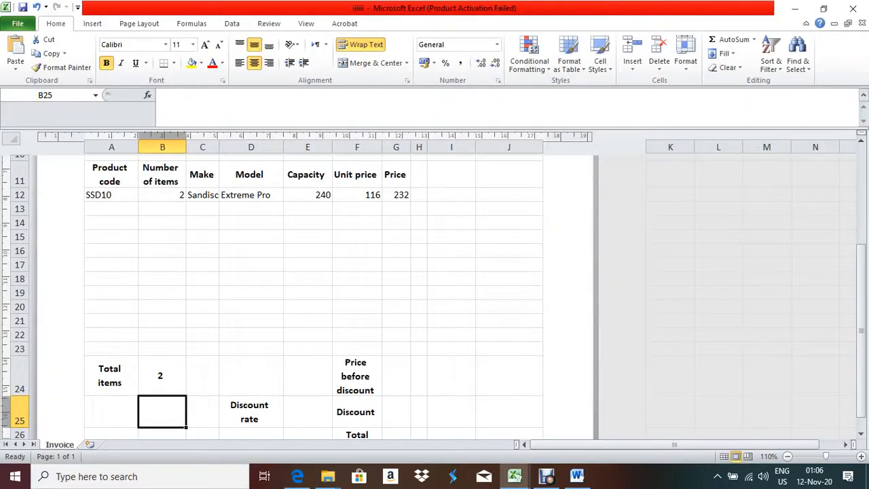
left_click(396, 375)
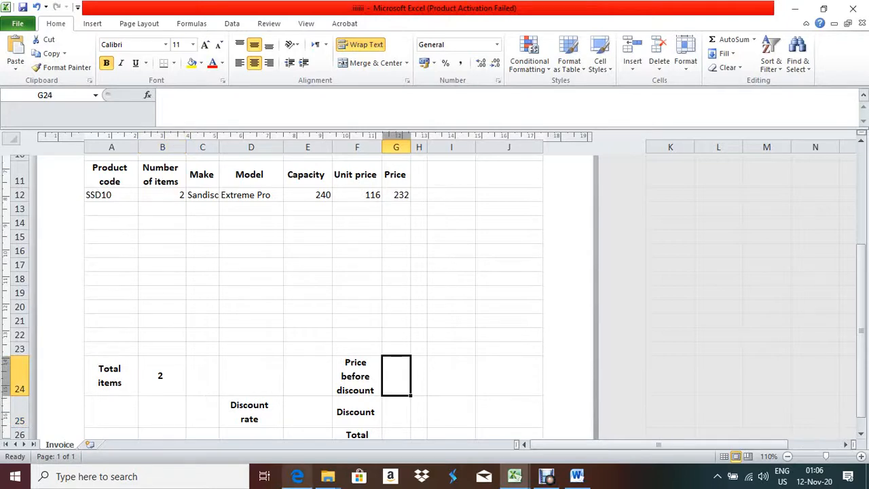
key("alt+Tab")
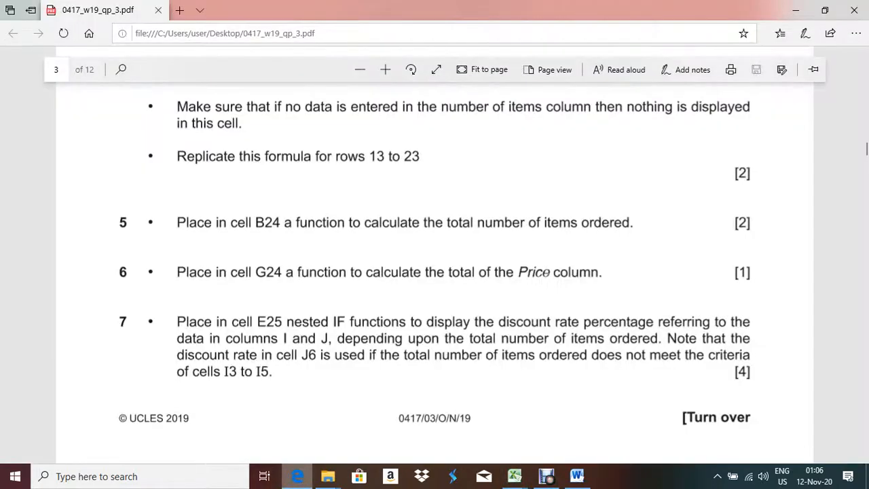
key("alt+Tab")
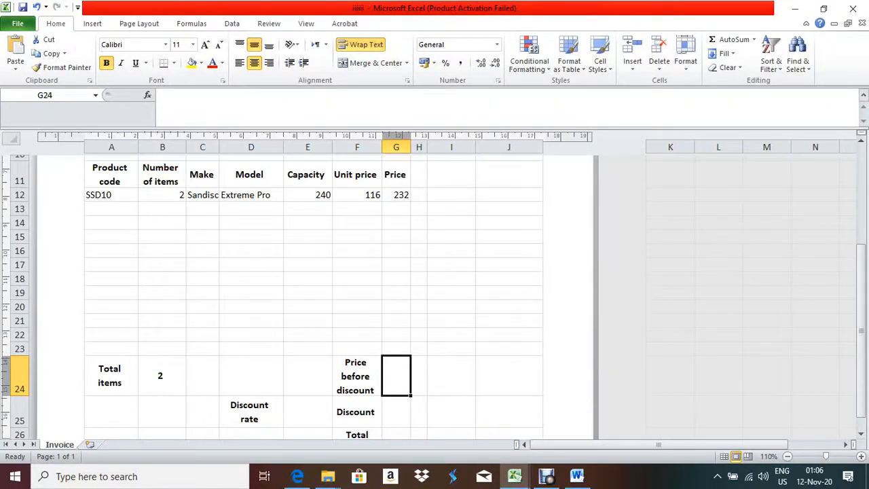
Enter =SUM(G12:G23) in G24 so the price before discount reads 232
type("=s")
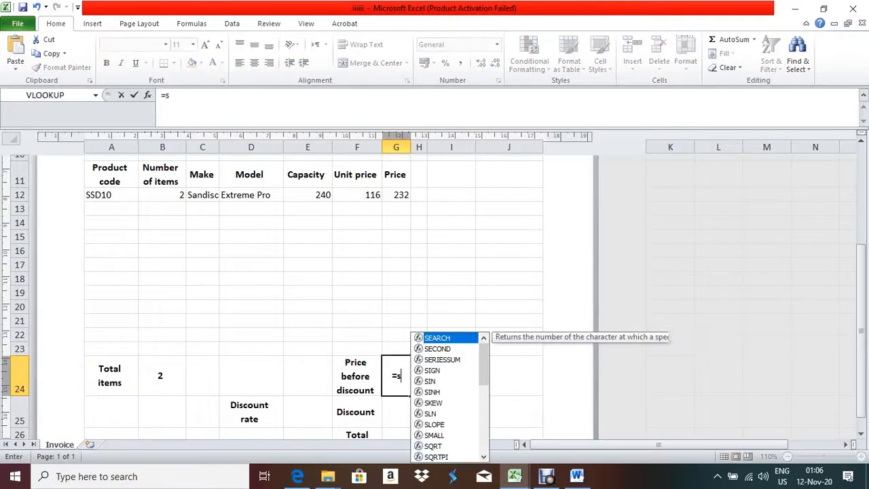
type("um(")
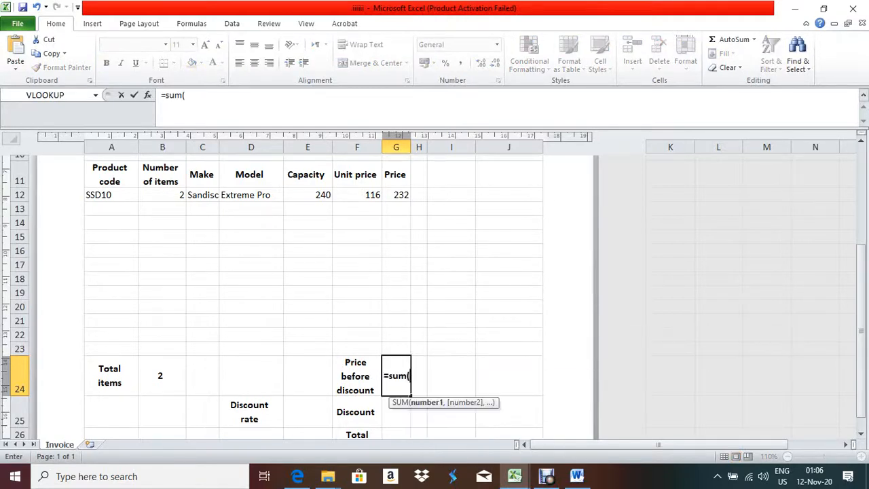
left_click(397, 195)
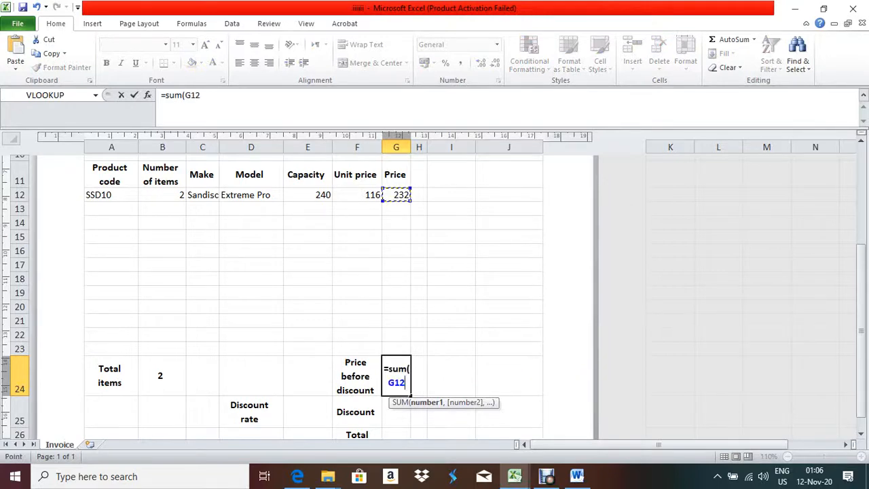
key("F8")
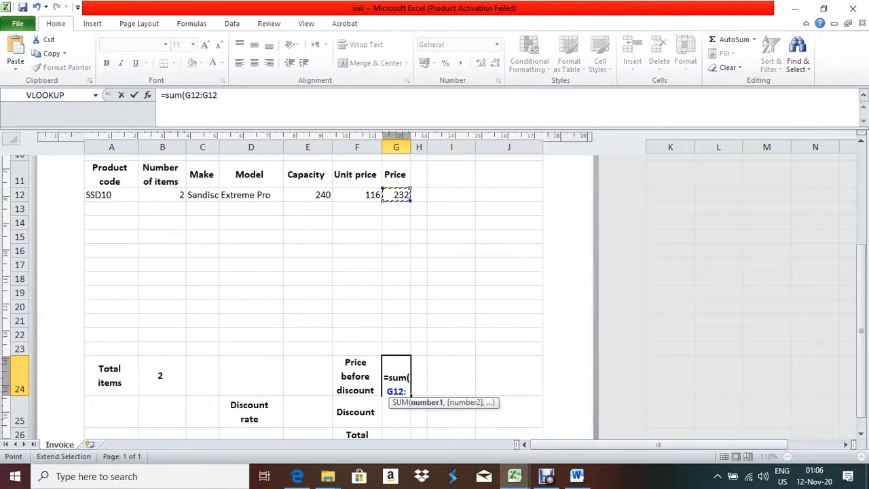
key("F8")
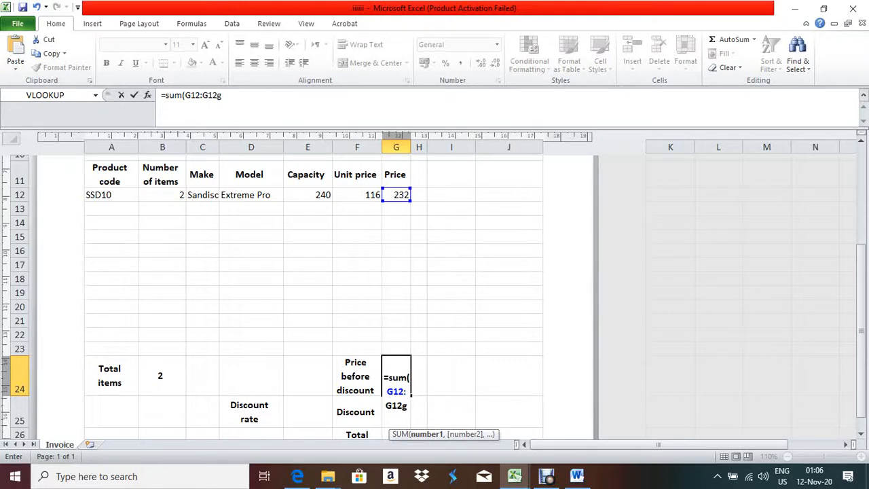
key("BackSpace")
key("BackSpace")
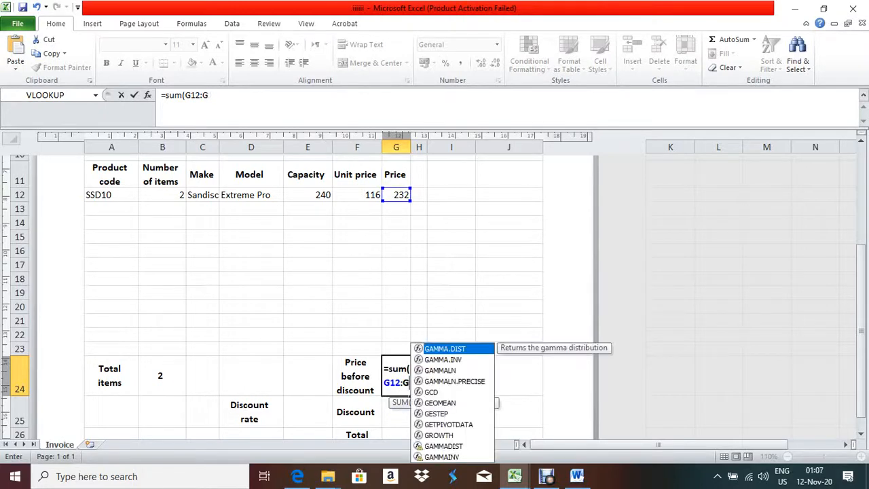
type("23")
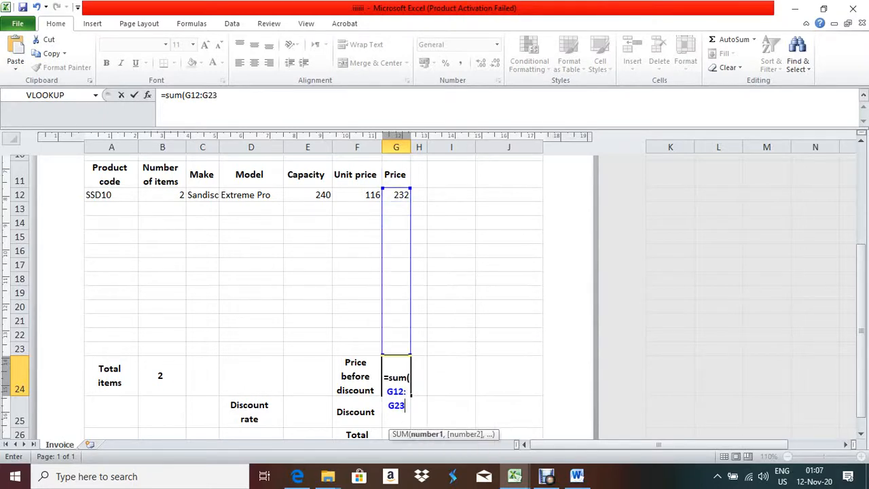
type(")")
key("Return")
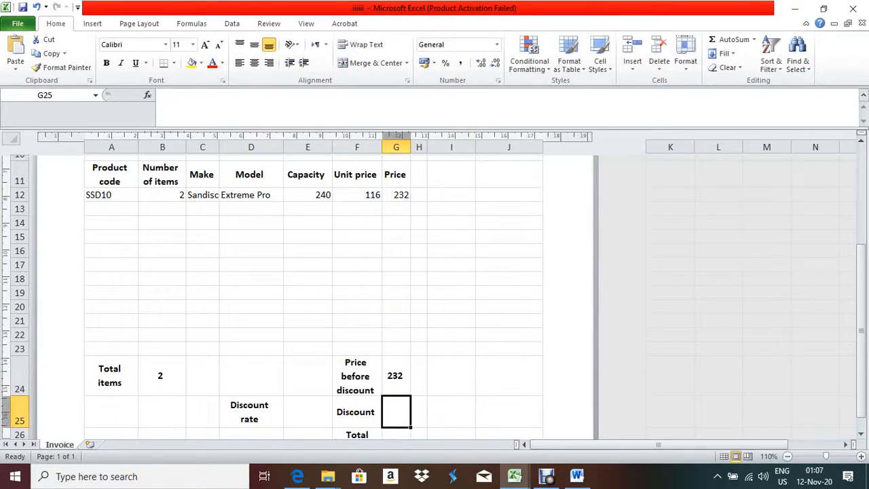
left_click(396, 375)
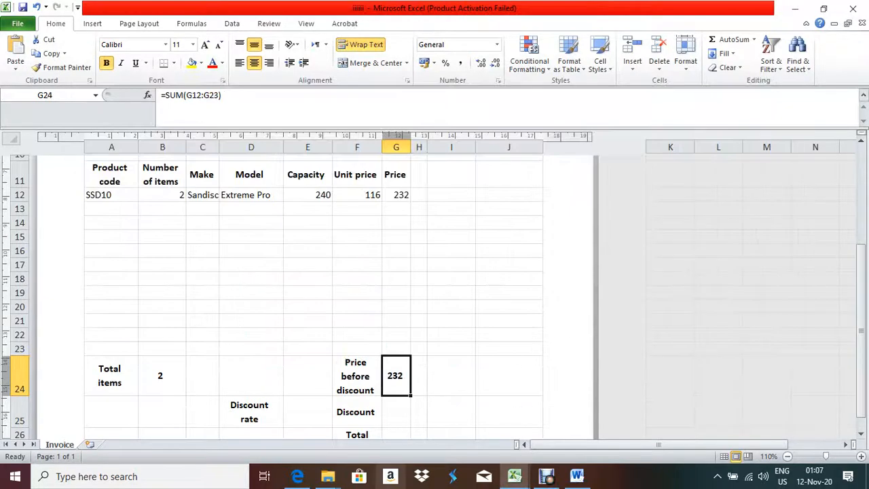
Scroll the exam PDF to question 7 on the E25 nested IF discount rate, then return to Excel
left_click(298, 476)
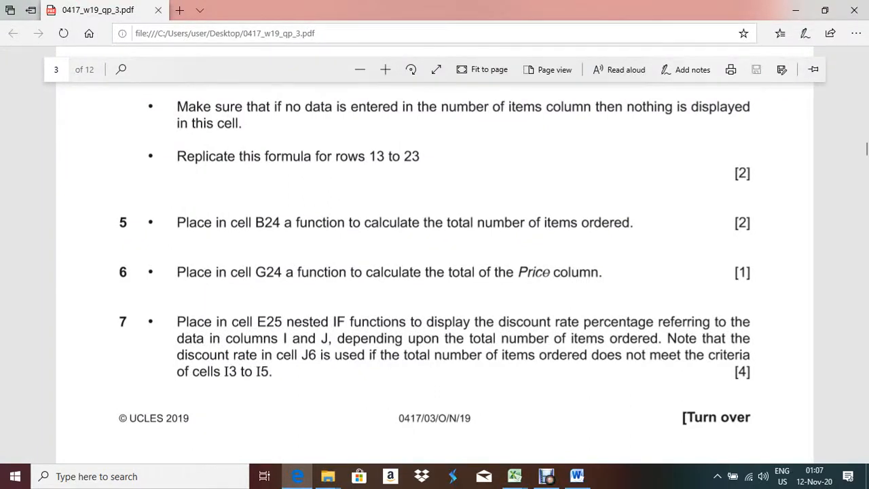
scroll(435, 258, "down", 3)
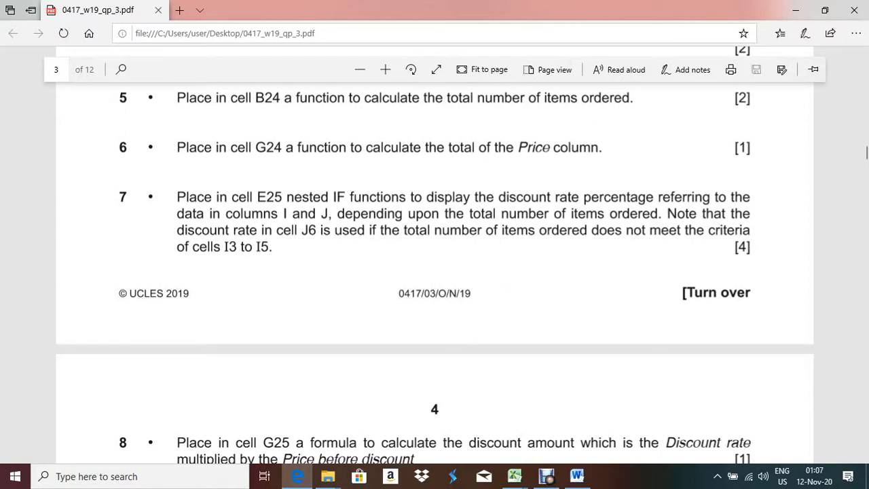
key("alt+Tab")
Select B24 and scroll through the invoice totals, glancing at the exam paper once more
left_click(162, 376)
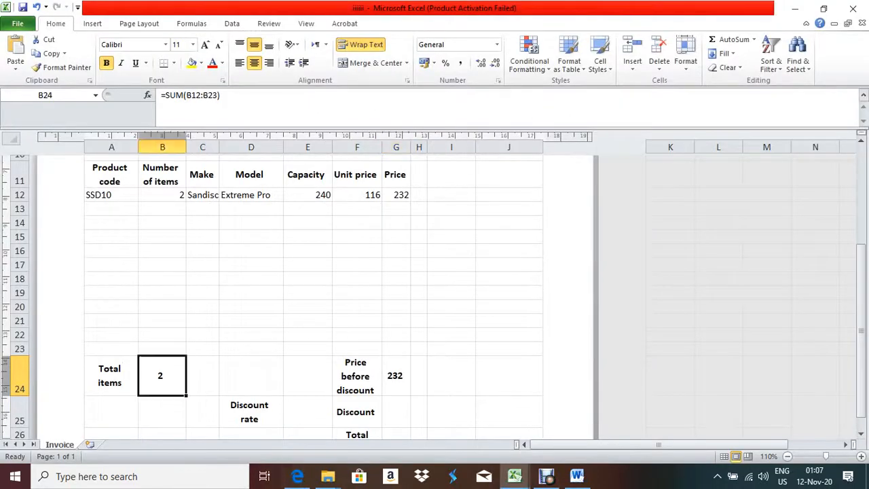
scroll(313, 292, "up", 3)
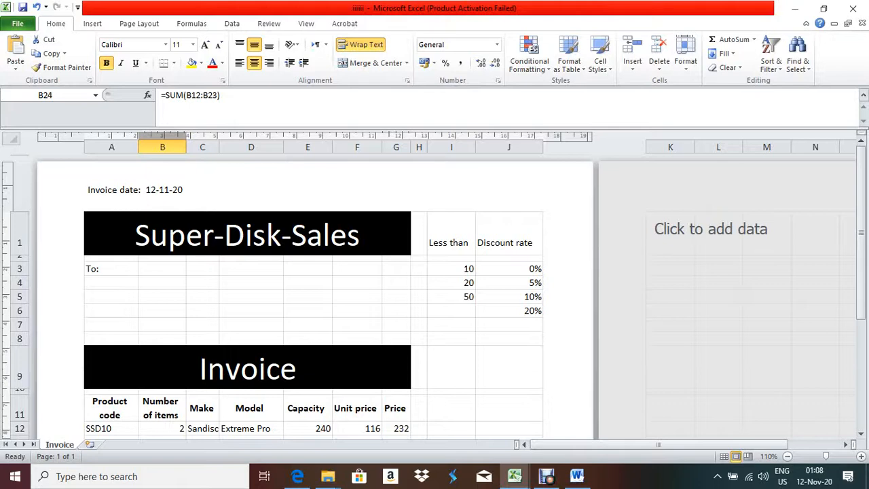
scroll(313, 292, "down", 4)
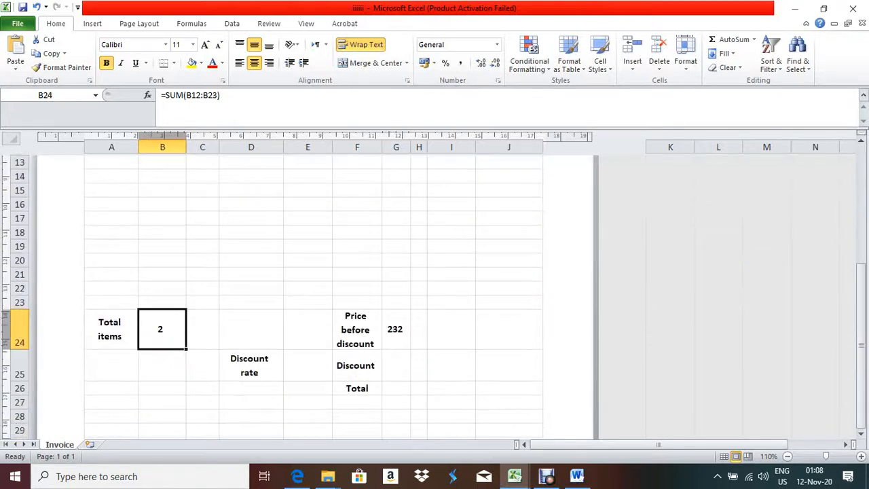
scroll(312, 292, "up", 3)
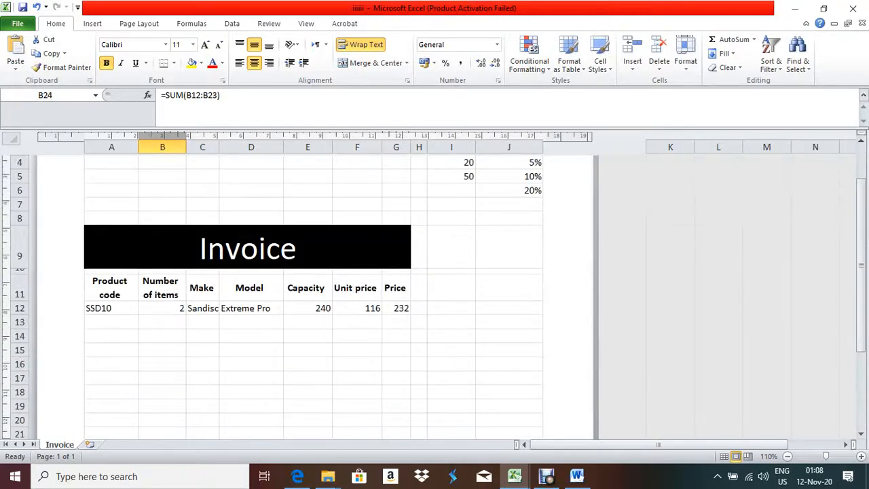
scroll(312, 292, "down", 3)
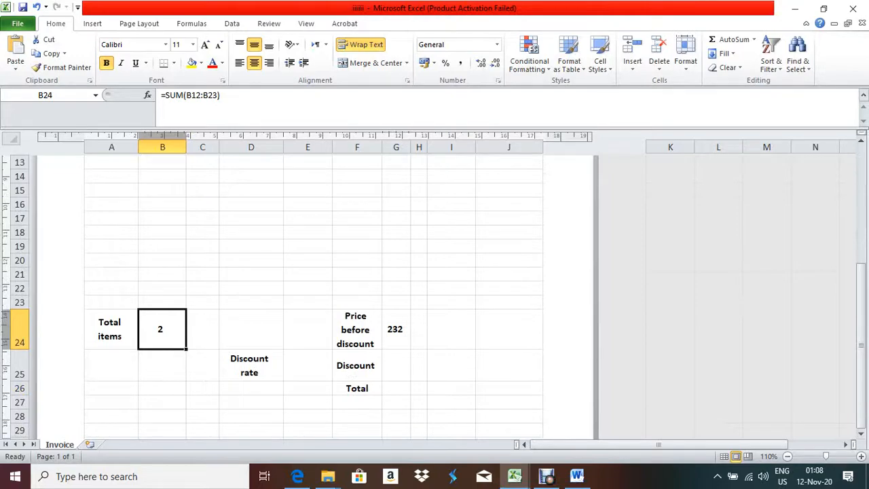
left_click(298, 476)
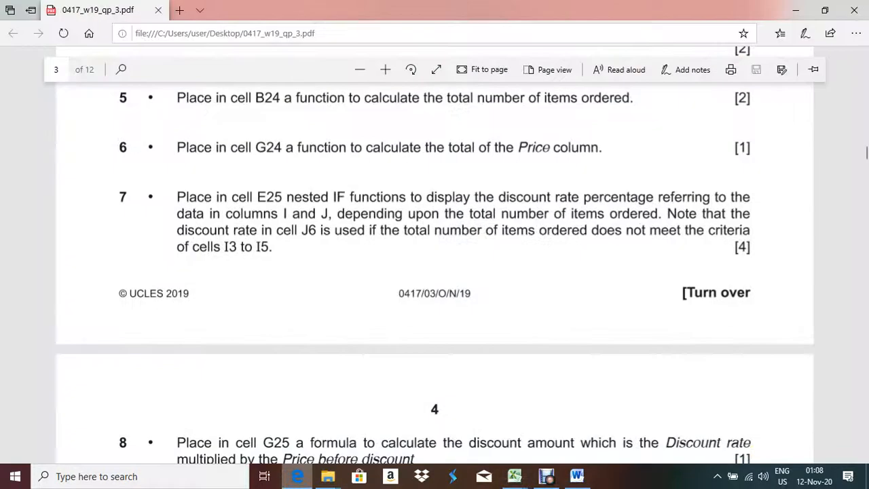
key("alt+Tab")
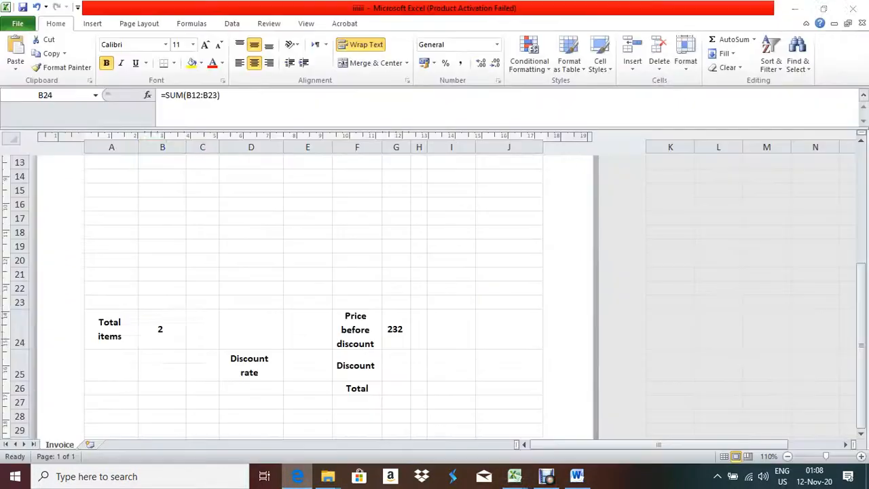
Start the E25 formula with =IF(B24<I3,J3 for the 0% tier
left_click(307, 365)
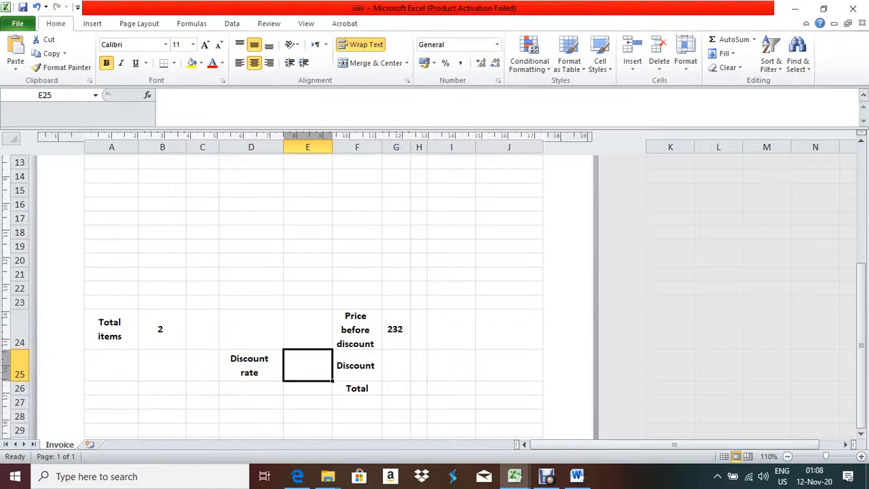
type("=if(")
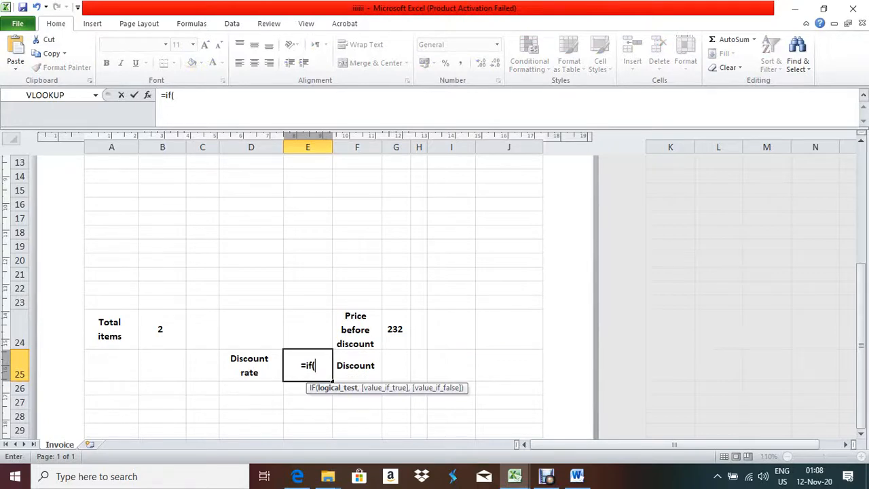
left_click(161, 329)
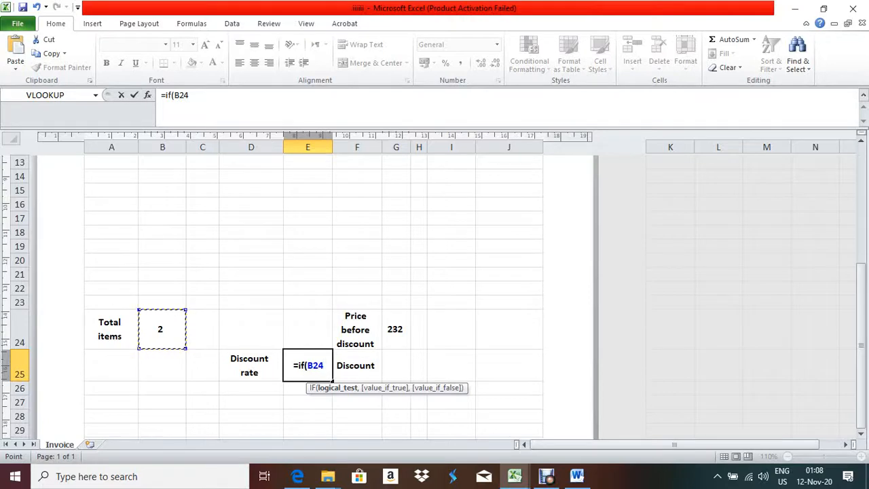
type("<")
scroll(313, 292, "up", 5)
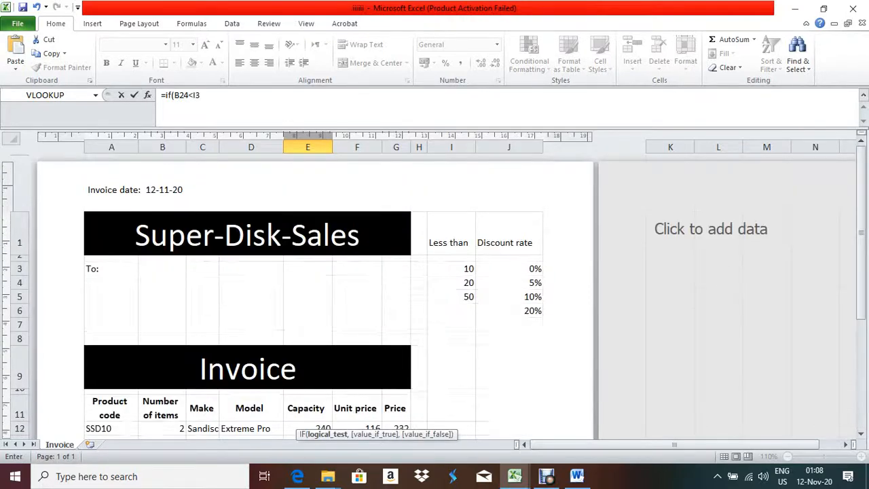
left_click(451, 268)
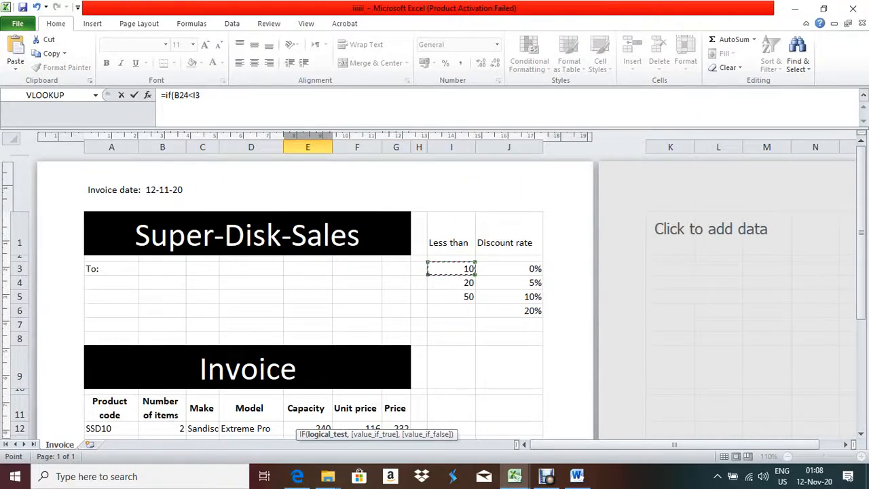
scroll(313, 292, "down", 5)
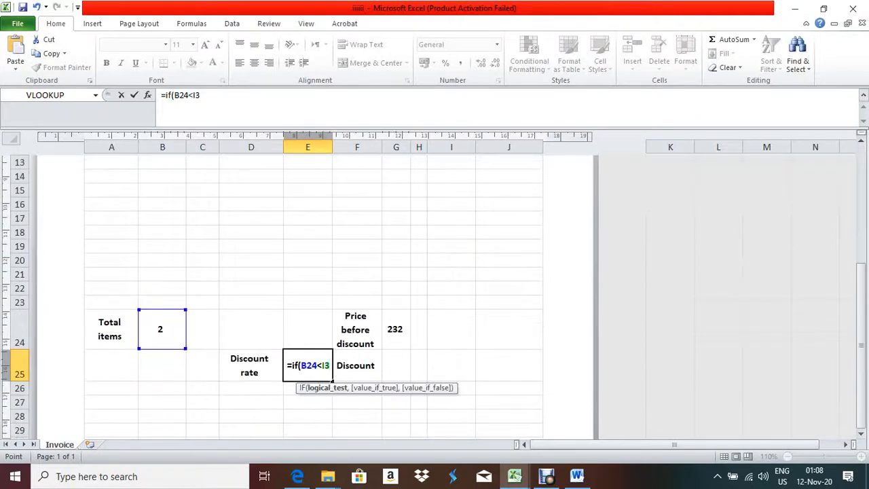
type(",")
scroll(313, 292, "up", 5)
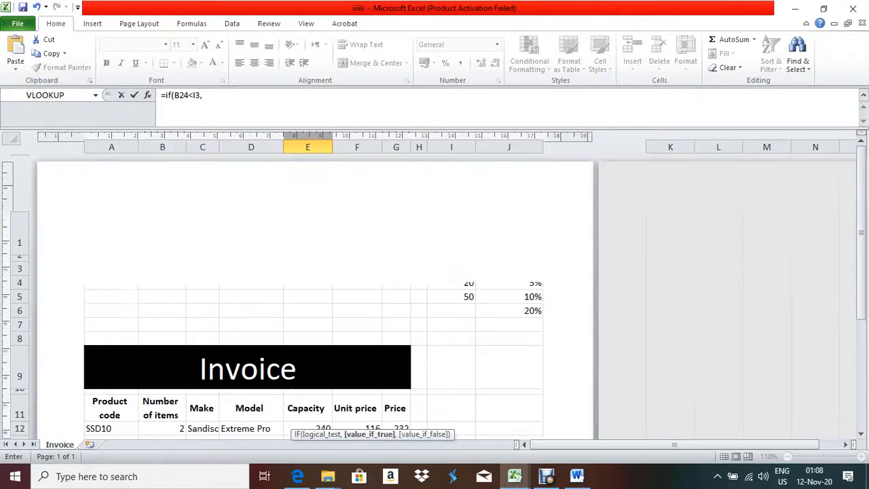
left_click(509, 269)
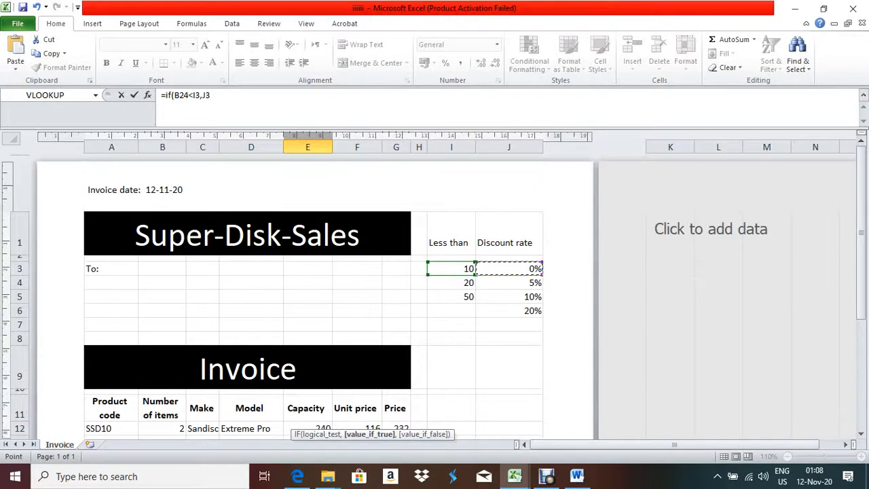
scroll(312, 292, "down", 5)
scroll(312, 292, "down", 2)
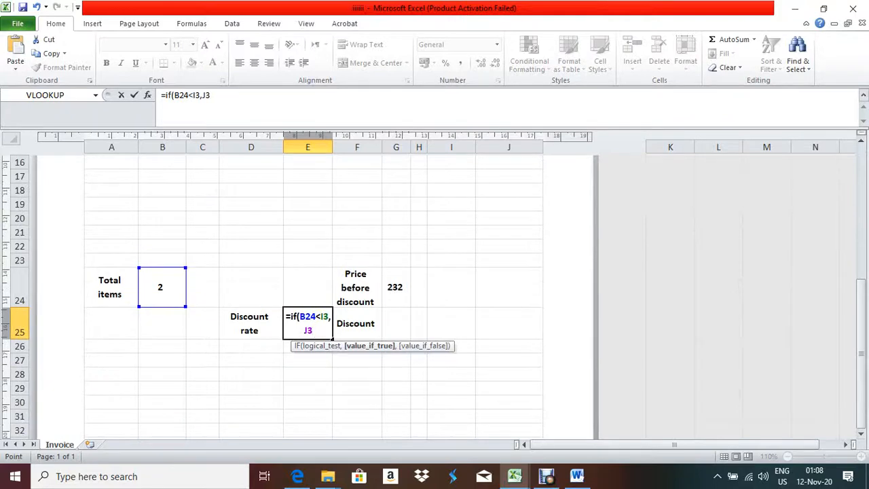
Add the nested IF(B24<I4,J4 for the 5% tier
type(",if")
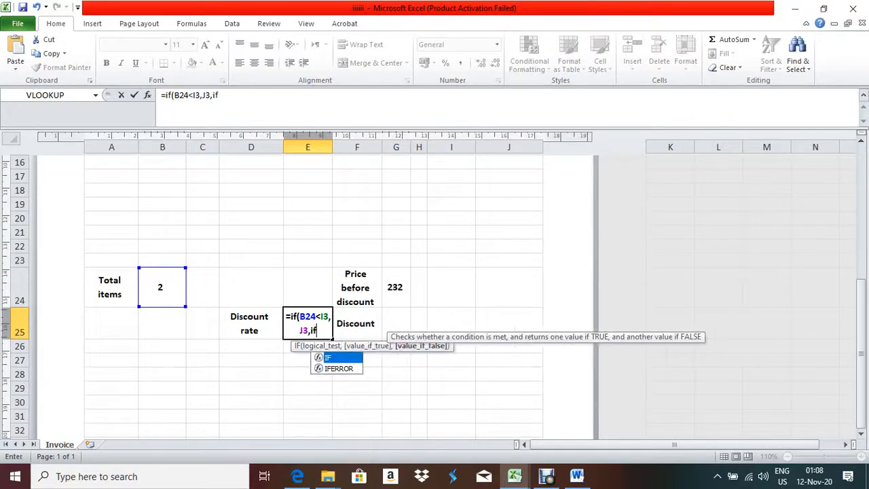
type("(")
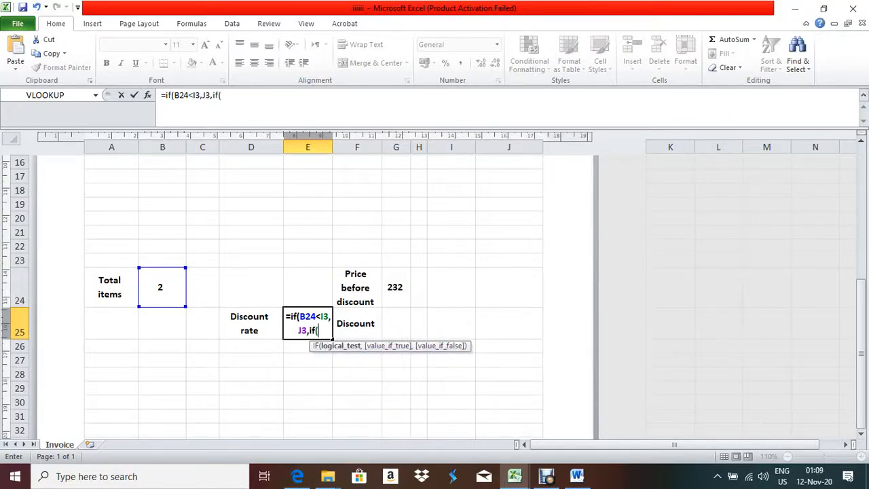
type("b24<")
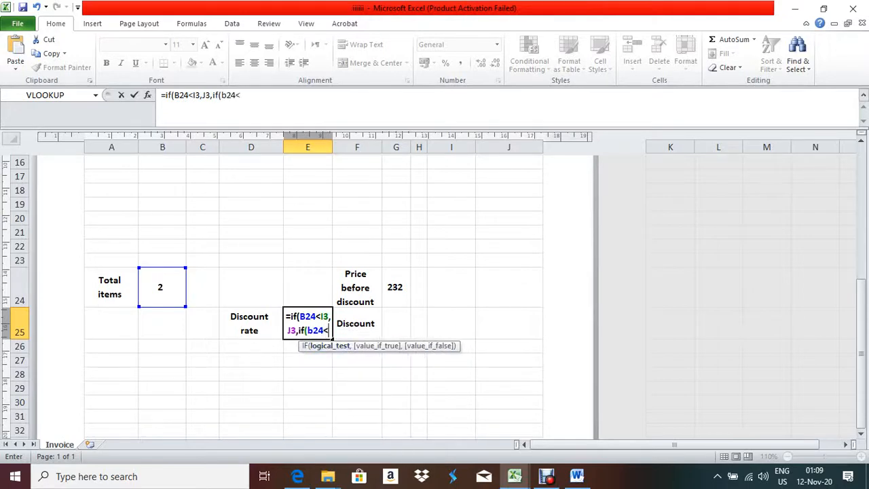
scroll(312, 292, "up", 5)
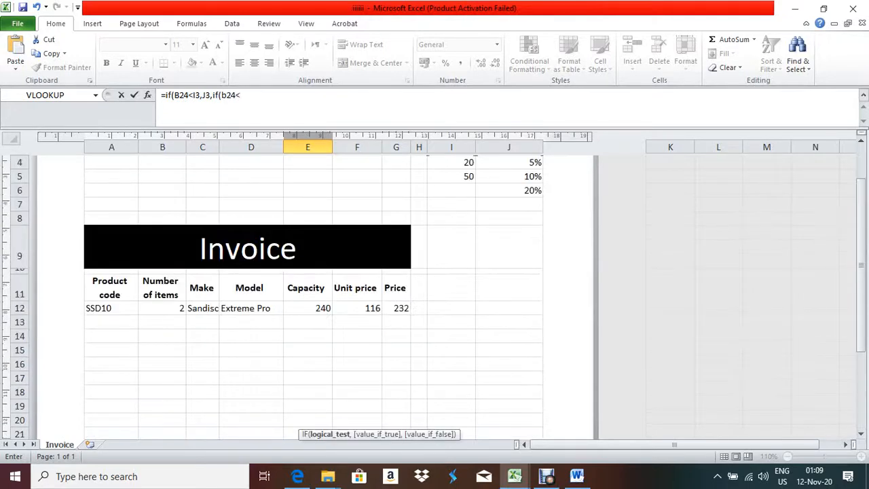
left_click(452, 282)
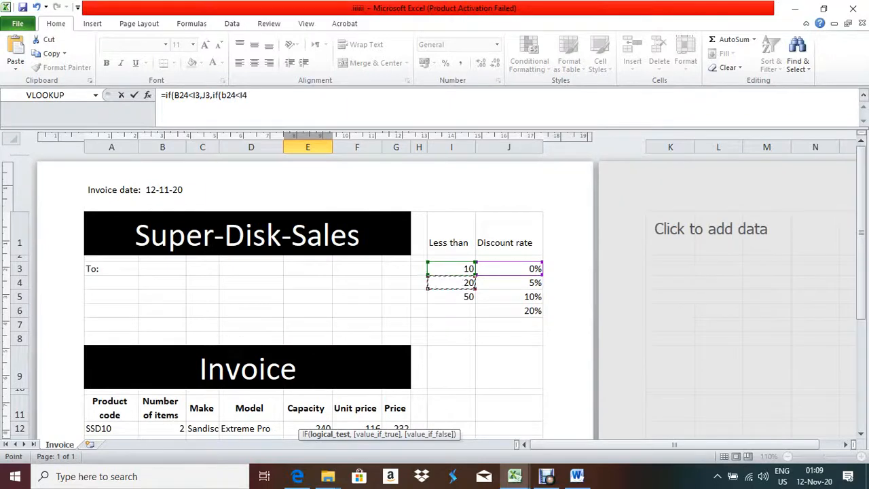
scroll(312, 292, "down", 6)
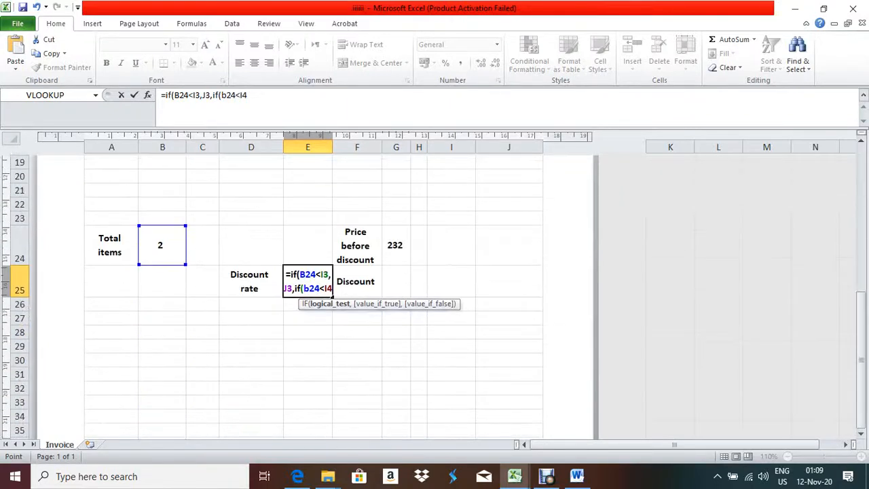
type(",")
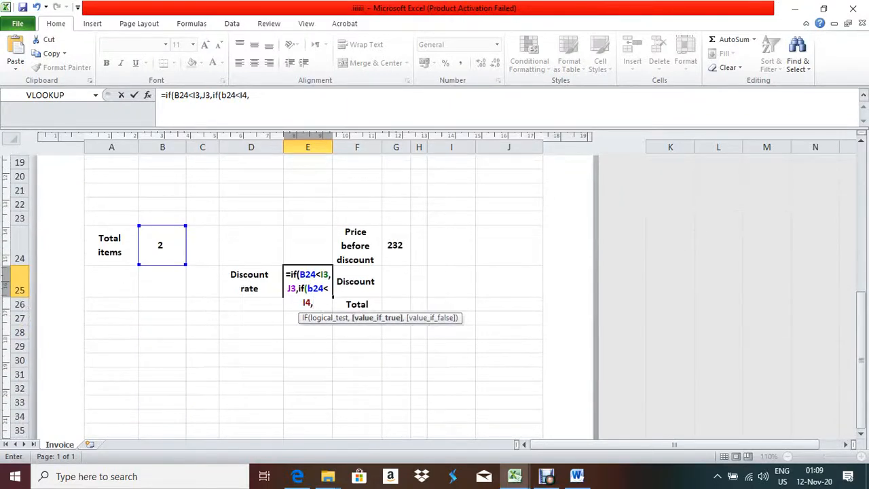
scroll(313, 292, "up", 2)
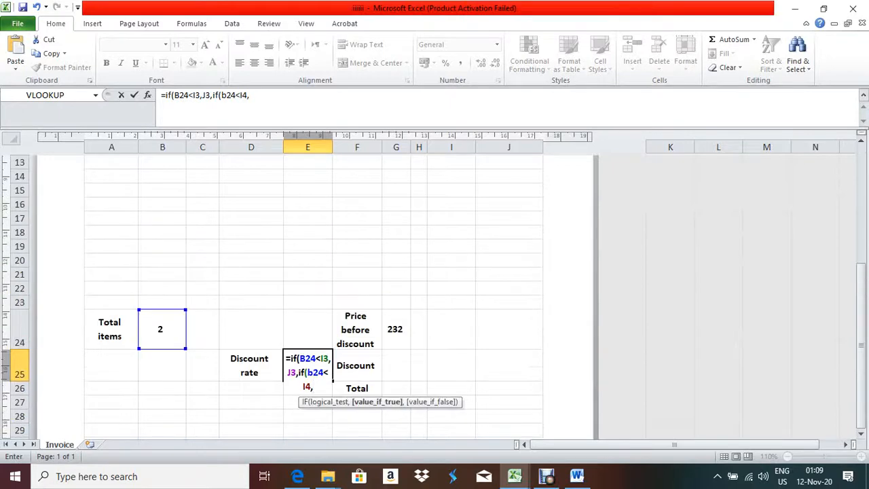
scroll(312, 292, "up", 4)
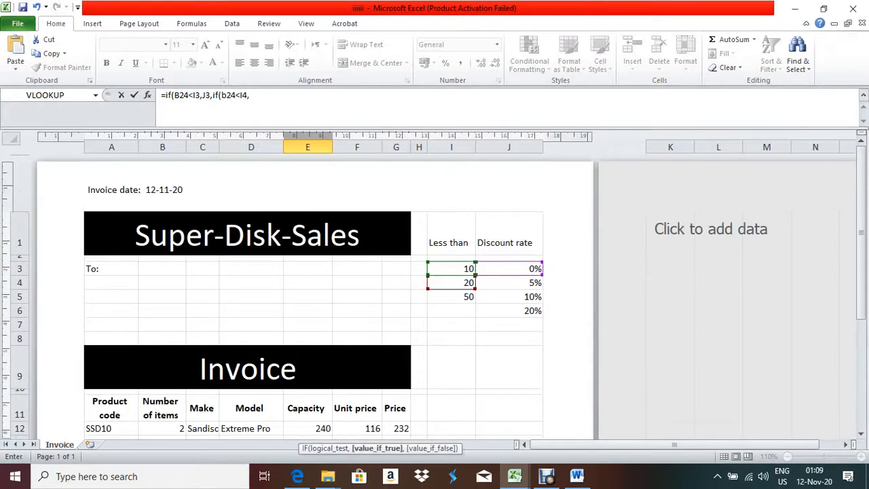
left_click(479, 282)
scroll(312, 292, "down", 6)
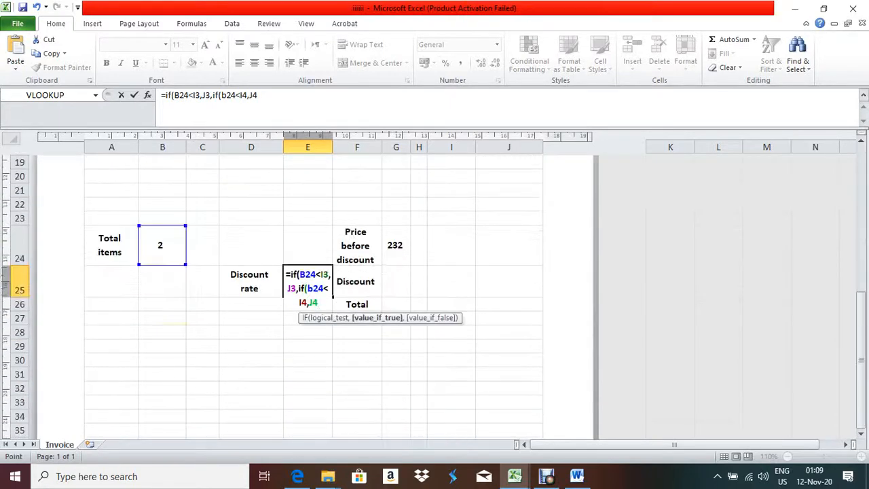
Finish with IF(B24<I5,J5,J6))) for the 10% and 20% tiers and commit the formula
type(",if(")
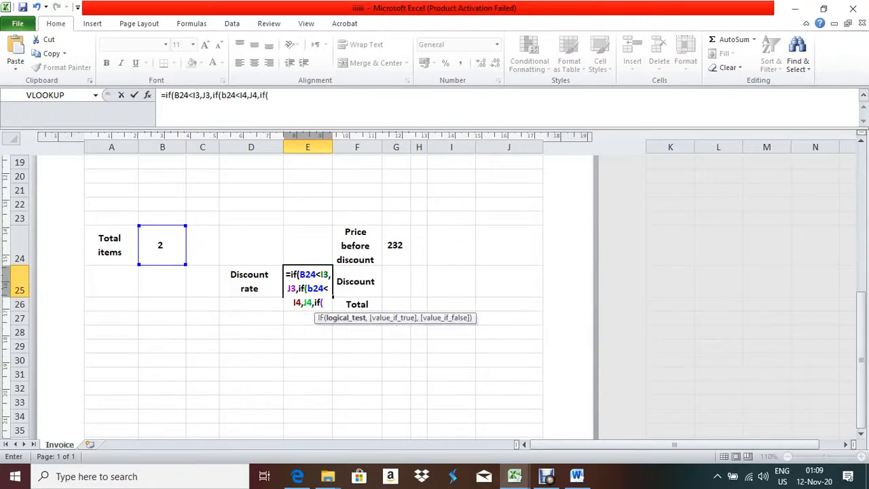
type("b24")
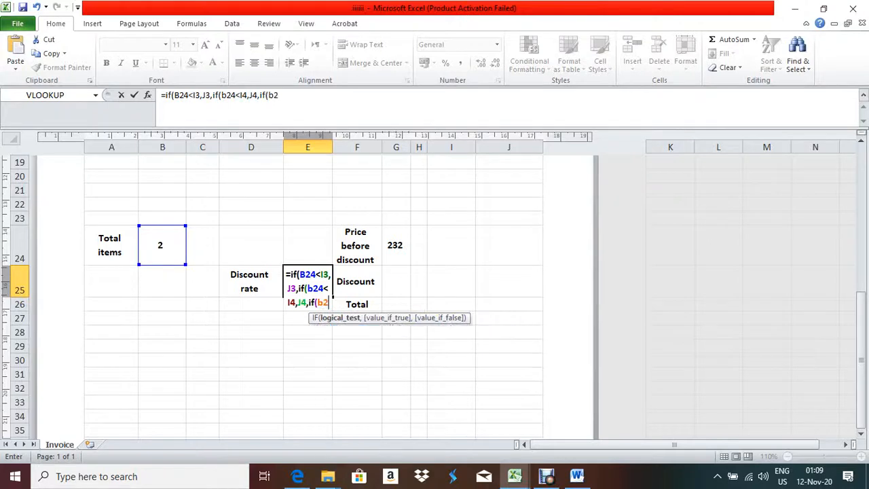
type("<")
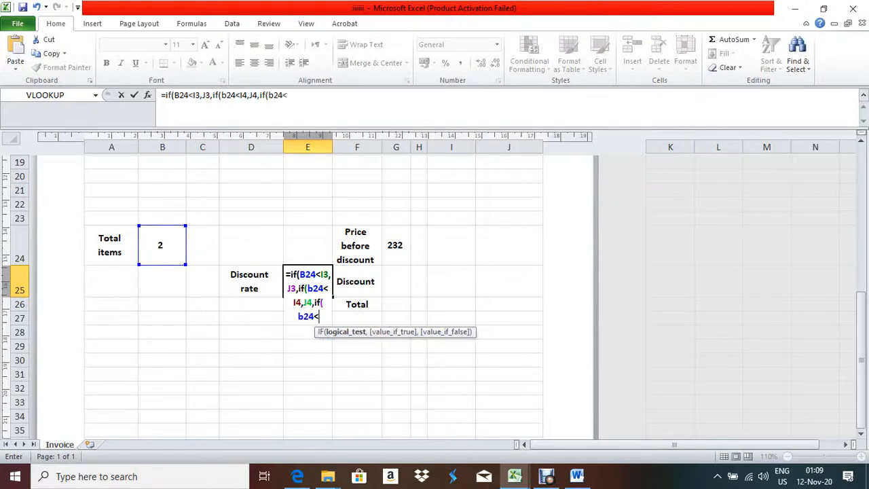
scroll(312, 292, "up", 6)
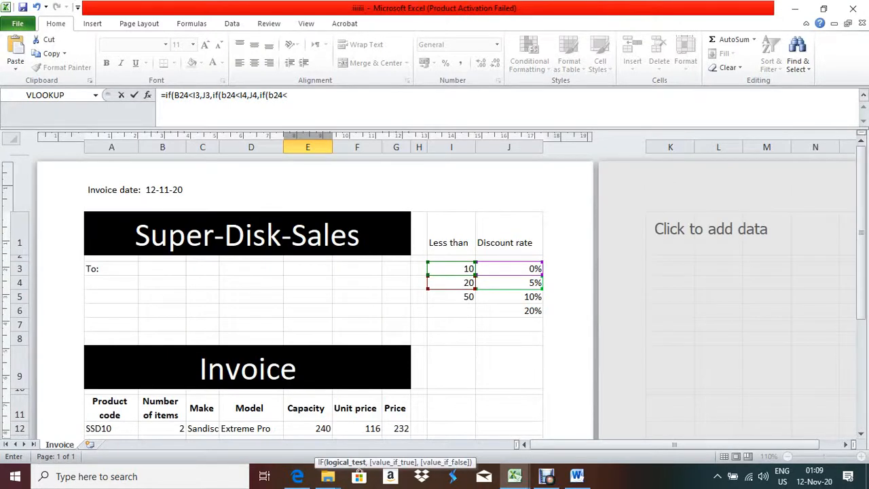
left_click(452, 297)
scroll(312, 292, "down", 7)
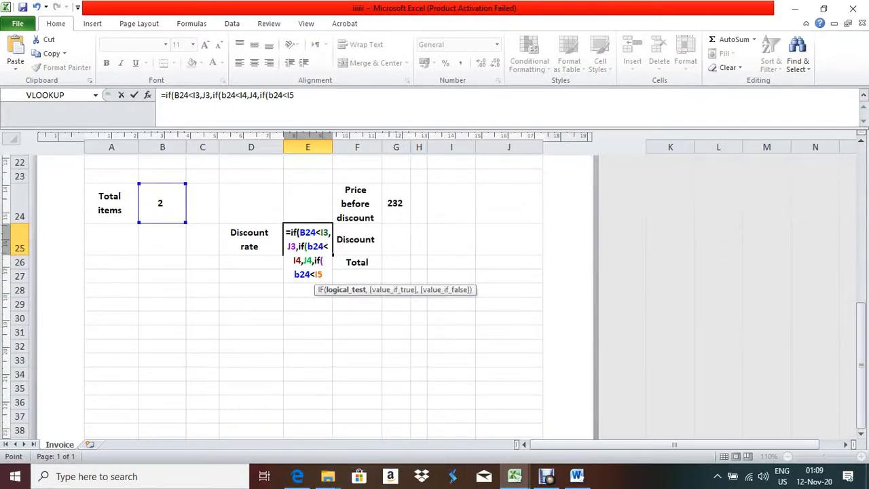
type(",")
scroll(408, 292, "up", 7)
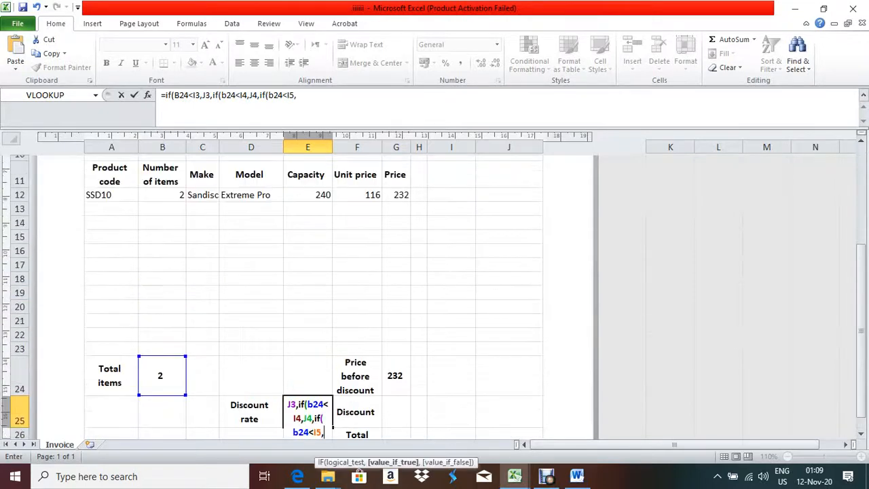
left_click(509, 297)
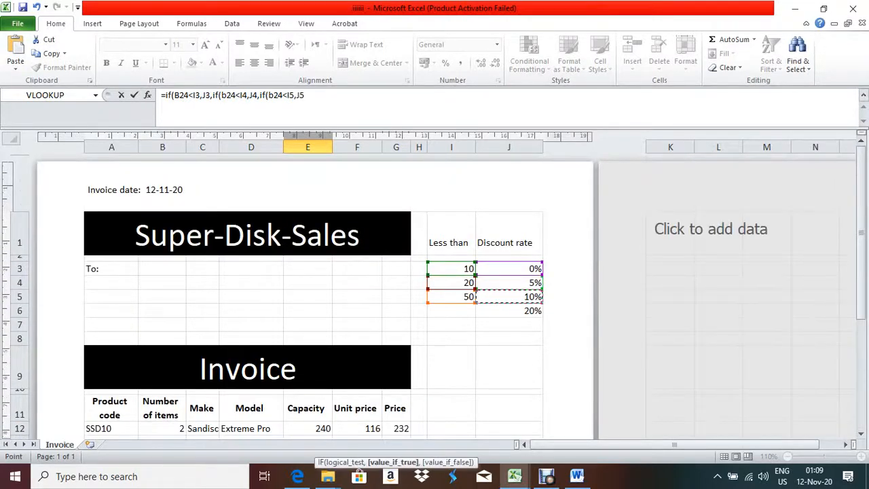
scroll(313, 292, "down", 6)
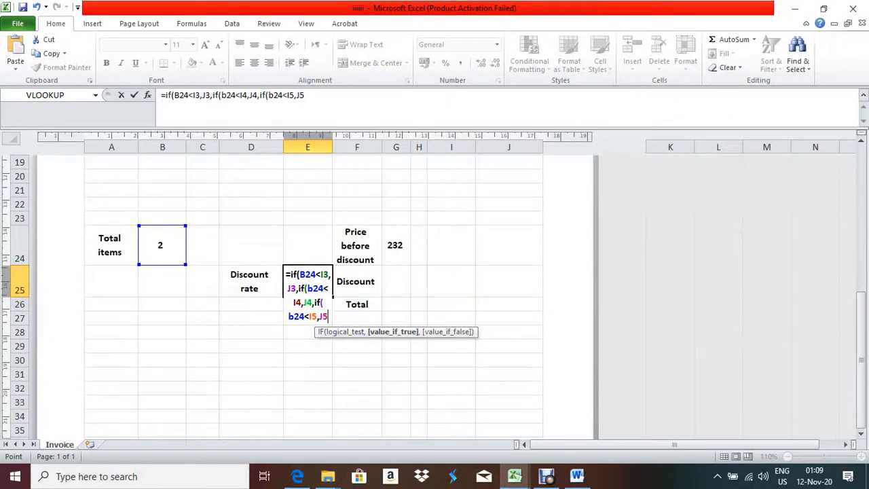
scroll(312, 292, "up", 6)
scroll(312, 292, "down", 4)
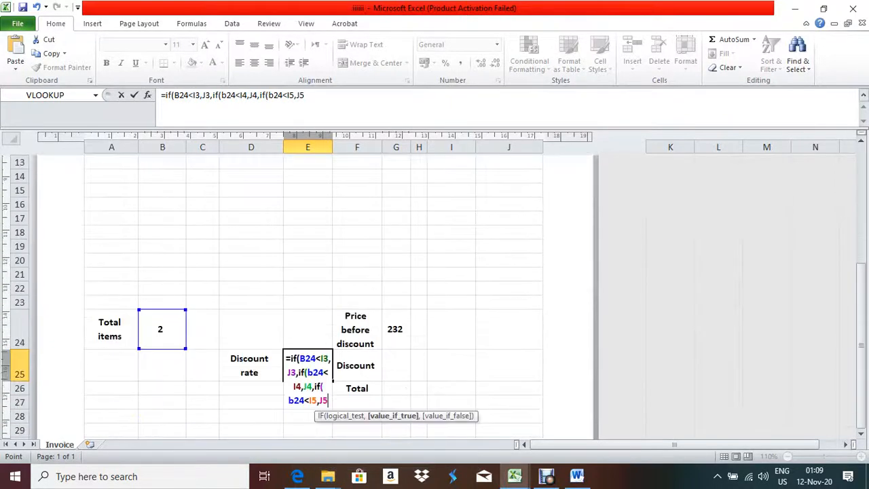
scroll(313, 292, "down", 1)
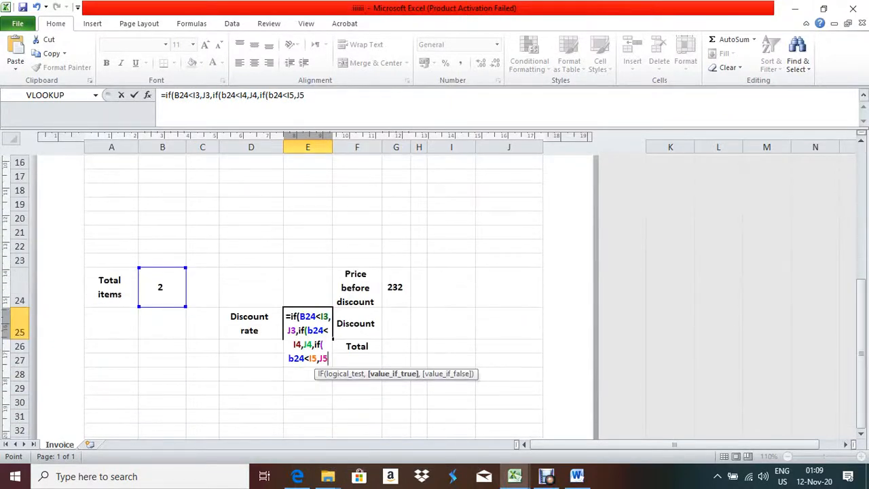
type(",j6")
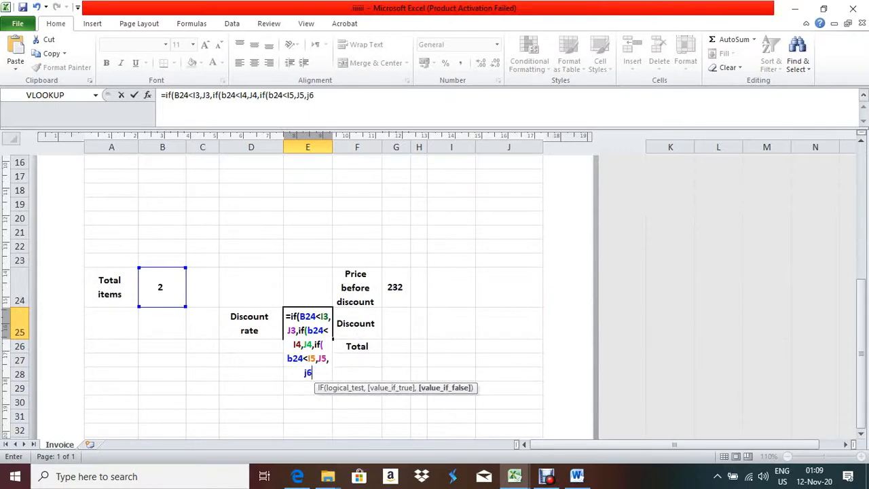
type(")))")
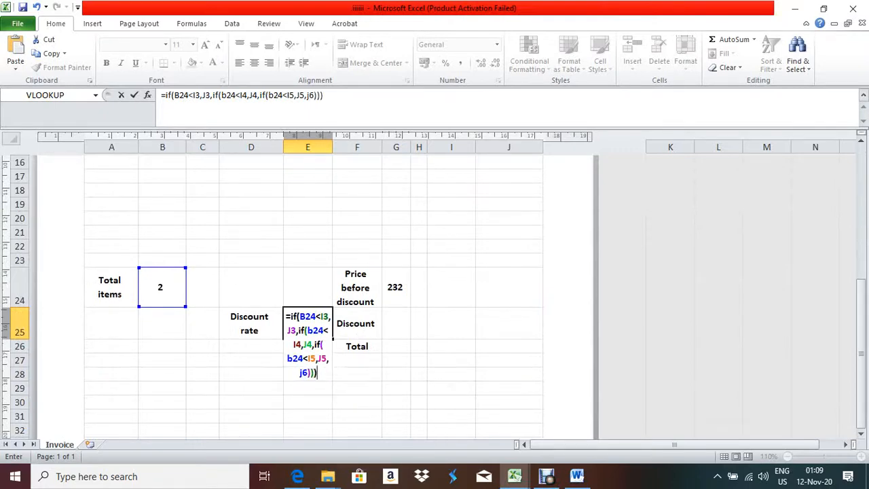
key("Return")
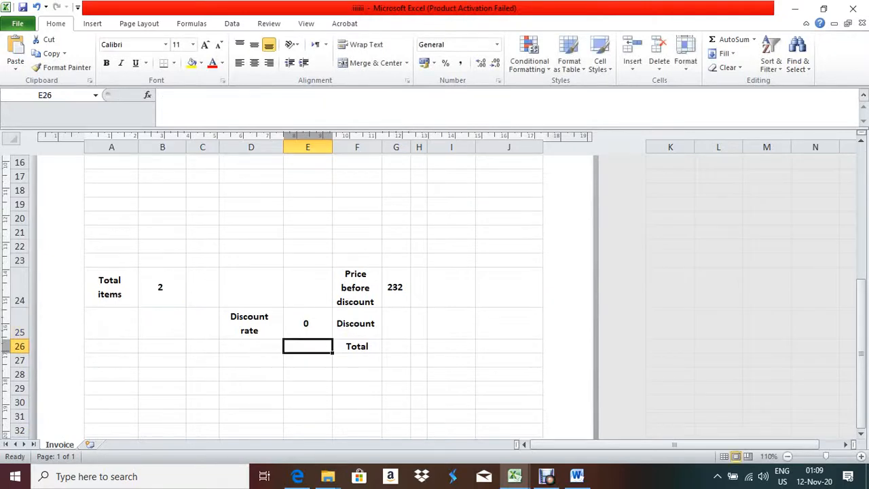
Enter 12 as the SSD10 quantity in B12 and confirm E25 now returns a 0.05 discount rate
left_click(308, 323)
left_click(160, 287)
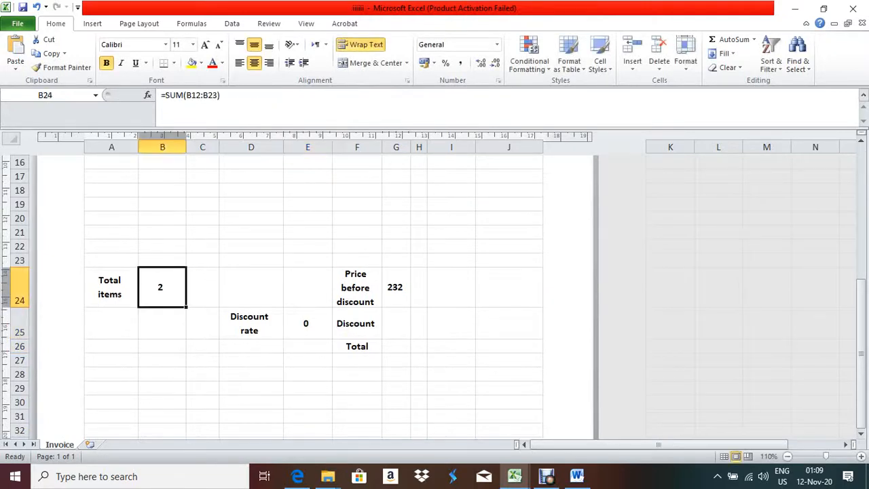
scroll(305, 299, "up", 4)
left_click(162, 308)
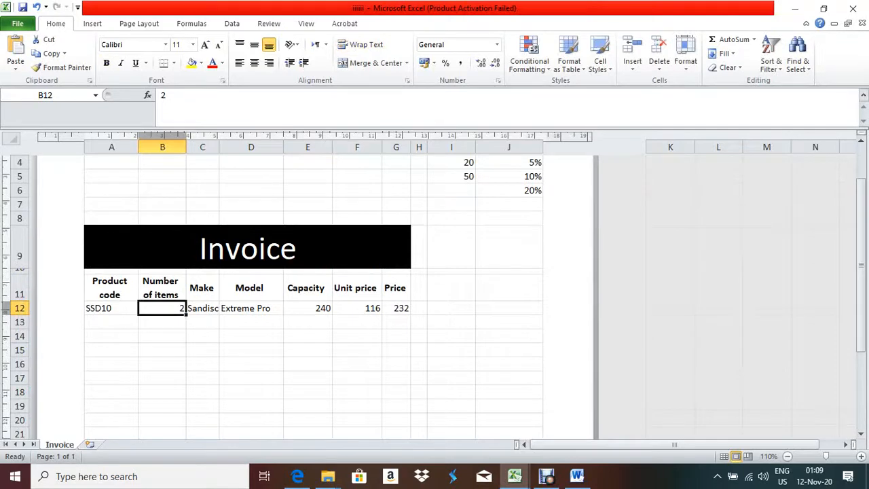
type("12")
scroll(305, 285, "up", 3)
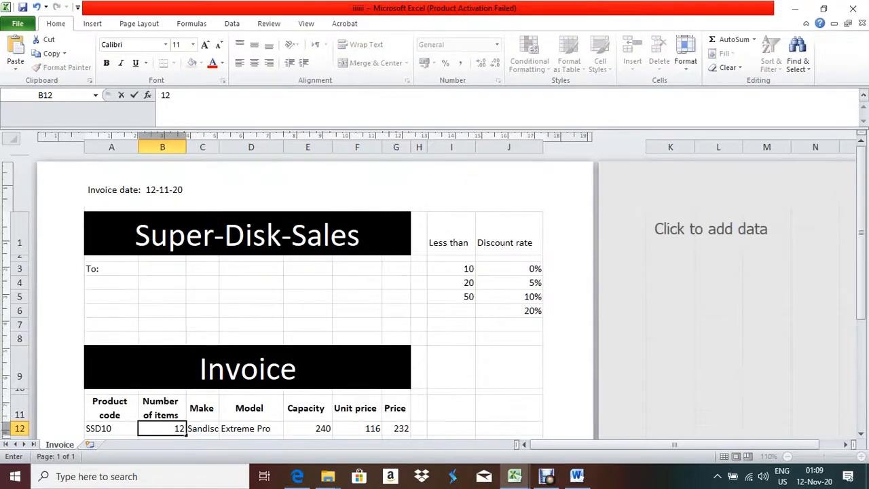
scroll(305, 285, "down", 6)
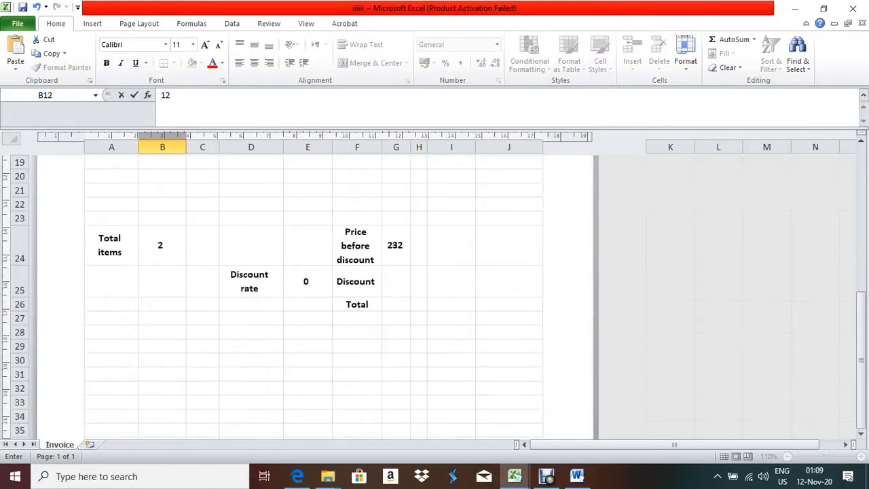
left_click(308, 280)
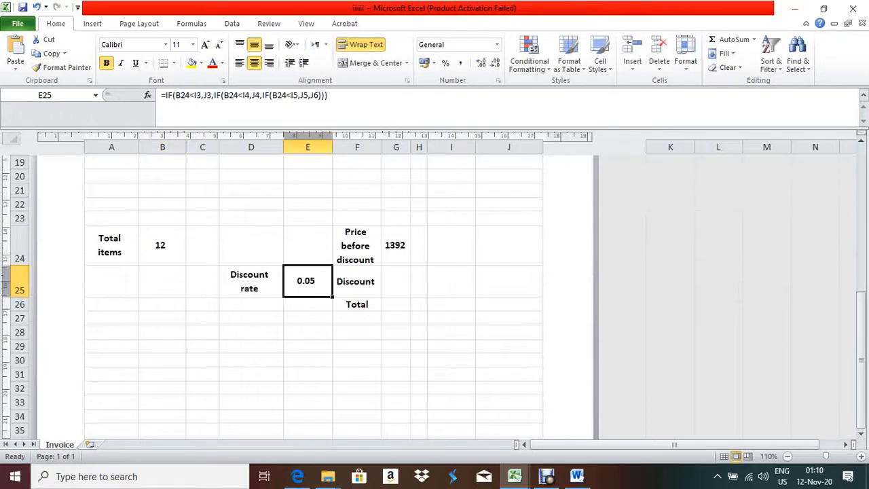
scroll(312, 292, "up", 6)
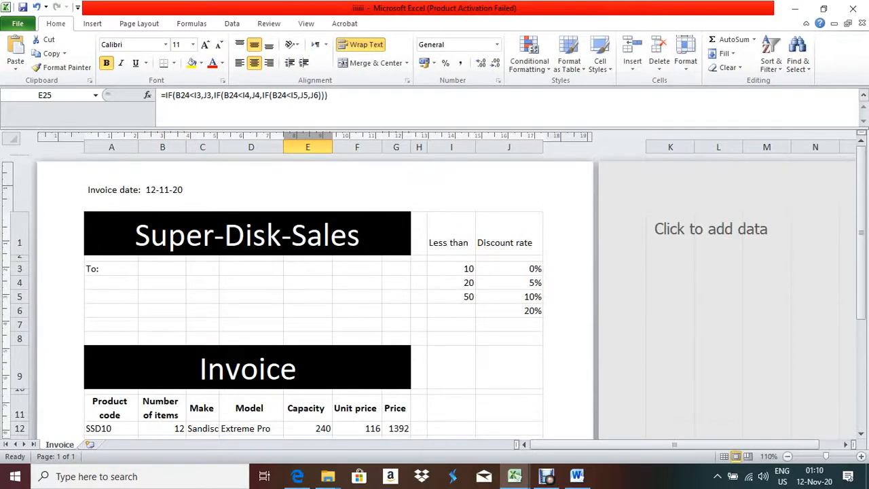
left_click(298, 476)
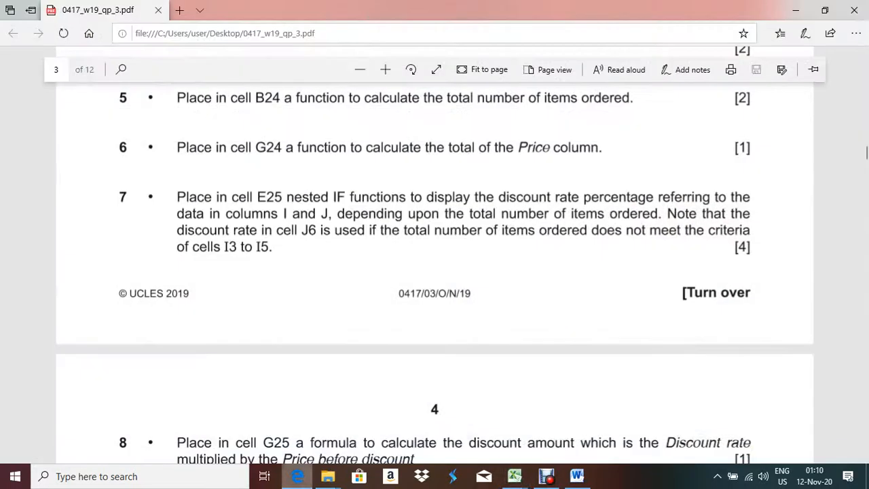
Scroll the exam PDF to page 4, questions 8–11, then return to Excel
scroll(435, 272, "down", 2)
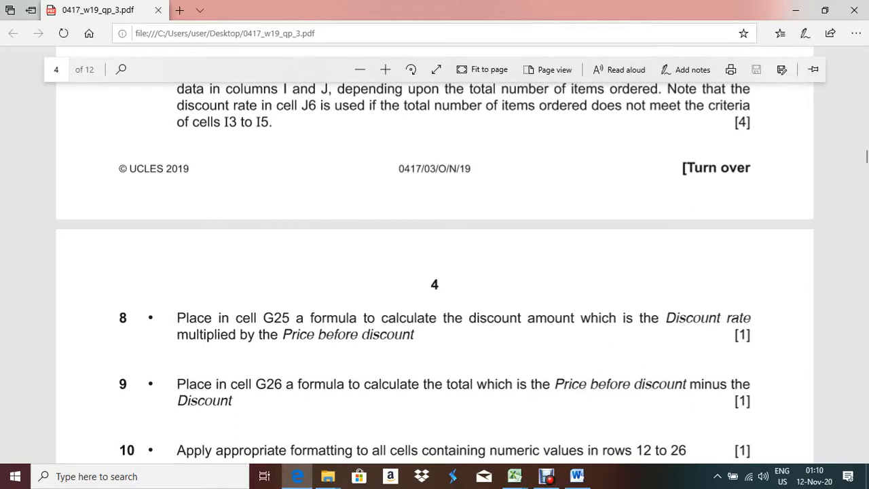
scroll(435, 272, "down", 1)
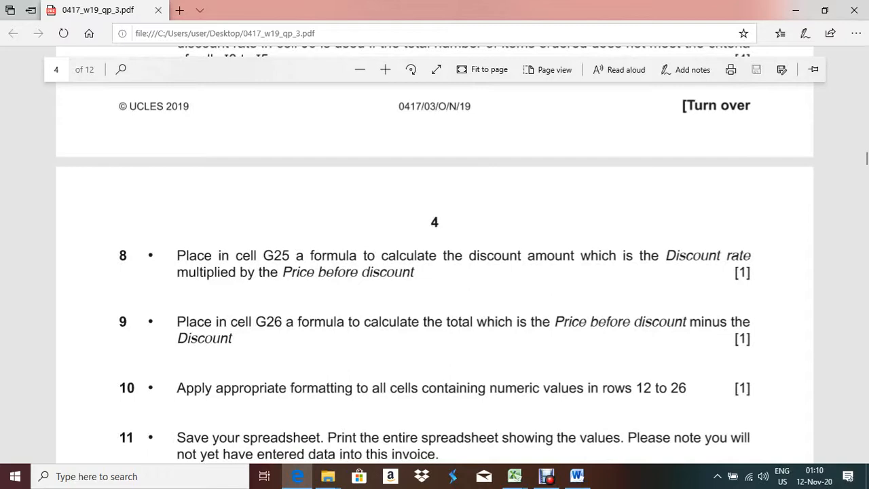
key("alt+Tab")
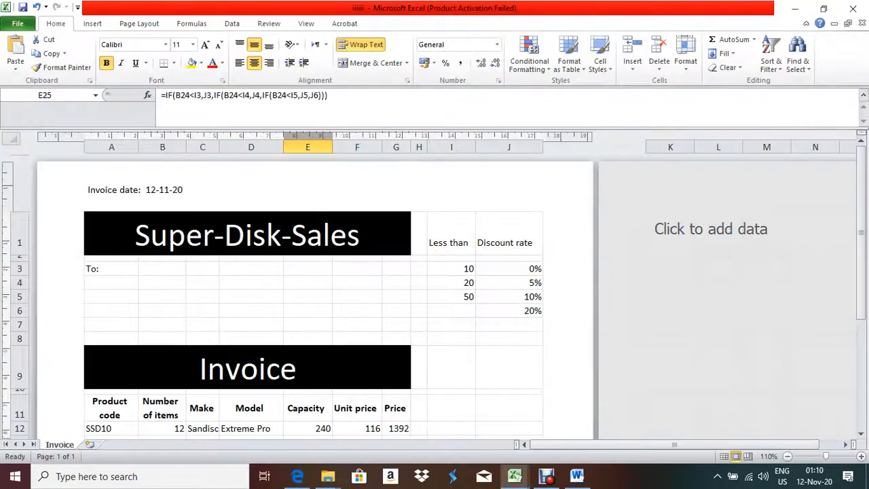
Select the Discount cell G25, review E25, and reread question 8 in the exam paper
scroll(313, 292, "down", 4)
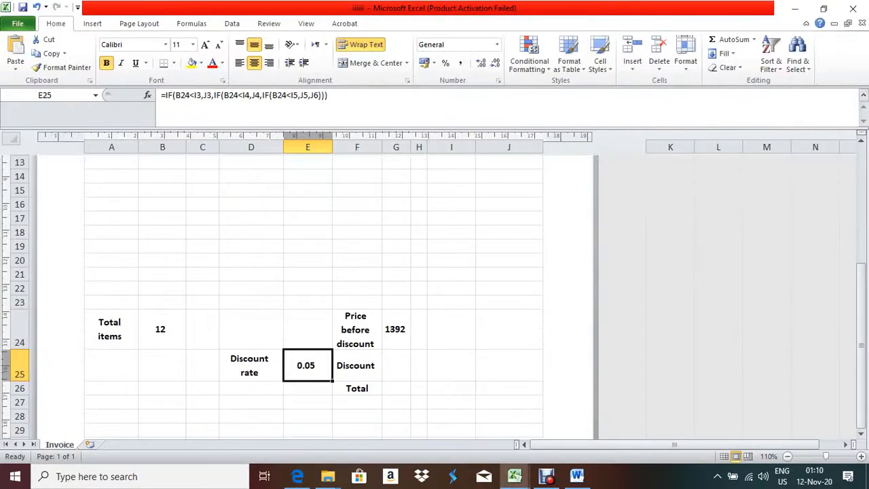
left_click(396, 365)
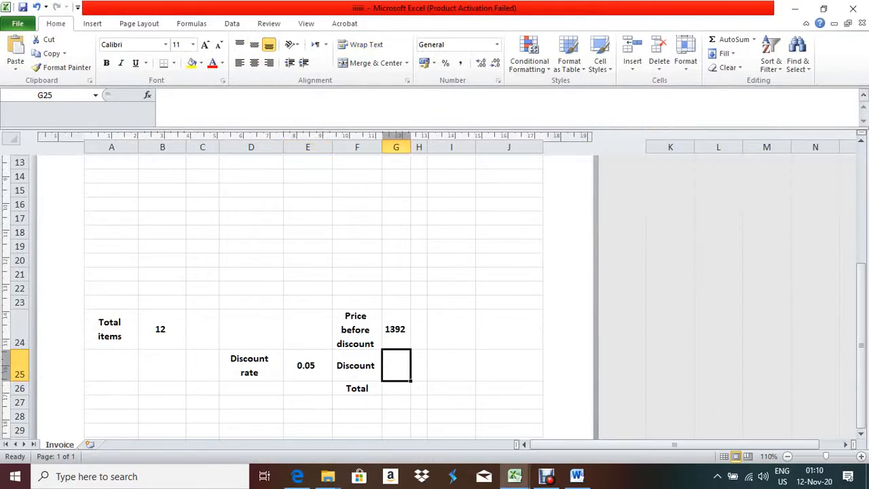
left_click(307, 366)
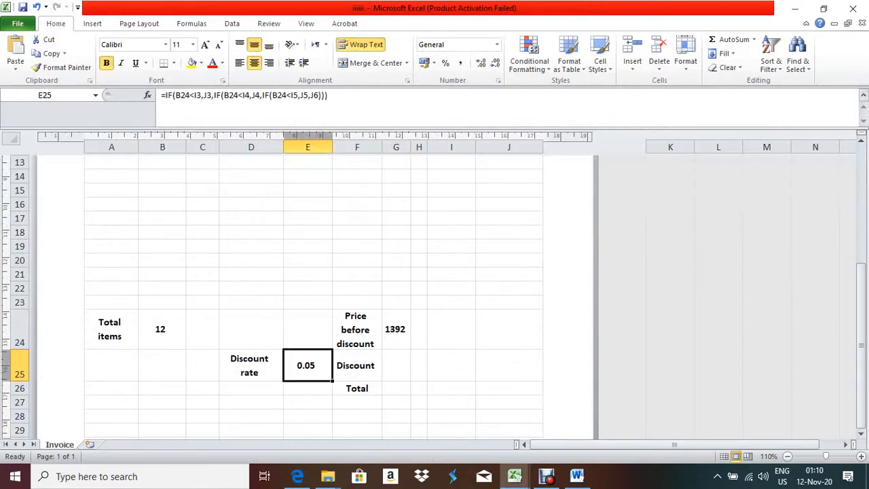
left_click(396, 365)
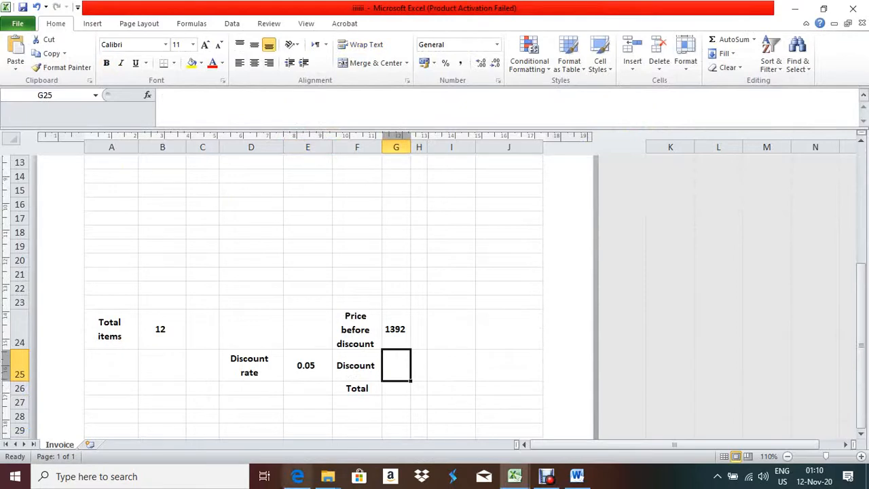
left_click(298, 476)
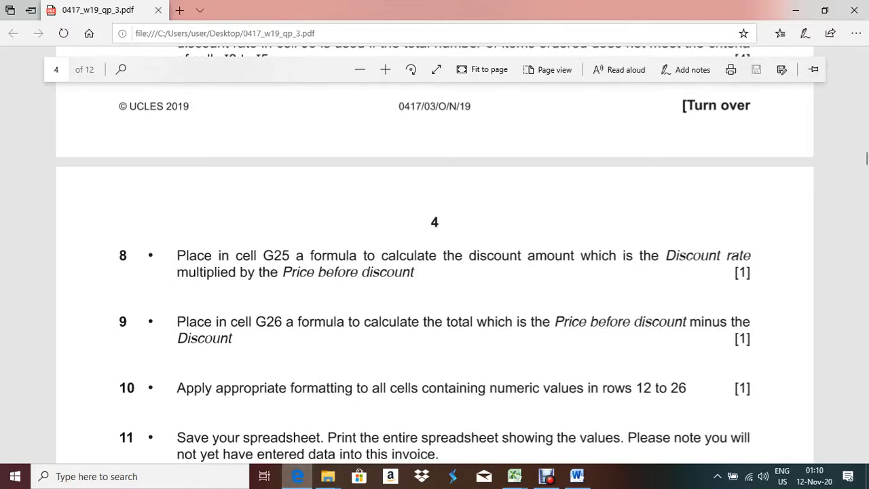
key("alt+Tab")
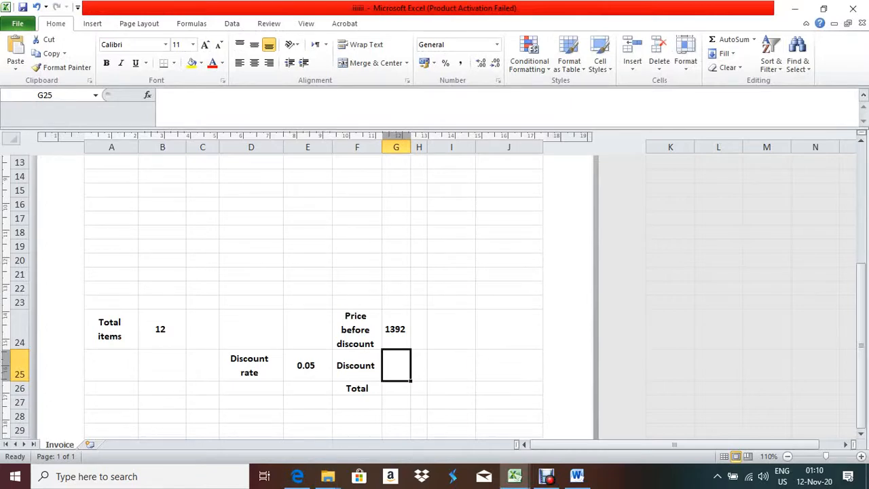
Enter =E25*G24 in G25 so the discount shows 69.6, and verify it with F2
type("=")
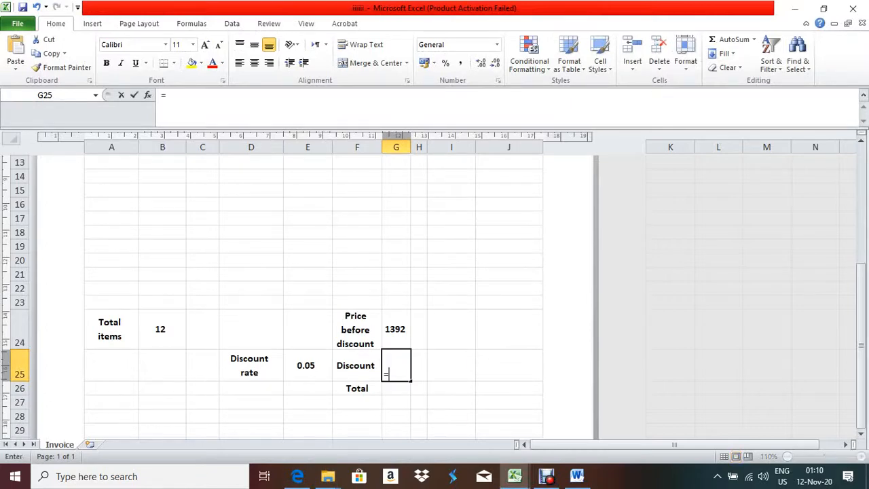
left_click(308, 365)
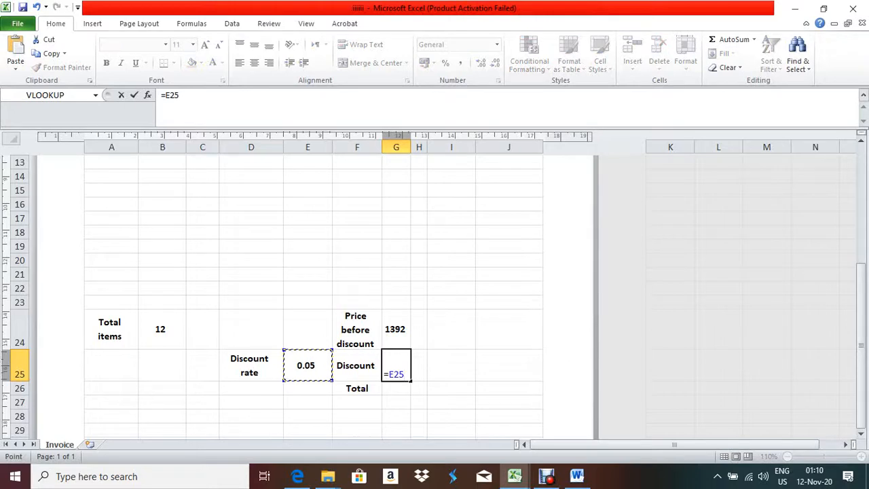
type("*")
key("Up")
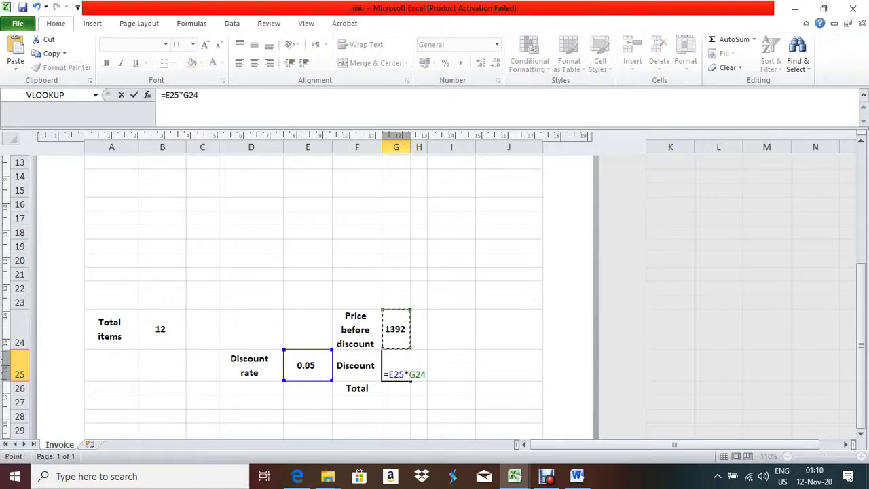
key("Return")
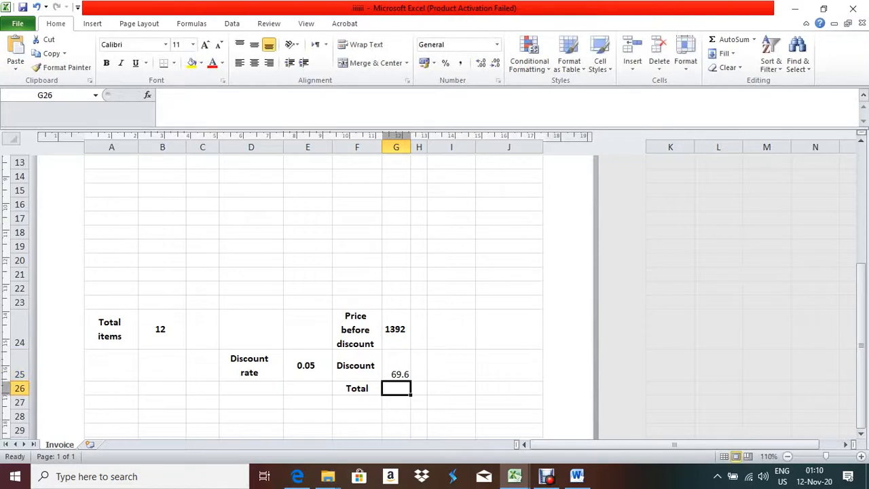
left_click(396, 366)
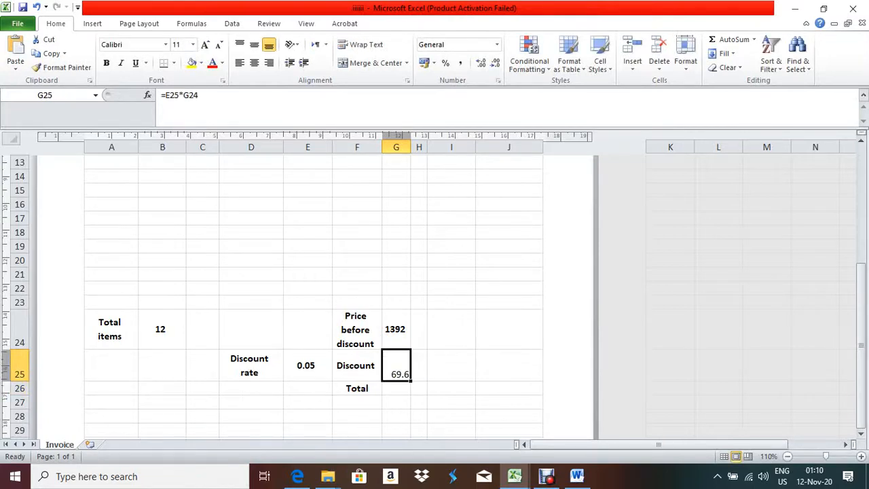
key("F2")
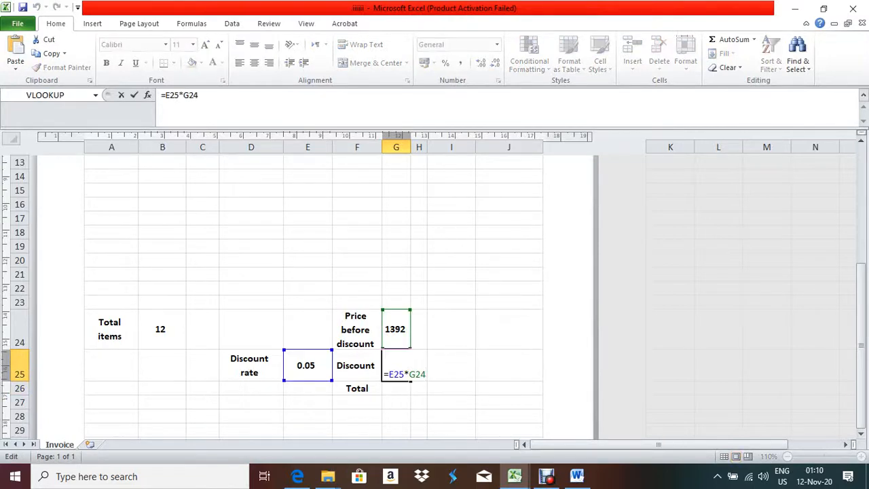
key("Return")
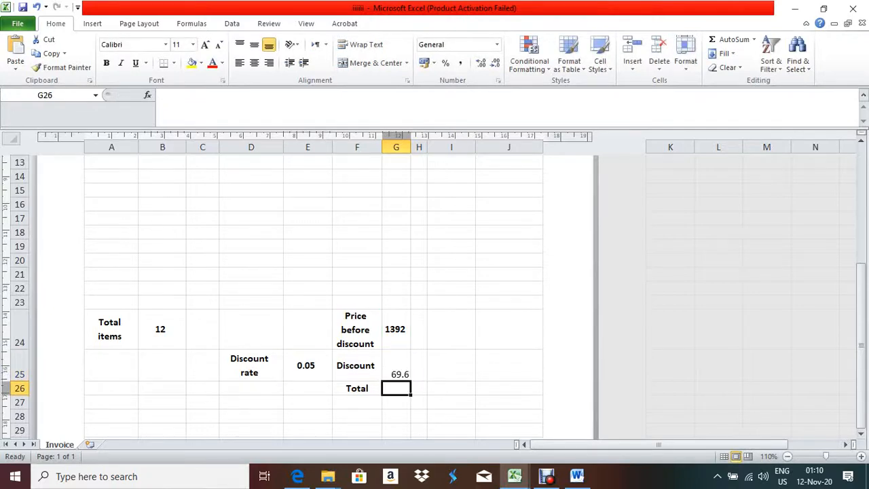
left_click(298, 476)
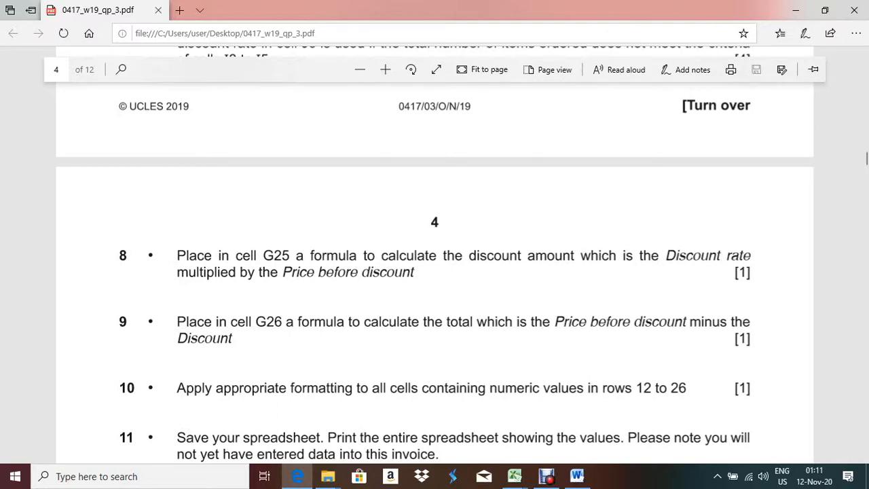
Enter =G24-G25 in G26 so the invoice total reads 1322
key("alt+Tab")
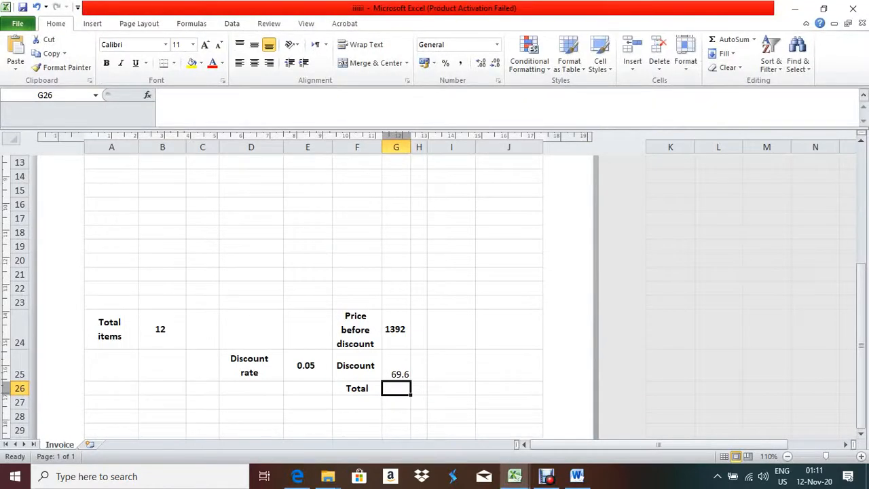
type("=")
key("Up")
key("Up")
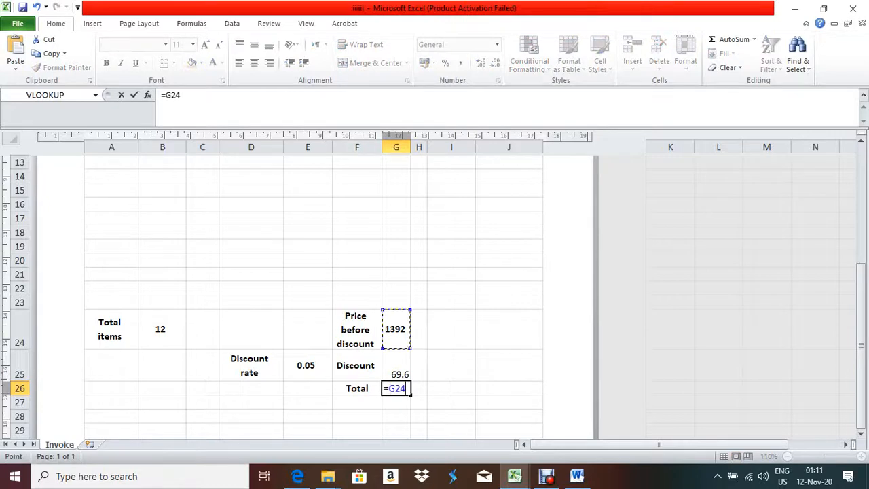
type("-")
key("Up")
key("Return")
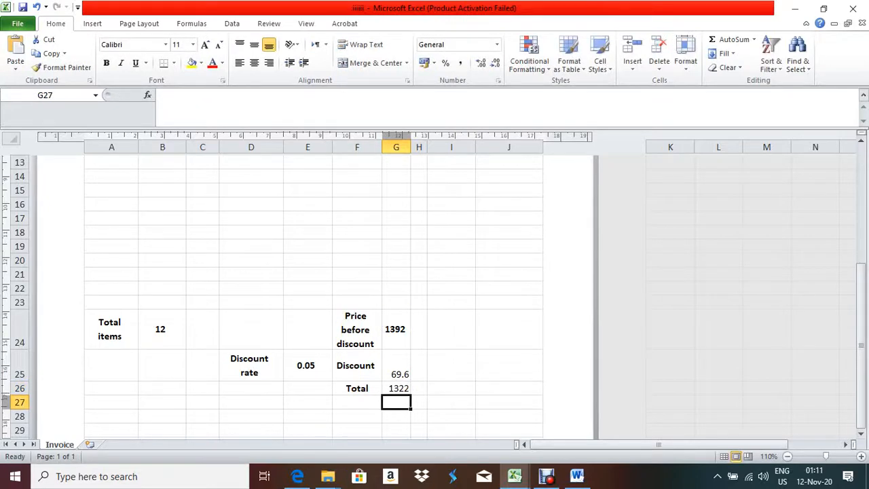
key("Up")
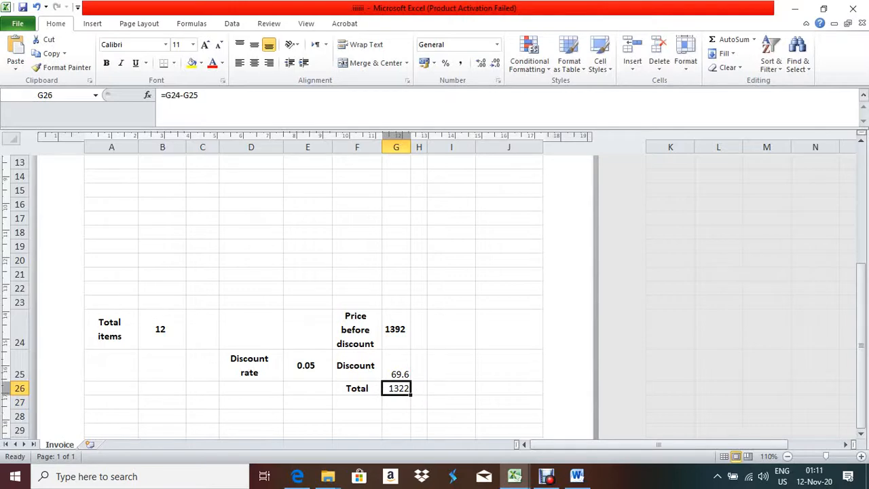
left_click(297, 476)
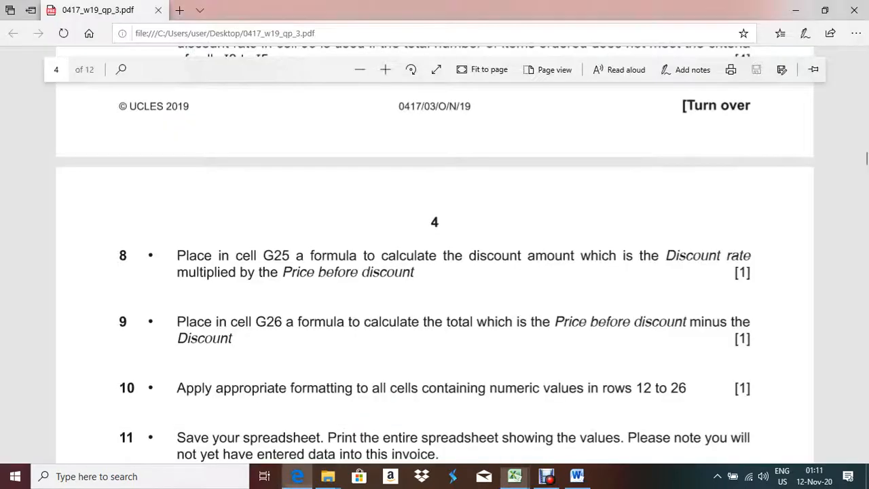
Scroll the exam PDF to question 11's 'Make sure the:' printing list, then return to the invoice
scroll(435, 255, "down", 2)
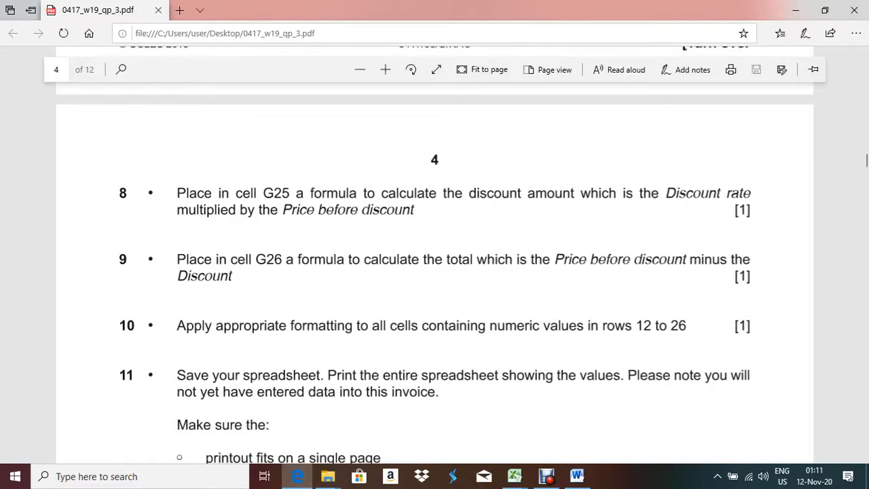
mouse_move(298, 476)
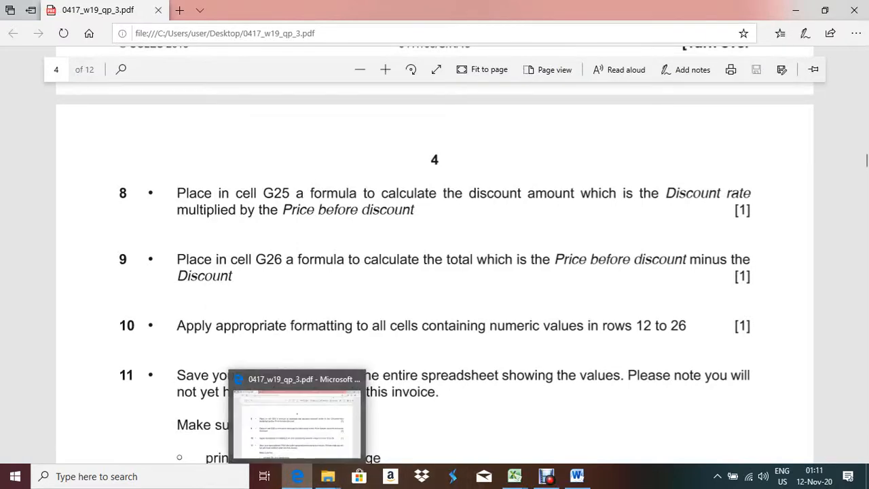
left_click(515, 476)
scroll(312, 292, "up", 5)
scroll(312, 292, "down", 2)
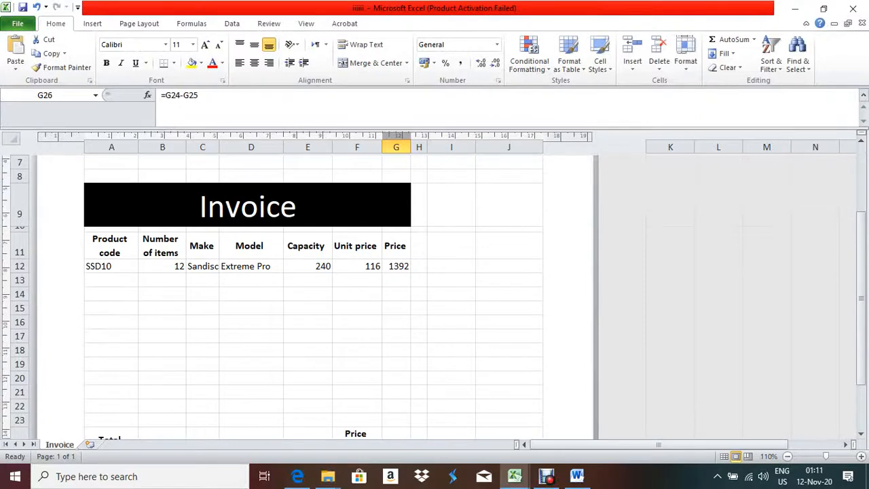
left_click_drag(162, 266, 162, 404)
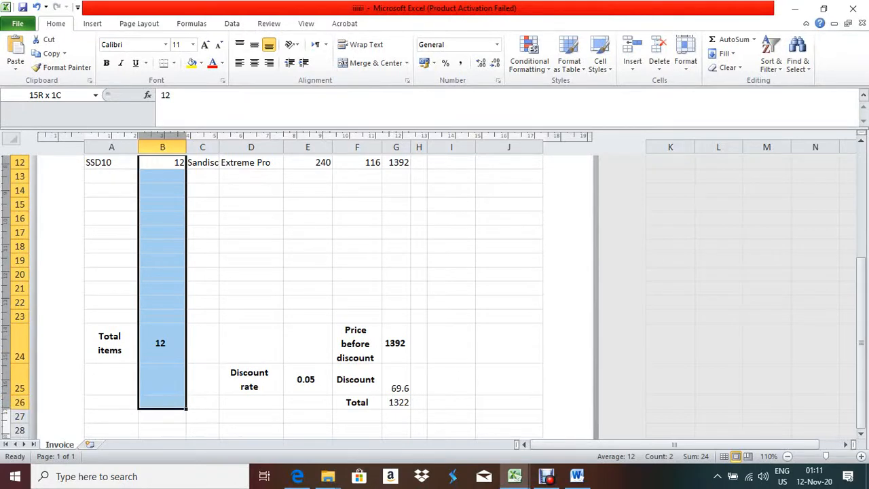
mouse_move(162, 404)
left_mouse_down()
mouse_move(251, 404)
mouse_move(166, 404)
left_mouse_up()
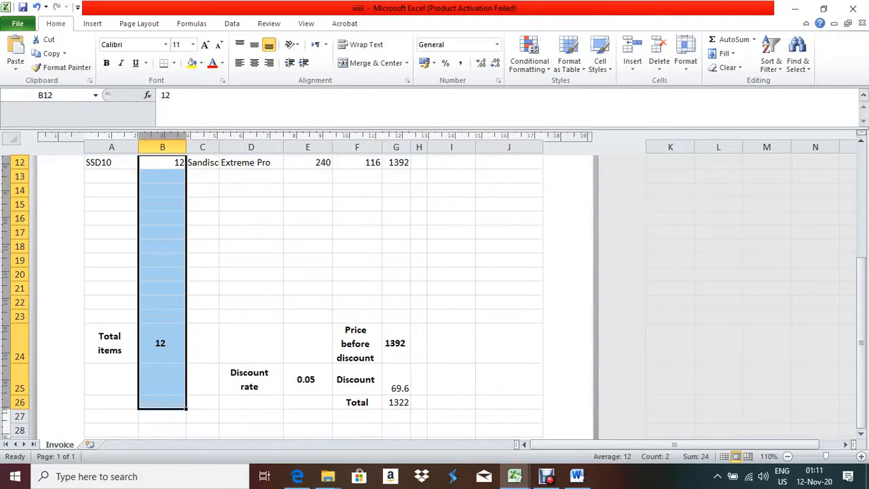
scroll(313, 292, "up", 1)
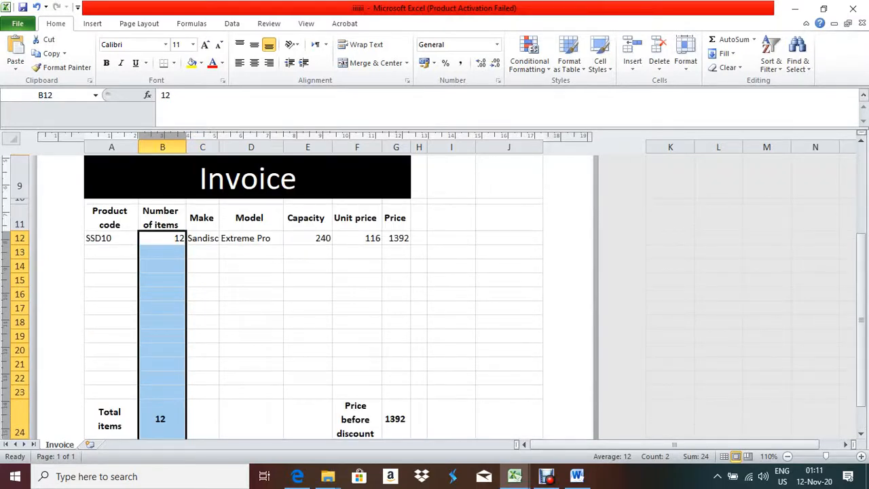
scroll(312, 292, "down", 3)
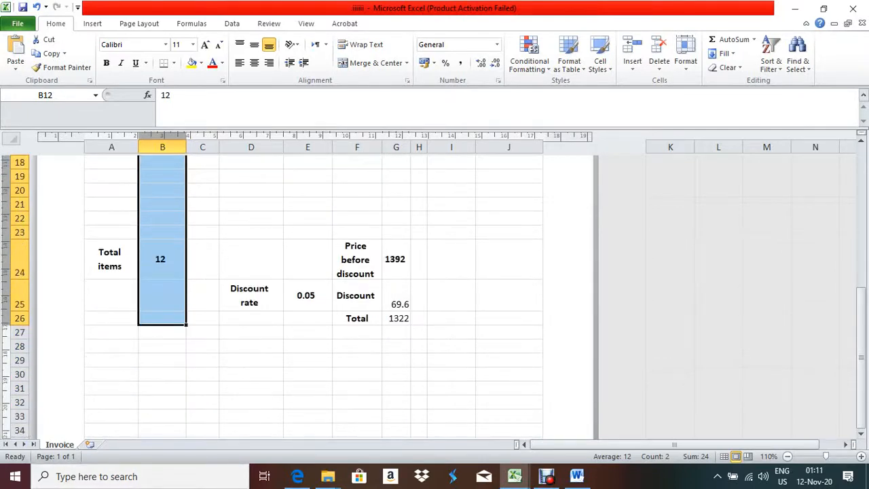
left_click(160, 258)
scroll(312, 292, "up", 3)
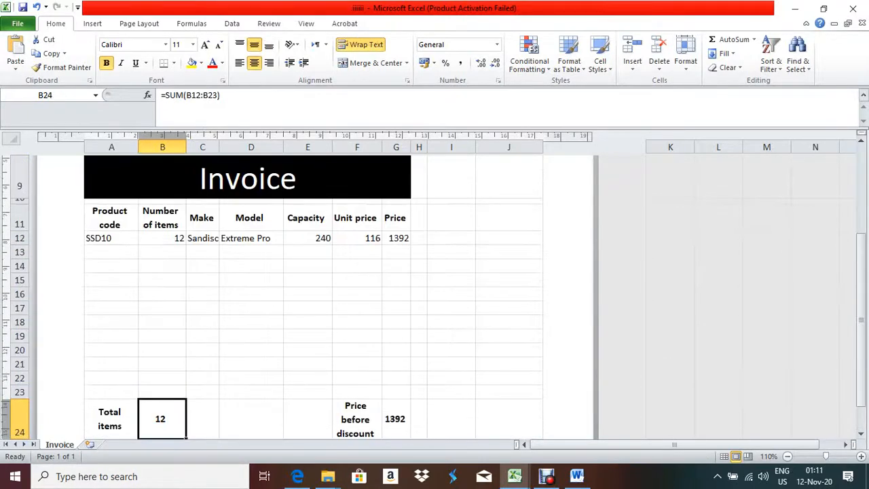
left_click_drag(162, 237, 162, 421)
scroll(163, 421, "down", 2)
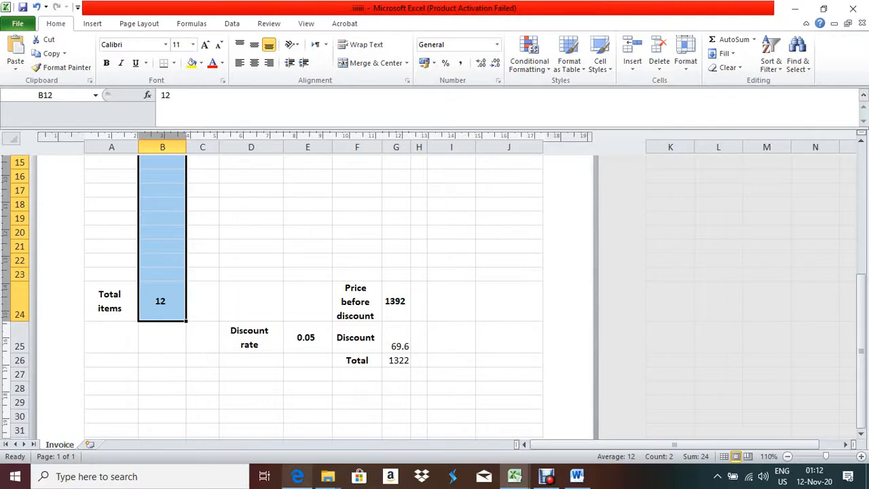
left_click(298, 476)
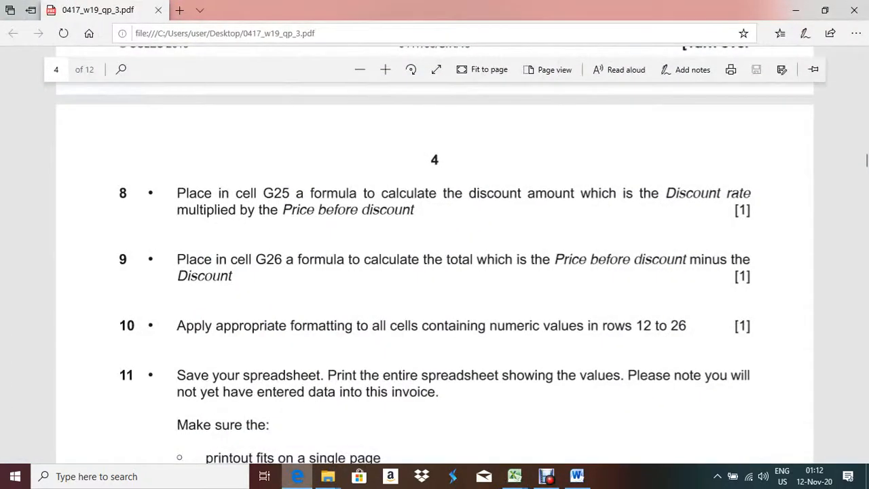
key("alt+Tab")
scroll(312, 299, "up", 3)
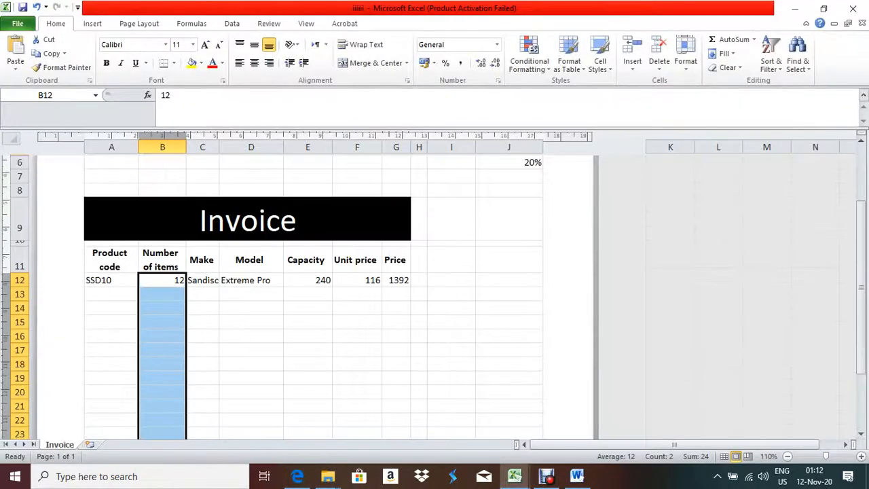
scroll(313, 299, "up", 2)
scroll(313, 298, "down", 1)
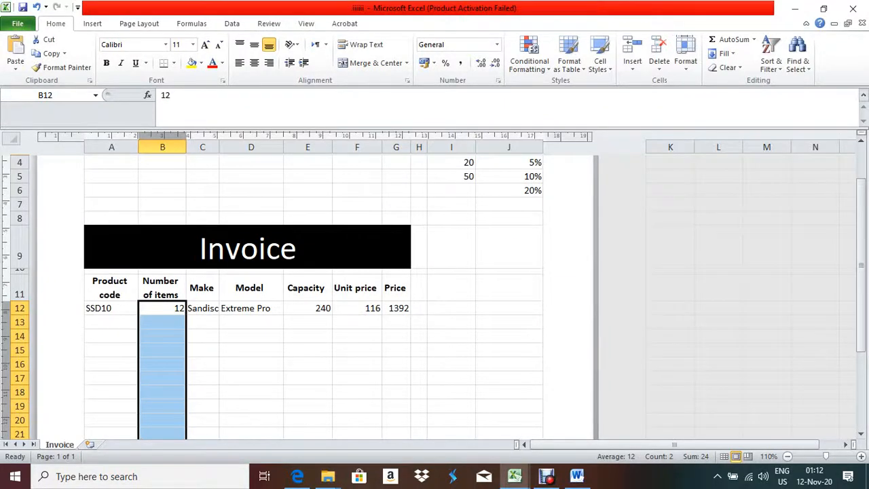
Format the Number of items cells B12:B24 as Number with two decimals, showing 12.00
right_click(173, 123)
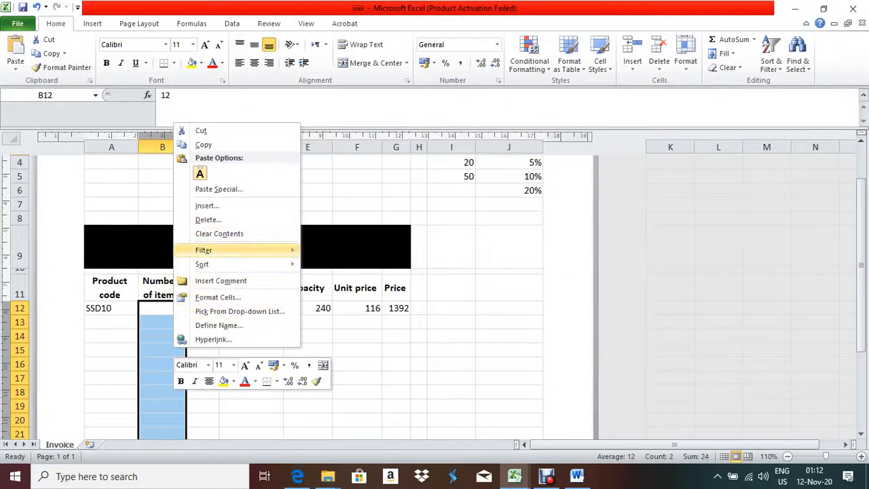
left_click(217, 297)
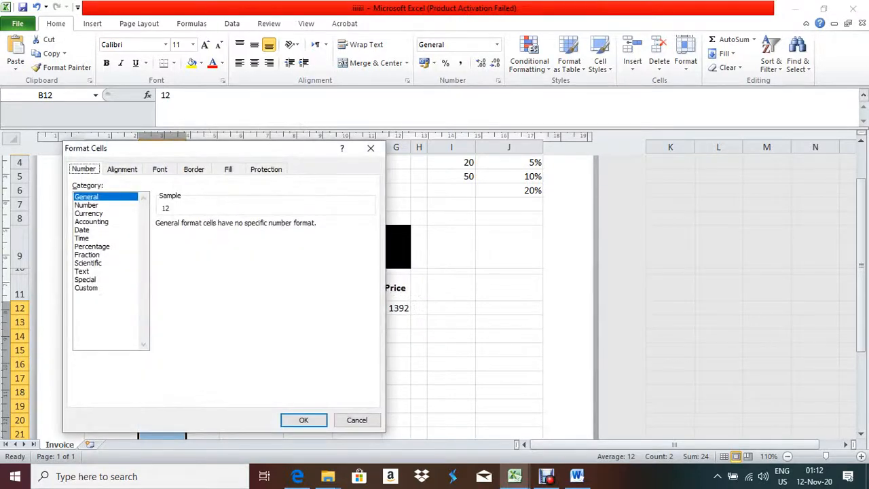
left_click(86, 204)
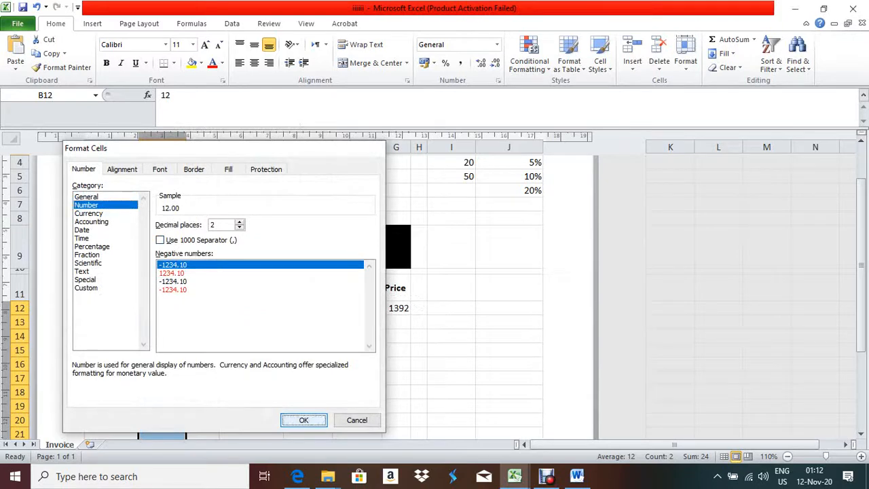
left_click(303, 419)
scroll(312, 299, "down", 4)
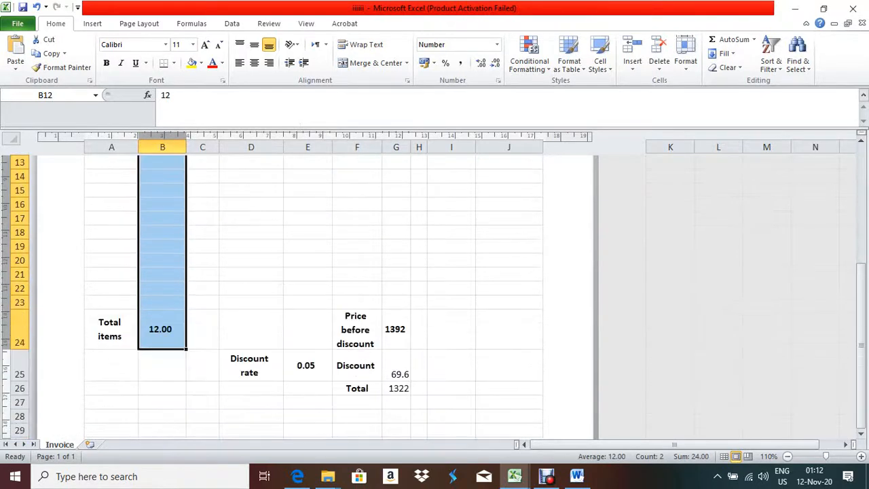
scroll(312, 299, "up", 2)
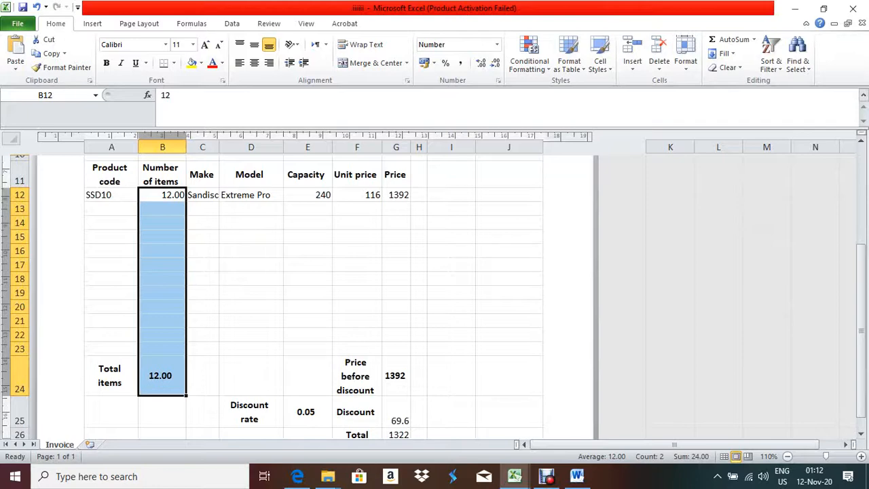
Apply the two-decimal Number format to the Capacity cells E12:E25, showing 240.00
left_click_drag(307, 195, 308, 415)
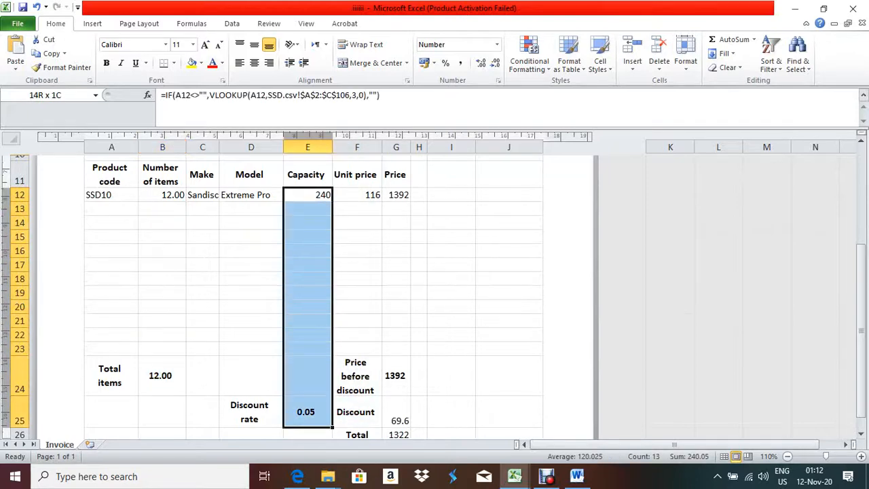
scroll(313, 292, "down", 2)
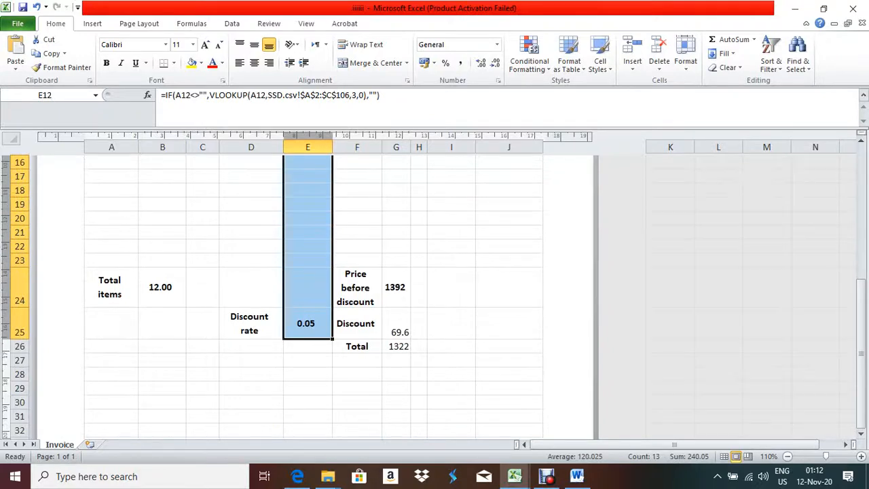
right_click(314, 274)
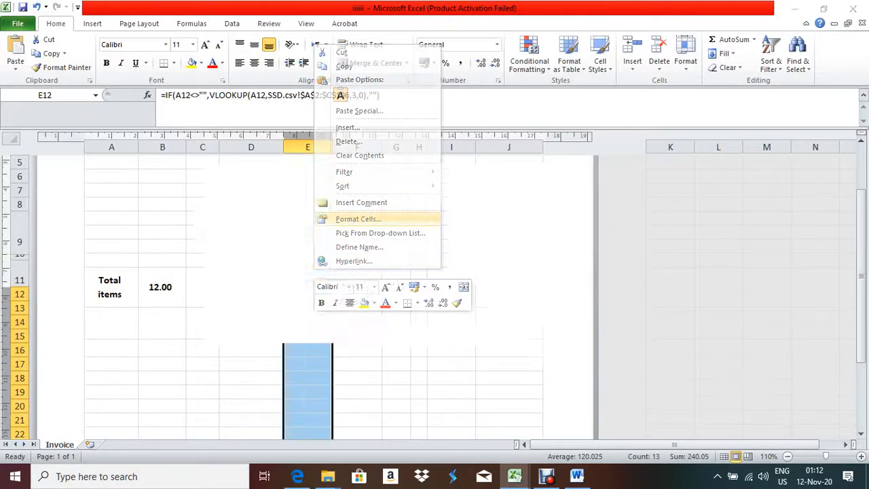
left_click(359, 218)
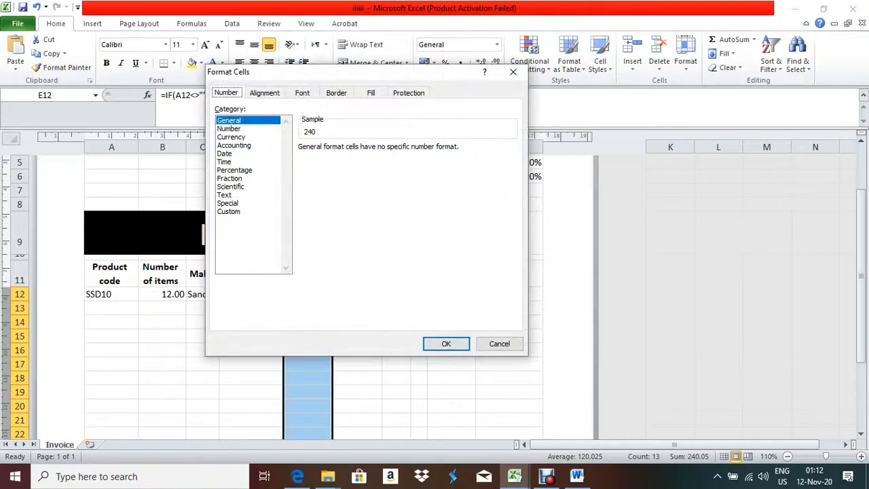
left_click(228, 128)
key("Return")
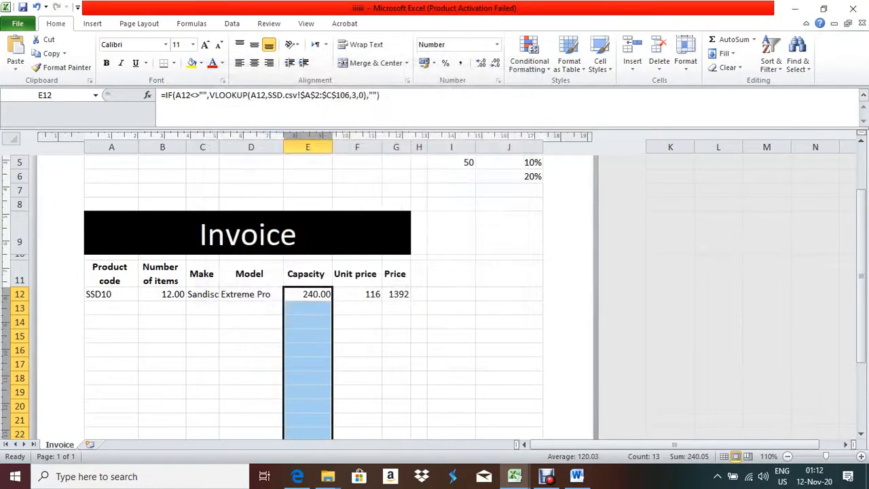
scroll(313, 298, "down", 5)
scroll(312, 298, "up", 3)
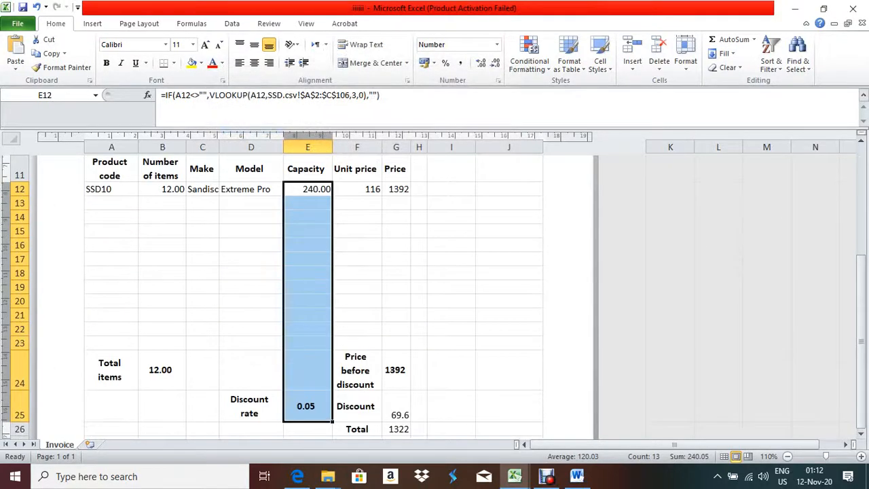
key("alt+Tab")
key("alt+Tab")
left_click_drag(356, 189, 357, 343)
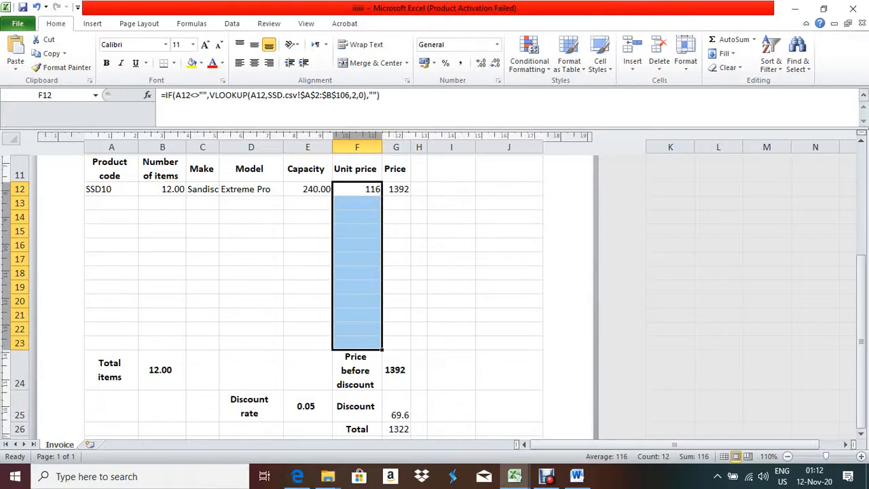
Format Unit price cells F12:F23 as Currency with the € Dutch (Belgium) symbol, showing € 116.00
right_click(364, 270)
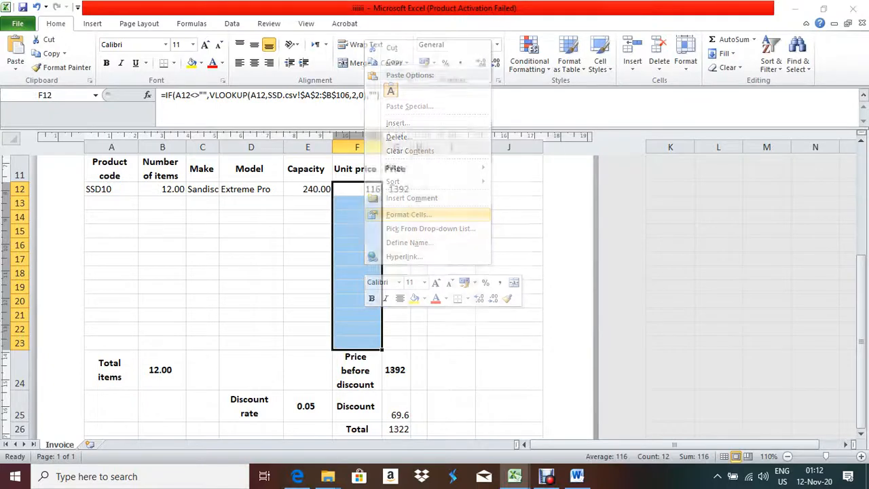
left_click(409, 214)
left_click(256, 137)
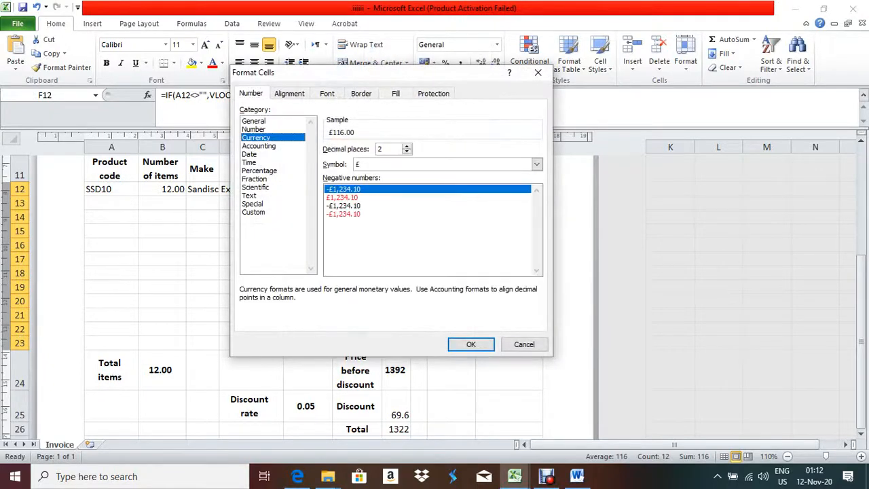
left_click(537, 163)
scroll(441, 196, "down", 5)
scroll(441, 196, "down", 15)
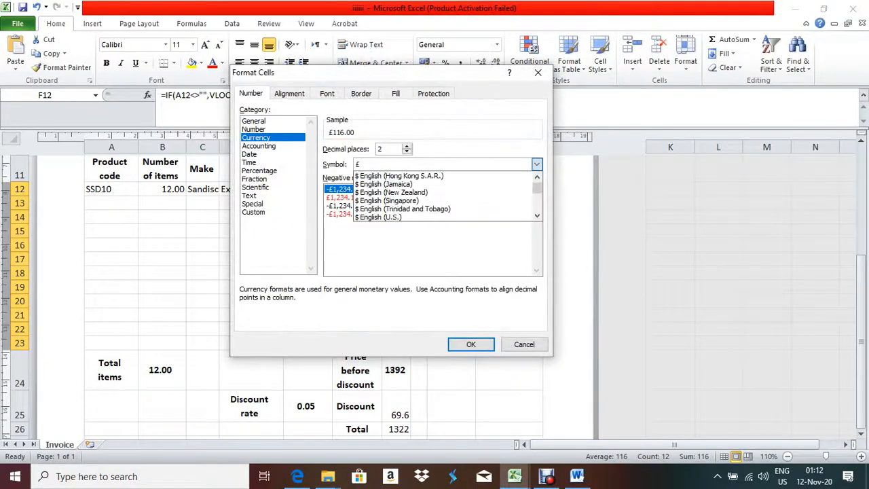
scroll(441, 196, "down", 2)
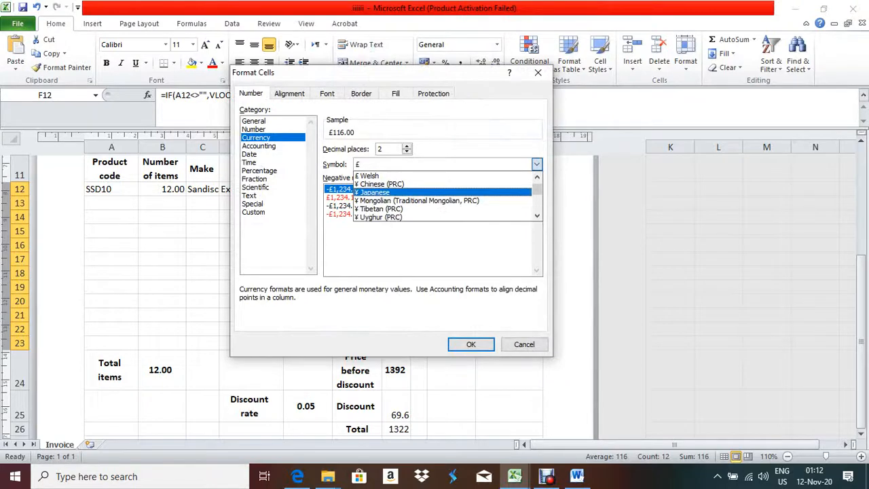
scroll(441, 197, "up", 2)
scroll(442, 196, "down", 2)
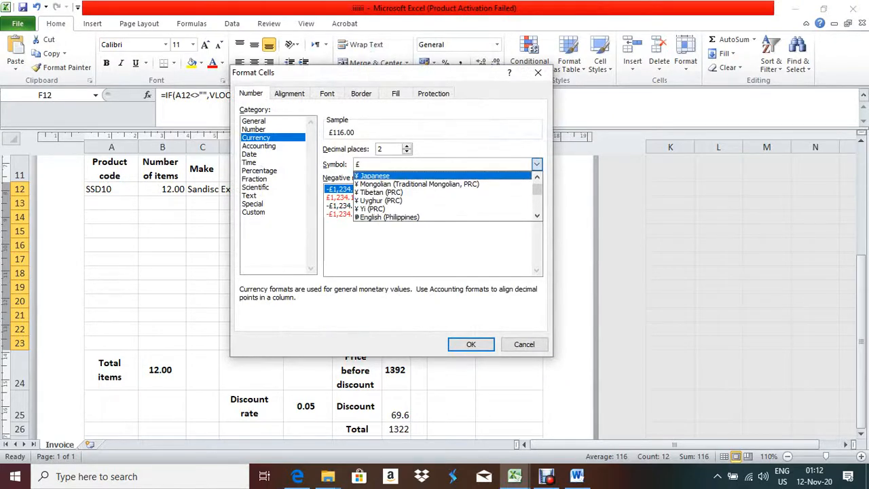
scroll(441, 197, "down", 5)
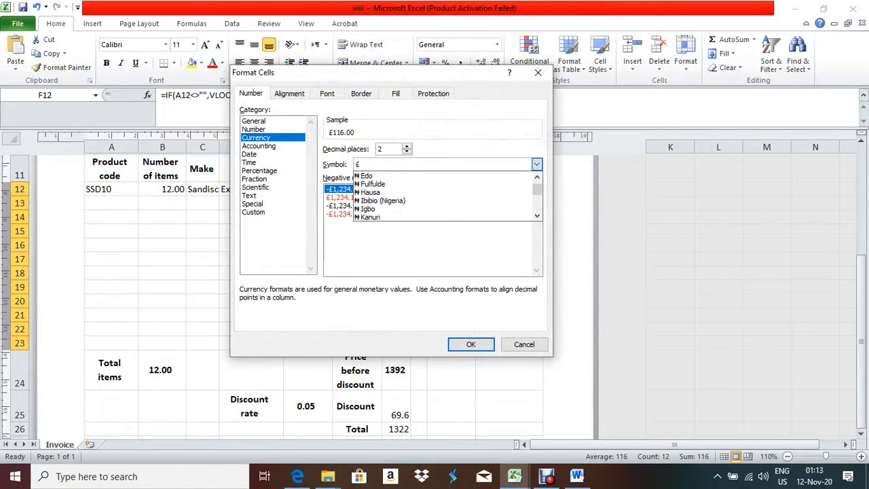
scroll(441, 196, "down", 2)
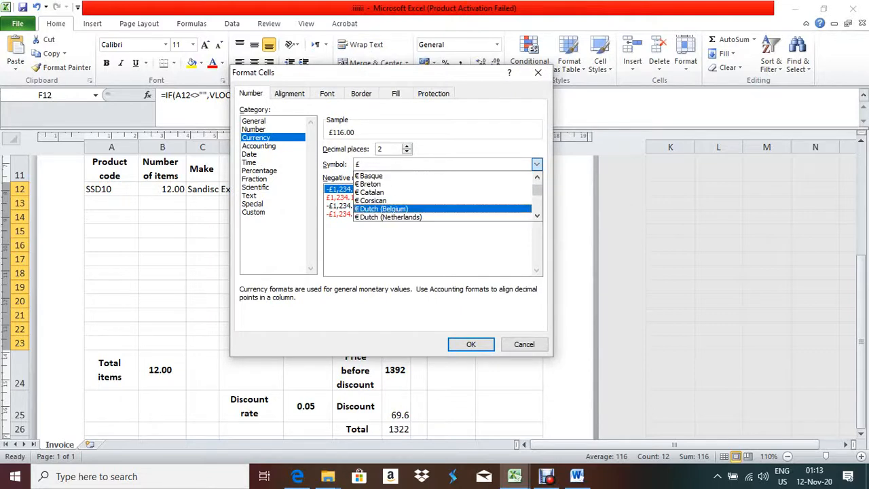
key("Return")
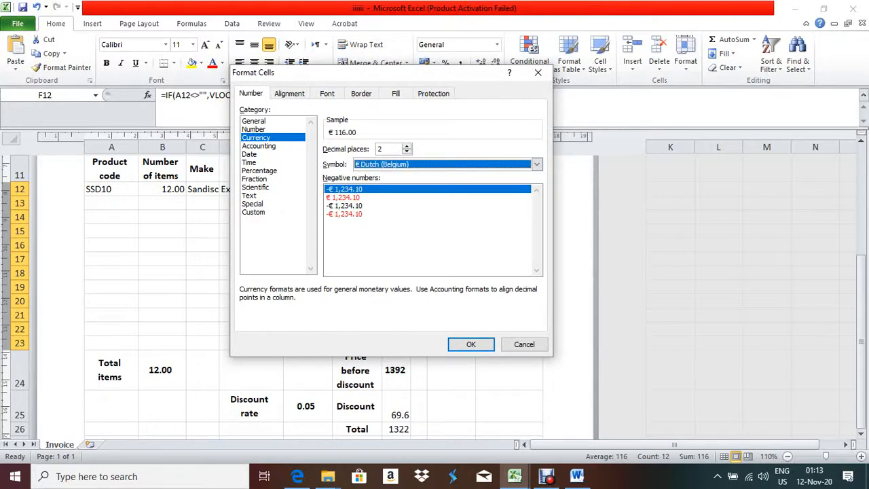
key("Return")
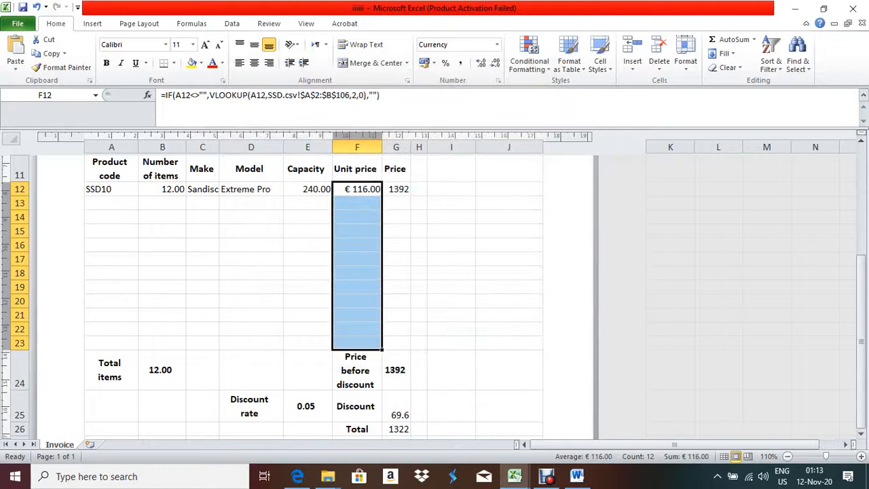
left_click_drag(396, 189, 396, 429)
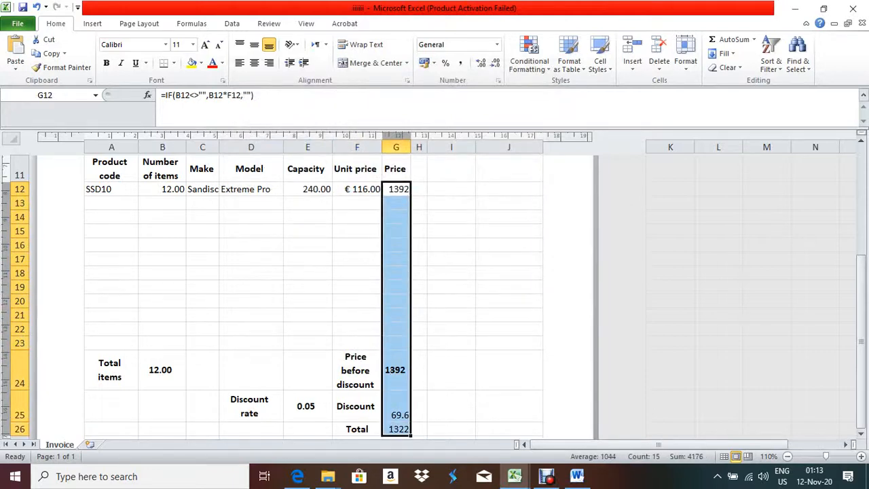
Give Price column G12:G26 the € Dutch (Belgium) Currency format, e.g. € 1,392.00 and € 1,322.40
right_click(409, 202)
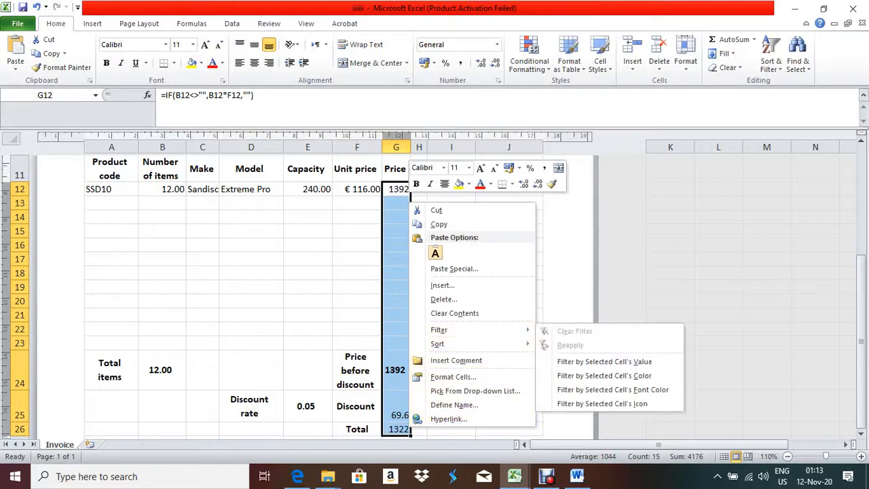
left_click(453, 376)
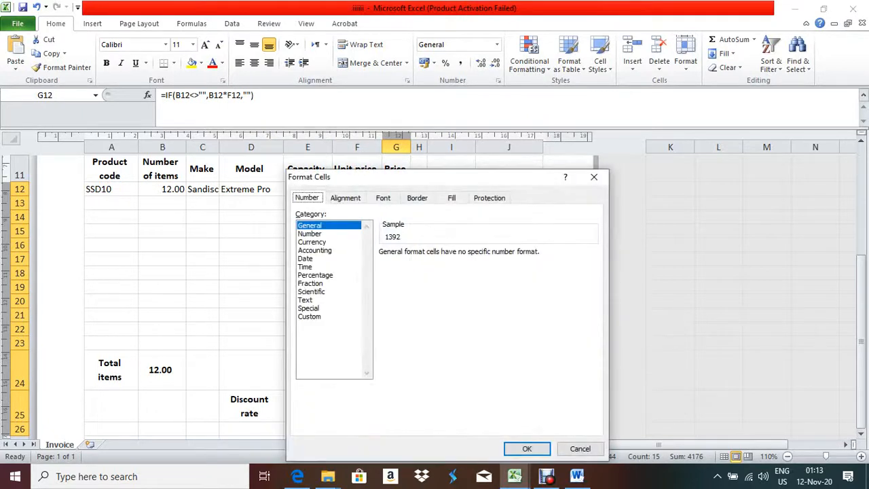
left_click(311, 242)
left_click(593, 268)
scroll(499, 321, "down", 5)
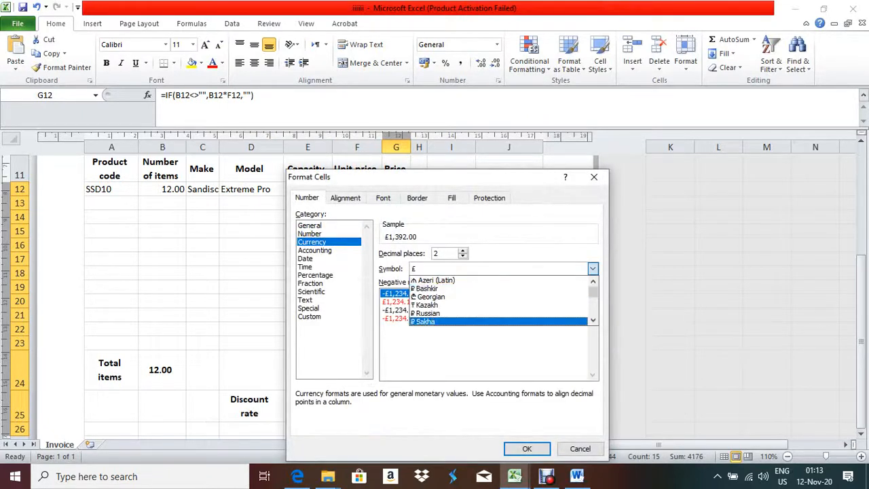
scroll(499, 300, "down", 15)
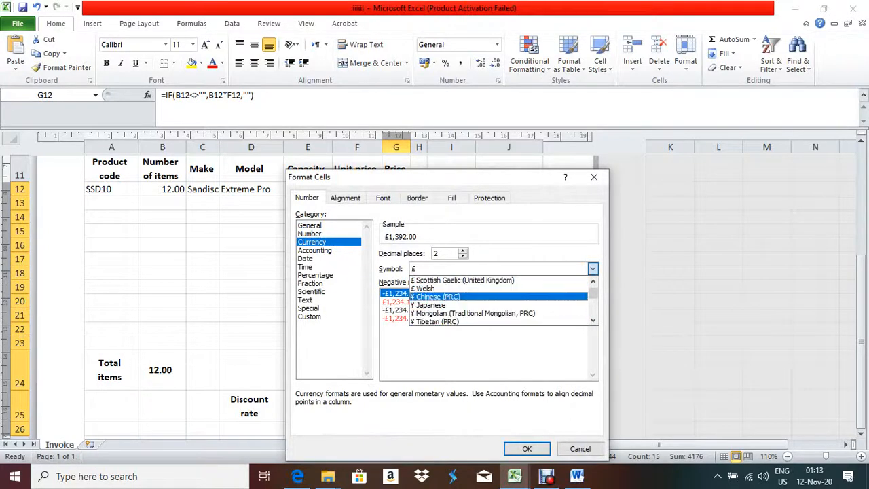
scroll(499, 304, "down", 10)
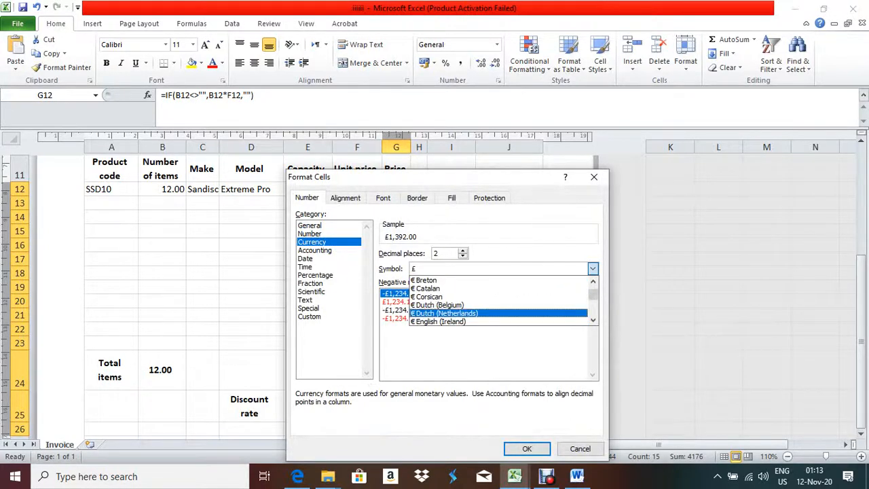
left_click(499, 305)
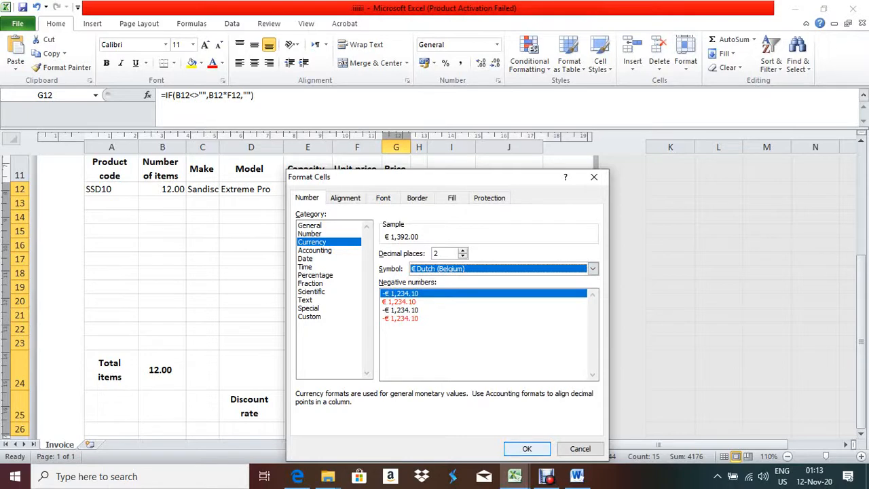
left_click(527, 449)
scroll(292, 292, "down", 3)
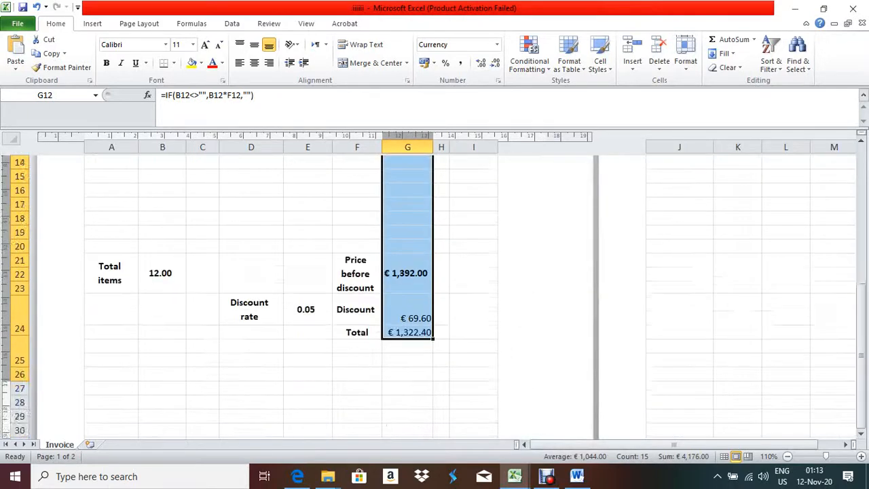
scroll(292, 292, "up", 6)
scroll(292, 292, "down", 1)
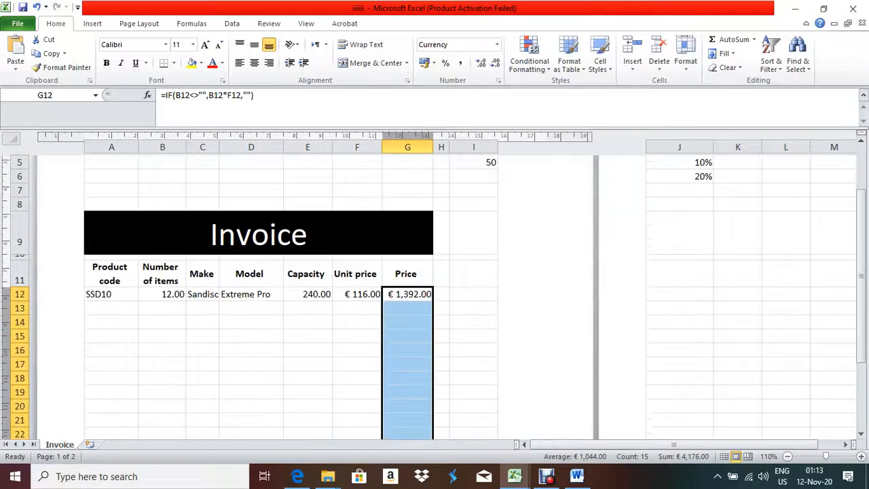
Highlight question 11's first sentence on saving and printing in the exam PDF, then return to Excel
left_click(298, 476)
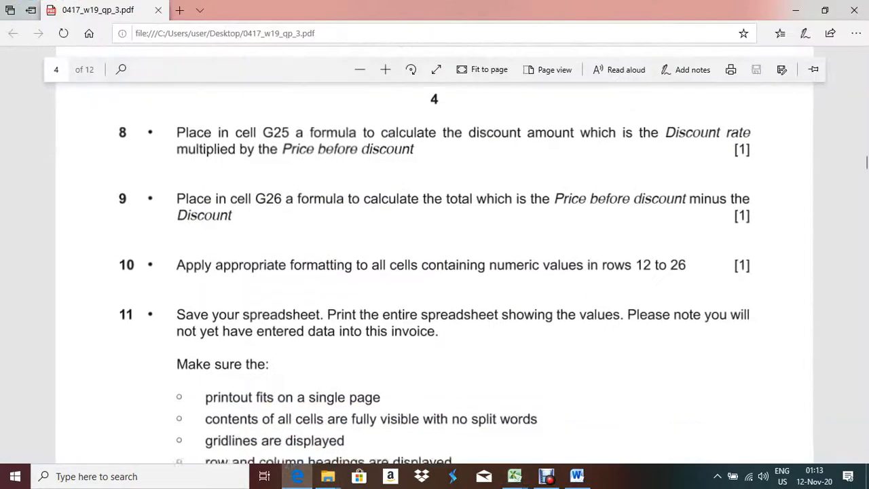
scroll(434, 271, "down", 1)
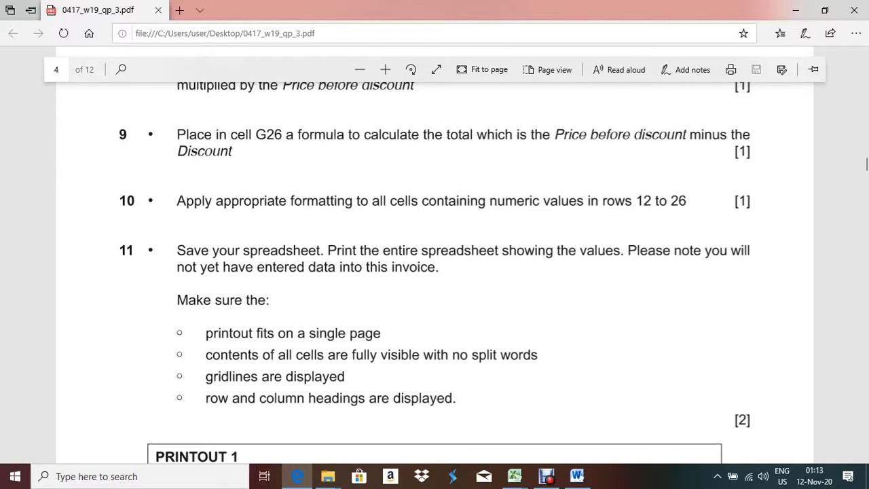
left_click_drag(177, 250, 623, 249)
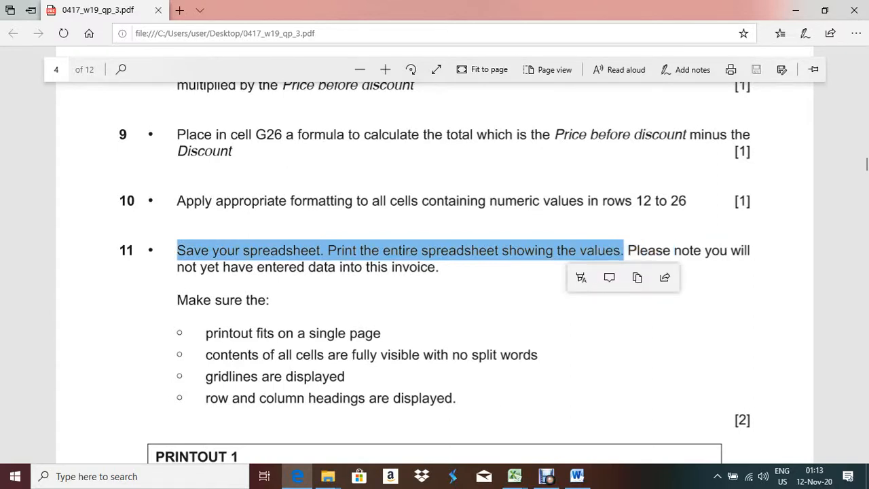
key("alt+Tab")
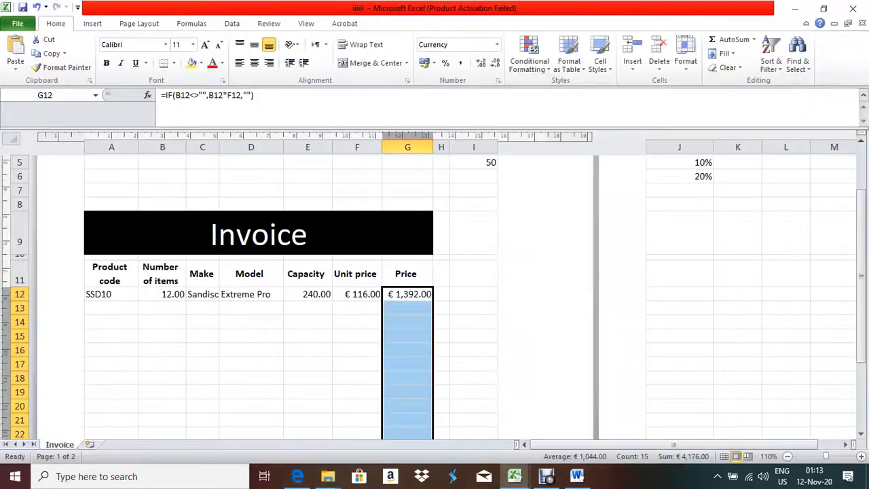
Delete the test product code SSD10 from A12 and the quantity 12 from B12
left_click(112, 294)
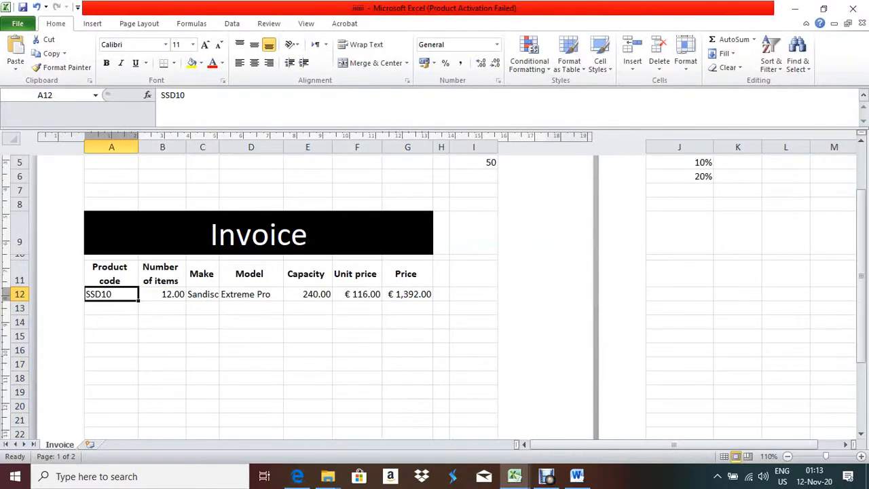
key("Delete")
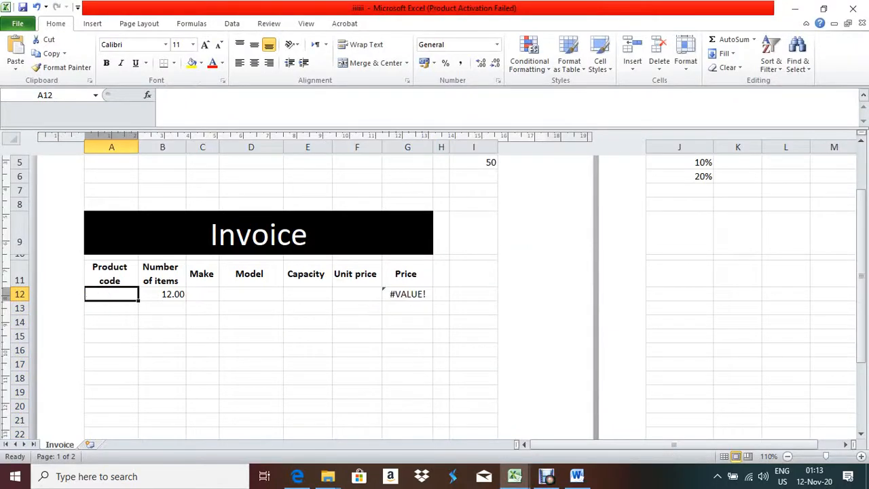
left_click(162, 294)
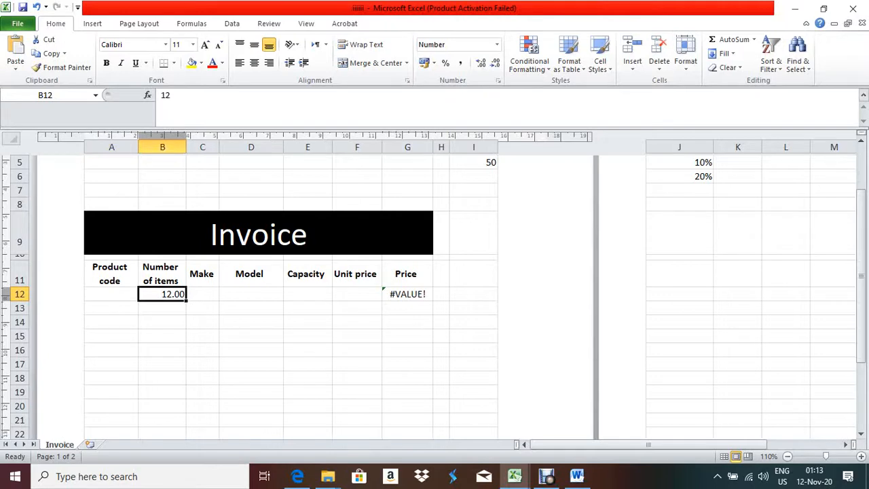
key("Delete")
scroll(272, 292, "down", 3)
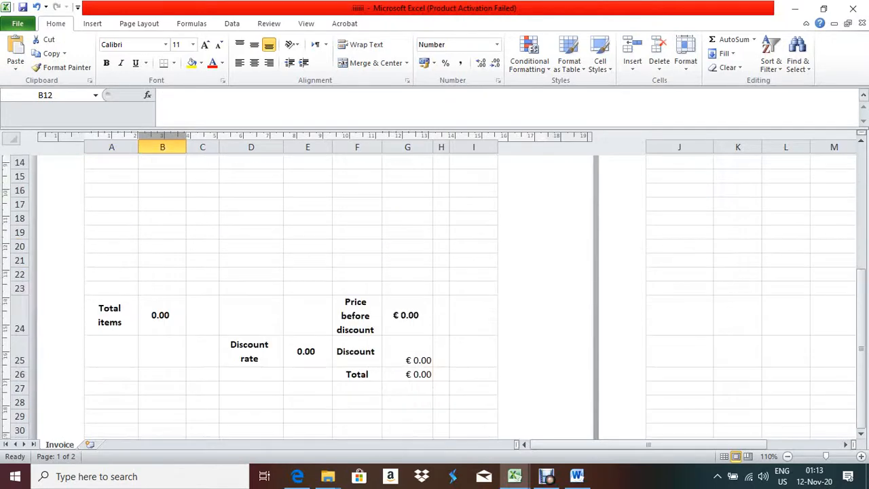
scroll(271, 292, "up", 2)
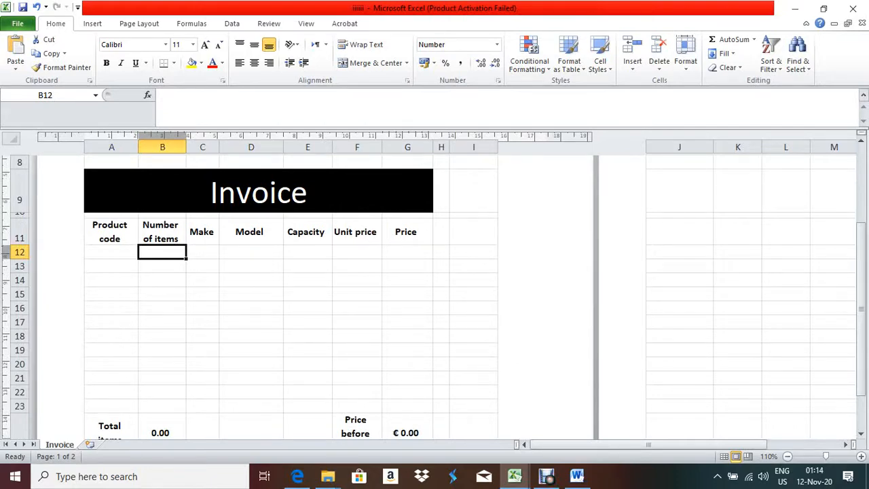
Check that G12's Price formula now gives € 0.00 with B12 empty
left_click(407, 252)
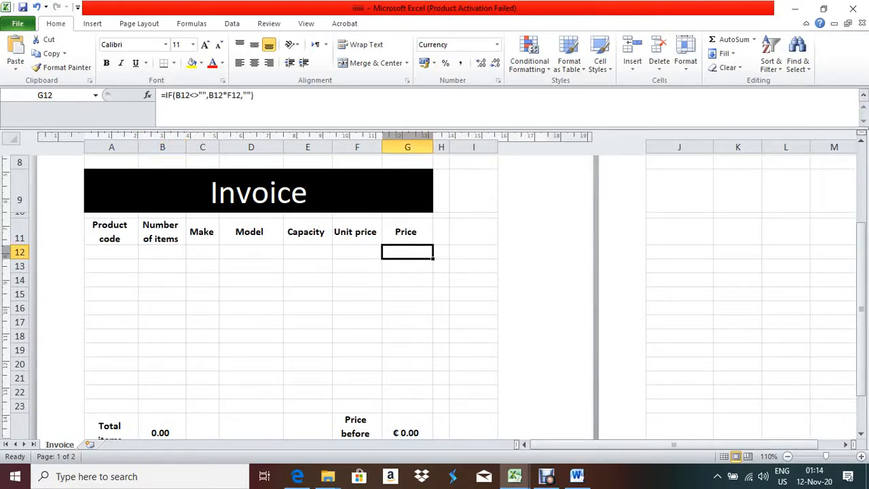
left_click(162, 252)
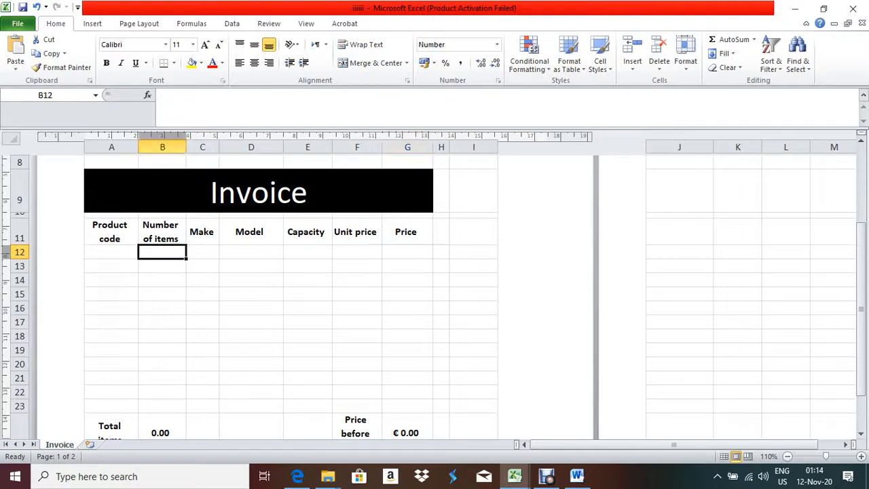
left_click(407, 251)
scroll(292, 292, "down", 3)
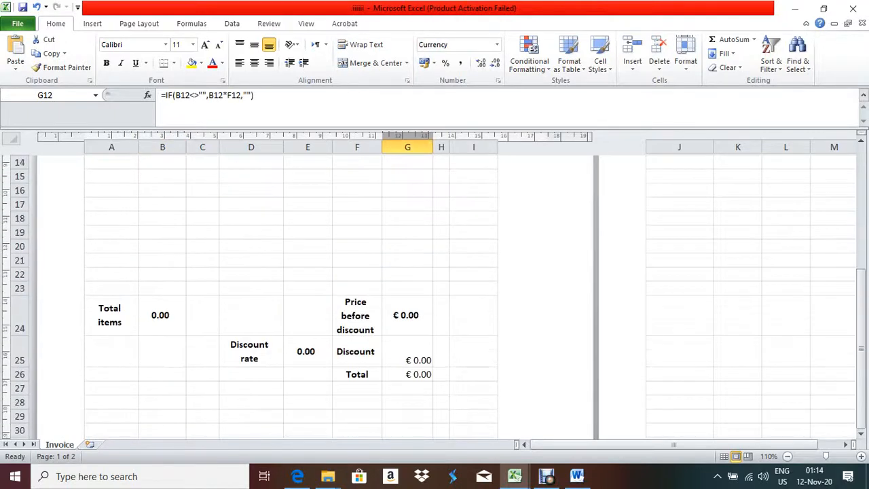
scroll(292, 292, "up", 4)
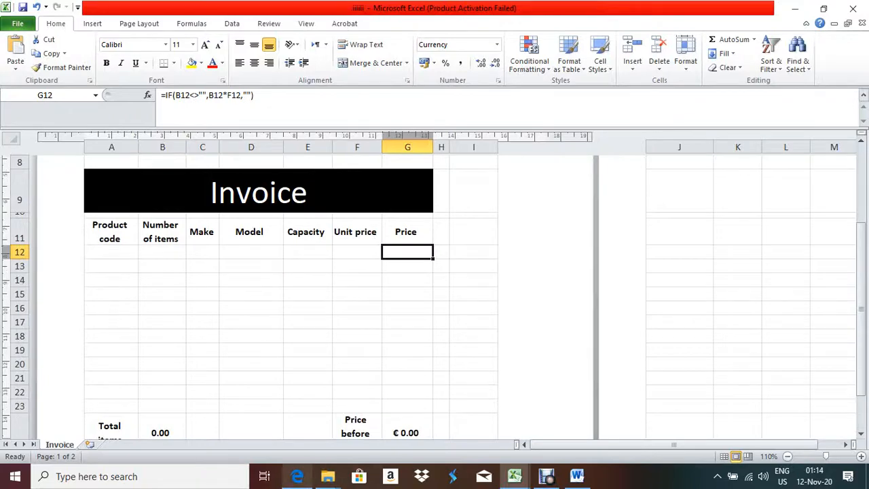
left_click(298, 476)
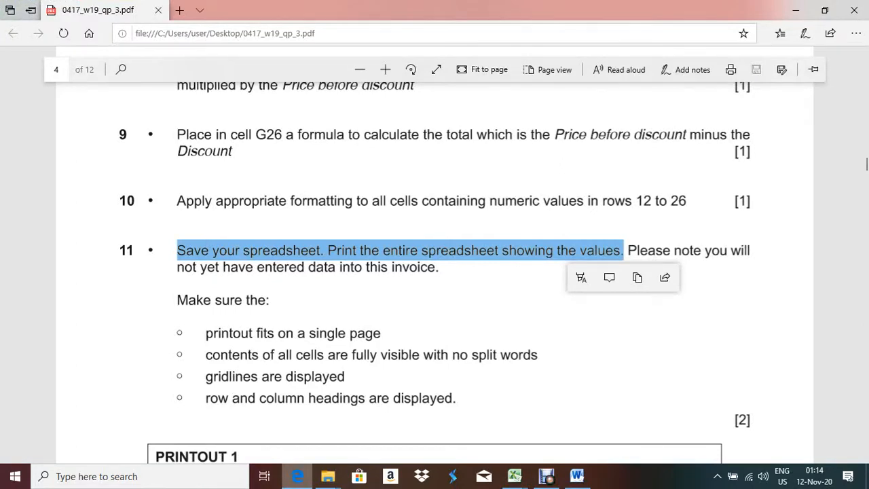
In Page Setup's Sheet options, turn on printing of Gridlines and Row and column headings
key("alt+Tab")
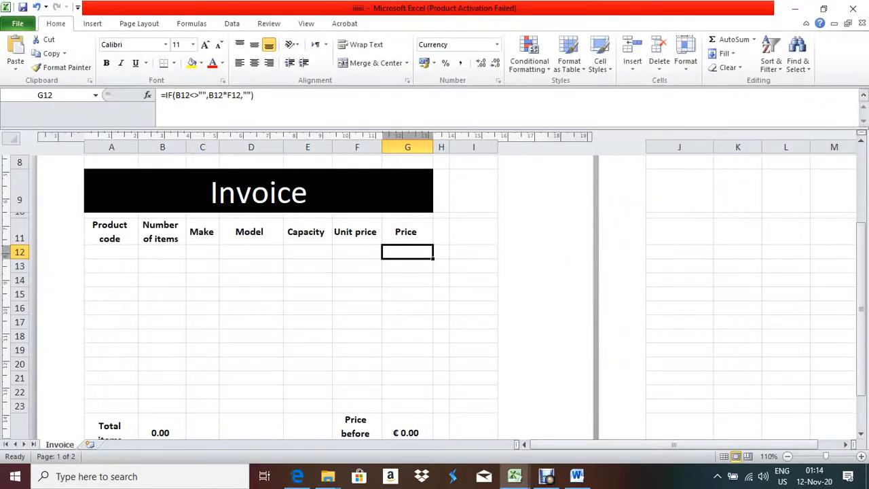
left_click(18, 23)
left_click(21, 209)
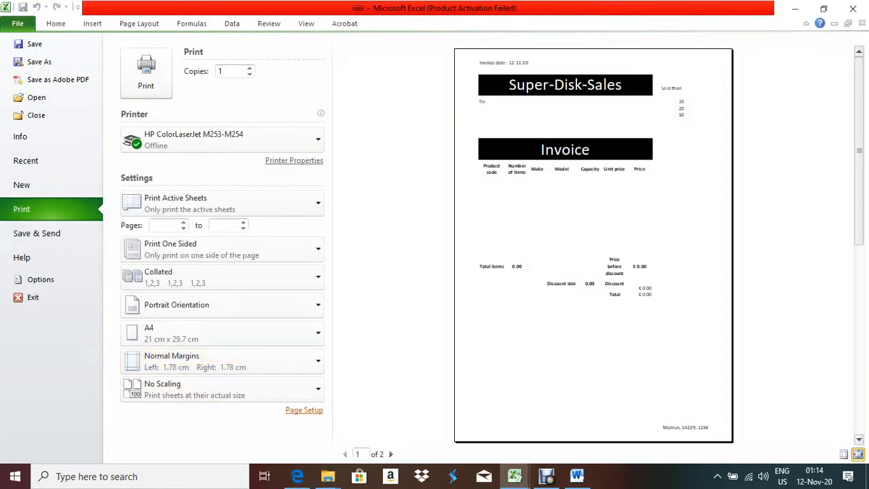
left_click(305, 409)
left_click(579, 181)
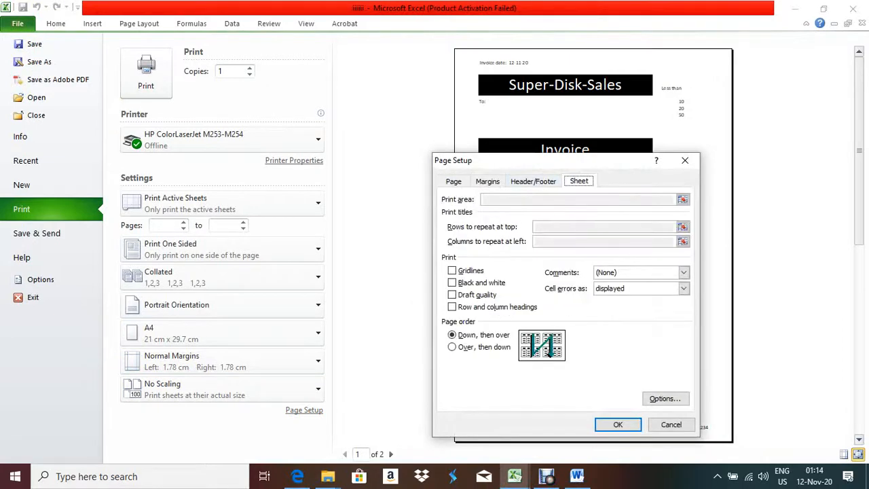
left_click(452, 270)
left_click(452, 306)
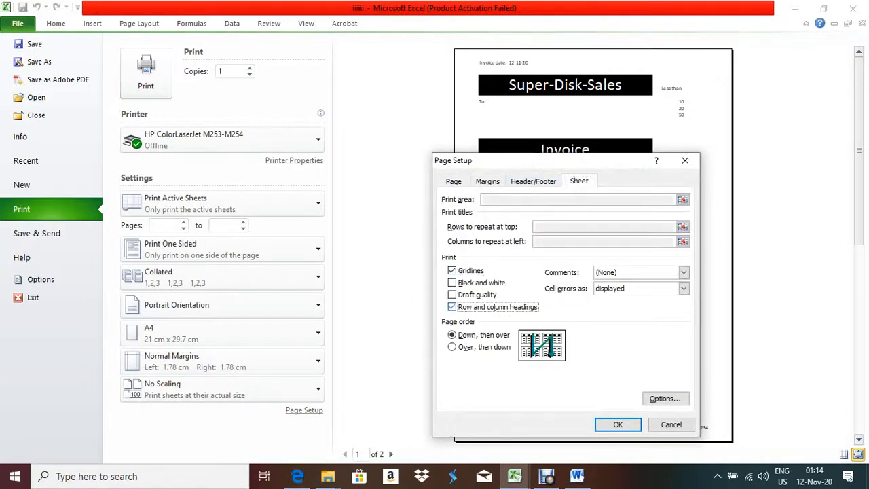
left_click(618, 424)
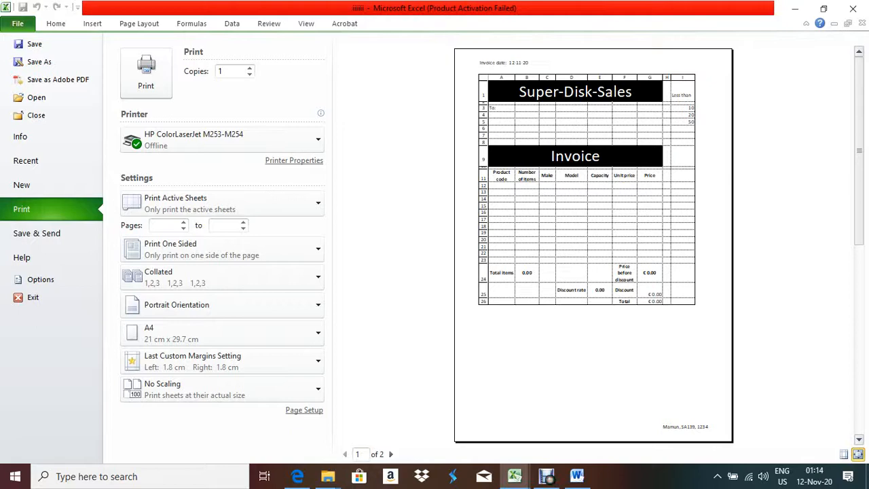
Scale the invoice printout to 90% of normal size in Page Setup, then leave print preview
left_click(304, 410)
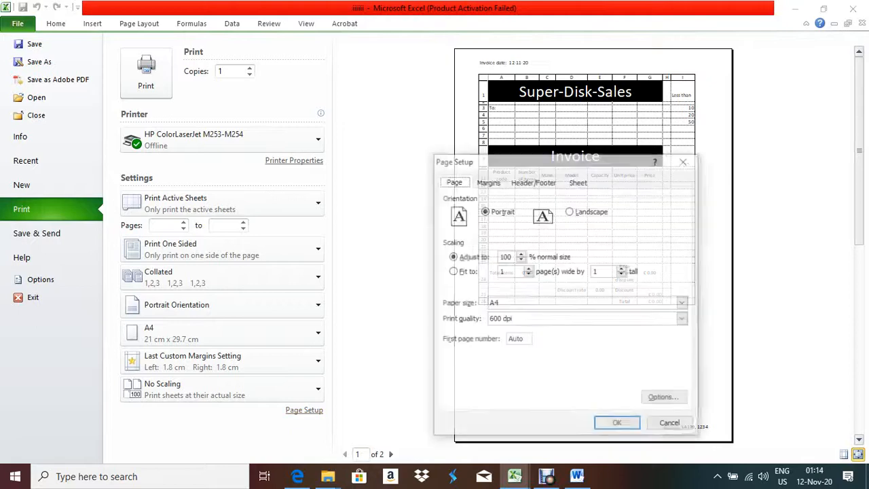
left_click(520, 259)
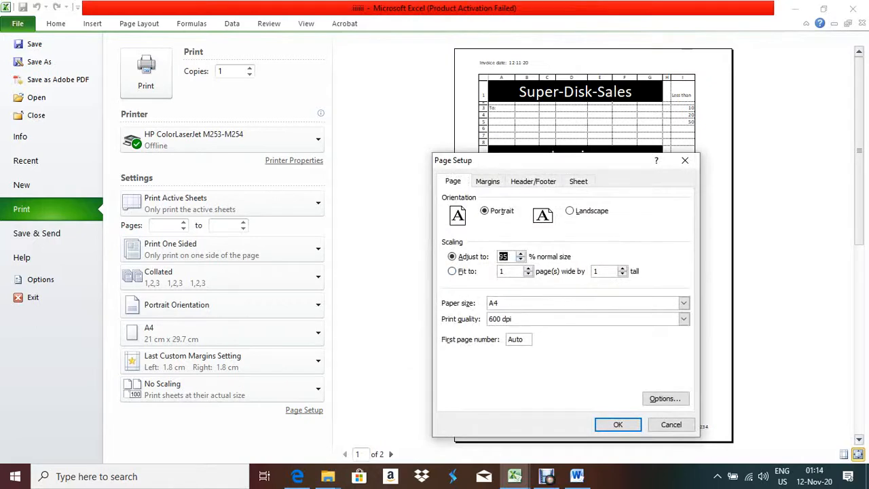
key("Return")
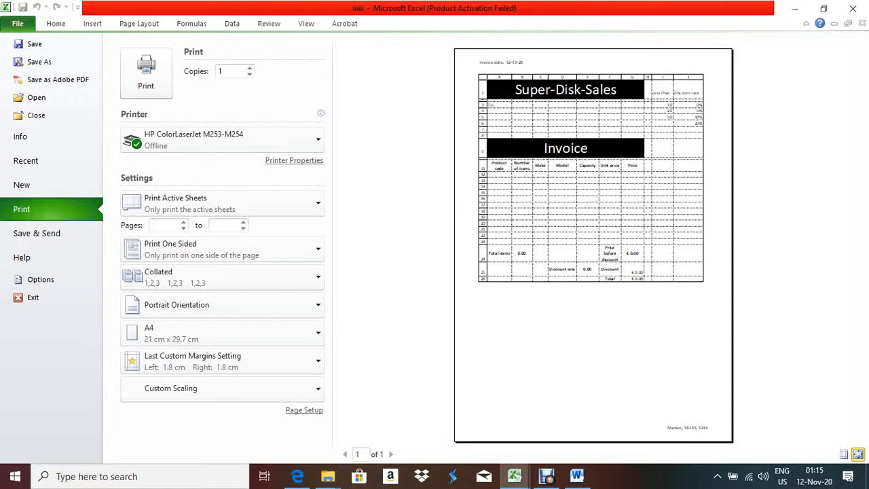
key("Escape")
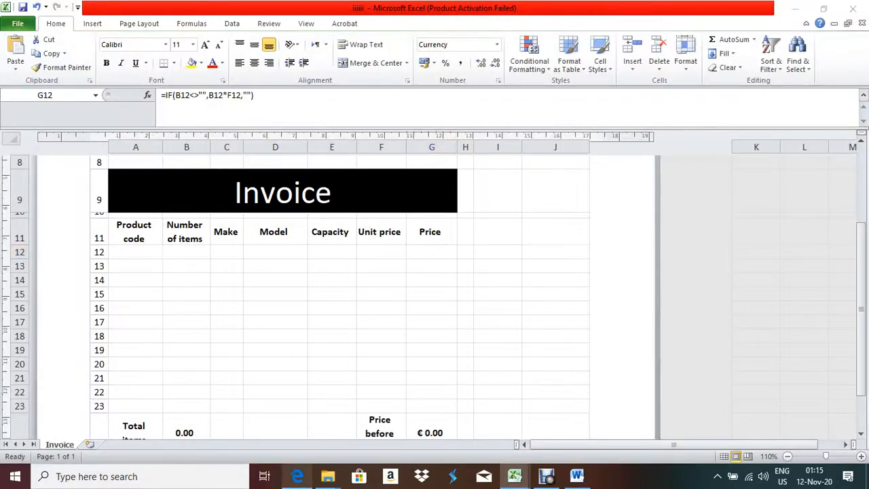
Read question 12 in the exam PDF, comparing it against the invoice workbook
left_click(298, 476)
scroll(435, 272, "down", 2)
scroll(434, 272, "down", 1)
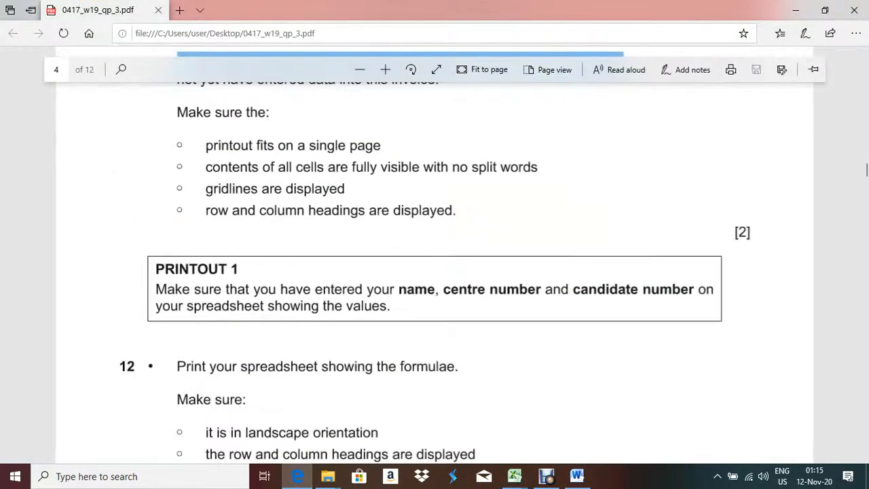
scroll(435, 271, "down", 3)
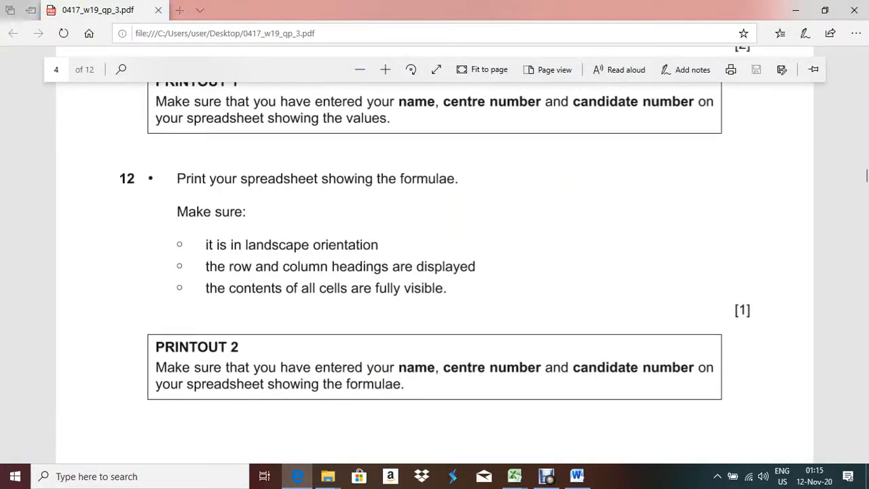
key("alt+Tab")
left_click(192, 23)
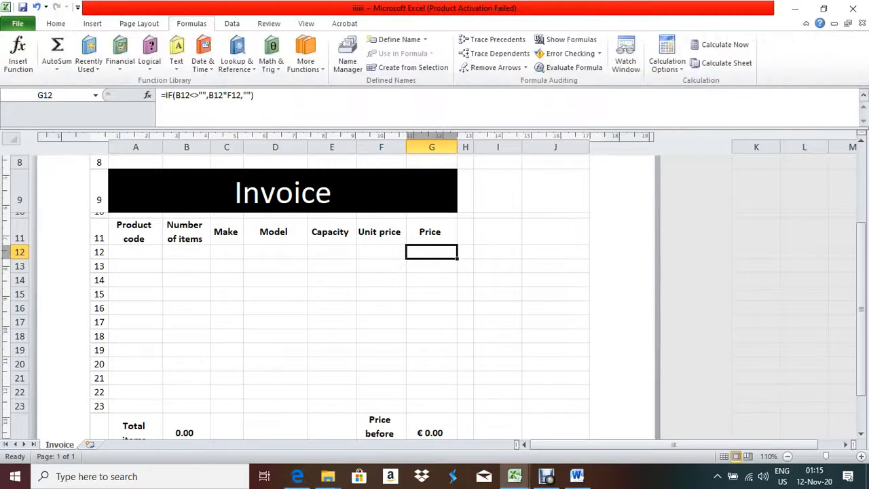
key("alt+Tab")
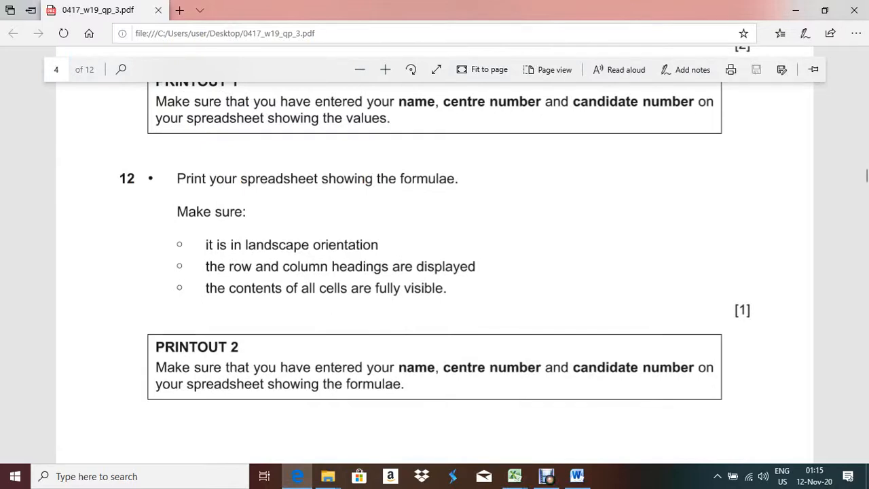
key("alt+Tab")
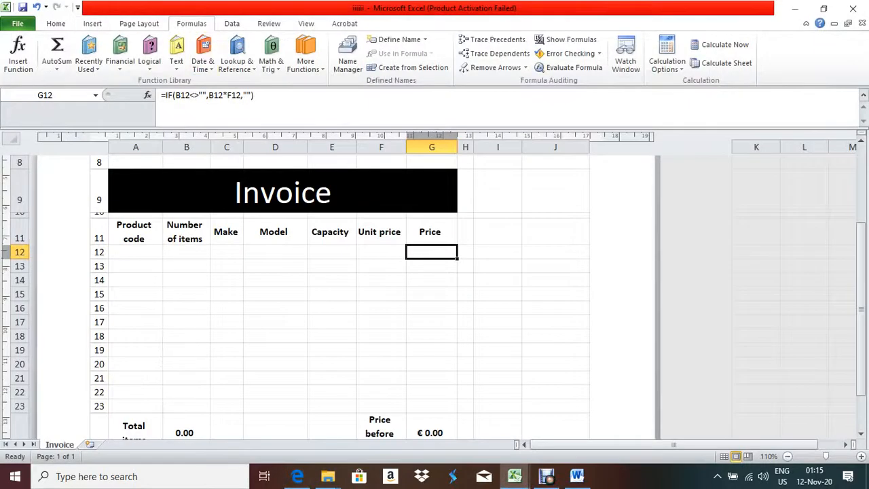
Set the invoice sheet's page orientation to Landscape
left_click(139, 23)
left_click(130, 54)
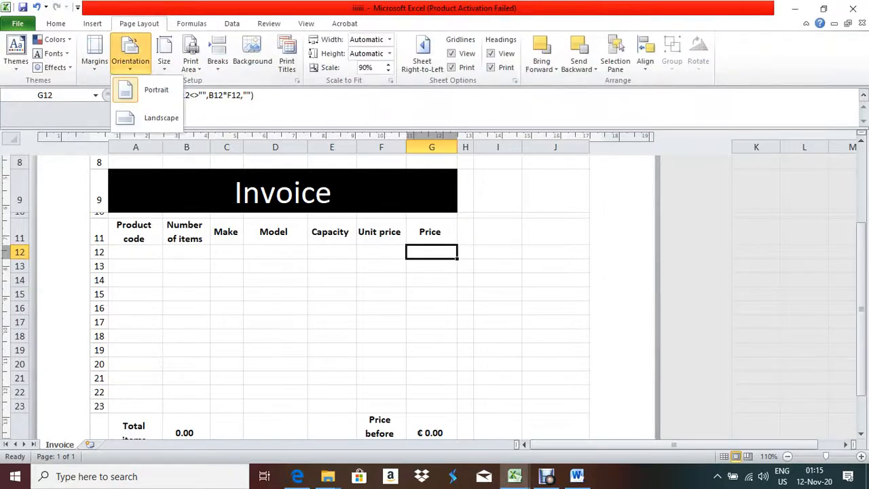
left_click(156, 118)
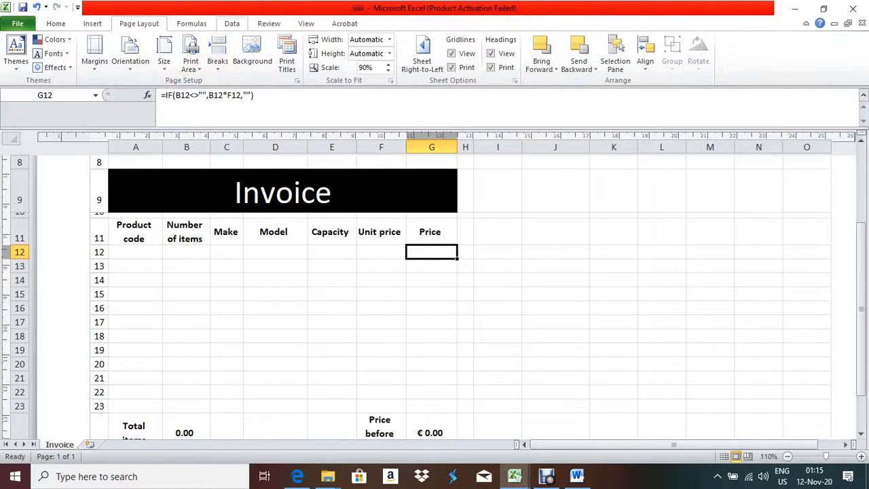
left_click(191, 23)
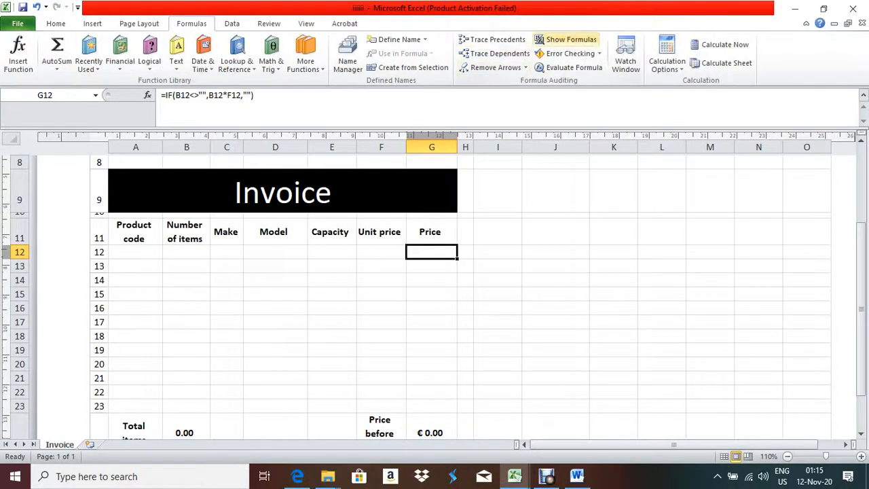
Show formulas on the invoice sheet and auto-fit all columns, undoing an accidental equal-width resize
left_click(567, 39)
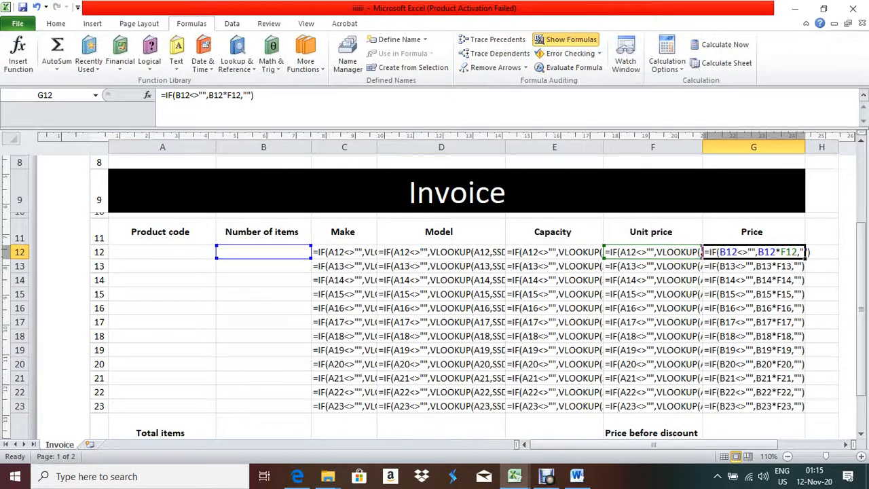
left_click(11, 138)
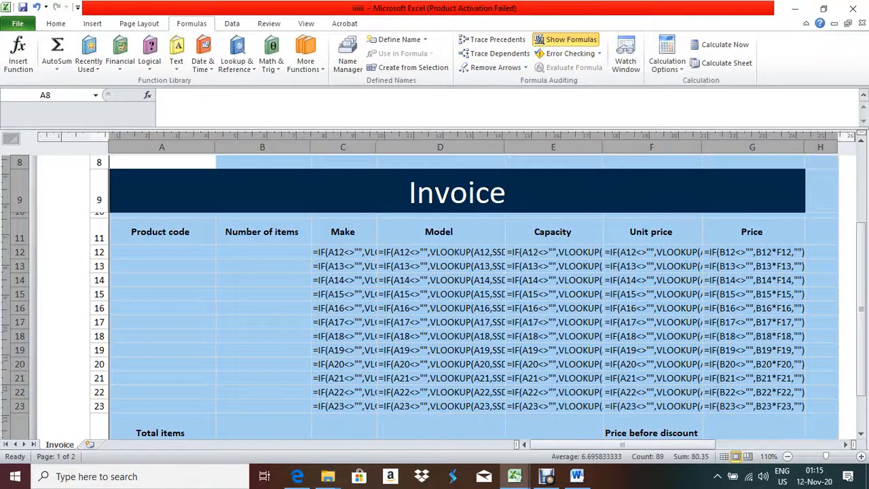
key("alt+h")
key("o")
key("i")
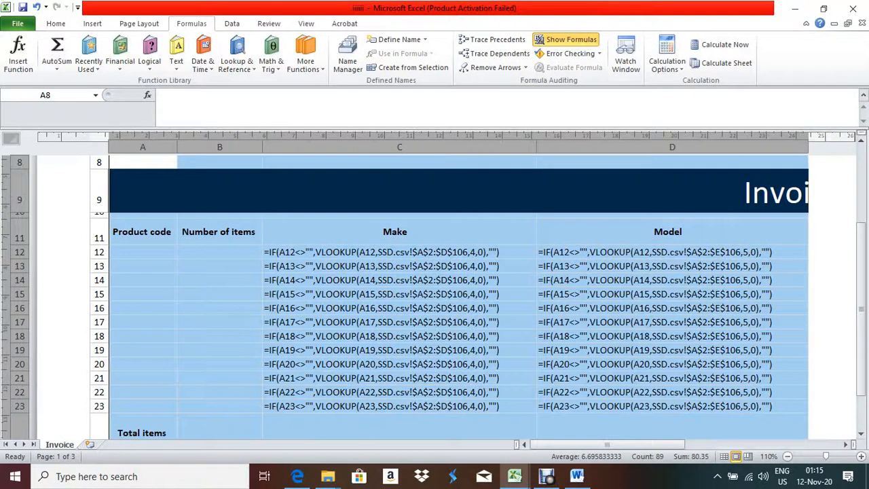
left_click_drag(537, 147, 512, 147)
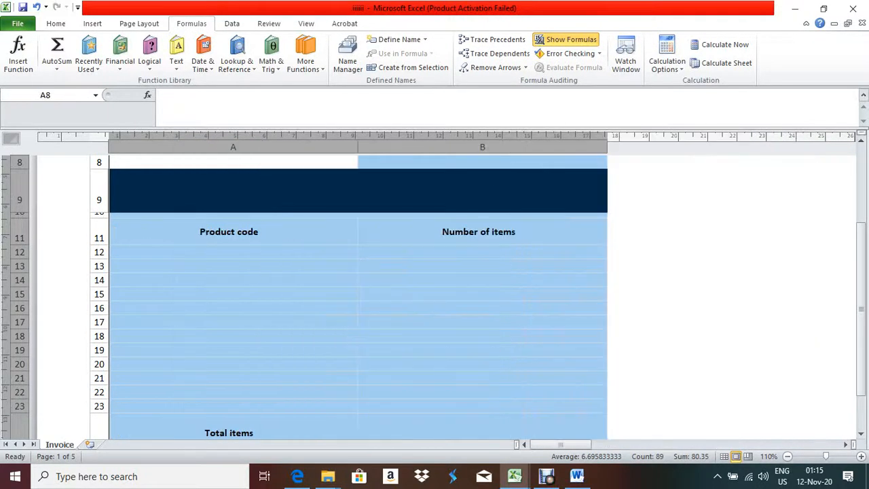
scroll(358, 292, "up", 2)
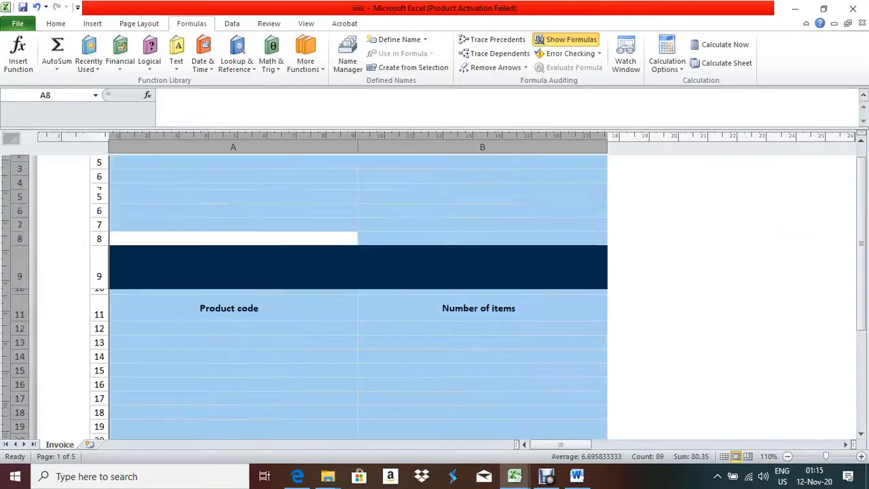
scroll(358, 292, "up", 3)
key("ctrl+z")
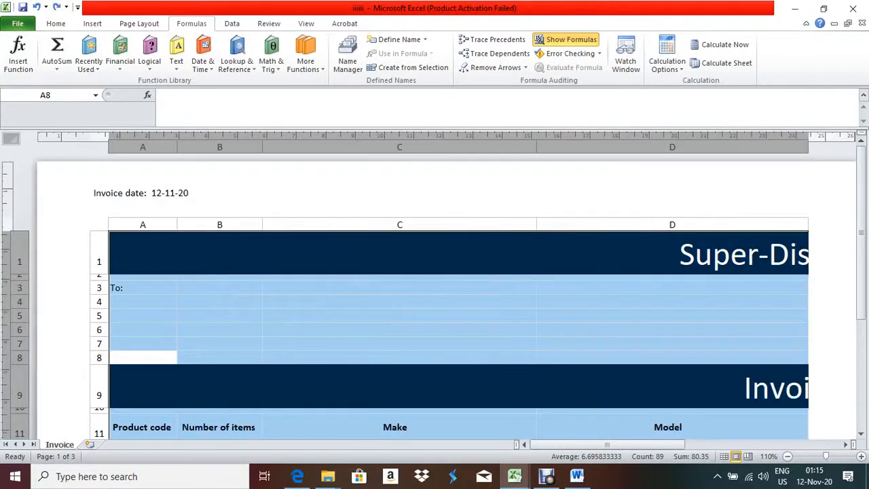
Review the widened formula columns, including the Make formula in C16
scroll(448, 292, "down", 5)
scroll(448, 292, "up", 2)
scroll(449, 292, "up", 6)
scroll(448, 292, "down", 3)
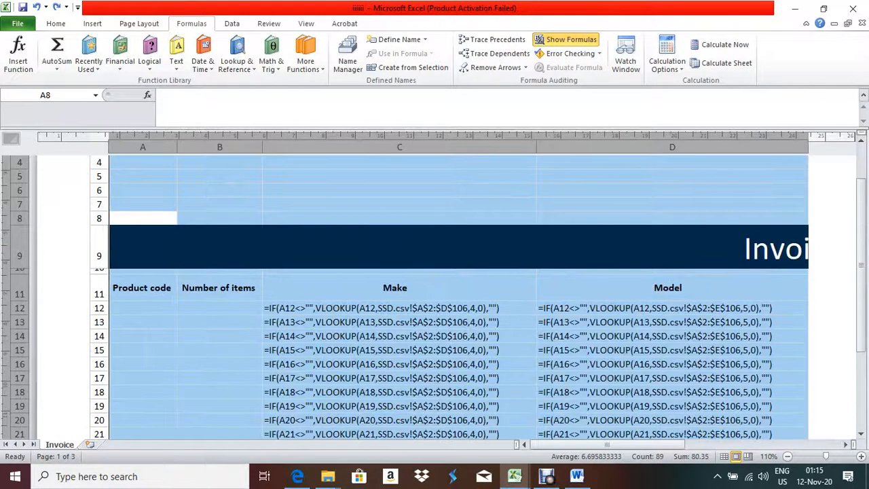
left_click(18, 23)
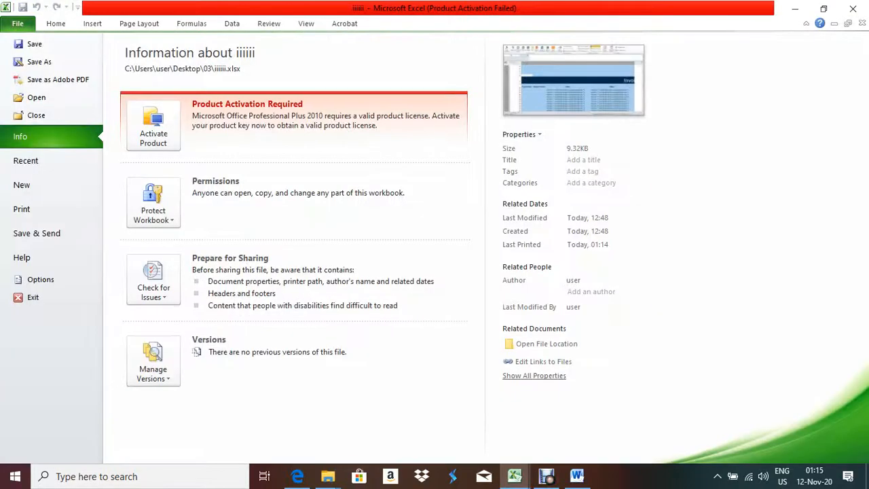
key("Escape")
left_click(400, 364)
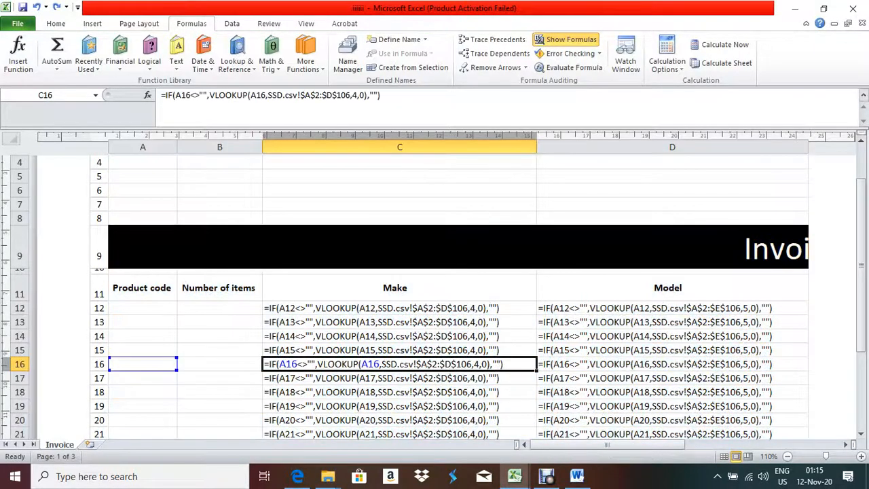
left_click(143, 218)
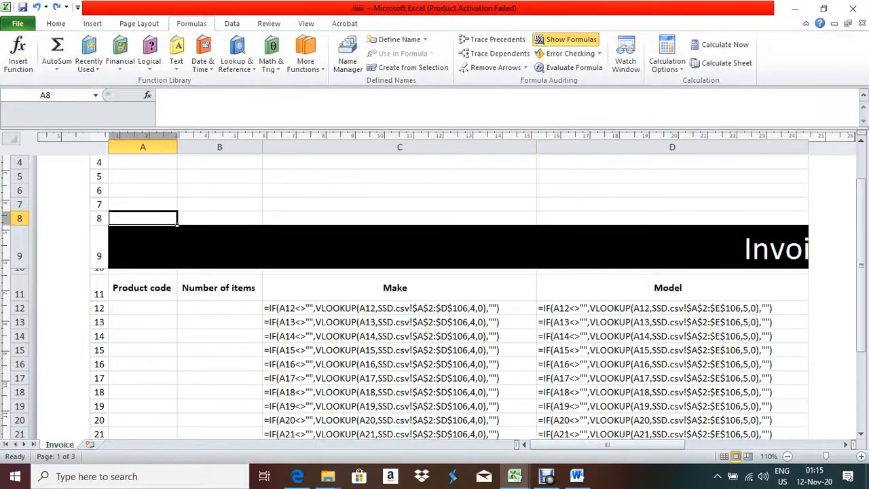
Page through the three-page landscape print preview of the formulas
key("alt+f")
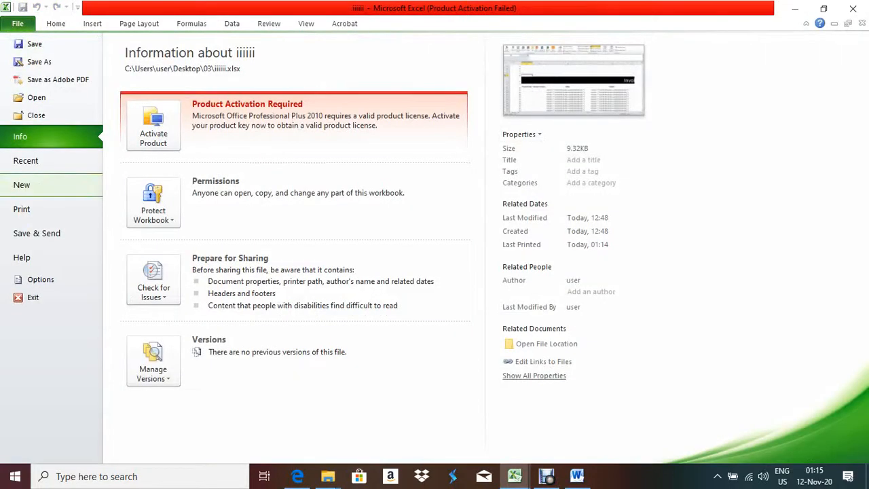
key("p")
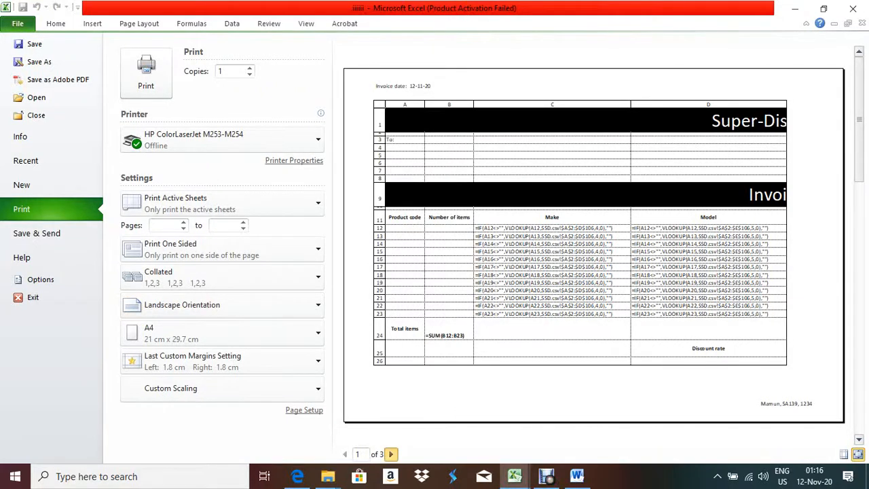
left_click(390, 454)
left_click(390, 453)
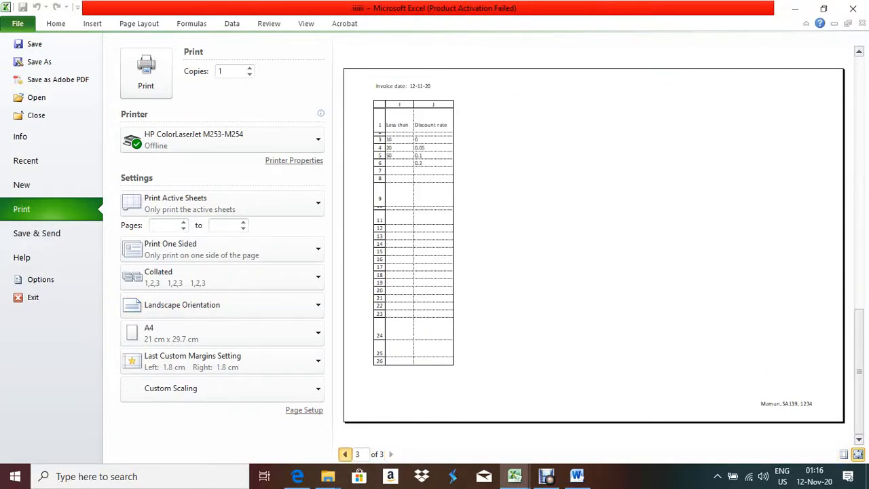
left_click(345, 454)
key("Escape")
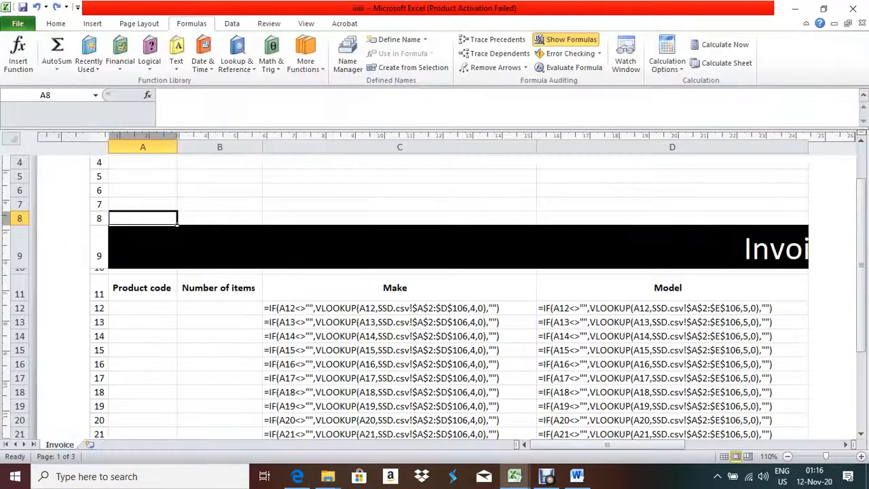
Read question 13's sample Evidence 1 table on page 5 of the PDF, then switch to Word
left_click(297, 476)
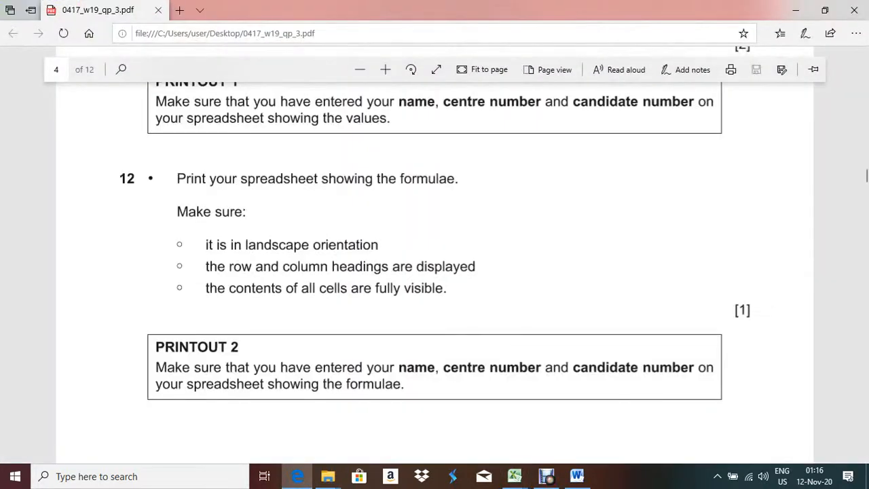
scroll(434, 271, "down", 6)
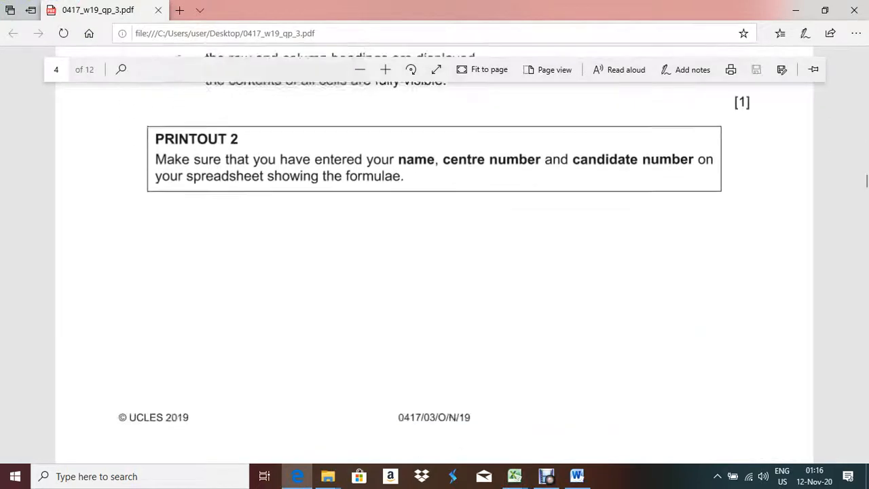
scroll(434, 272, "up", 3)
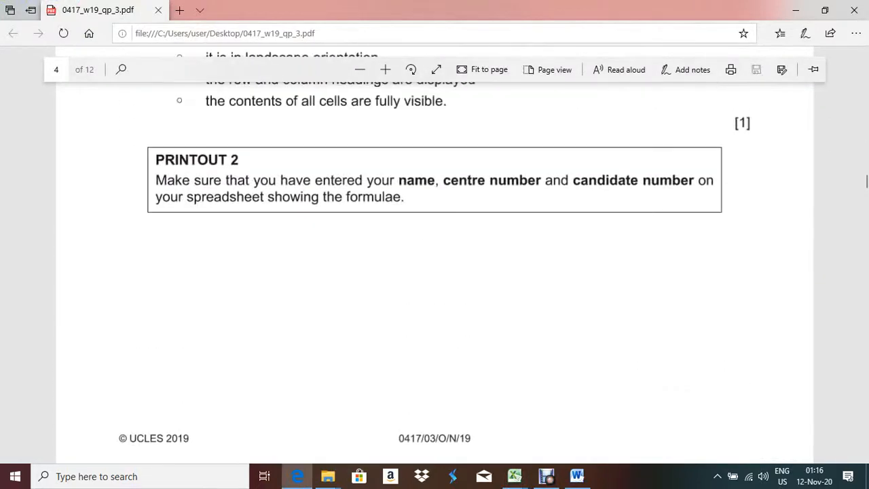
scroll(435, 272, "down", 3)
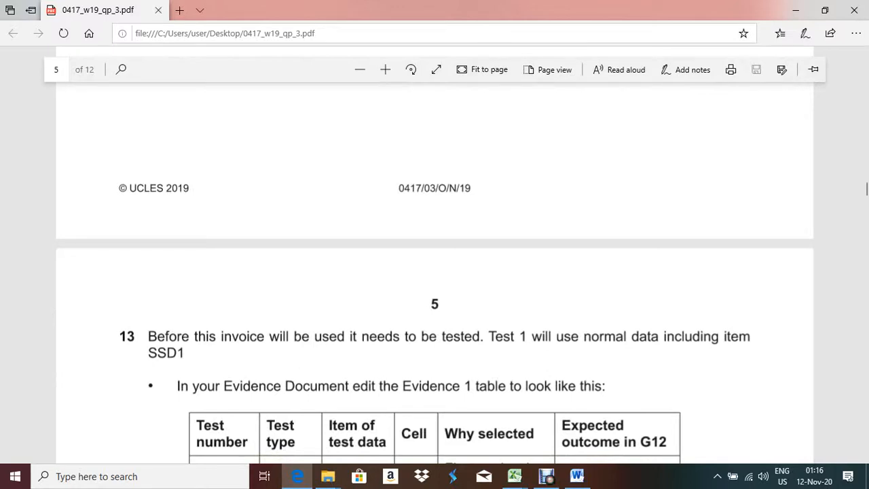
scroll(434, 292, "down", 2)
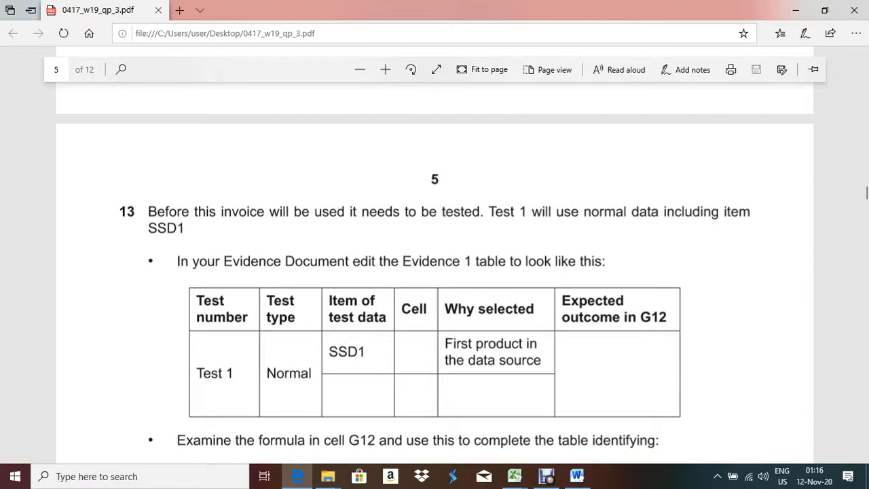
left_click_drag(177, 261, 605, 262)
left_click(605, 262)
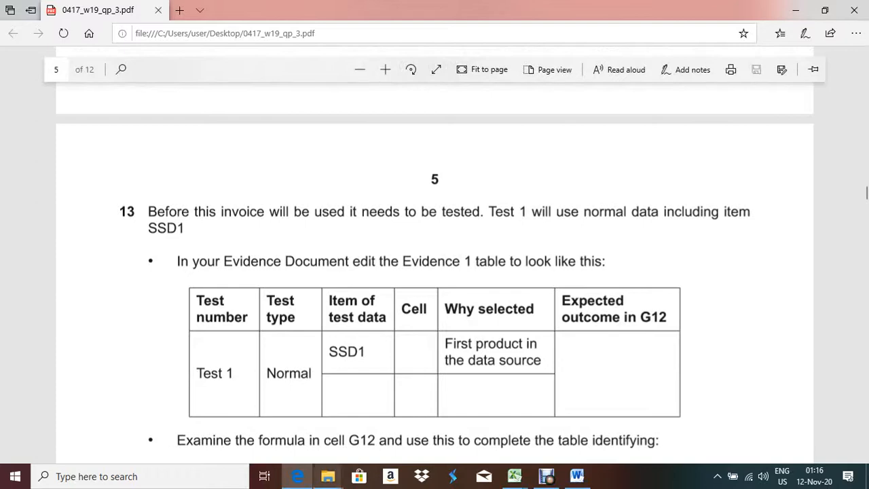
left_click(577, 475)
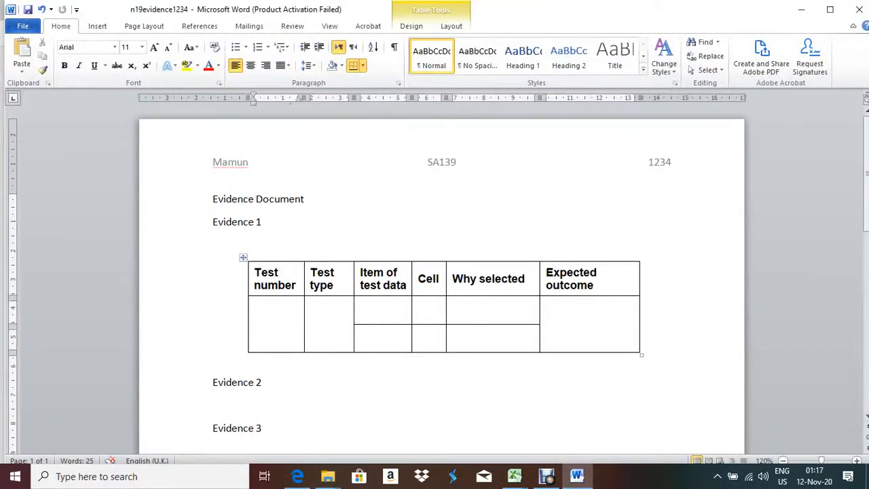
Enter Test1 and Normal in the first row of the Evidence 1 table
key("alt+Tab")
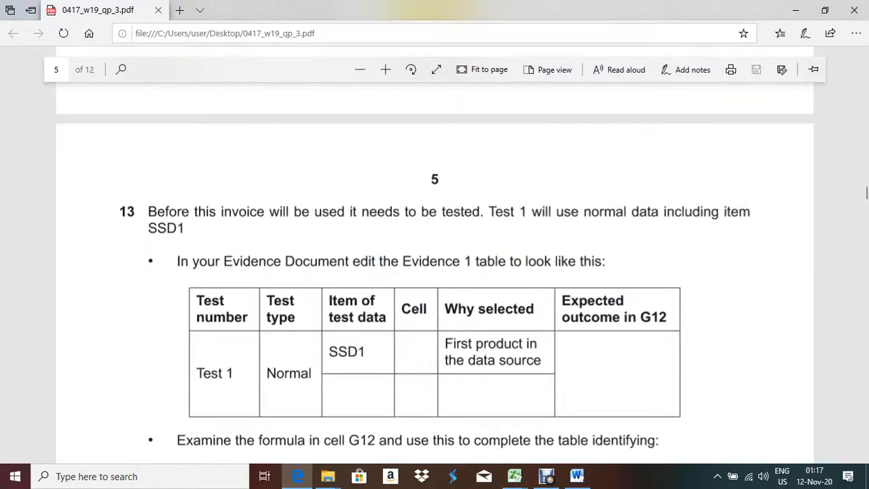
key("alt+Tab")
type("Test1")
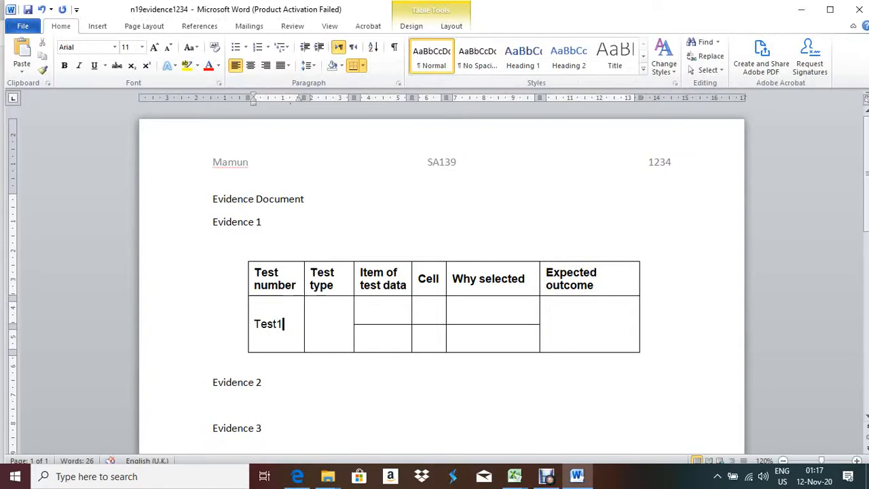
key("Tab")
key("alt+Tab")
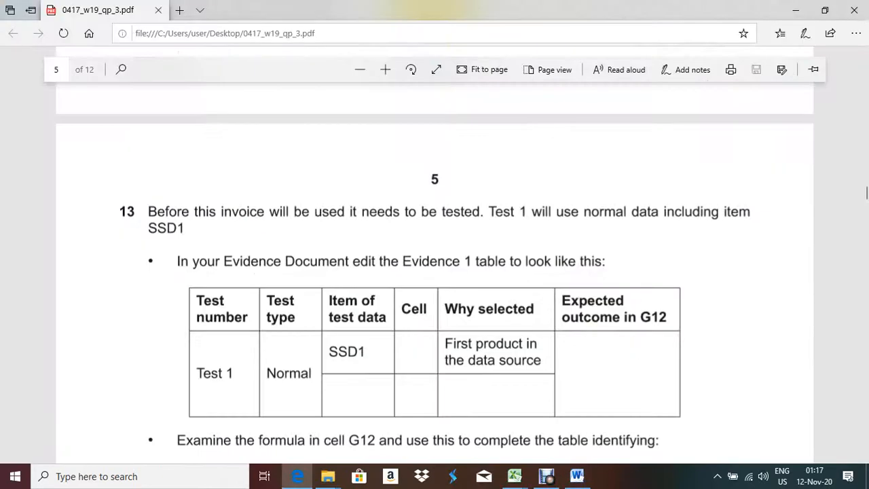
key("alt+Tab")
type("Nor")
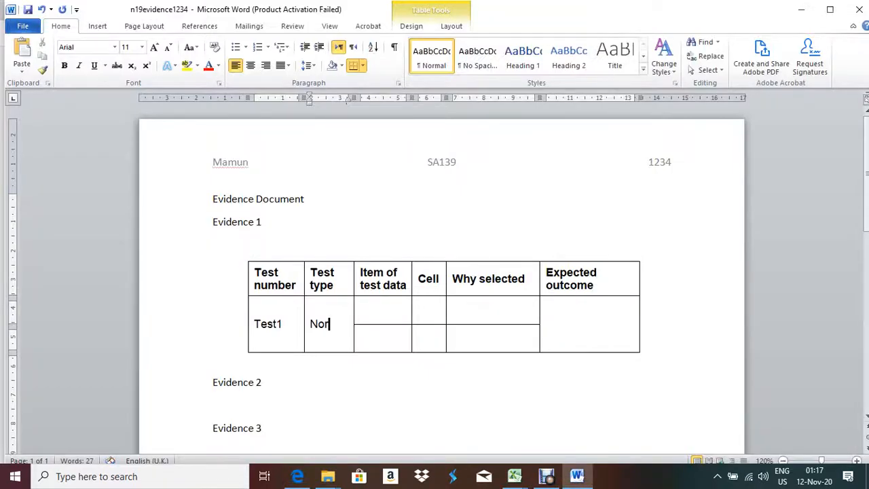
type("mal")
Enter SSD1 as the item of test data, checking the question paper
key("alt+Tab")
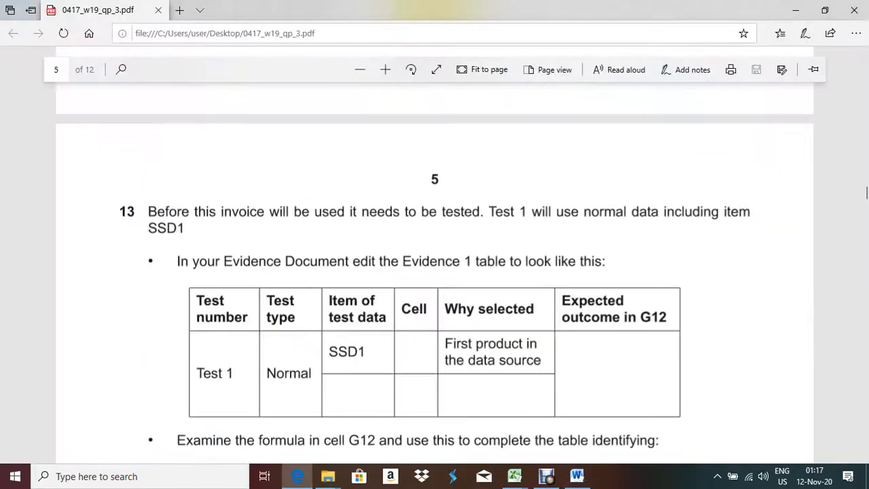
key("alt+Tab")
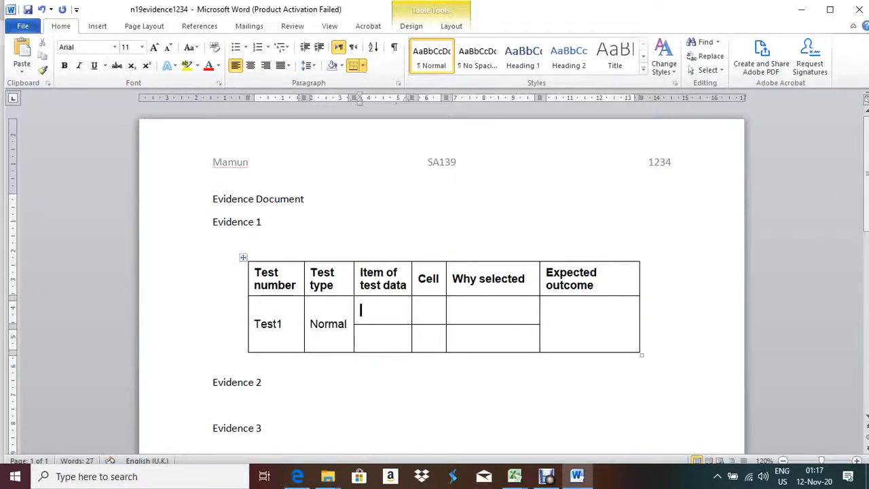
type("SSD1")
left_click(367, 335)
key("alt+Tab")
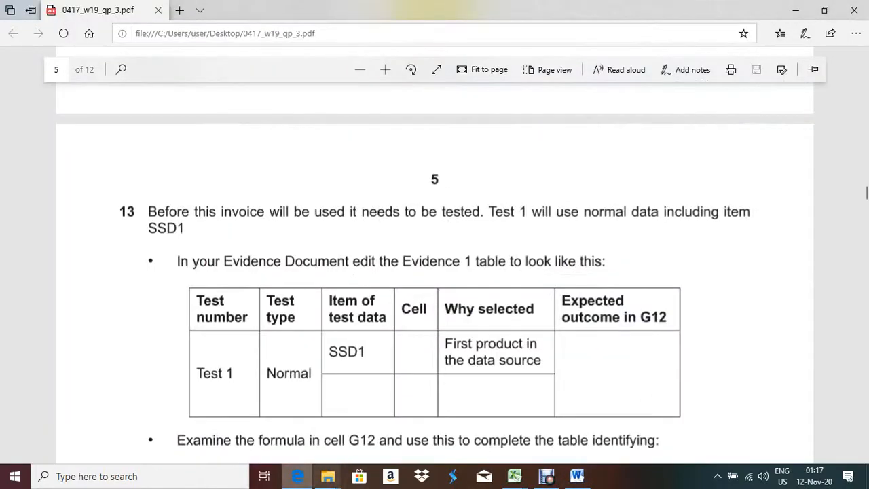
mouse_move(515, 476)
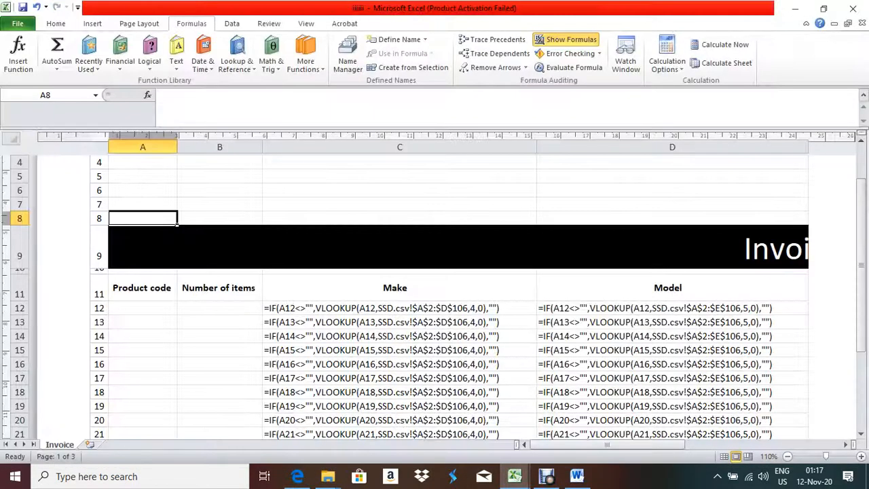
left_click(583, 427)
Turn off Show Formulas and inspect cells C21, B12 and A12 on the invoice sheet
left_click(566, 40)
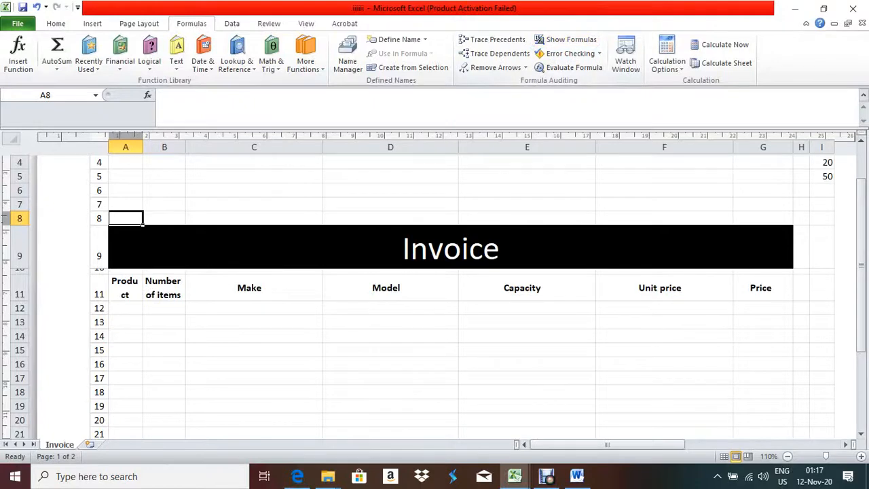
scroll(462, 292, "down", 2)
scroll(461, 292, "up", 2)
left_click(254, 434)
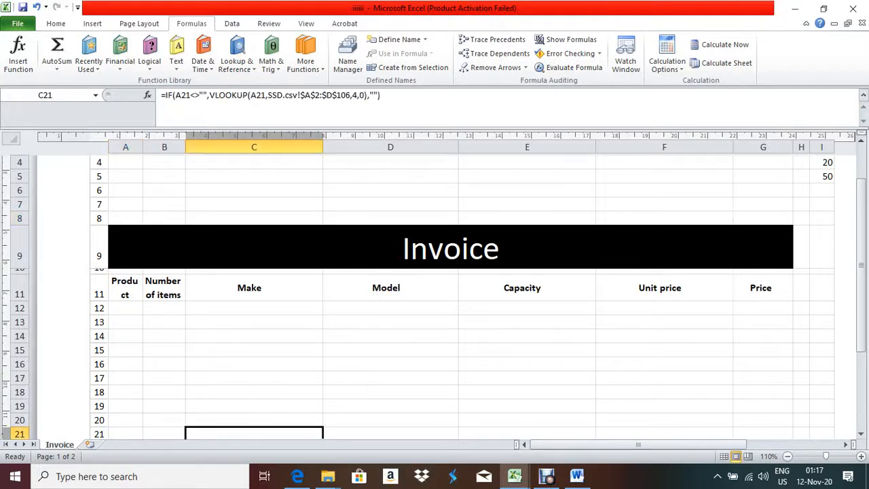
key("Left")
key("Left")
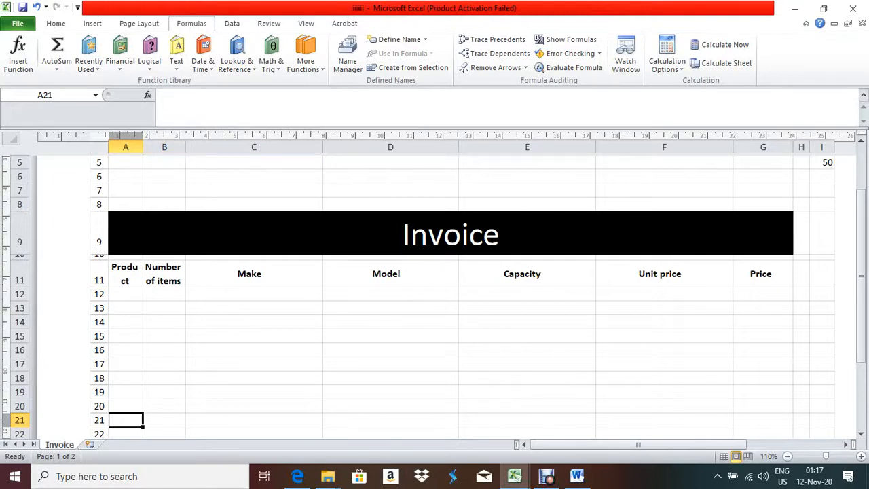
left_click(164, 293)
left_click(125, 294)
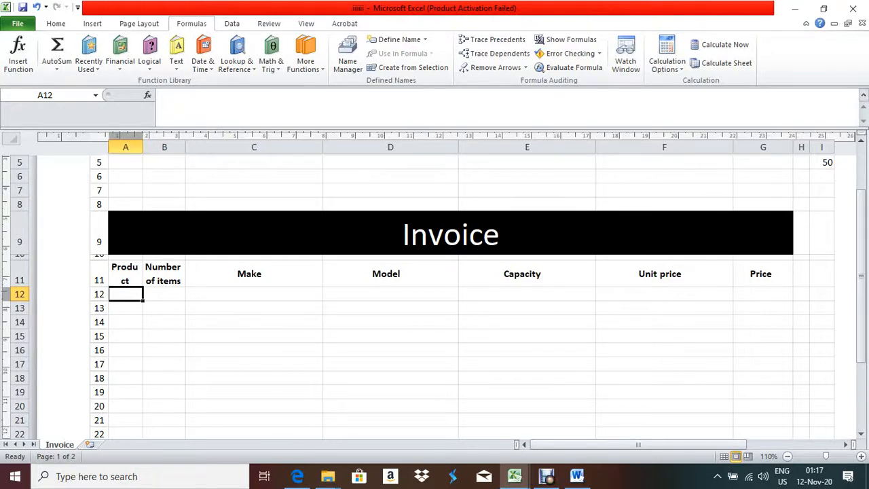
Widen column A for the Product code heading, trying then undoing a sheet-wide AutoFit
left_click_drag(144, 146, 156, 147)
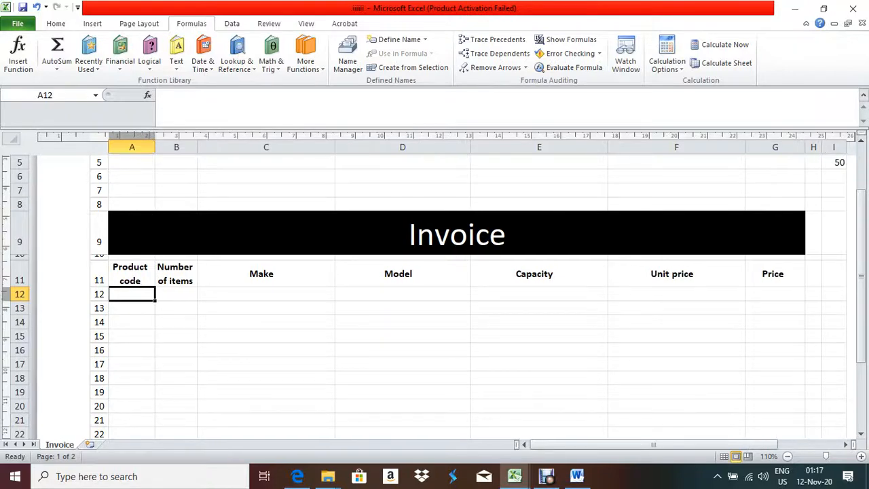
left_click(11, 138)
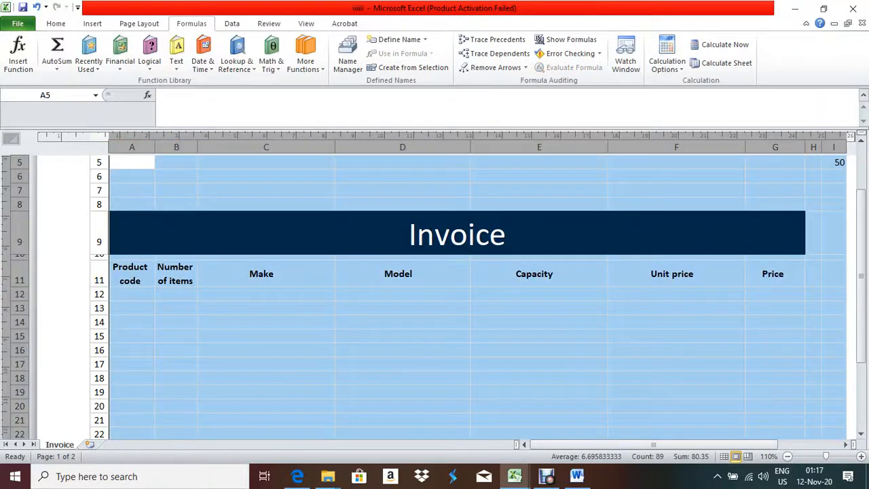
double_click(154, 147)
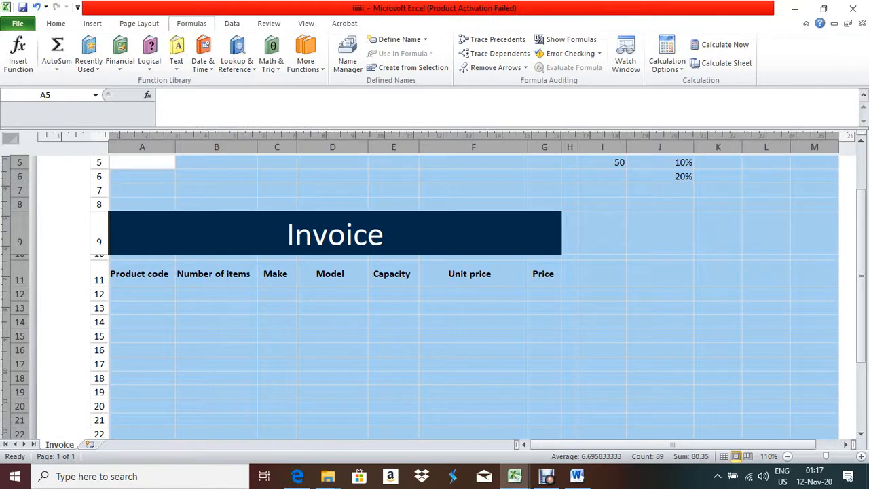
key("ctrl+z")
left_click(176, 307)
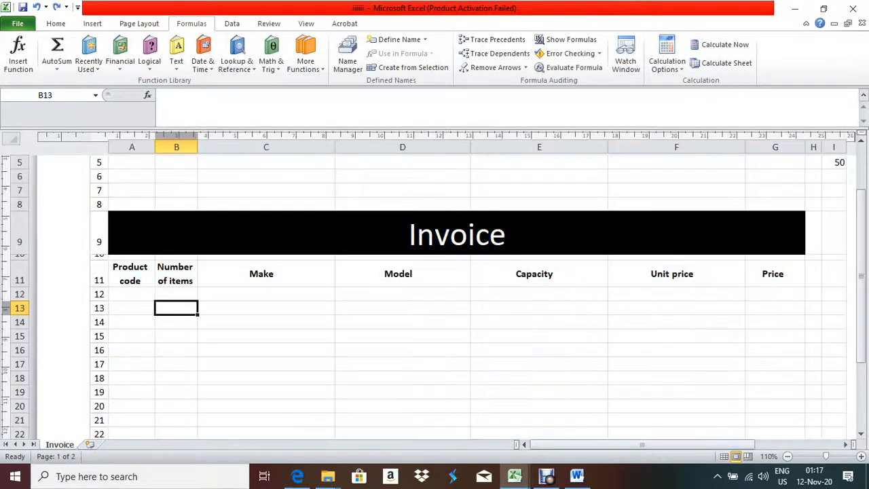
left_click(132, 294)
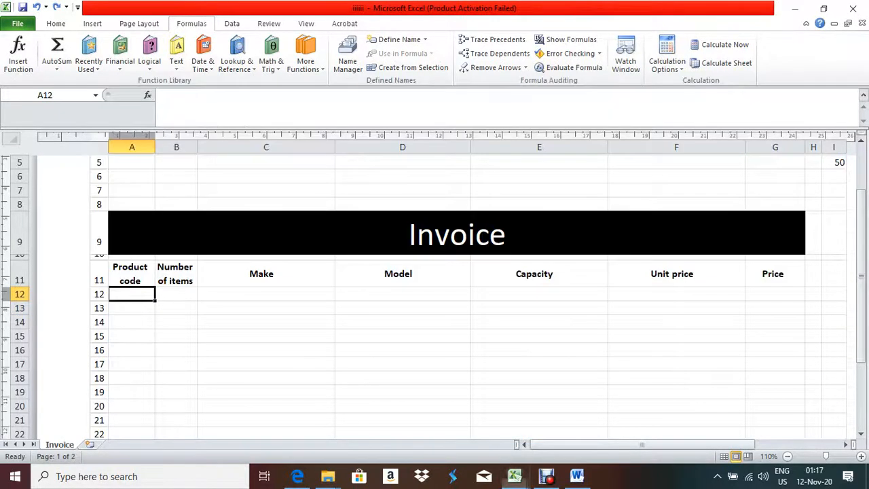
left_click(297, 476)
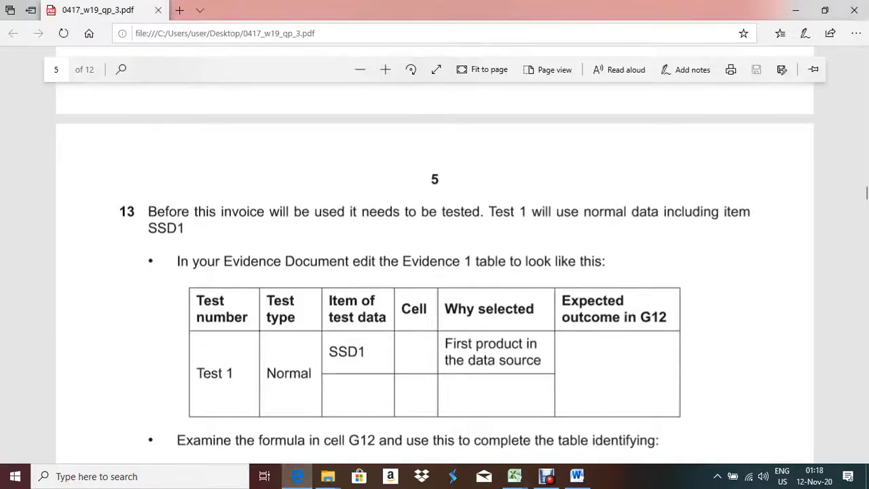
key("alt+Tab")
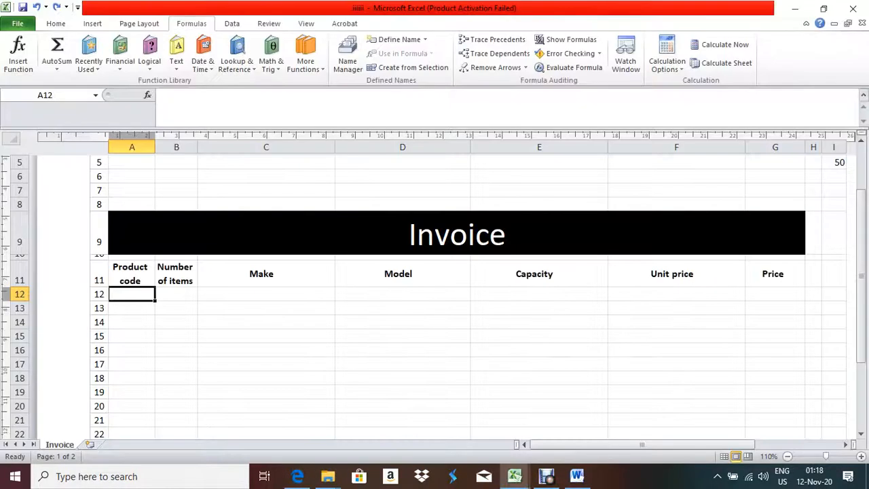
type("SSD")
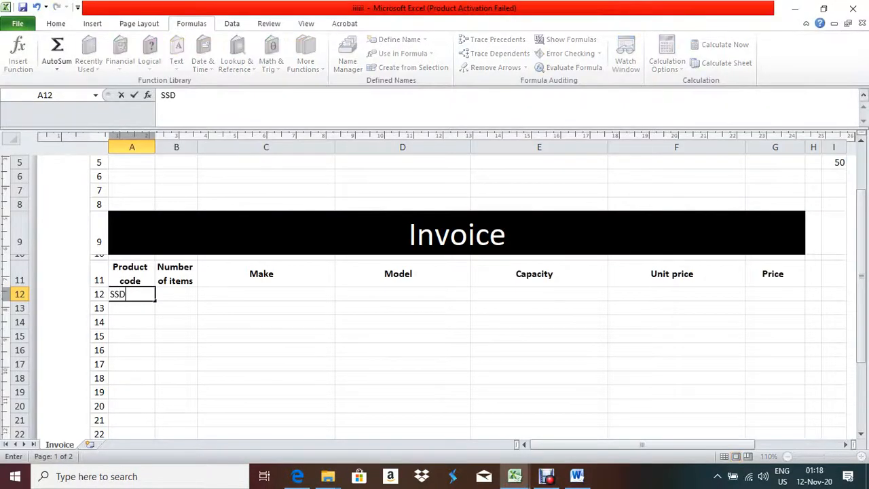
type("1")
key("Tab")
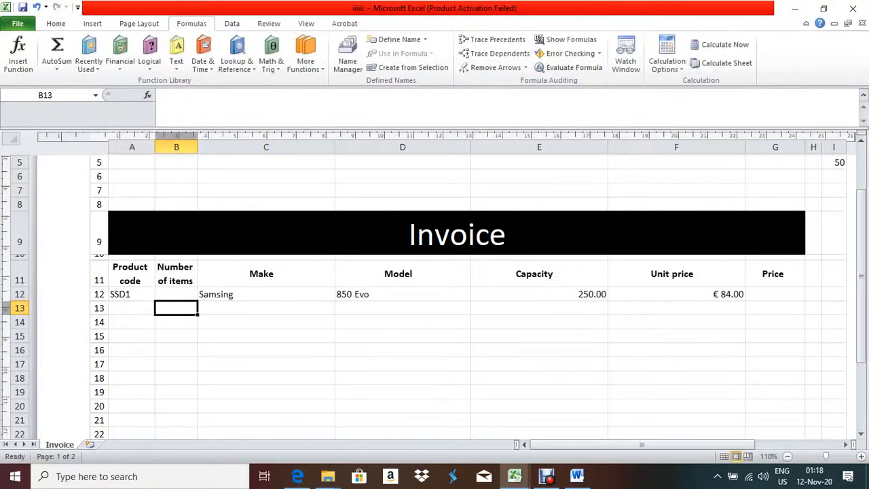
type("10")
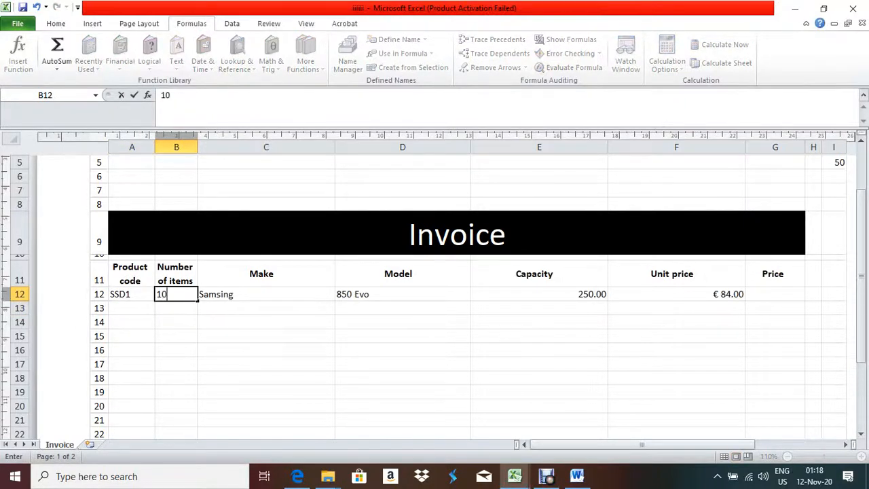
left_click(176, 322)
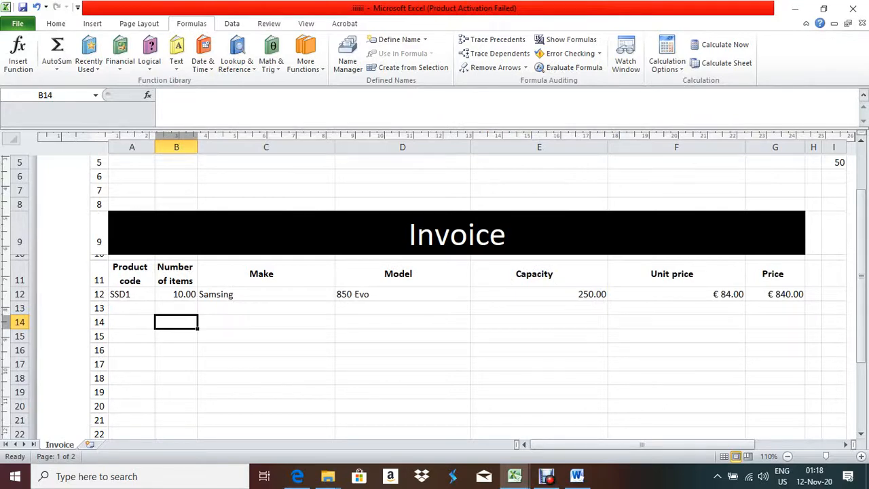
left_click(298, 476)
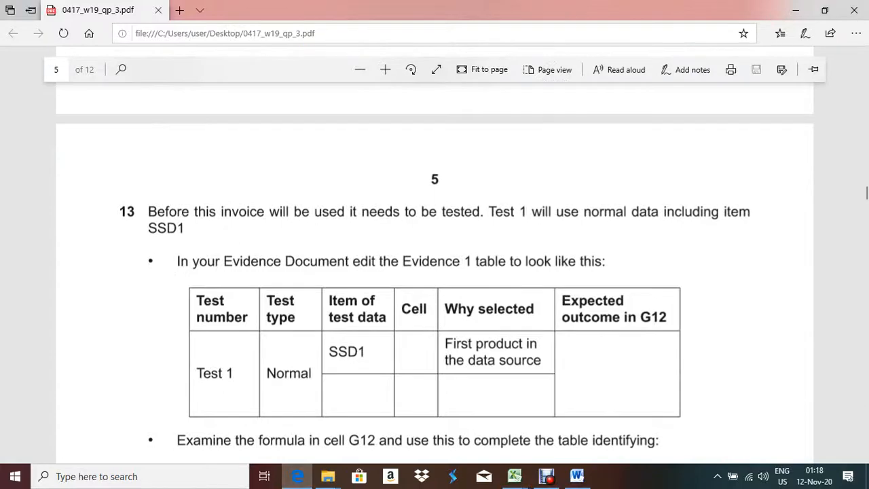
left_click(515, 476)
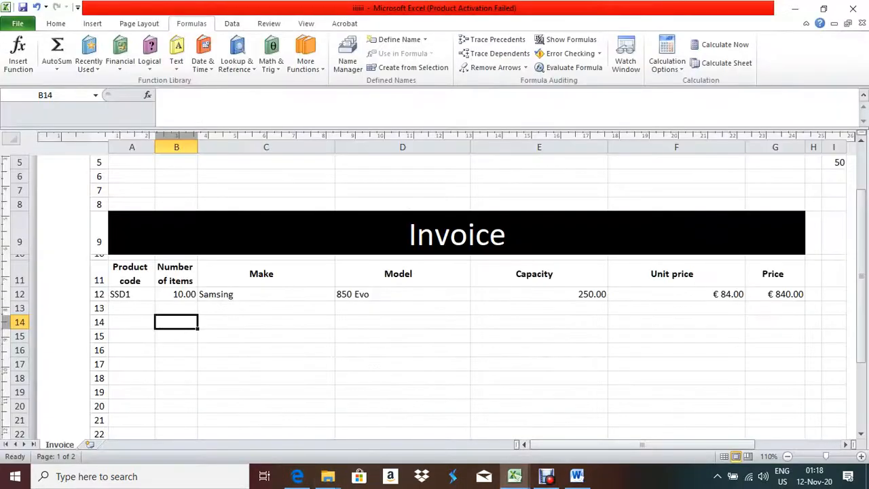
left_click(577, 476)
Enter 10 below SSD1 and A12 as the cell for SSD1
type("1")
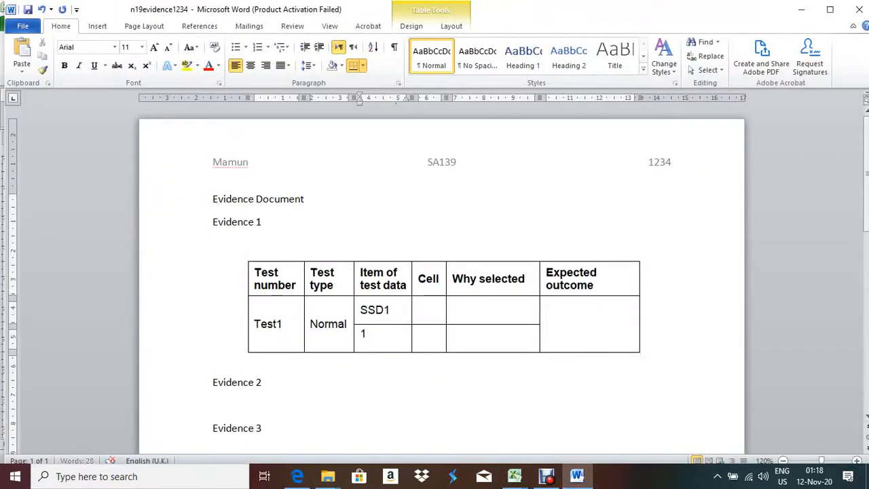
type("0")
left_click(419, 310)
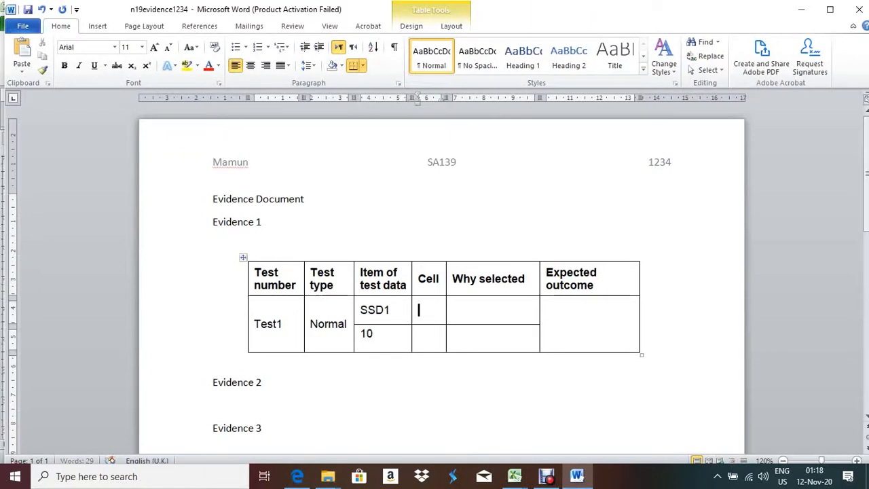
left_click(515, 476)
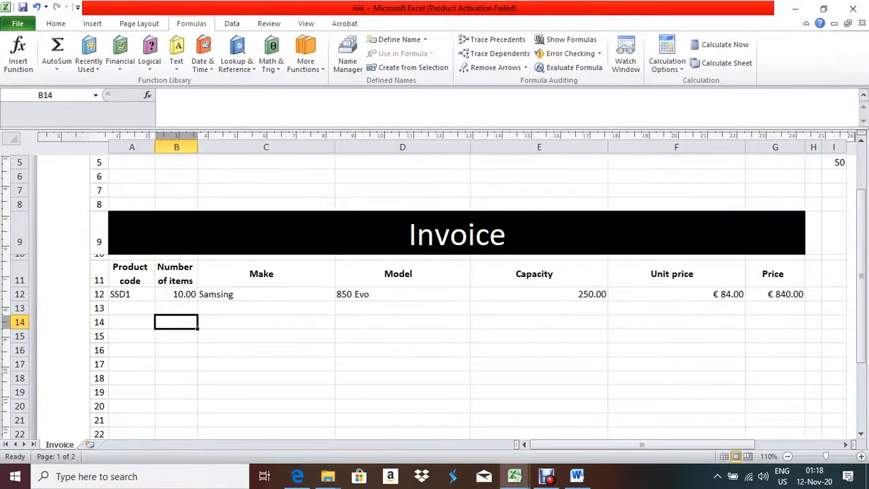
left_click(576, 476)
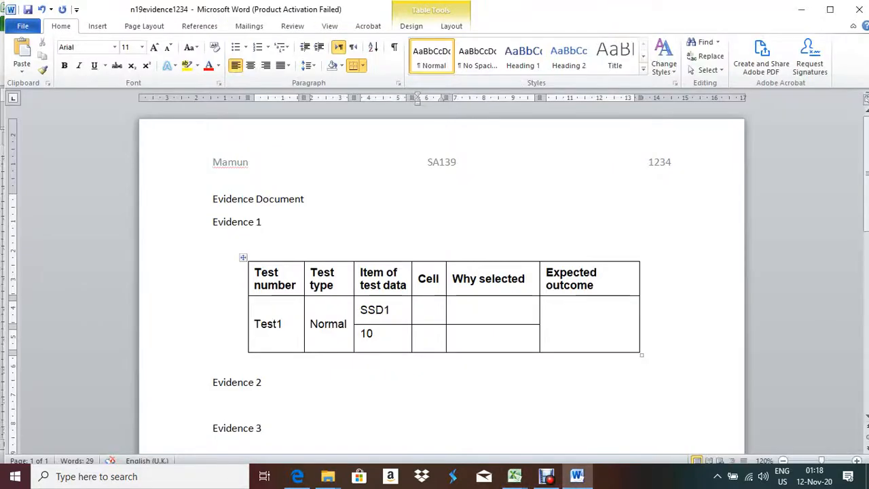
type("a")
key("BackSpace")
type("A12")
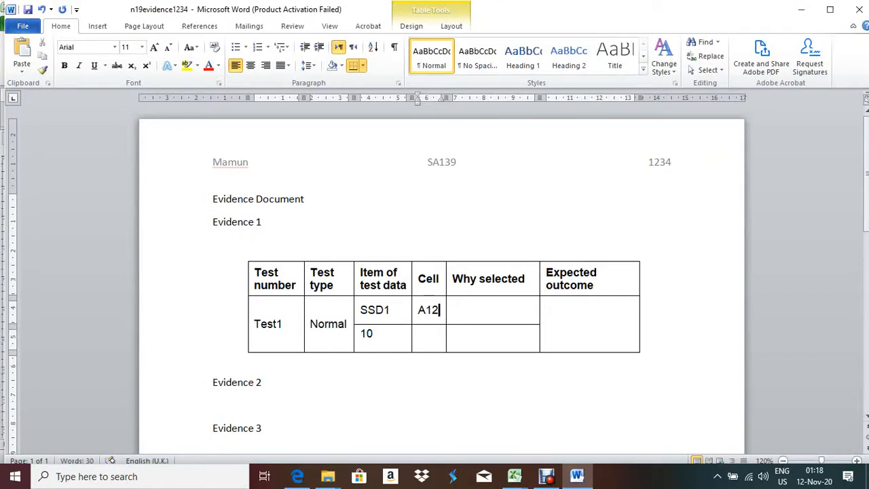
Enter B12 as the cell for the test data 10, after checking the Invoice sheet
left_click(419, 333)
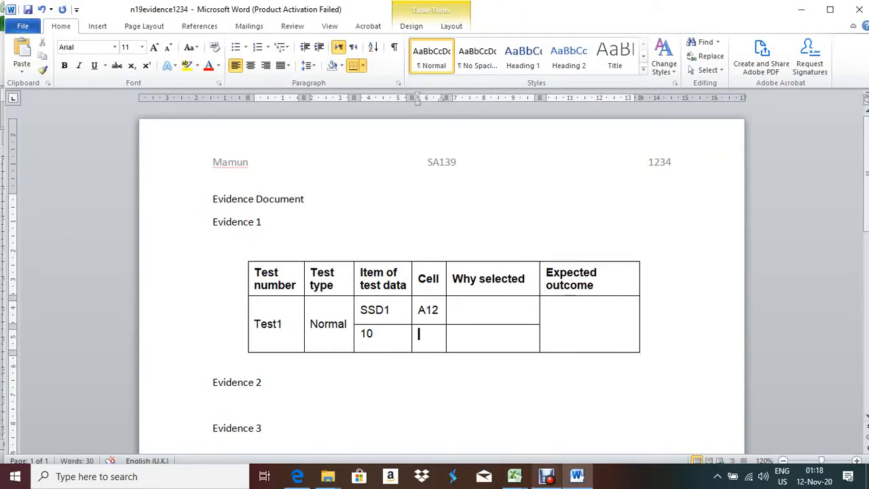
mouse_move(515, 476)
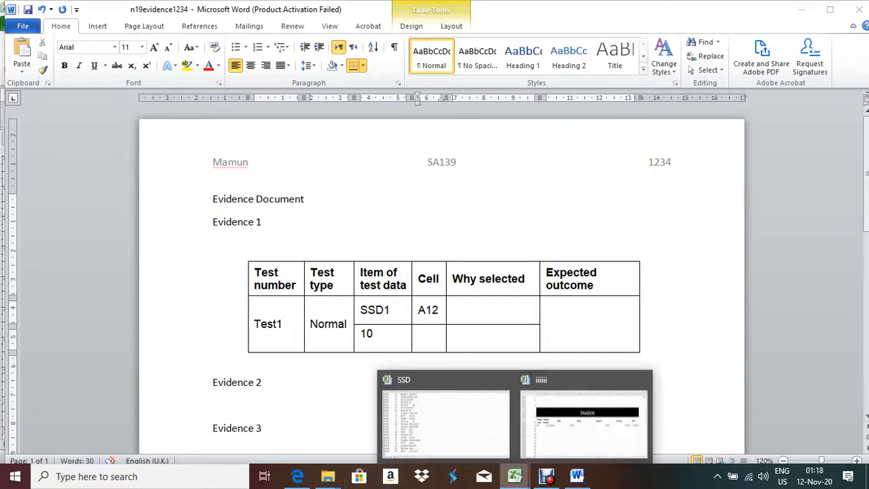
left_click(576, 416)
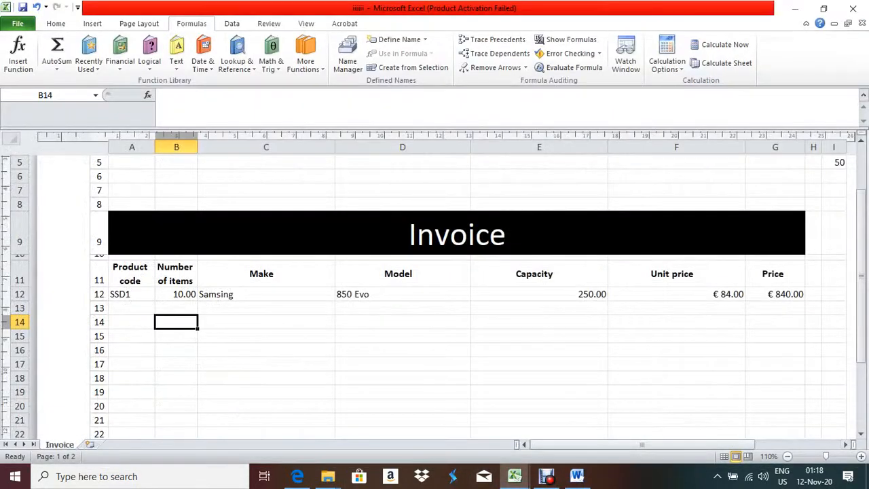
left_click(577, 476)
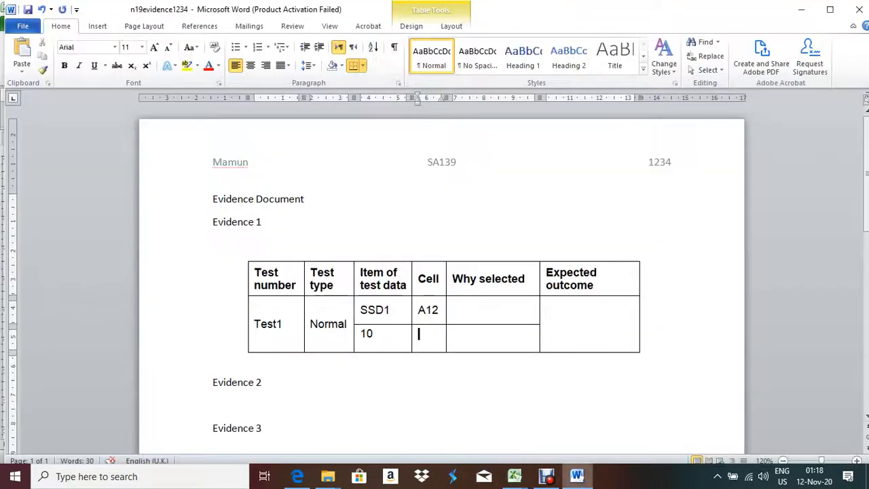
type("B12")
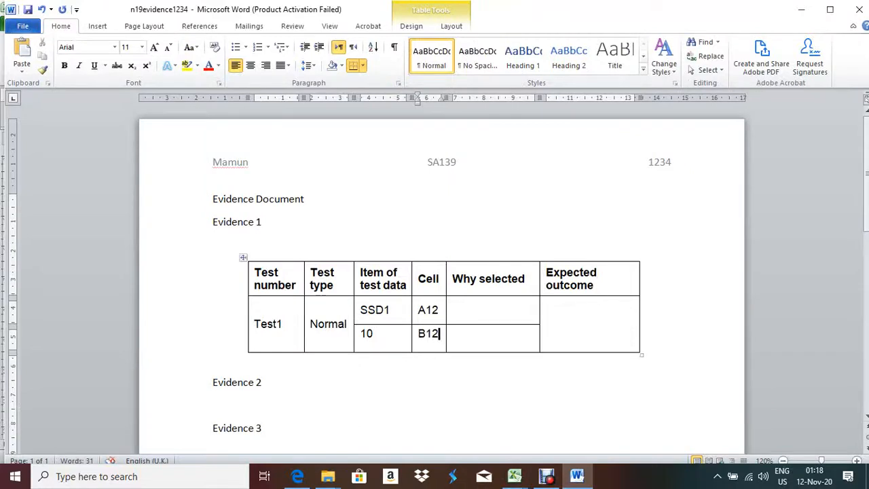
left_click(462, 310)
Write SSD1's Why selected reason: it is the first data in the Excel workbook
type("As it ")
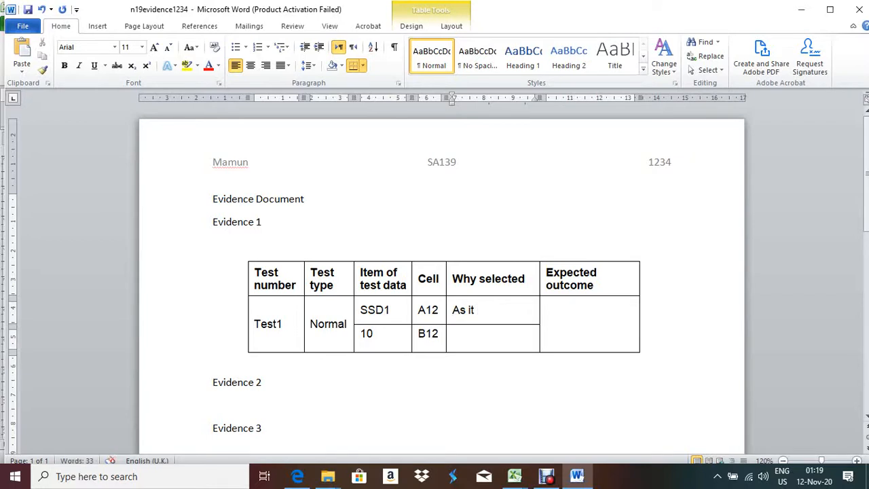
type("the the fo")
key("BackSpace")
type("irst")
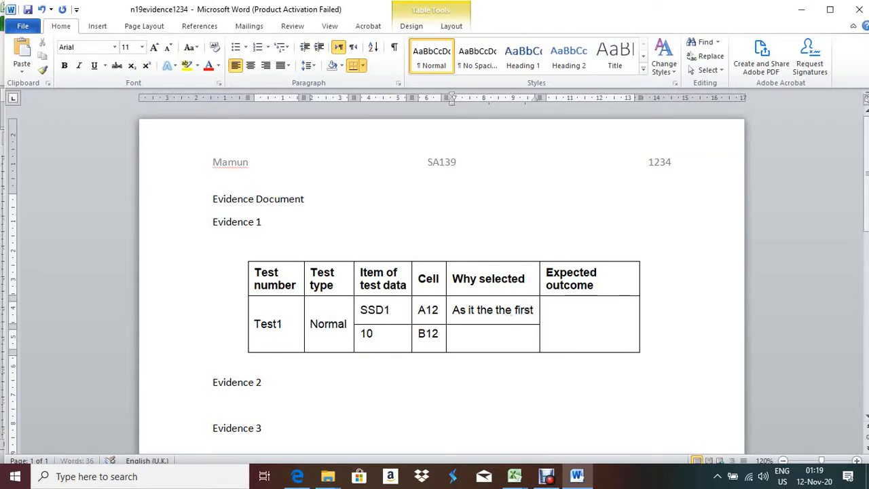
type(" da")
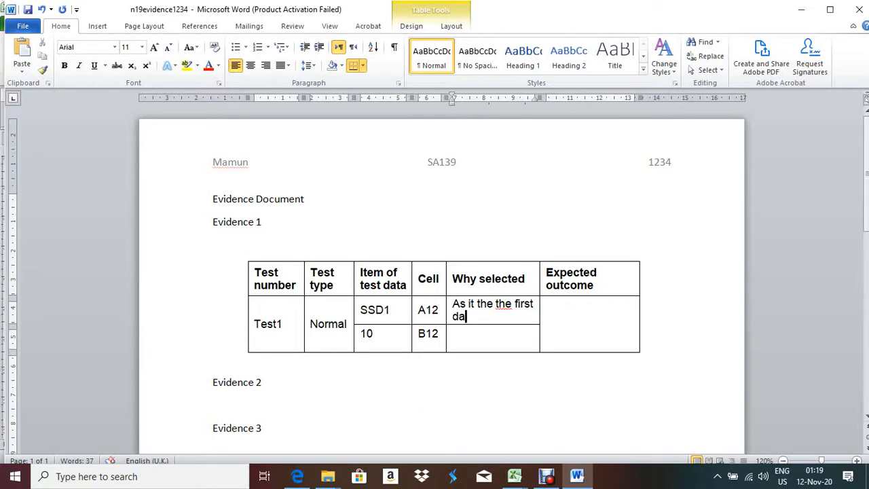
type("ta in the e")
key("BackSpace")
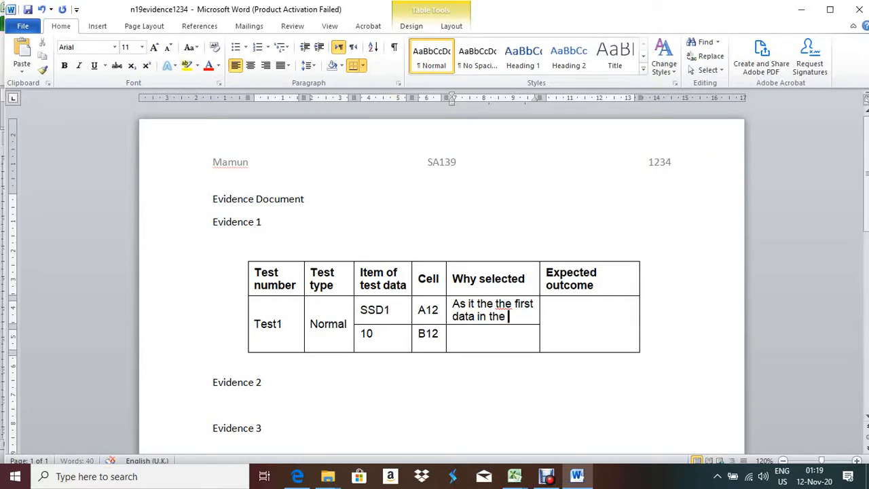
type("Excel ")
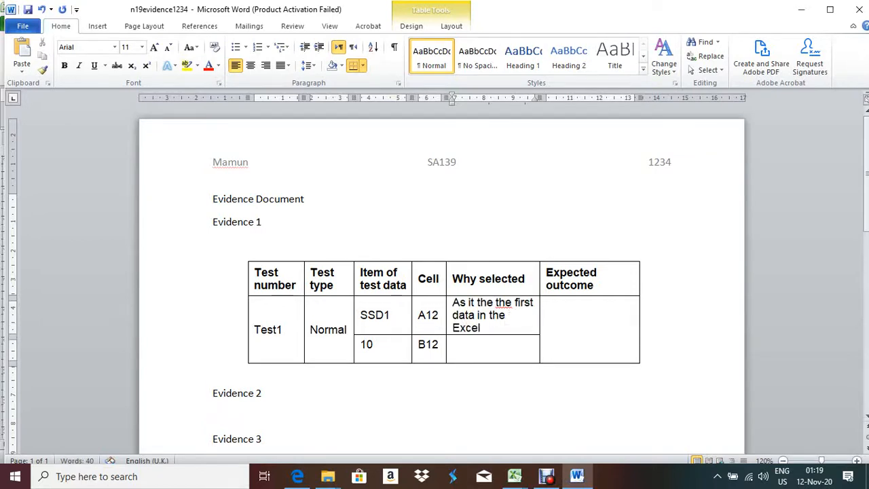
type("workbook")
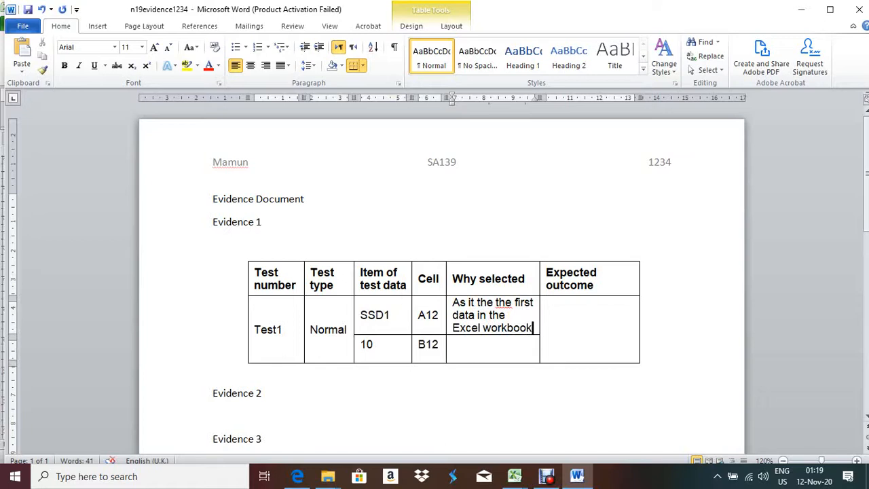
type(".")
Write the reason for 10: it is easy to calculate, for checking the calculation manually
left_click(455, 345)
type("Eas")
key("BackSpace")
key("BackSpace")
key("BackSpace")
type("As it is easy")
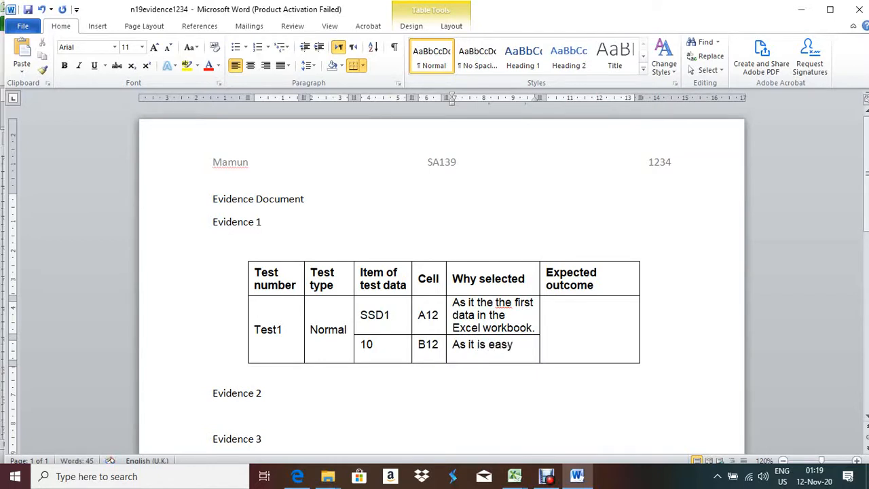
type(" to cL")
key("BackSpace")
type("alculate")
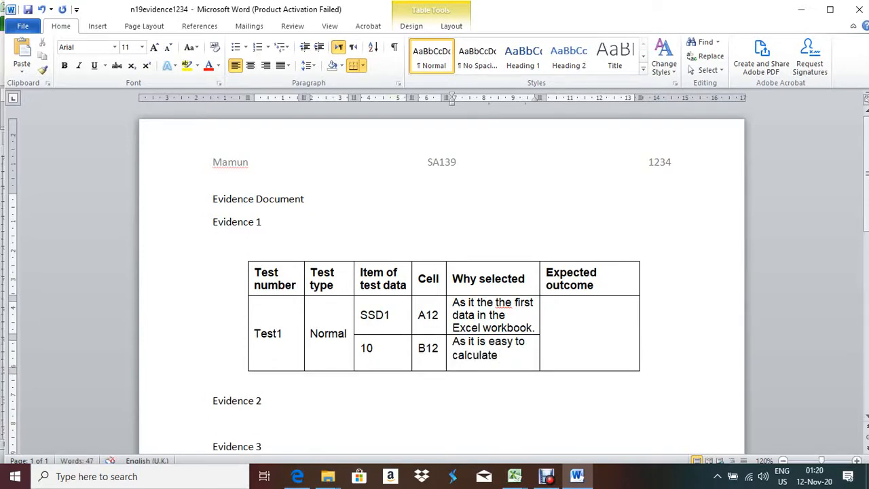
type(" for verifyinh")
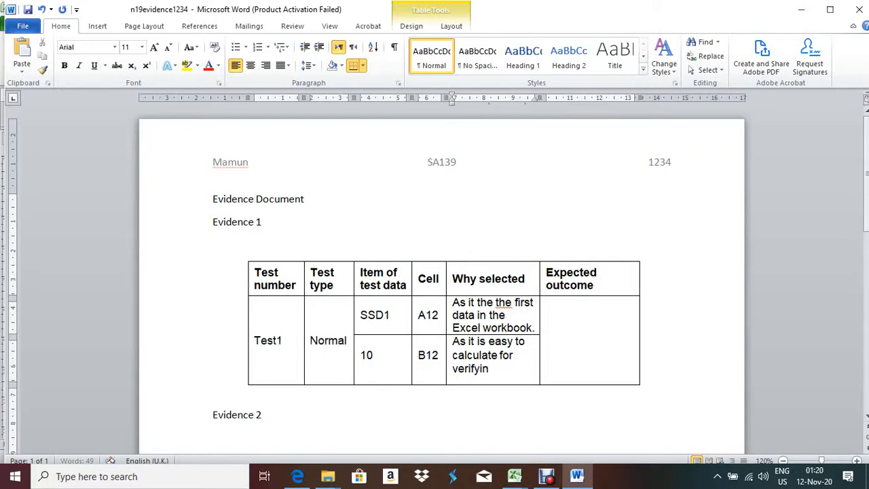
key("BackSpace")
type("g")
key("BackSpace")
key("BackSpace")
key("BackSpace")
key("BackSpace")
key("BackSpace")
key("BackSpace")
key("BackSpace")
key("BackSpace")
key("BackSpace")
key("BackSpace")
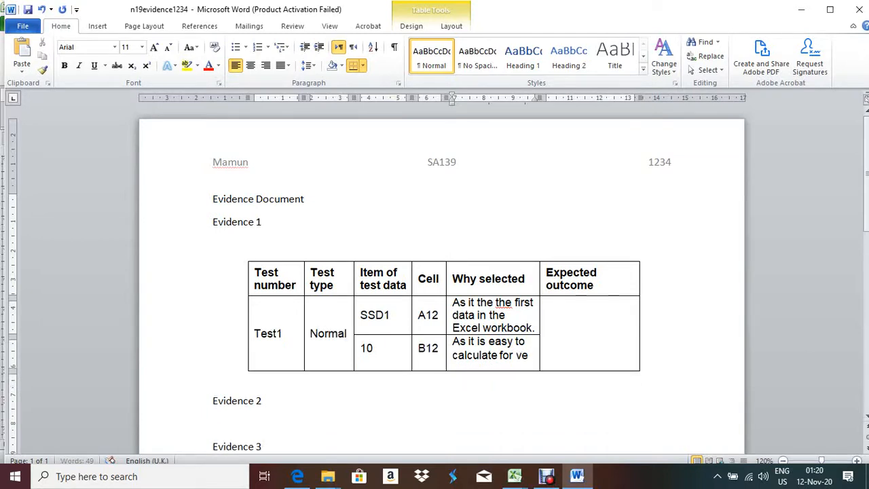
type("checking the")
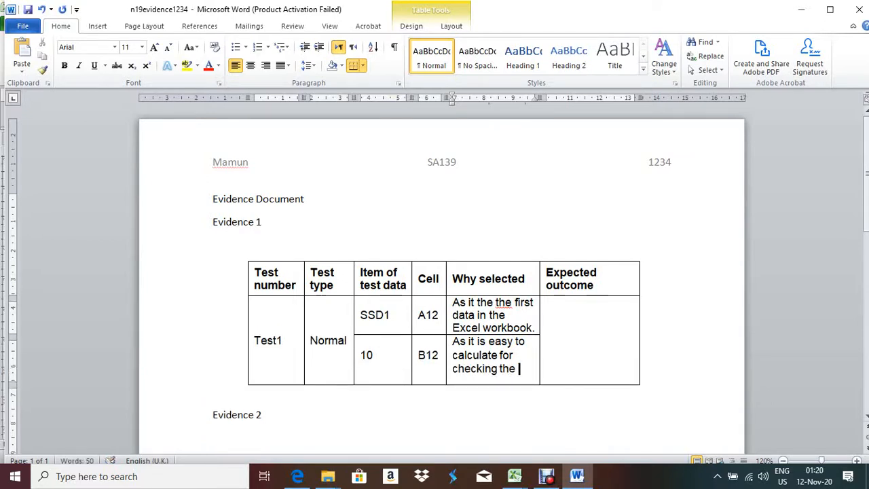
type(" calcu")
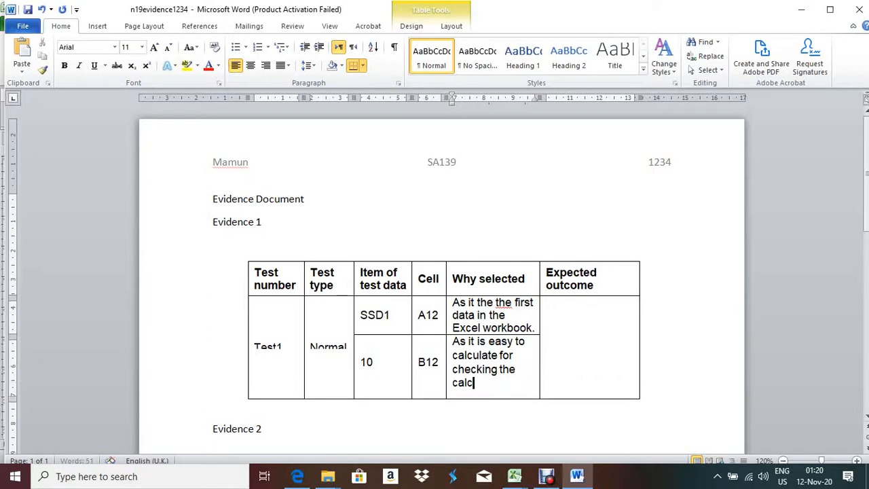
type("lation manual")
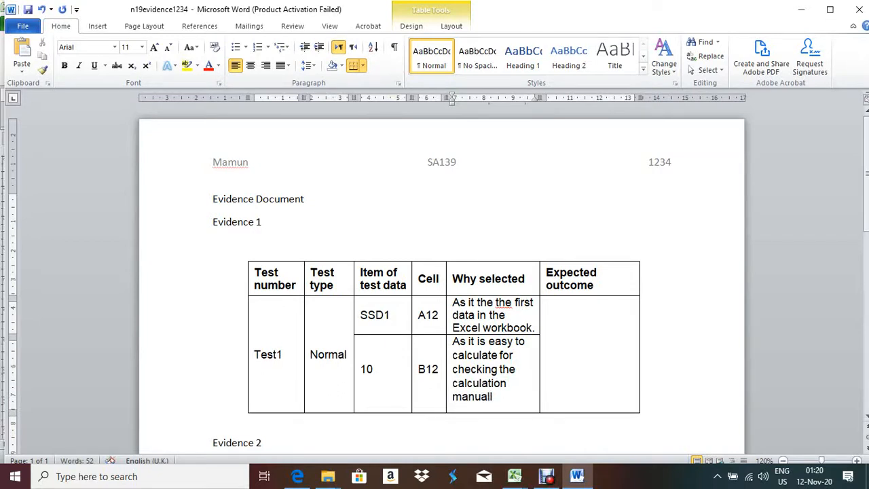
type("ly.")
Ignore the repeated-word flag on 'the' and move to the Expected outcome cell
right_click(506, 301)
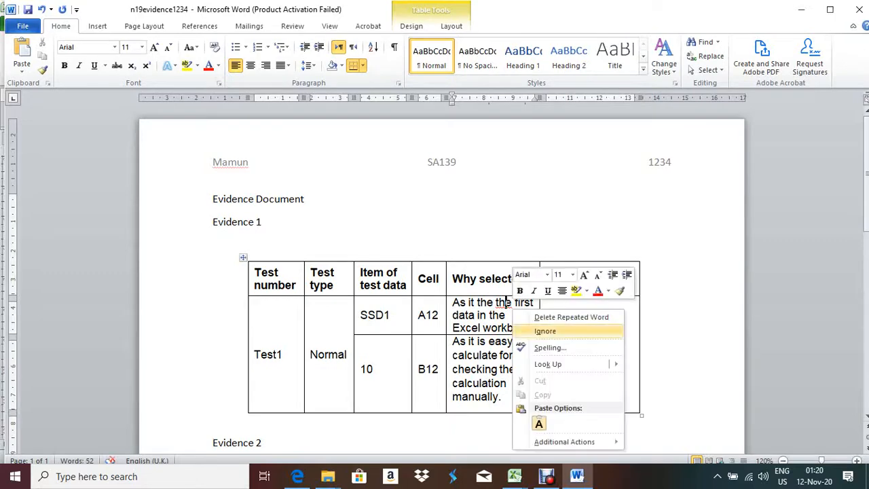
left_click(543, 331)
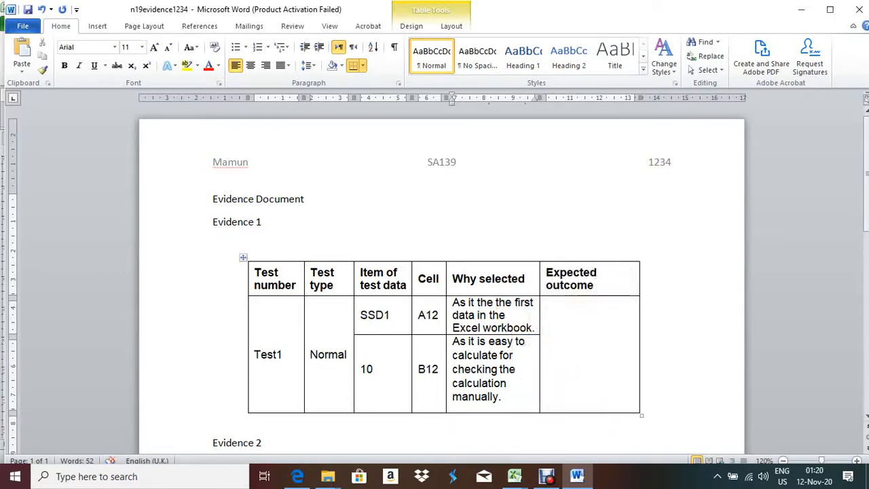
key("Tab")
left_click(297, 476)
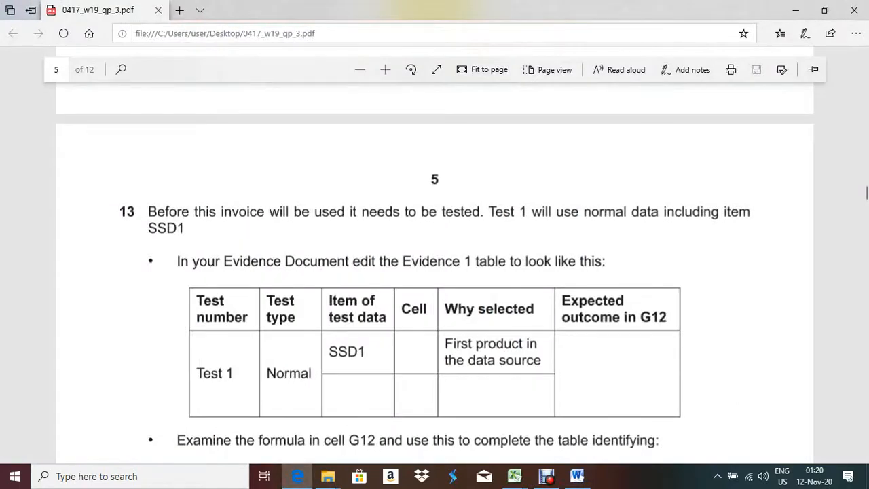
Add G12 to the Expected outcome heading of the Evidence 1 table
key("alt+Tab")
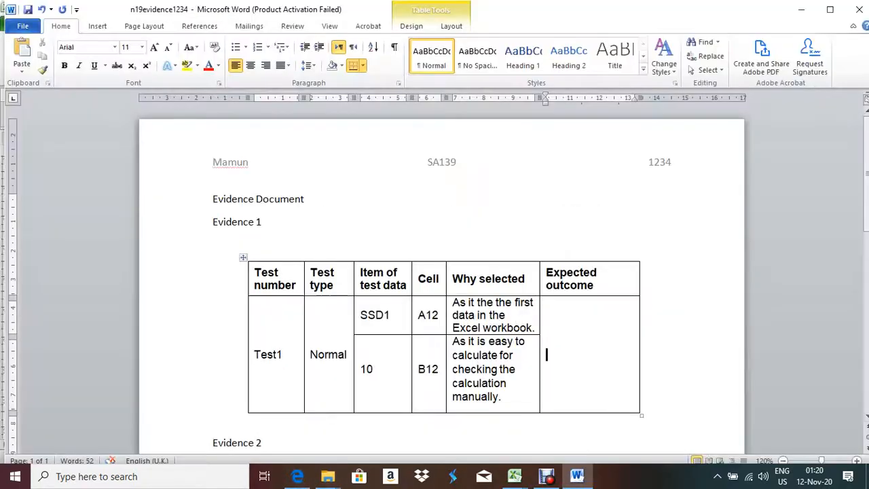
left_click(595, 285)
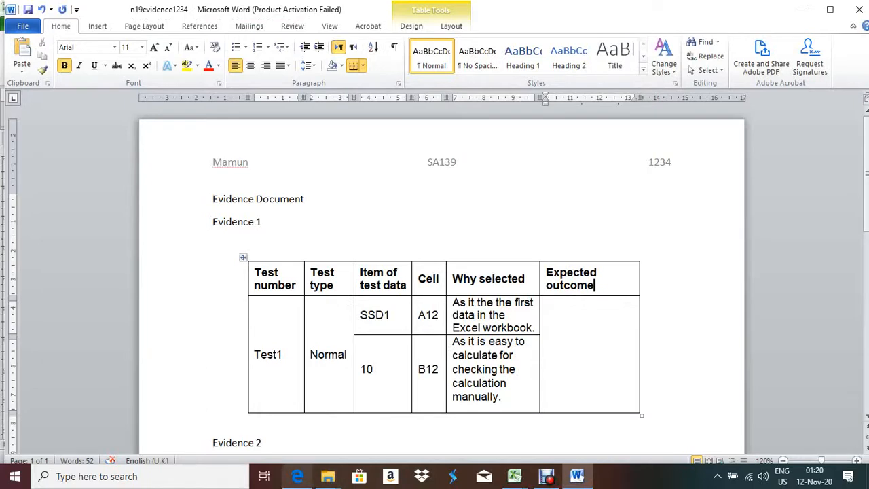
left_click(298, 477)
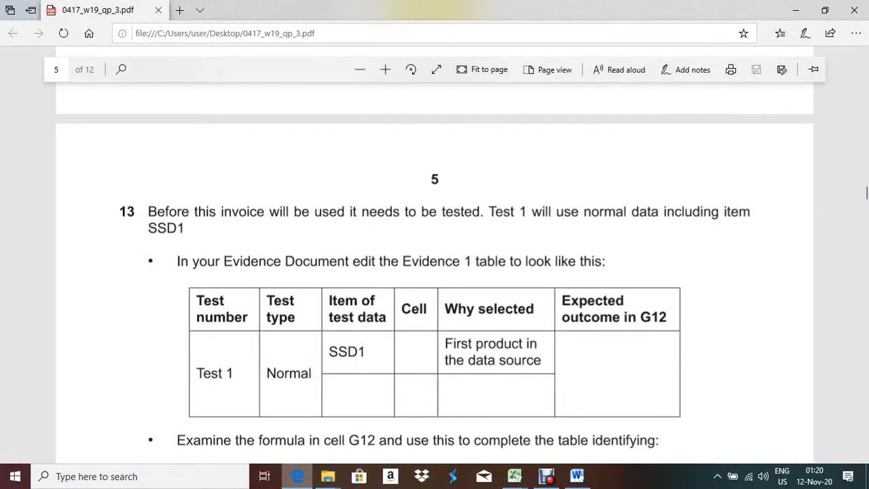
key("alt+Tab")
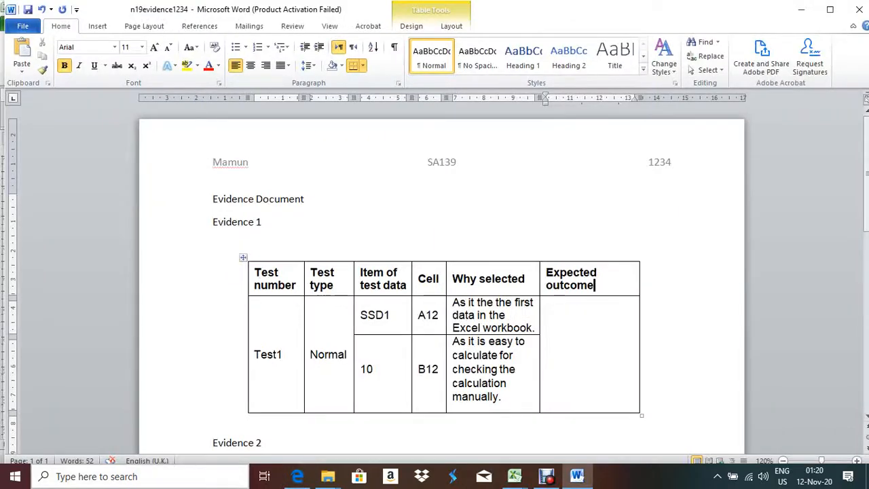
key("alt+Tab")
key("alt+Tab")
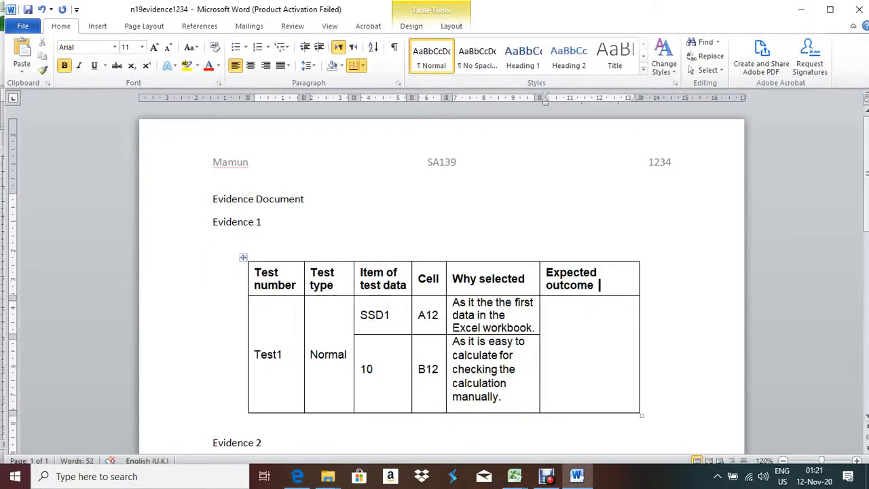
key("ctrl+shift+g")
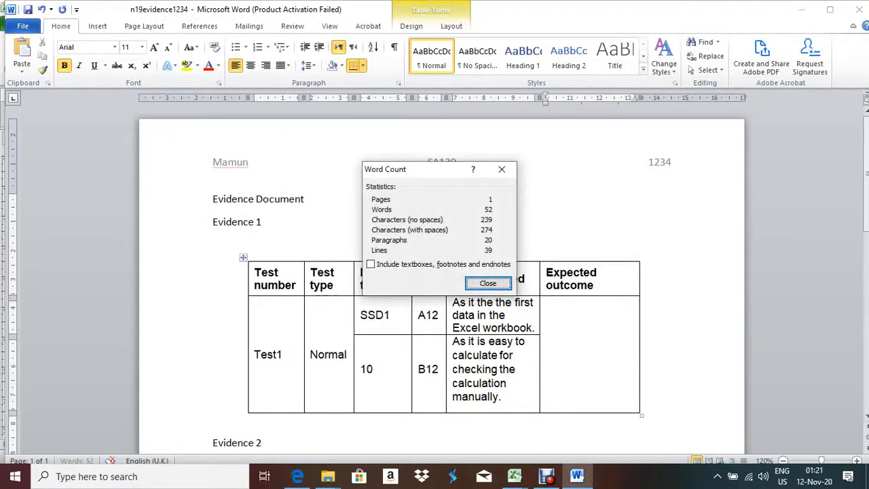
key("Escape")
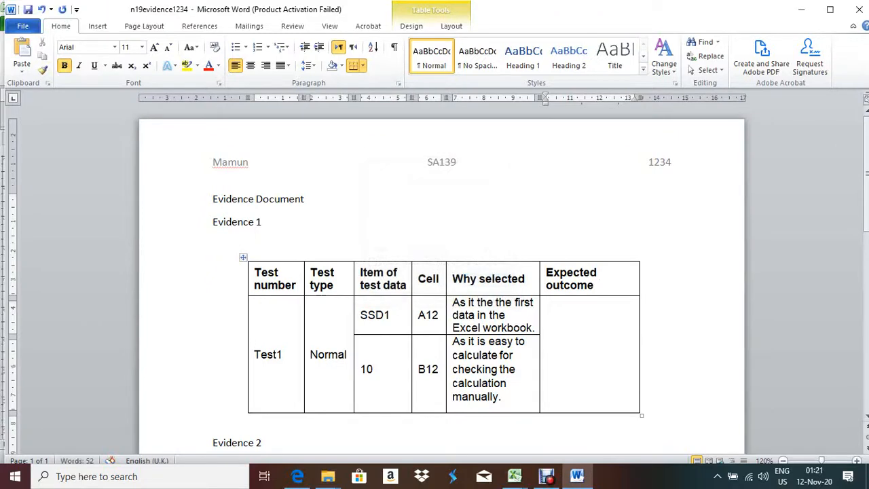
type("G12")
Place the cursor in the empty Expected outcome cell and bring up the Invoice workbook
left_click(549, 355)
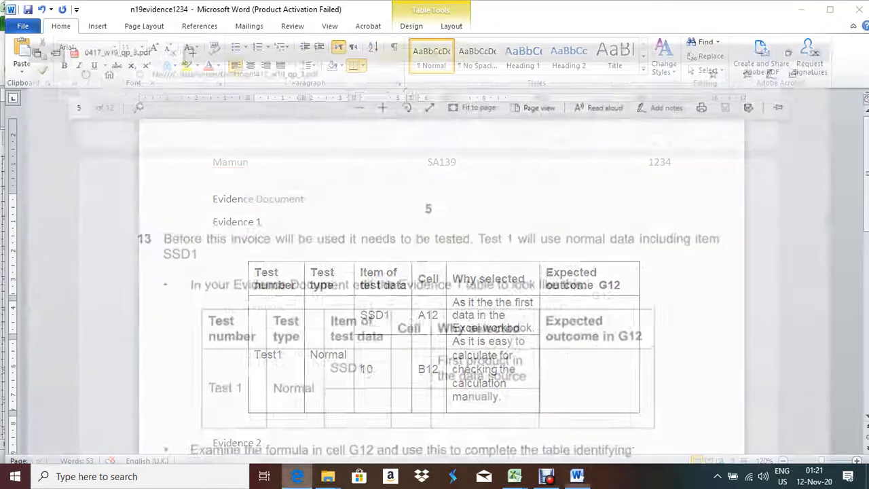
left_click(297, 476)
left_click(298, 476)
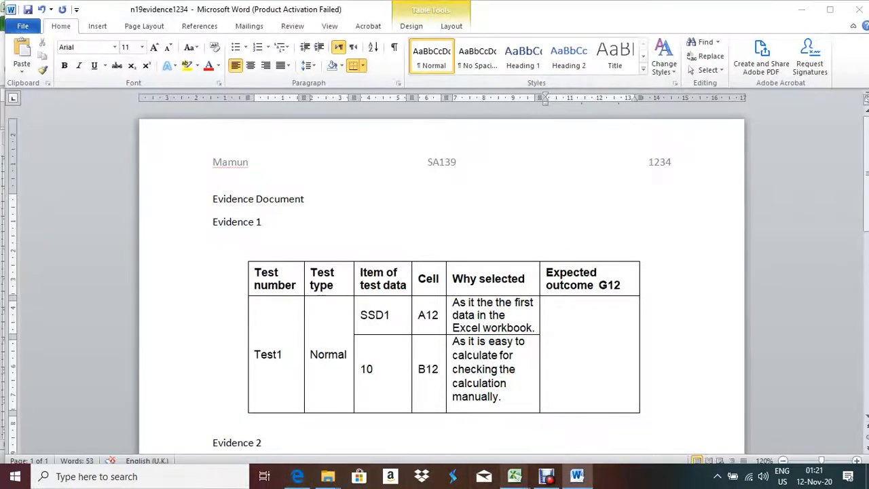
left_click(515, 476)
left_click(584, 421)
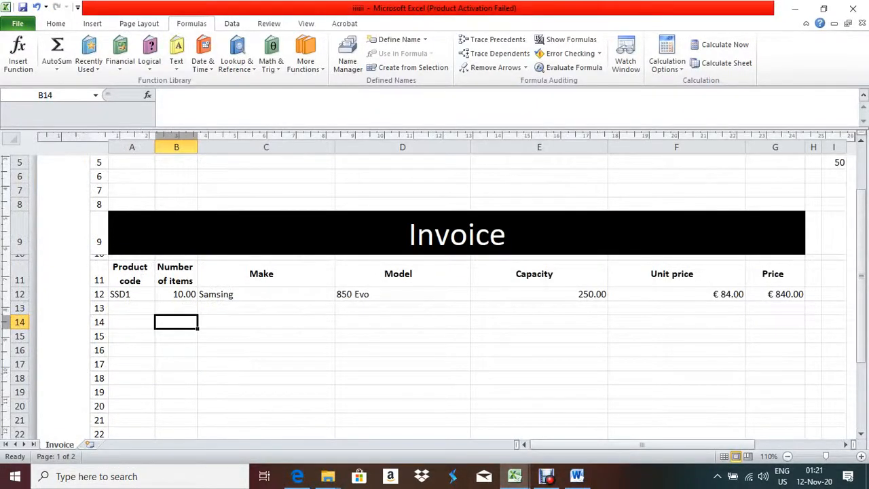
Check B12 and F12, then copy the €840.00 price from G12
left_click(176, 294)
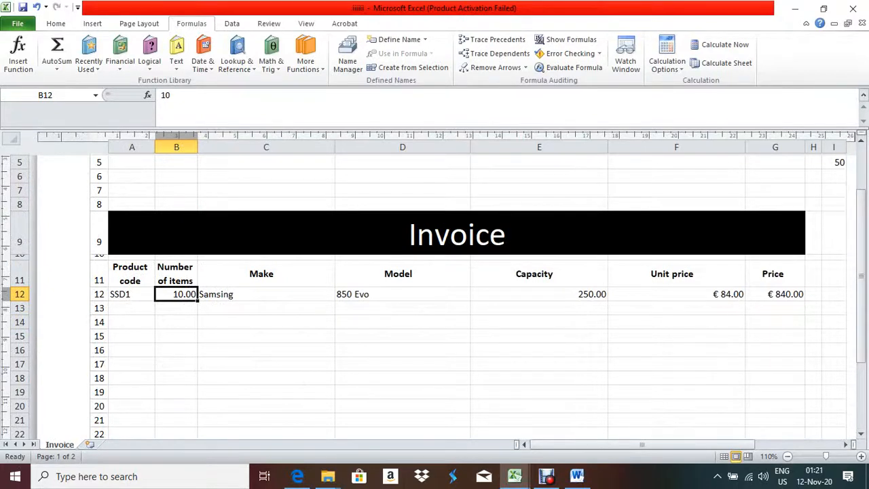
left_click(676, 294)
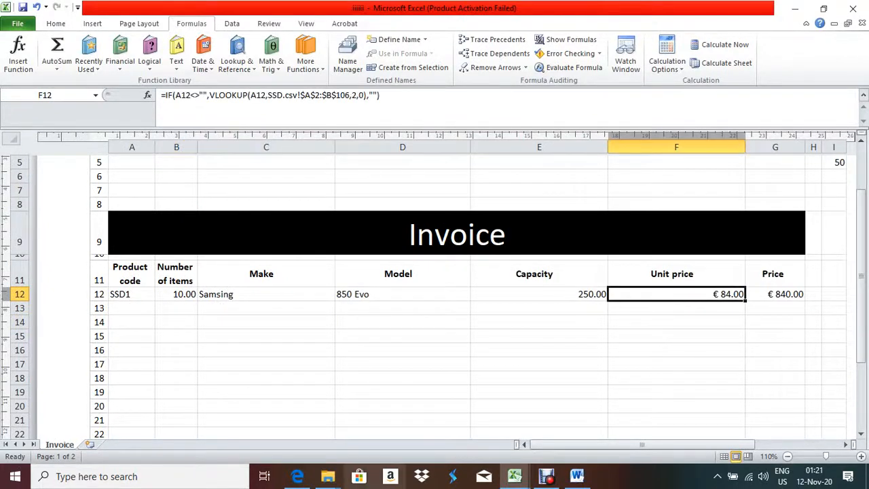
left_click(297, 476)
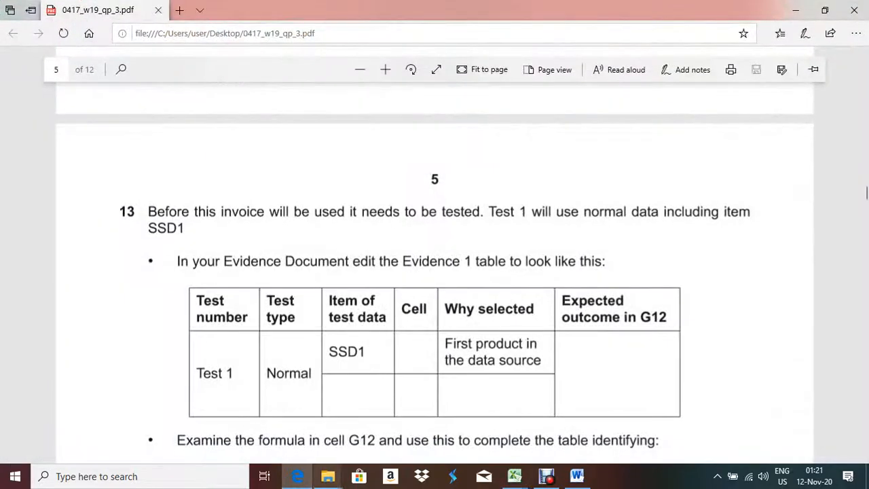
key("alt+Tab")
left_click(775, 294)
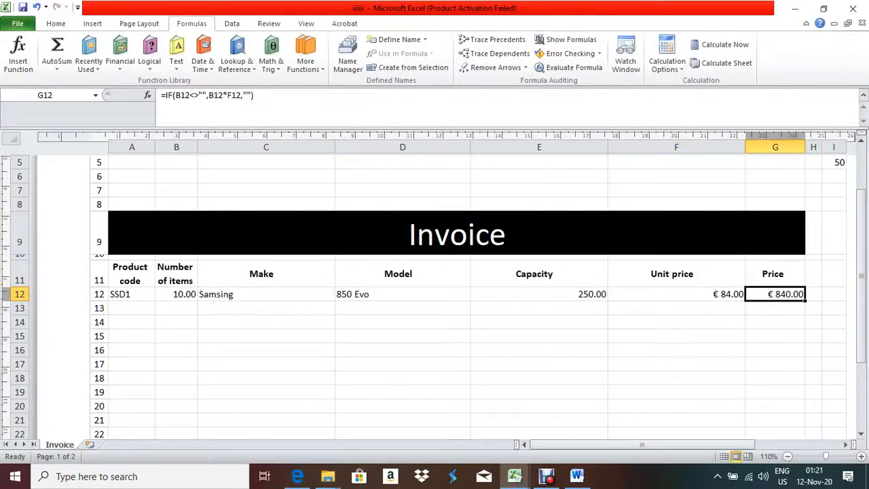
key("ctrl+c")
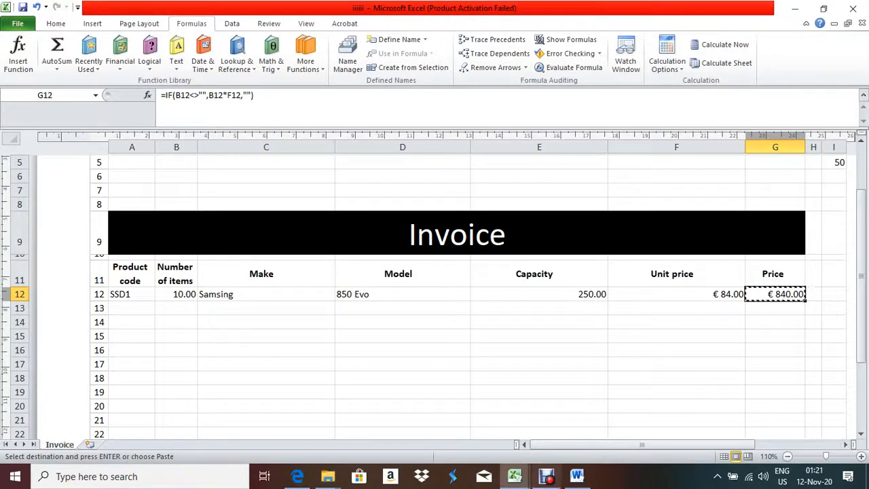
Paste € 840.00 into the Expected outcome cell of the Word table
left_click(577, 476)
key("ctrl+v")
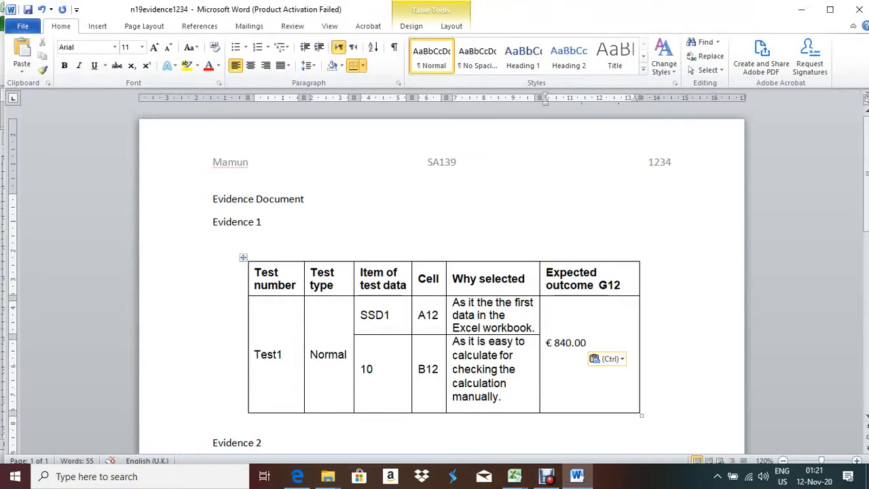
key("Up")
scroll(441, 271, "down", 2)
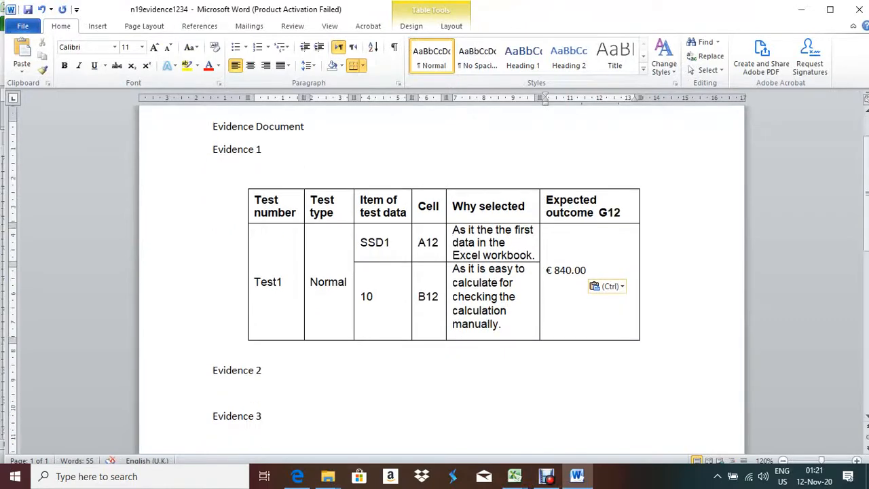
left_click(515, 476)
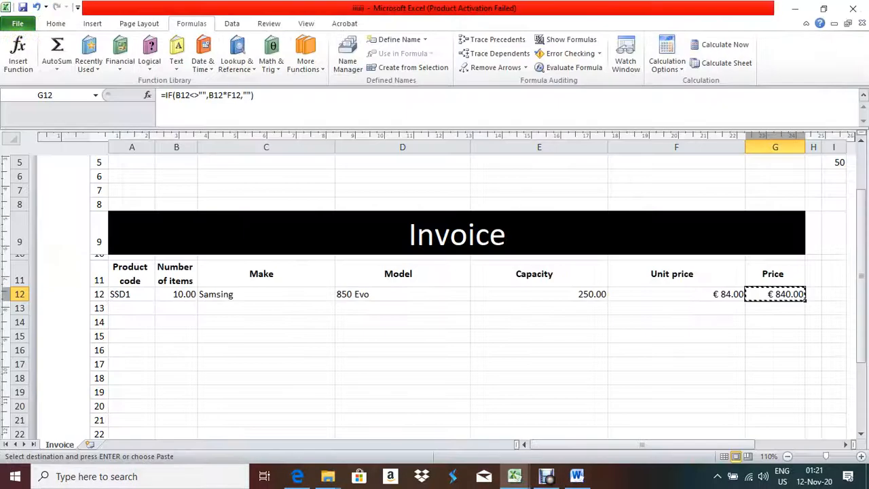
left_click(298, 476)
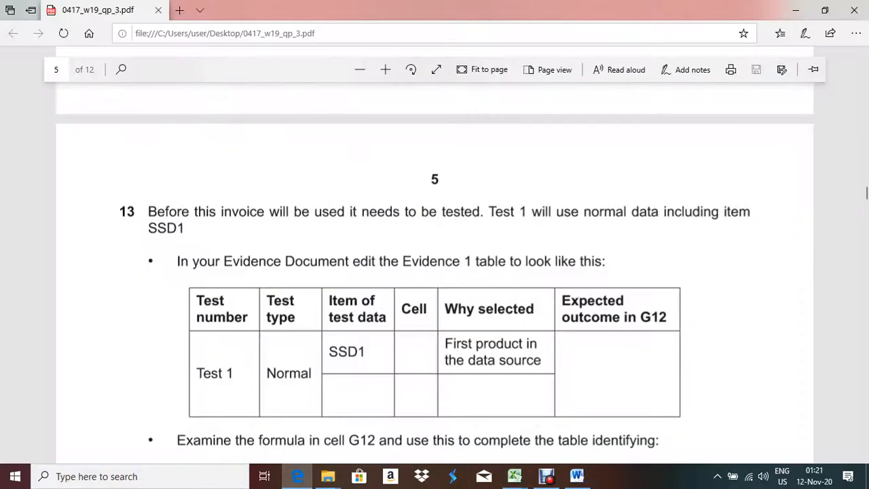
Highlight the five Test 1 sub-bullet requirements on page 5 of the question paper
scroll(435, 272, "down", 5)
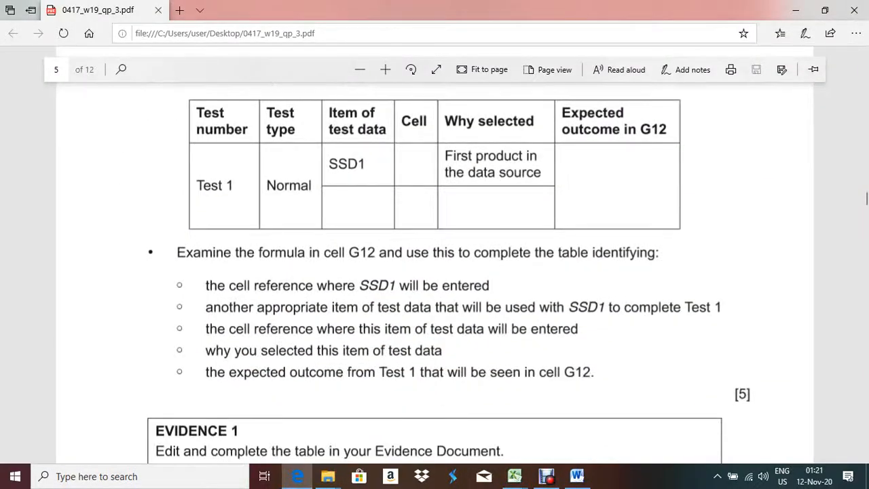
left_click_drag(206, 285, 121, 393)
scroll(121, 394, "down", 4)
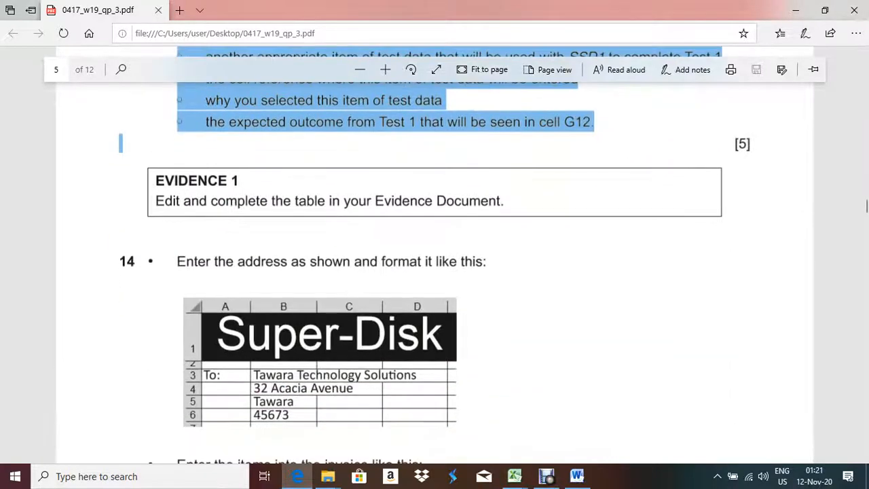
left_click(543, 272)
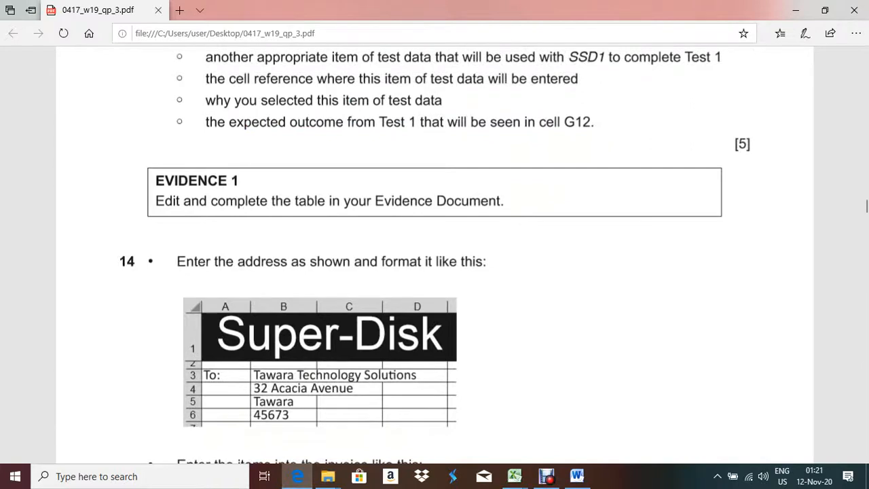
Read through questions 14 and 15, then return to the Excel invoice showing €840.00
scroll(435, 258, "down", 2)
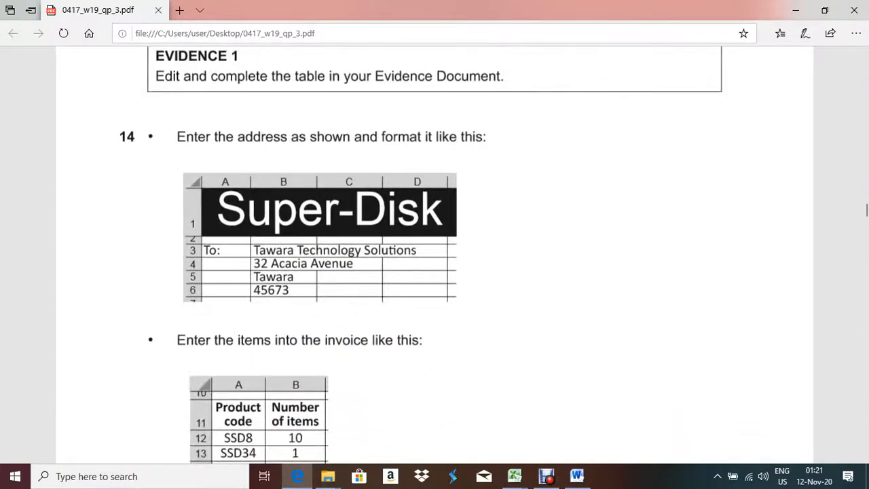
scroll(435, 258, "down", 1)
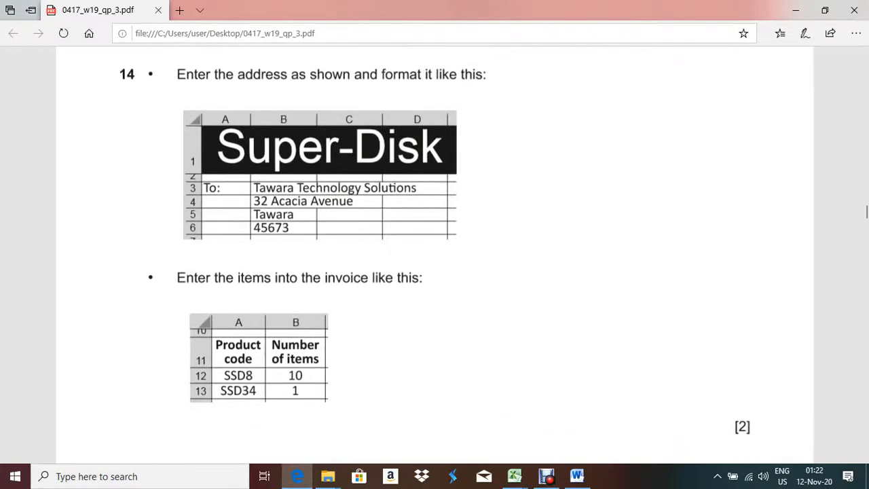
scroll(434, 258, "down", 1)
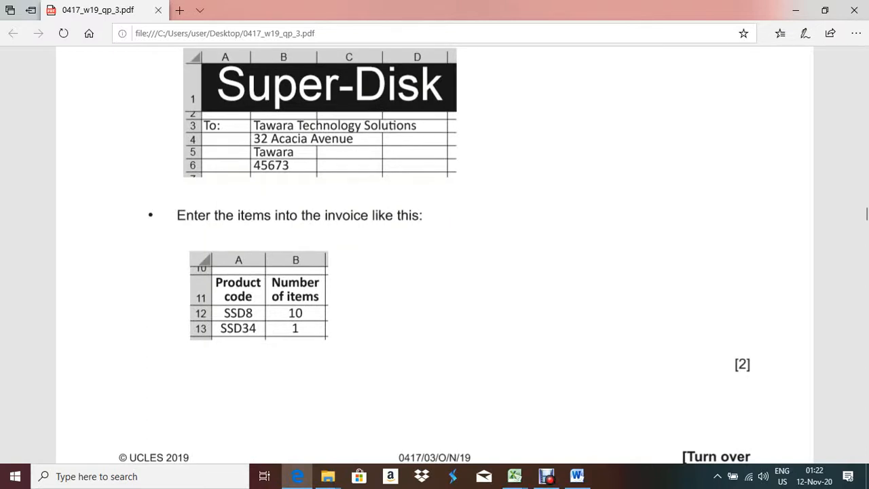
scroll(435, 258, "down", 5)
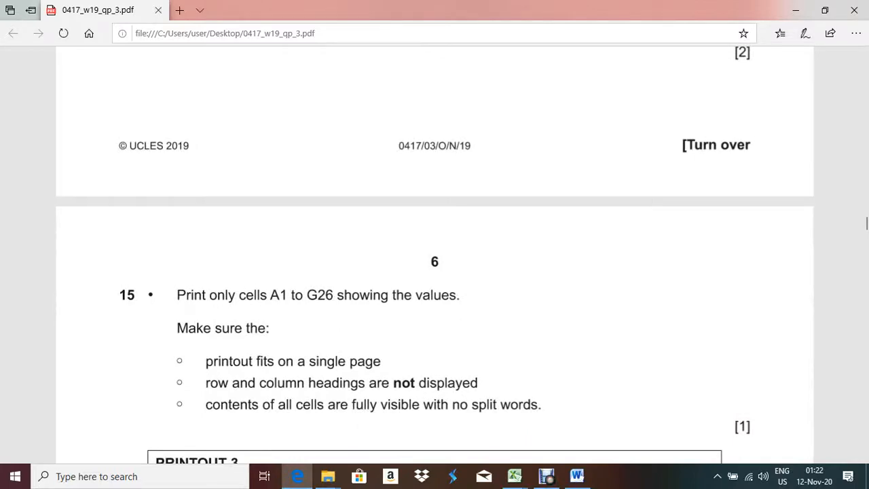
scroll(434, 258, "down", 6)
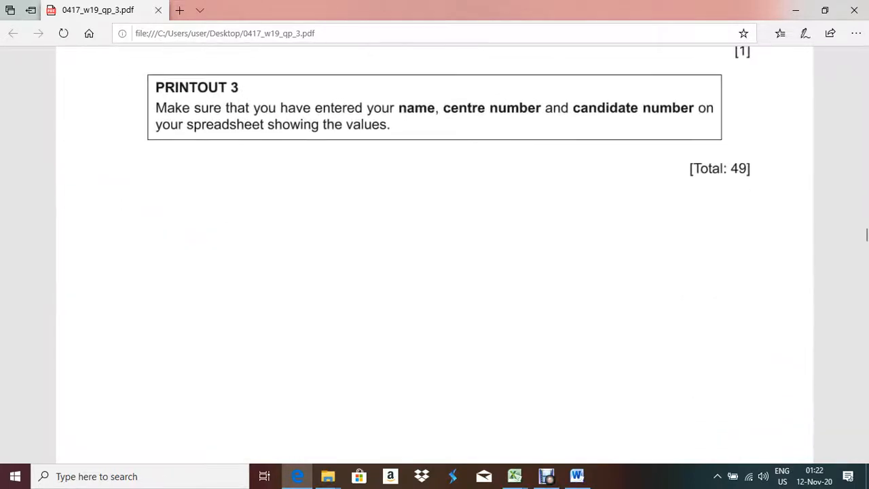
scroll(434, 258, "up", 7)
scroll(434, 258, "up", 4)
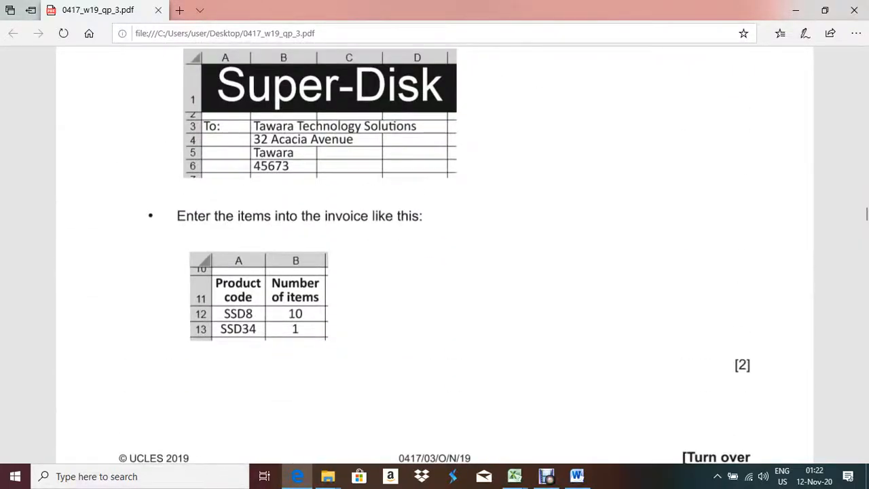
key("alt+Tab")
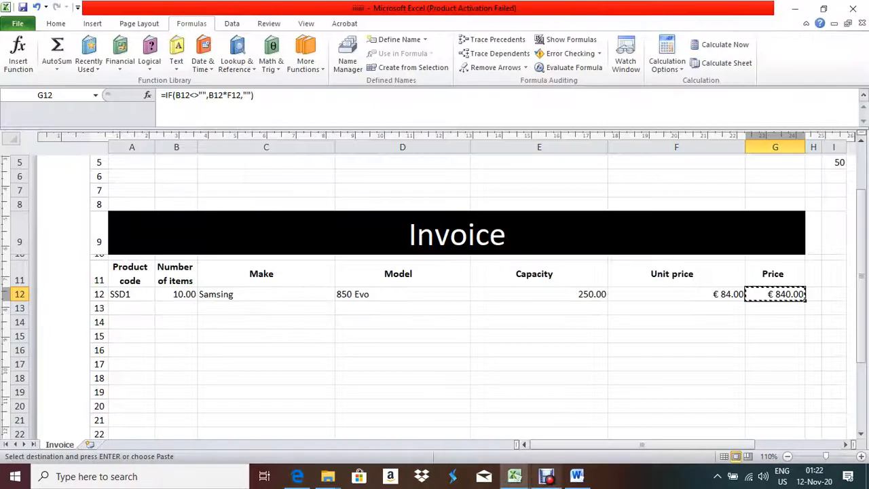
left_click(546, 476)
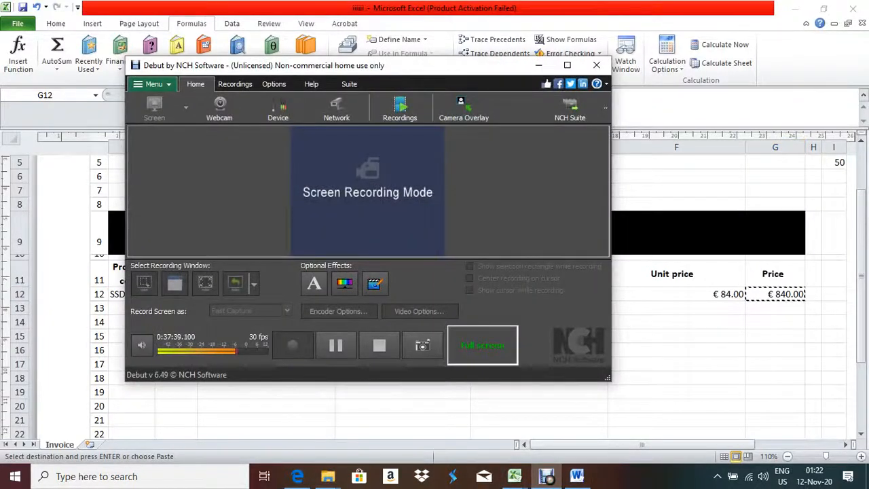